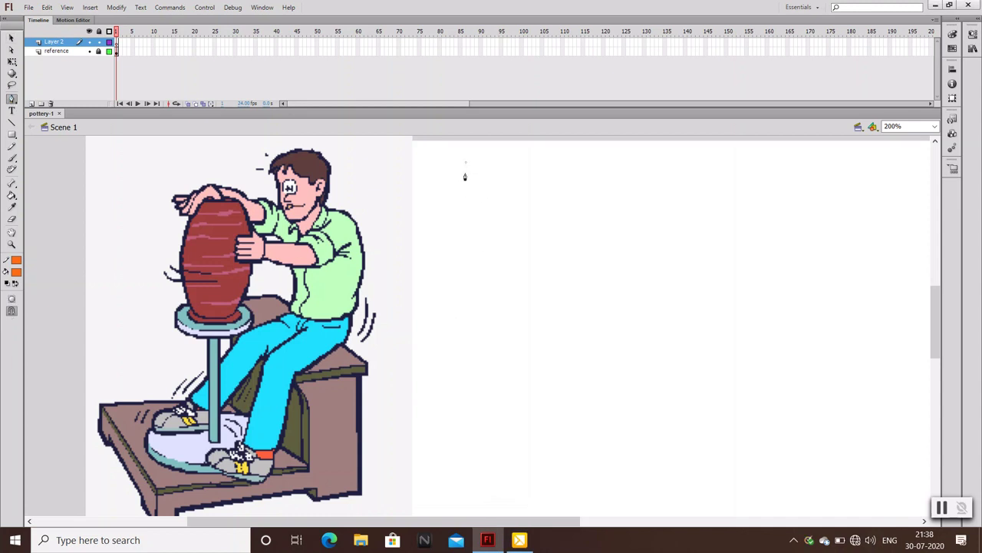
Discard the unfinished pen path and create a movie clip symbol named 'potter'
left_click_drag(464, 176, 471, 184)
key("Escape")
left_click(11, 37)
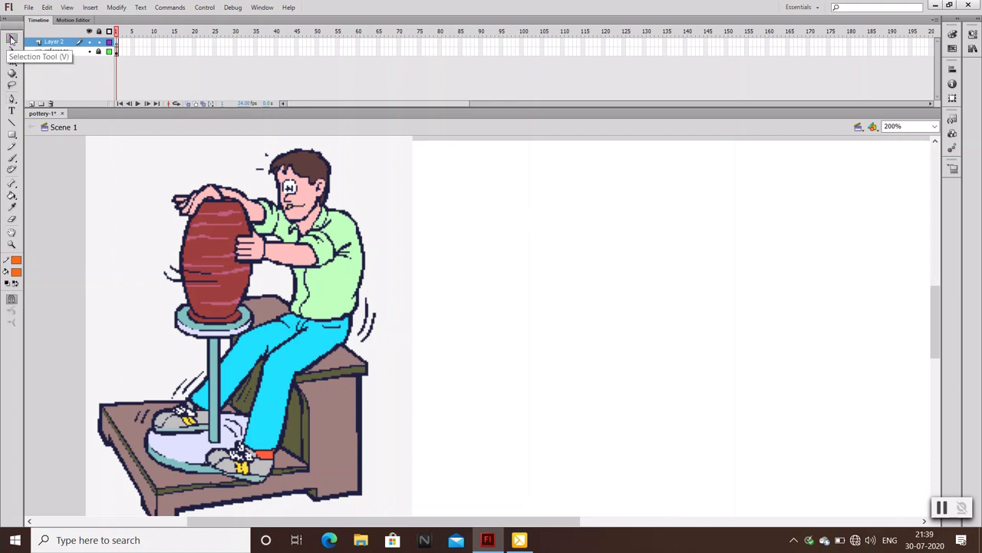
left_click(117, 7)
left_click(92, 19)
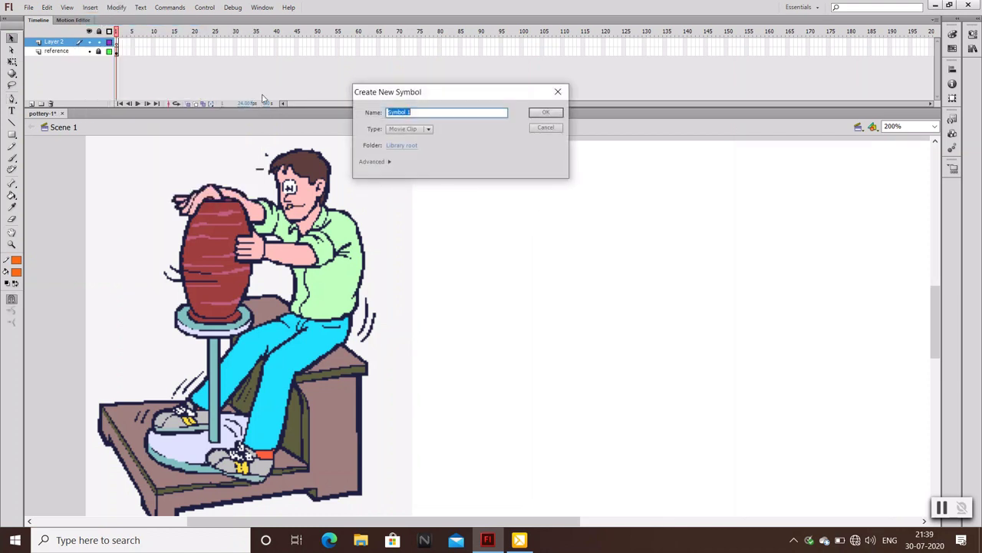
type("potter")
left_click(545, 112)
Rename Layer 1 to 'reference' and add Layer 2 above it
double_click(55, 42)
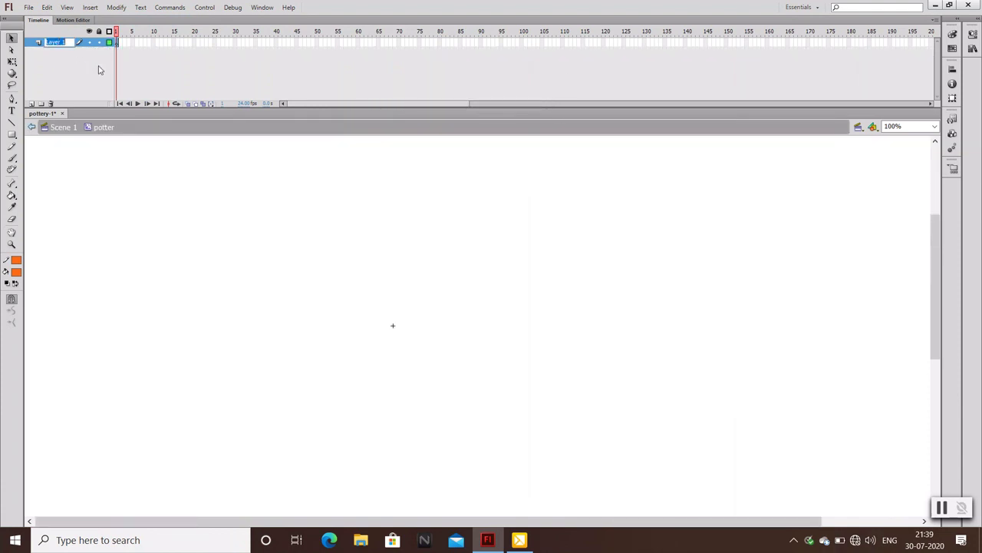
type("reference")
key("Return")
left_click(33, 103)
Place Bitmap 1, the potter picture, from the Library onto the stage, then cut it from Layer 2
left_click(972, 33)
left_click(829, 111)
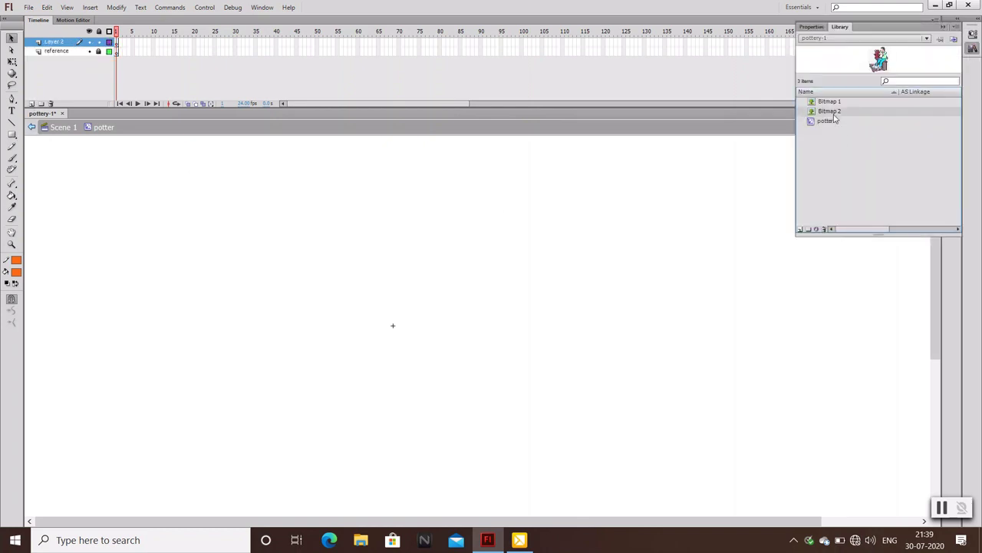
left_click(829, 101)
mouse_move(878, 62)
left_mouse_down()
mouse_move(393, 329)
mouse_move(525, 473)
left_mouse_up()
key("q")
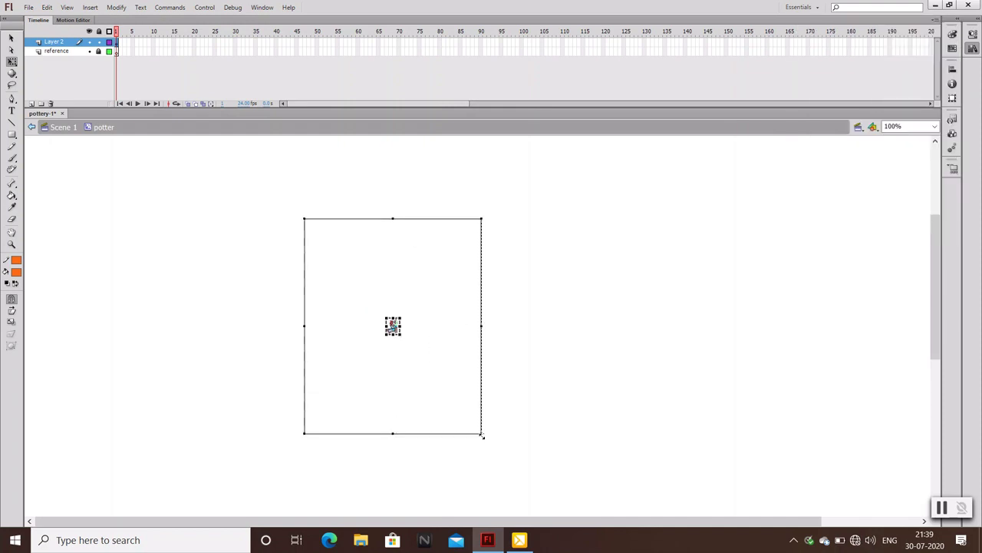
left_click(561, 430)
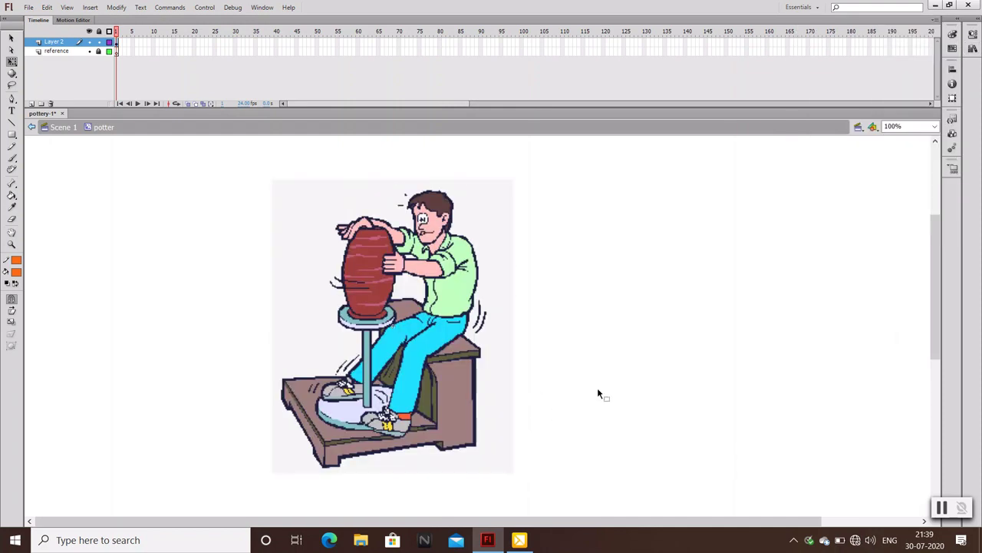
left_click(60, 44)
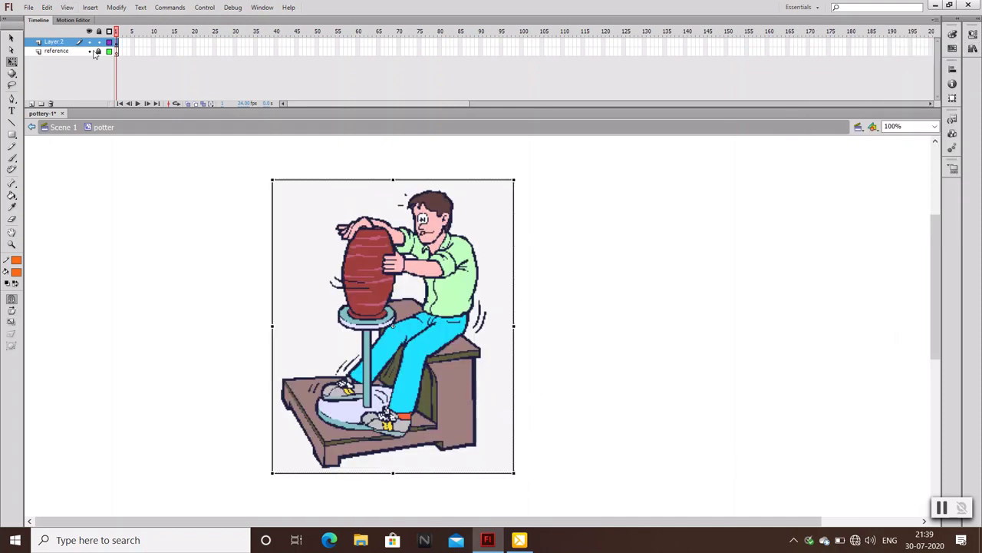
key("Delete")
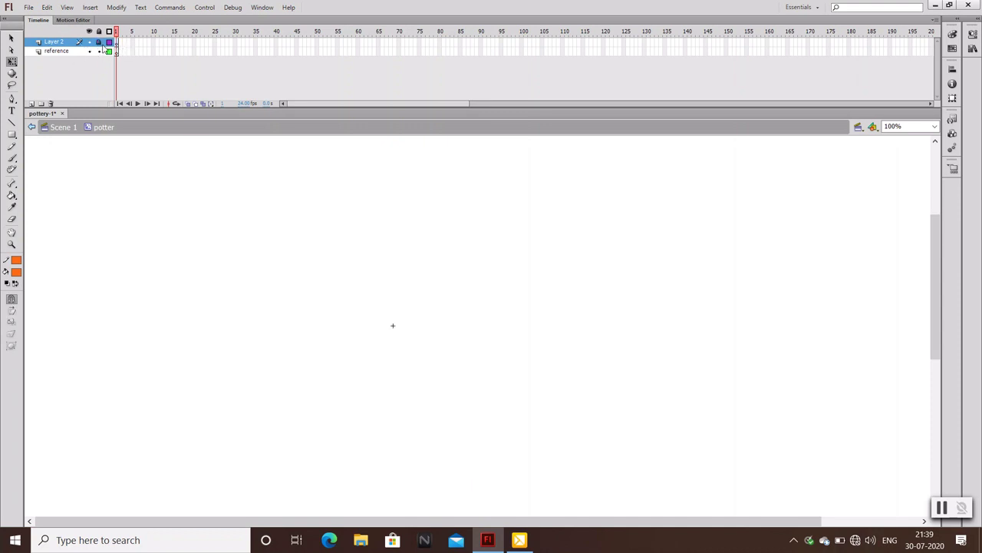
Paste the picture in place on the reference layer, lock it, and zoom to 200% on Layer 2
left_click(63, 52)
key("ctrl+shift+v")
left_click(98, 50)
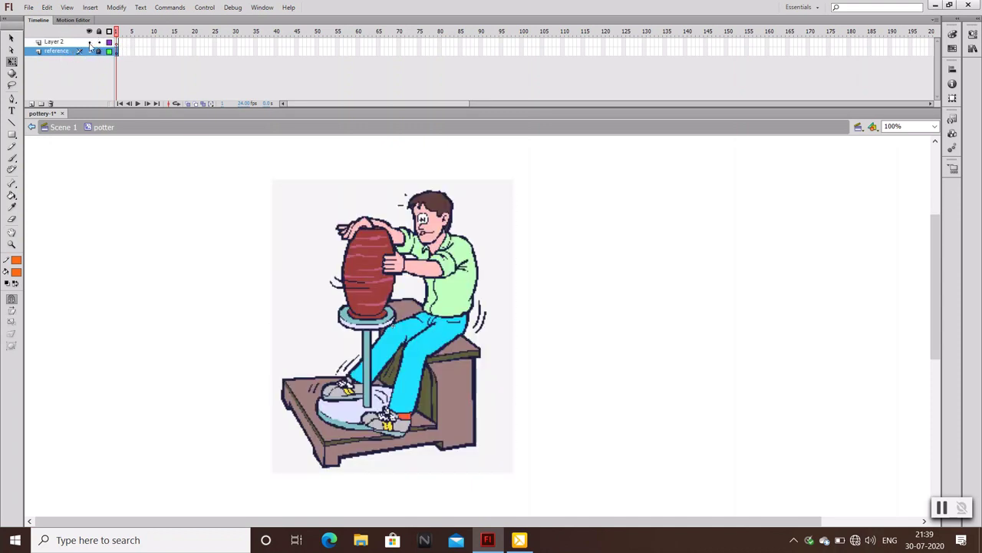
left_click(54, 42)
key("z")
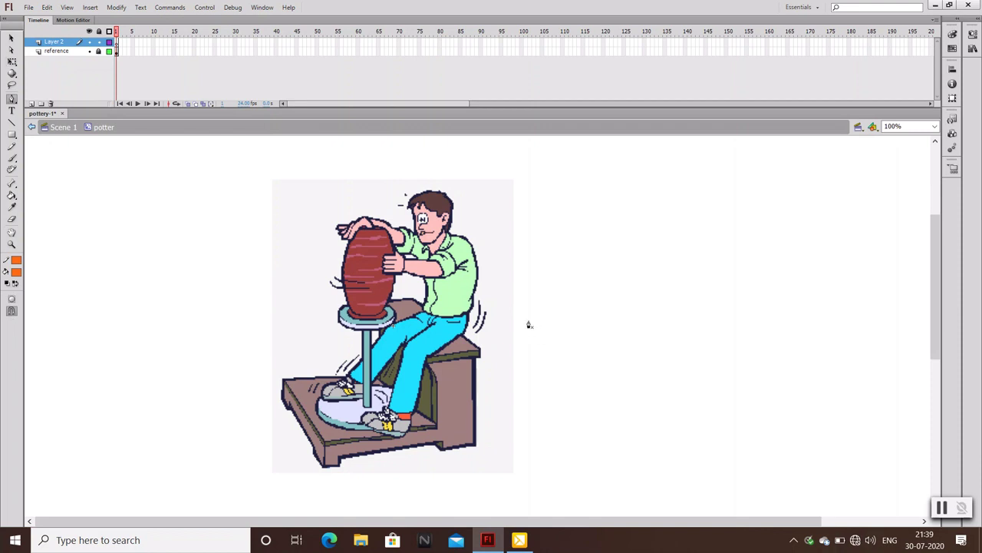
left_click(527, 324)
Pen-trace the face's left side, chin and jaw as an orange outline
mouse_move(475, 402)
left_mouse_down()
mouse_move(379, 410)
mouse_move(407, 432)
left_mouse_up()
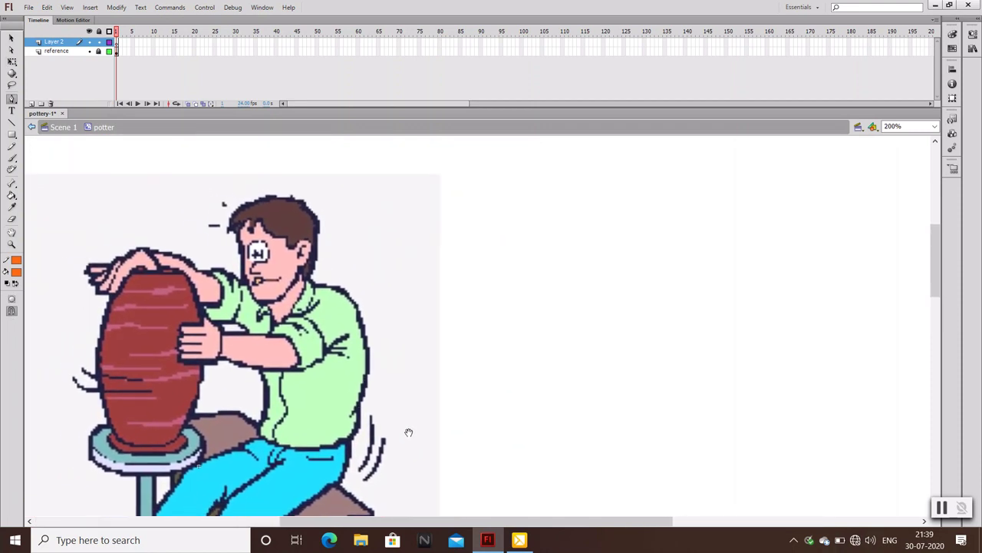
left_click(458, 239)
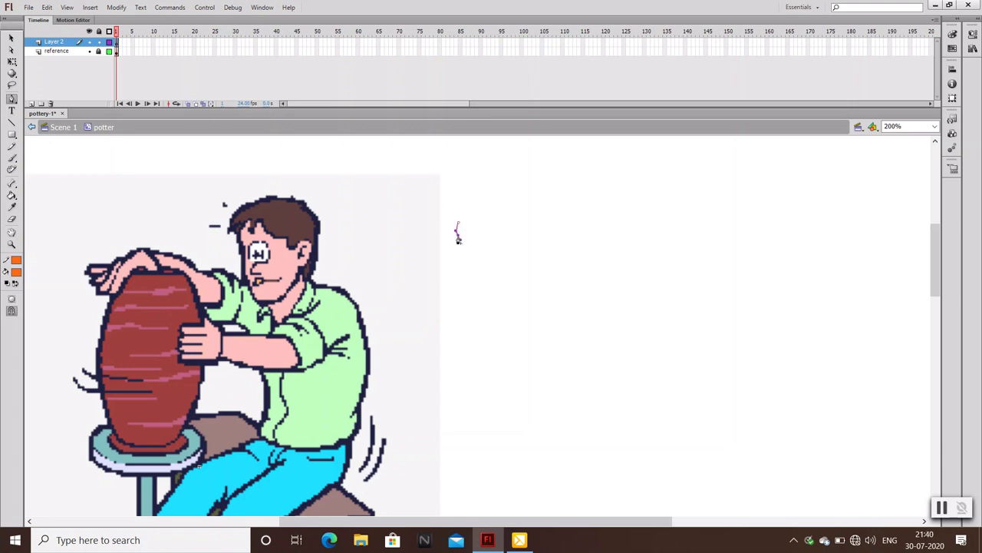
left_click_drag(463, 284, 472, 294)
left_click(477, 294)
key("ctrl+z")
left_click(485, 310)
left_click_drag(503, 310, 526, 255)
left_click(511, 278)
left_click(526, 254)
Continue the outline around the ear and over the hair, close it, and save the file
left_click_drag(513, 253, 501, 259)
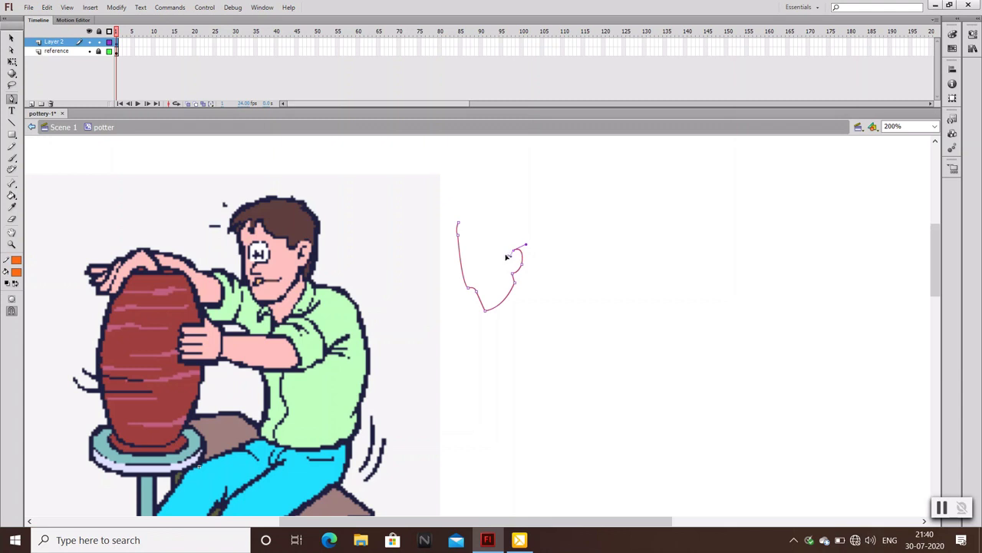
left_click(506, 257)
left_click(505, 253)
left_click_drag(482, 223, 484, 236)
left_click(481, 223)
mouse_move(472, 229)
left_mouse_down()
mouse_move(469, 217)
mouse_move(465, 231)
left_mouse_up()
left_click(459, 224)
left_click(12, 38)
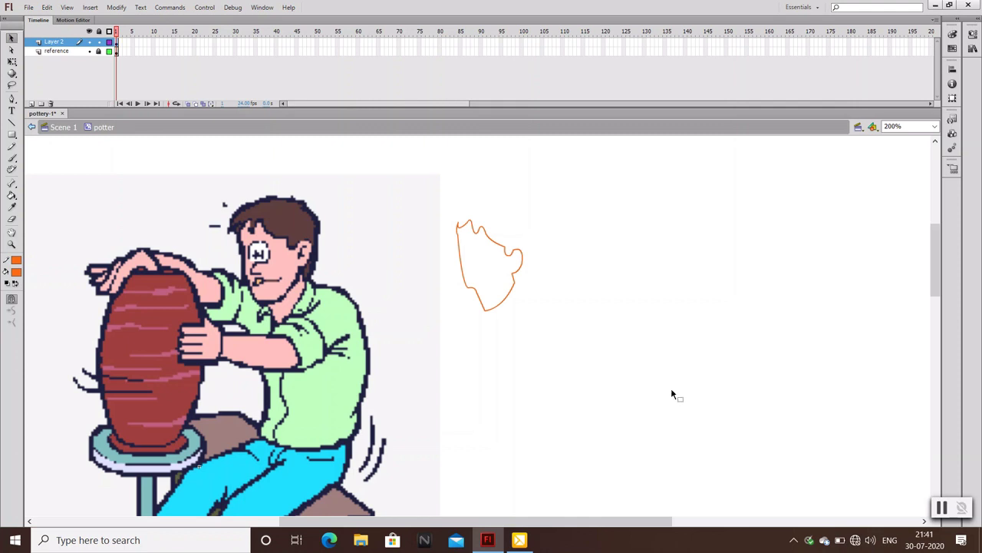
key("ctrl+s")
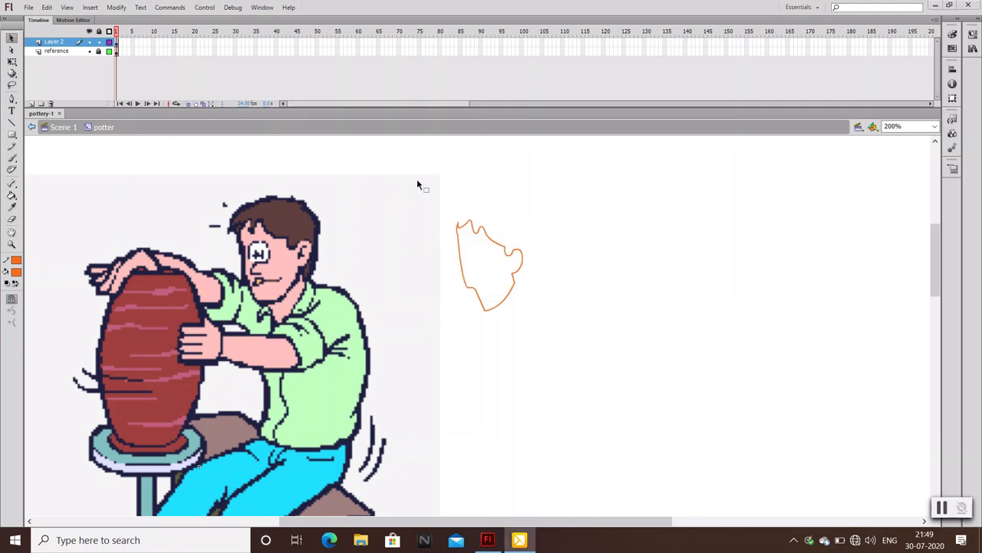
Convert the orange outline into a symbol named 'face potter' and open it for editing
right_click(503, 305)
left_click(551, 287)
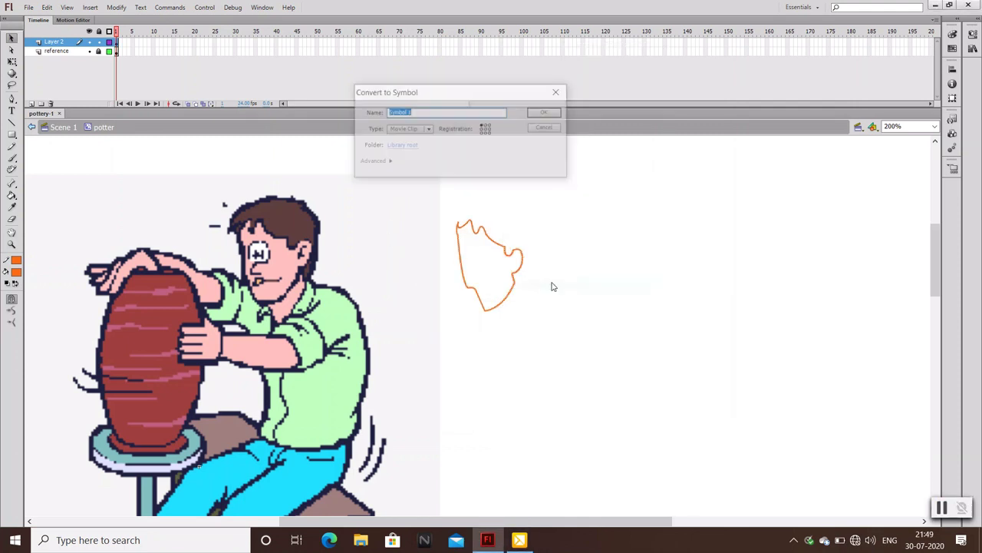
type("face pott")
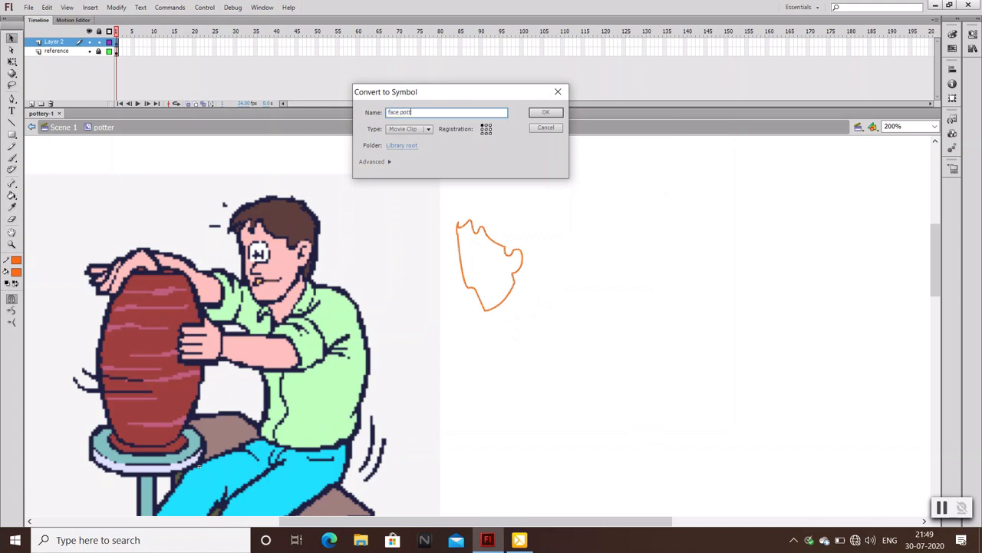
key("Return")
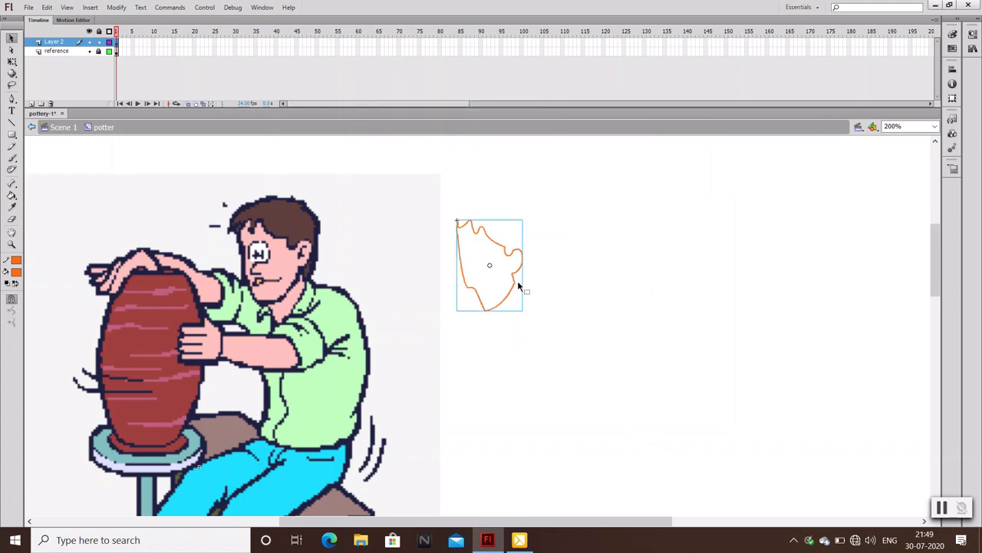
double_click(515, 283)
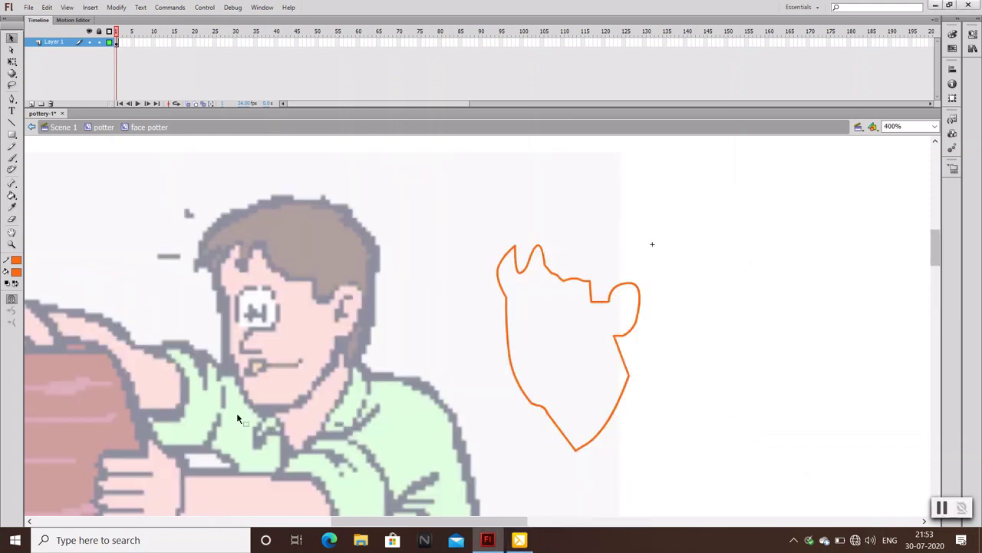
Fill the face with the sampled skin pink and make its outline black
left_click(12, 207)
left_click(275, 329)
left_click(513, 336)
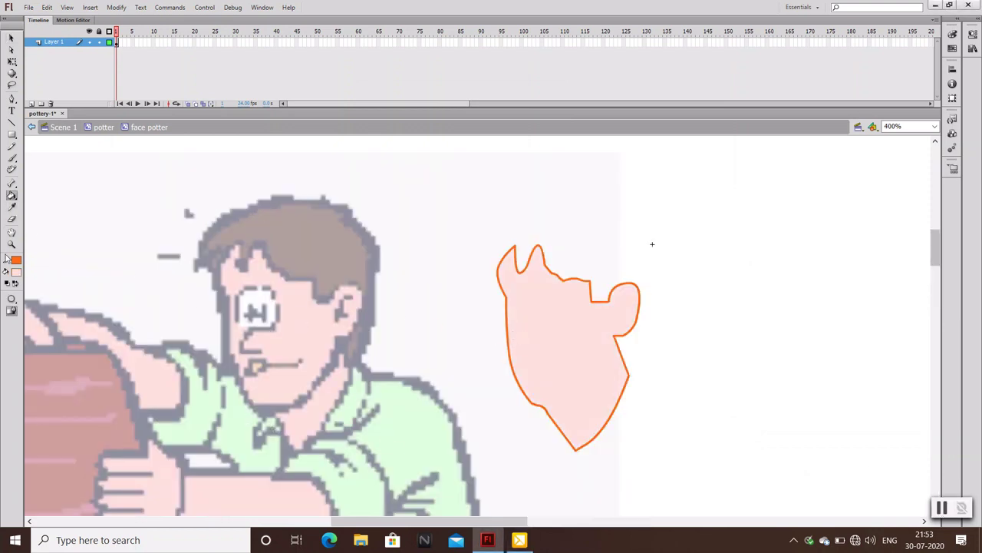
left_click(11, 37)
left_click_drag(293, 172, 775, 485)
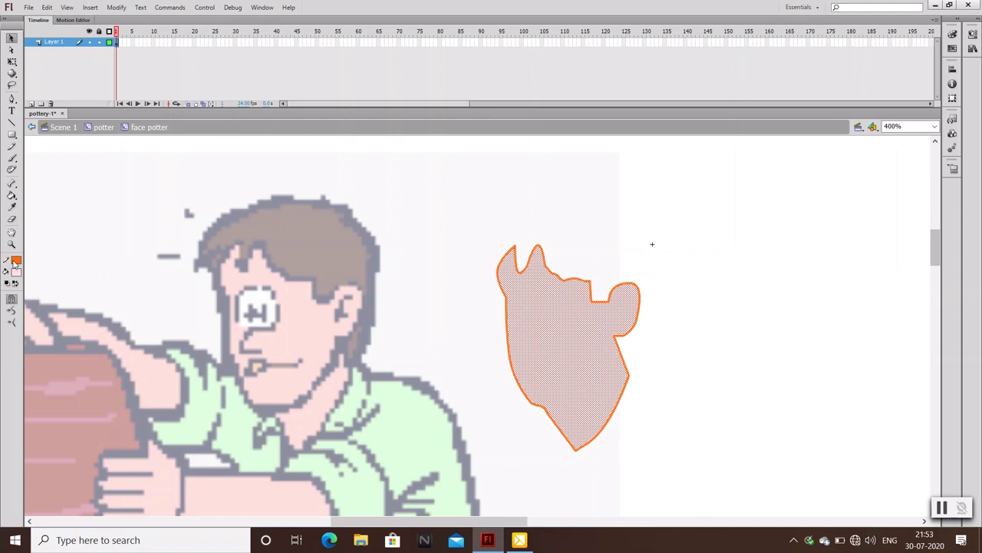
left_click(13, 262)
left_click(29, 280)
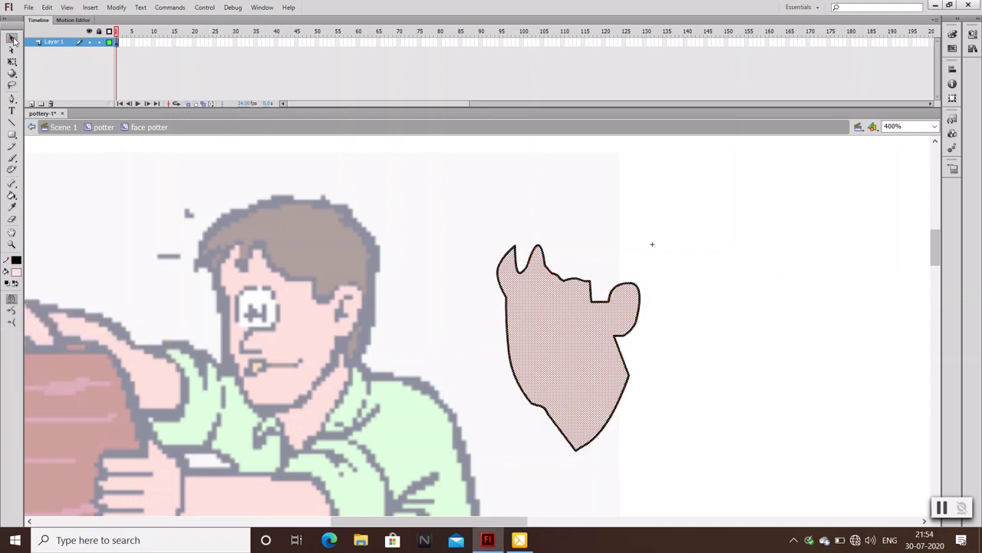
left_click(442, 247)
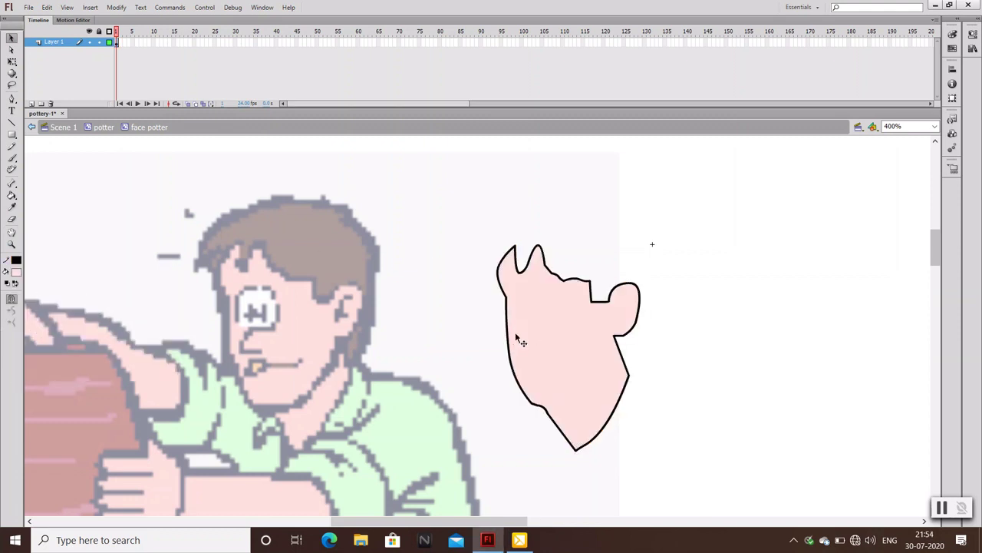
Draw a thick black line along the face's upper-left edge
key("n")
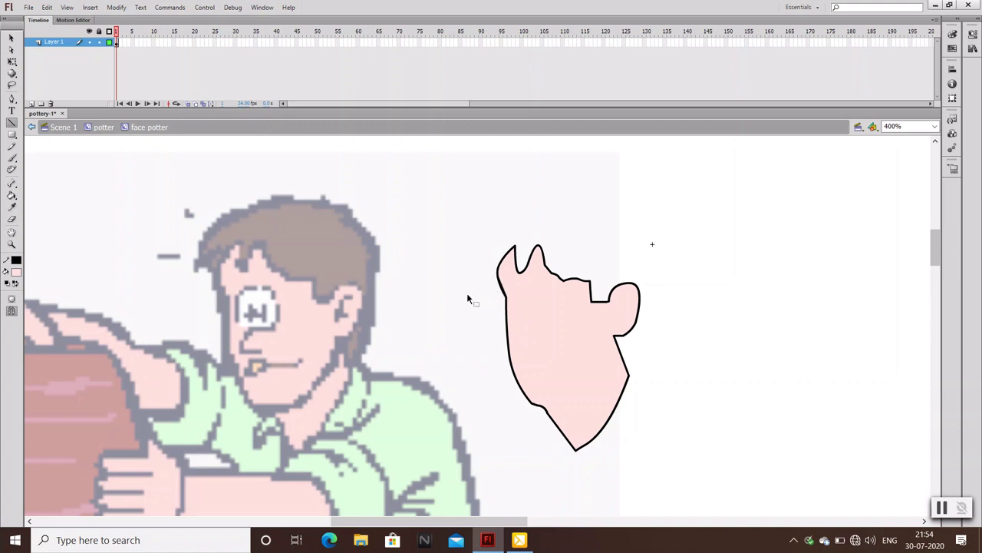
left_click(972, 34)
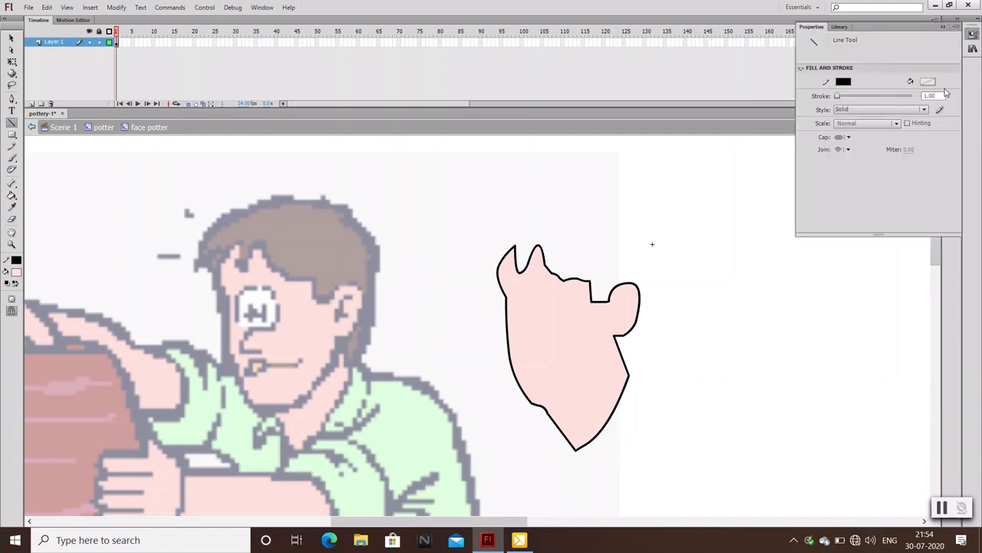
left_click(943, 26)
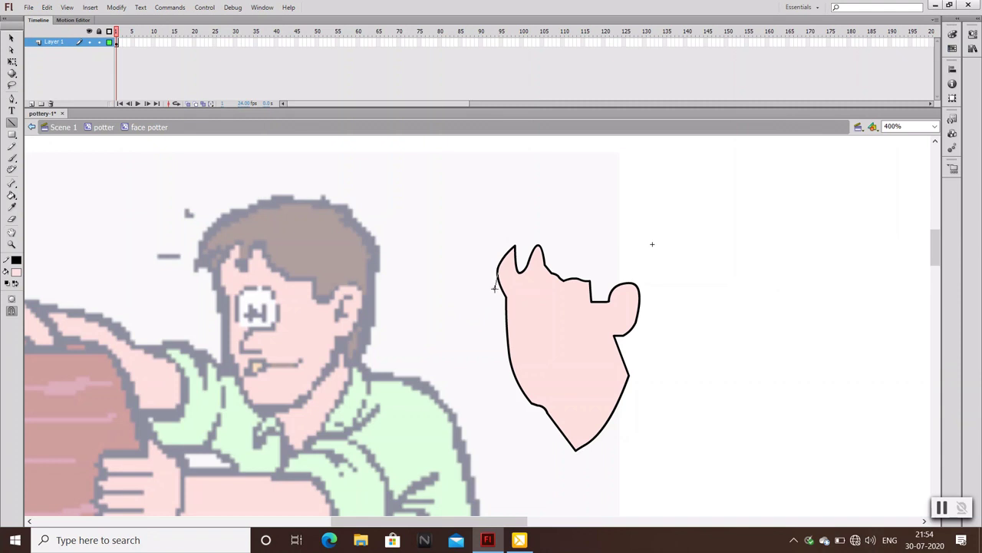
left_click_drag(495, 287, 503, 299)
key("v")
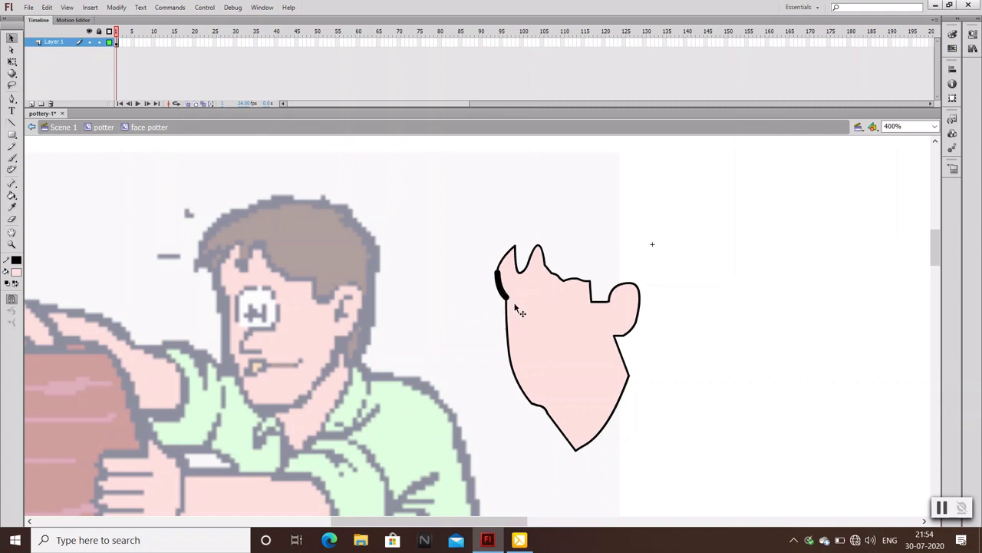
Draw the thick line down the face's left edge and nudge the face slightly right
key("n")
mouse_move(506, 299)
left_mouse_down()
mouse_move(522, 395)
mouse_move(514, 380)
left_mouse_up()
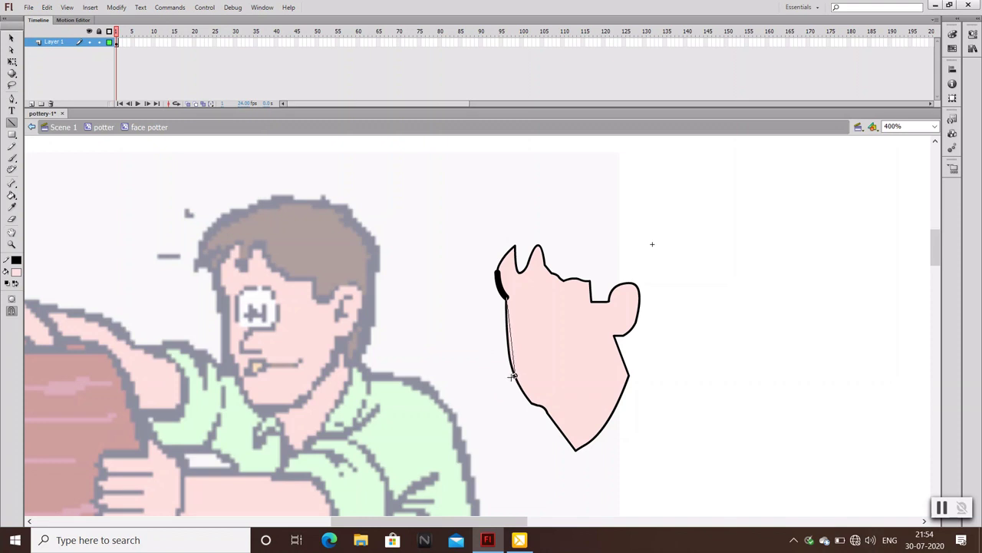
left_click_drag(516, 381, 514, 377)
key("v")
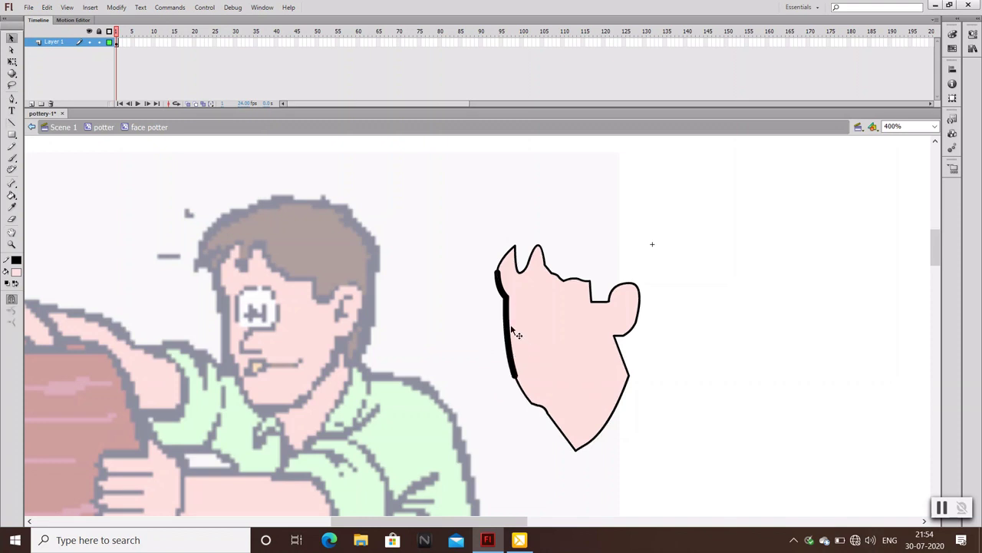
left_click(507, 326)
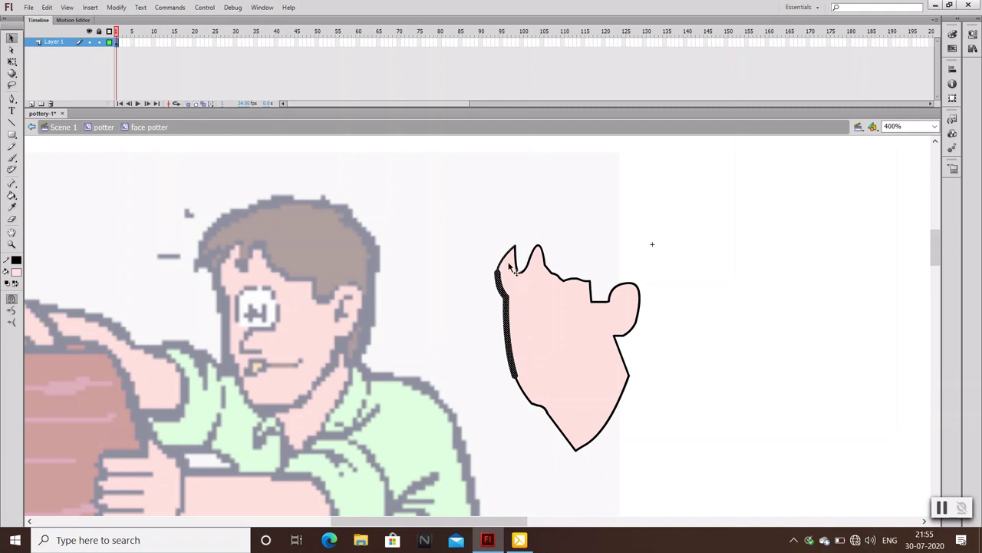
left_click(971, 34)
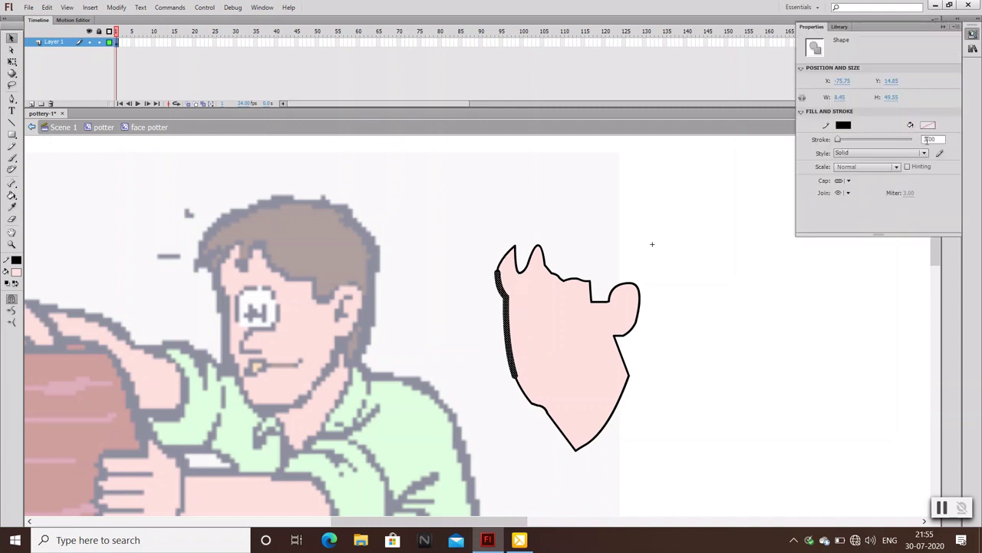
left_click(761, 231)
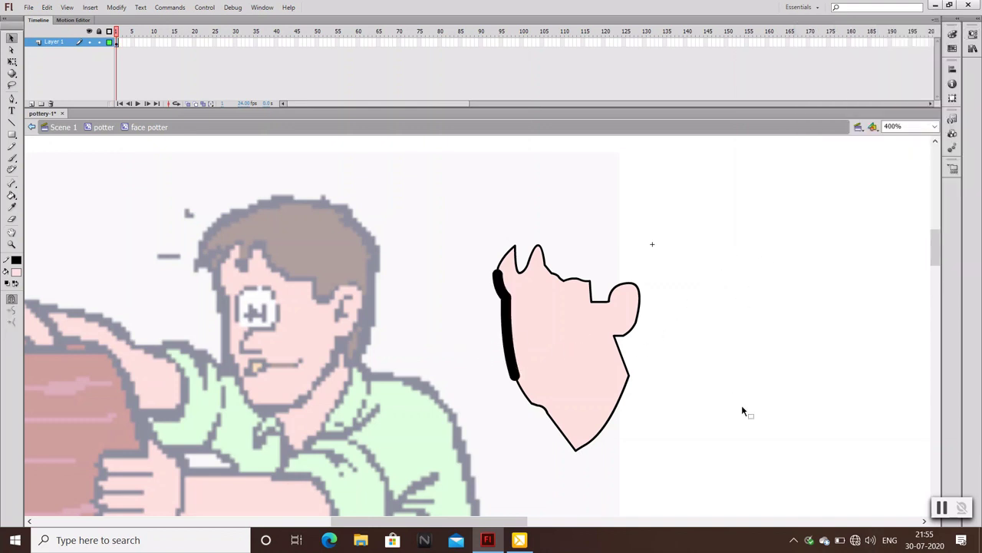
key("ctrl+z")
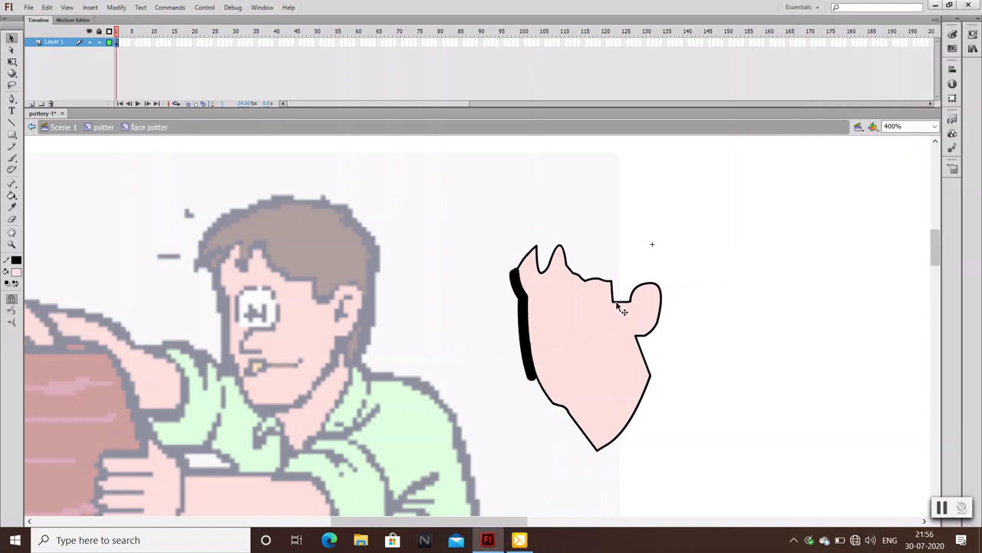
Set the short notch stroke near the ear to width 3
left_click(972, 33)
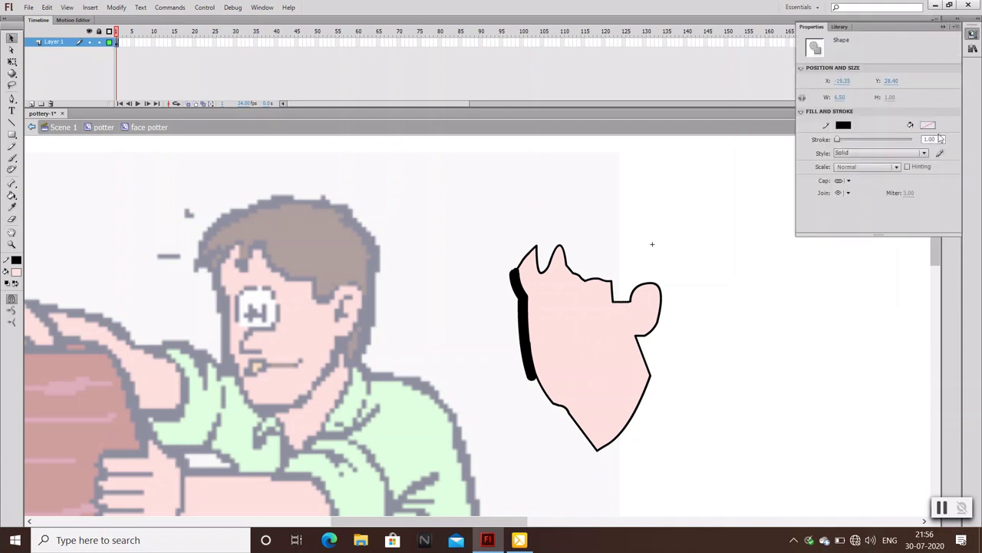
left_click(938, 138)
type("3")
key("Return")
left_click(574, 273)
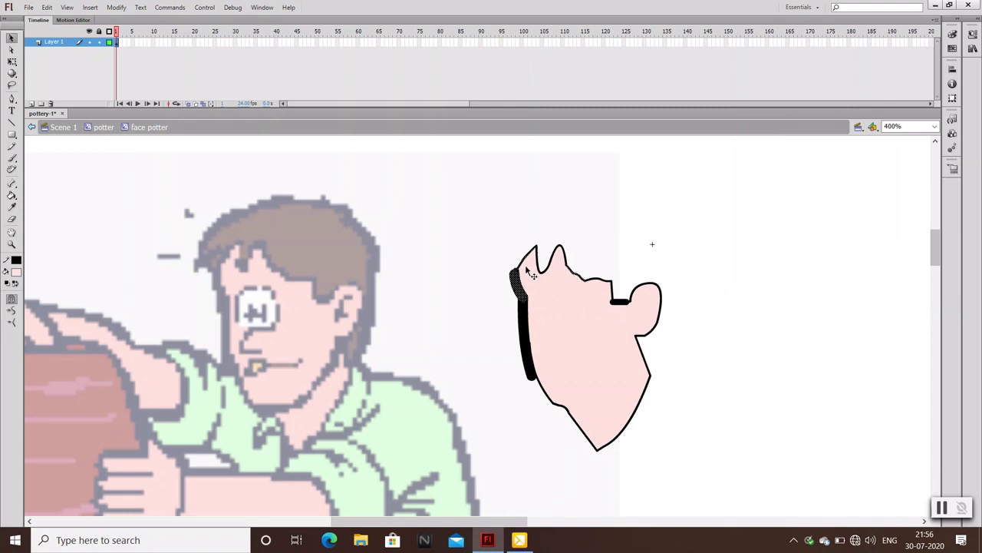
Set the upper-left hair stroke to width 3 and erase part of the hair outline
left_click(972, 34)
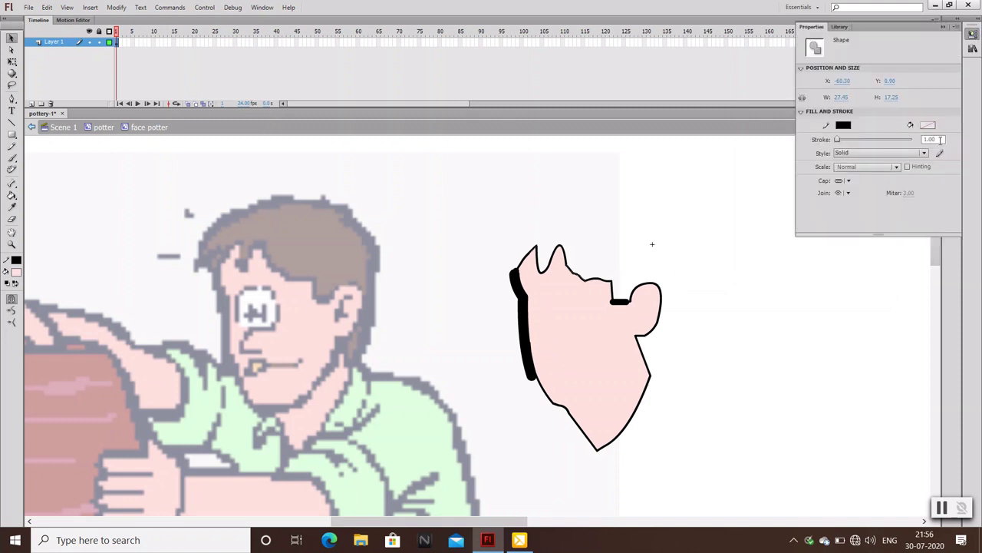
left_click(943, 28)
left_click(777, 259)
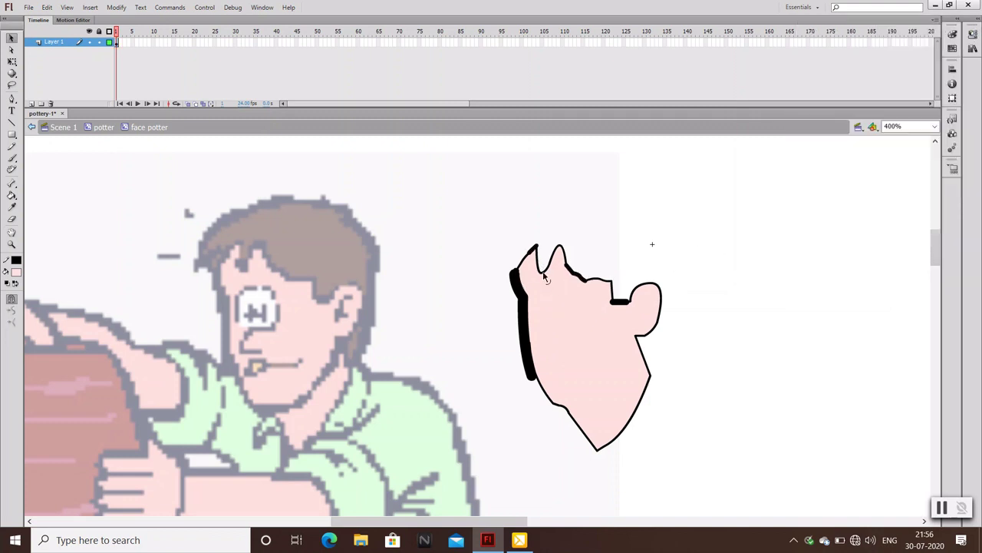
left_click(539, 264)
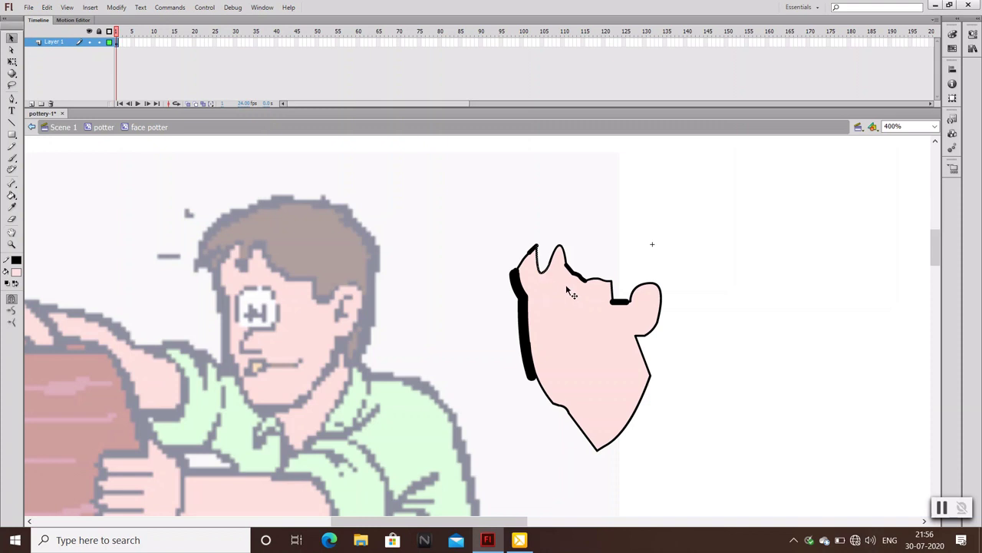
left_click(972, 34)
left_click(928, 139)
type("3")
key("Return")
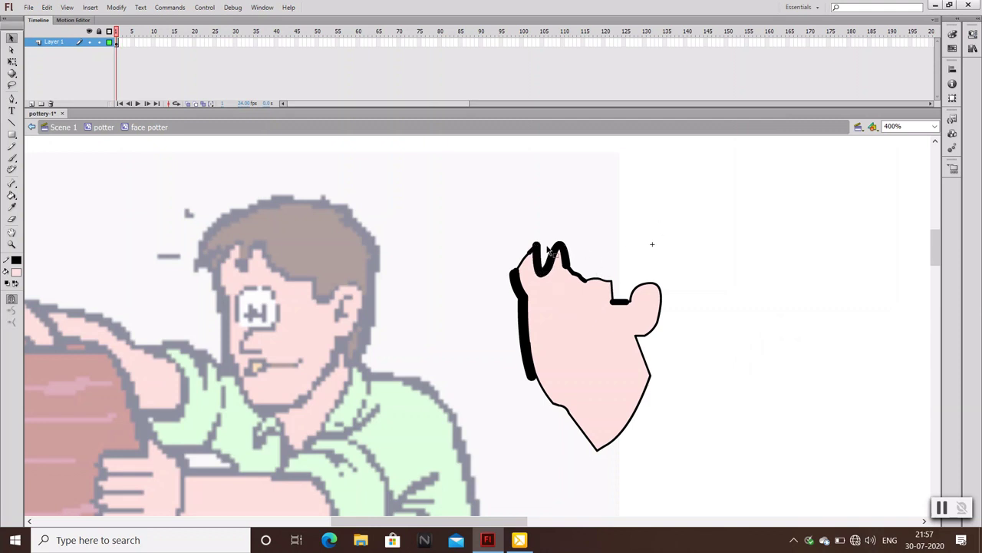
key("e")
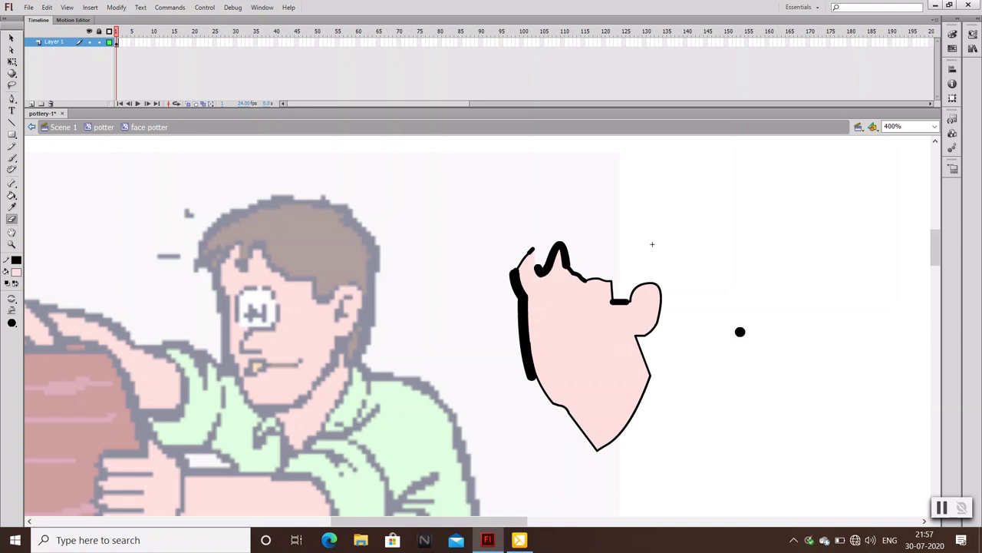
key("v")
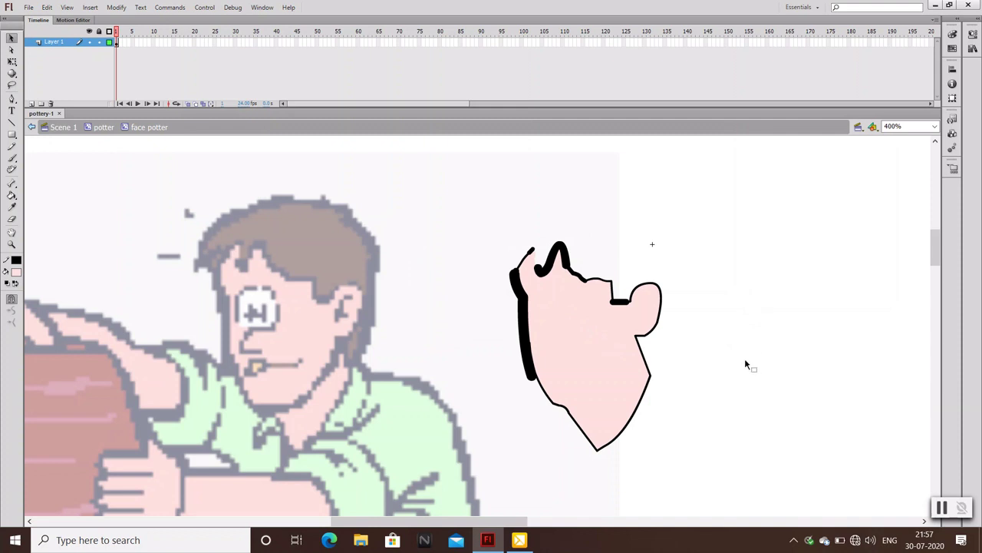
Draw a thick line inside the ear and reshape the lower-left jaw outline
key("n")
left_click_drag(646, 300, 637, 322)
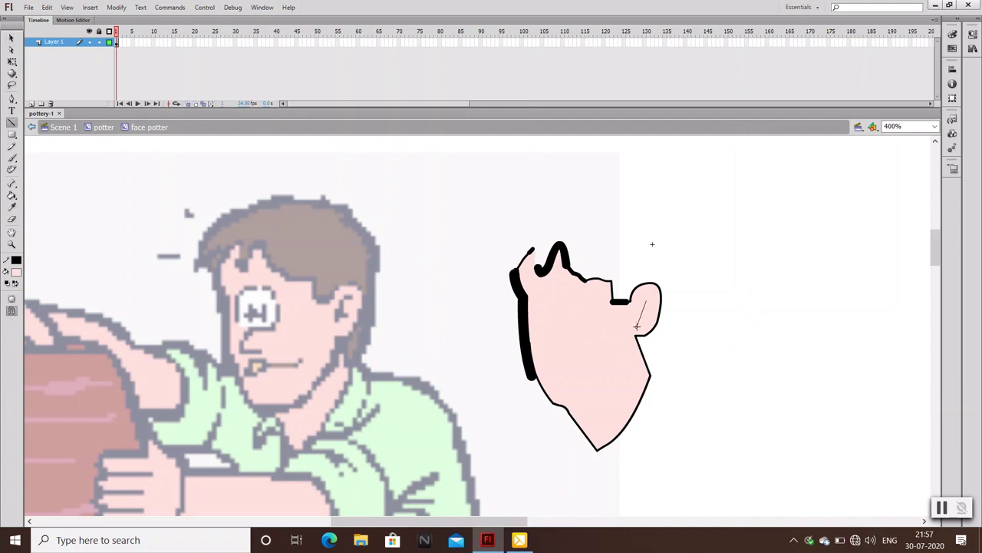
key("v")
double_click(637, 321)
left_click(672, 330)
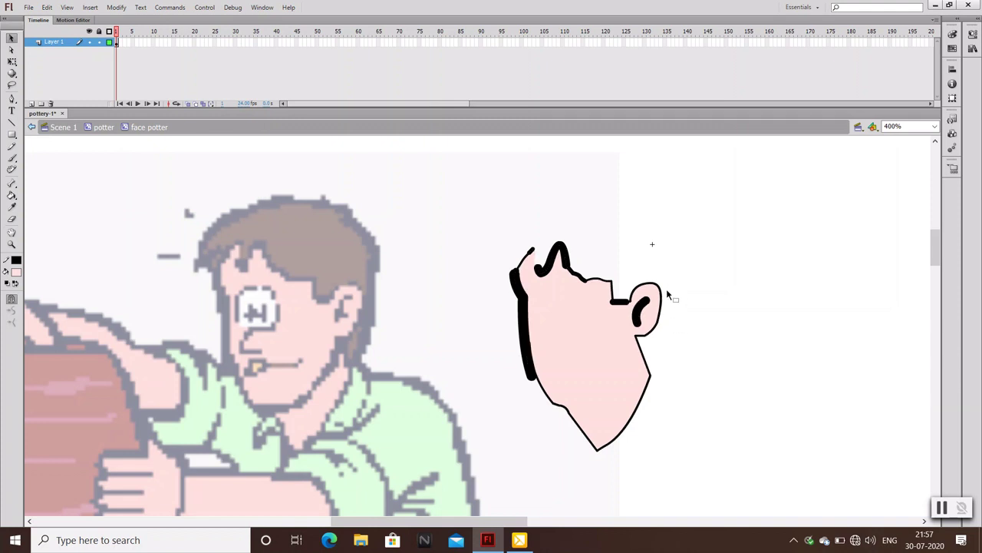
left_click_drag(545, 392, 566, 410)
left_click(730, 378)
left_click(973, 35)
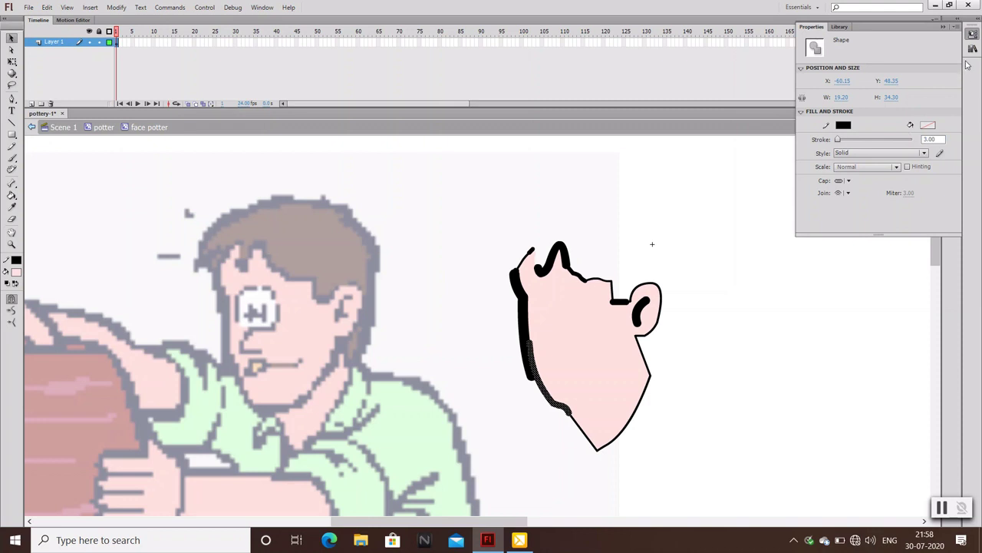
Close the stroke settings and save the file
left_click(943, 26)
left_click(808, 215)
key("ctrl+s")
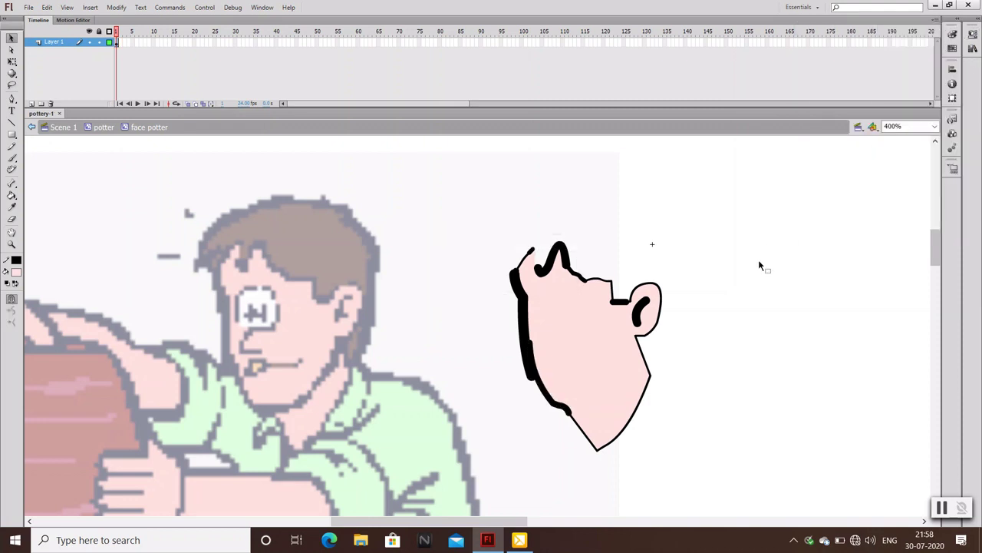
Draw a line from the chin up toward the ear and bend it into a jaw curve
key("n")
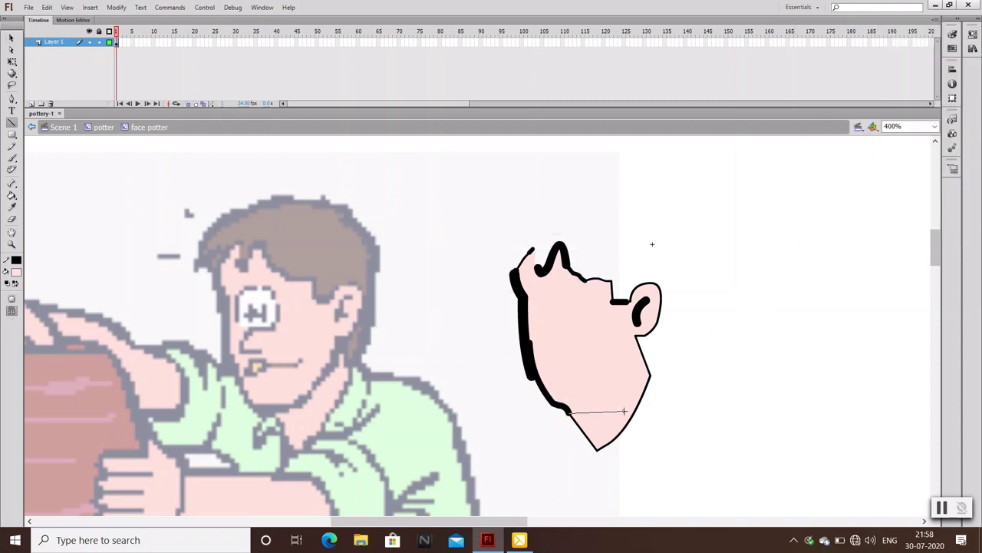
left_click_drag(570, 412, 637, 336)
key("v")
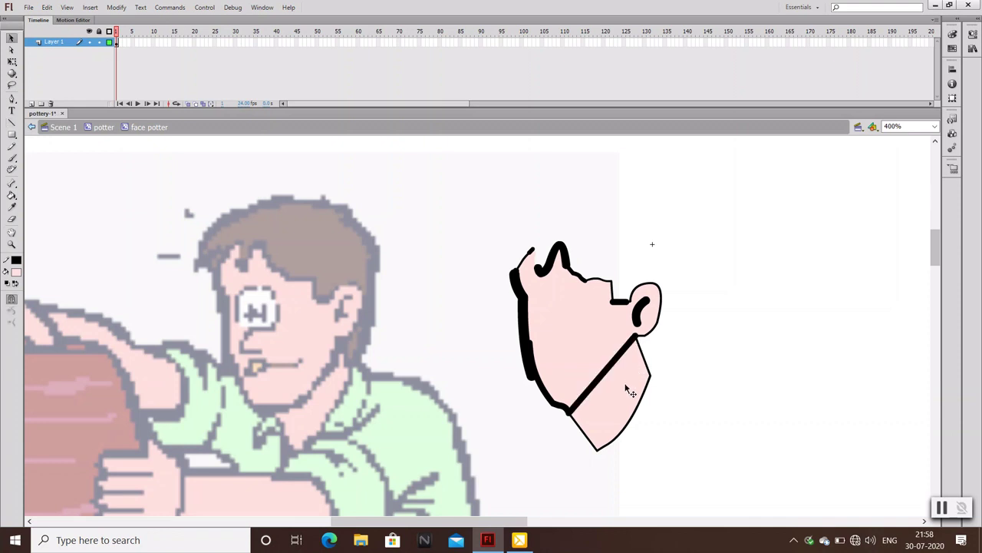
double_click(624, 365)
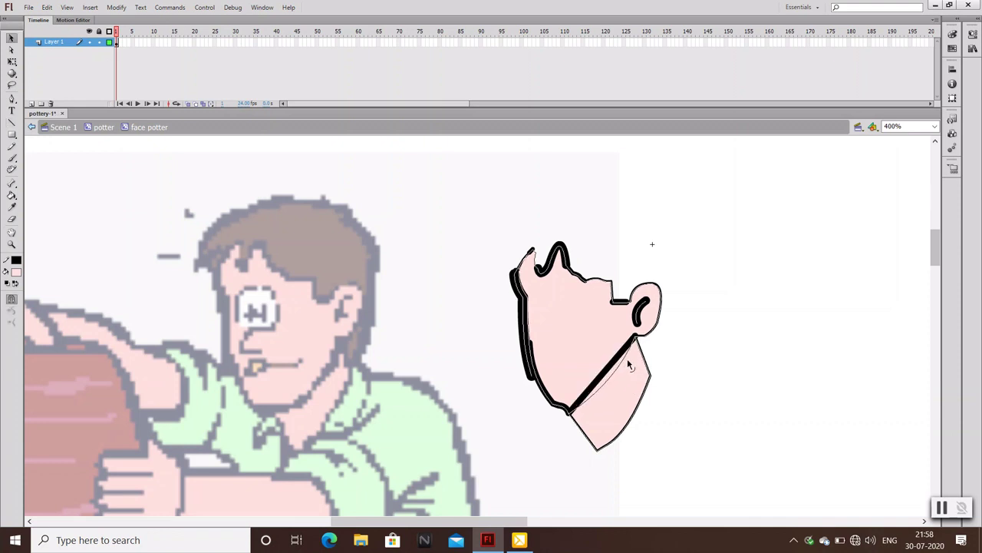
left_click_drag(626, 375, 627, 363)
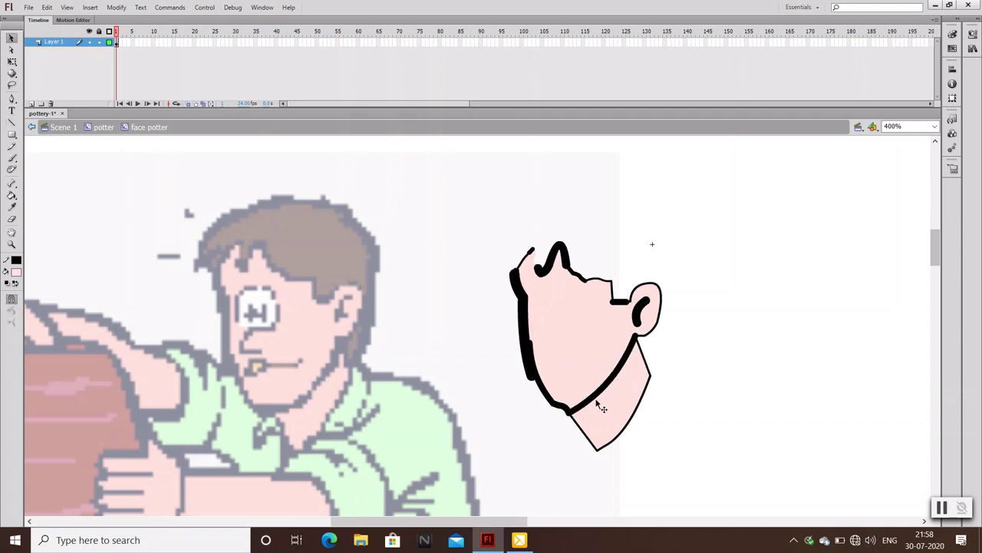
double_click(604, 393)
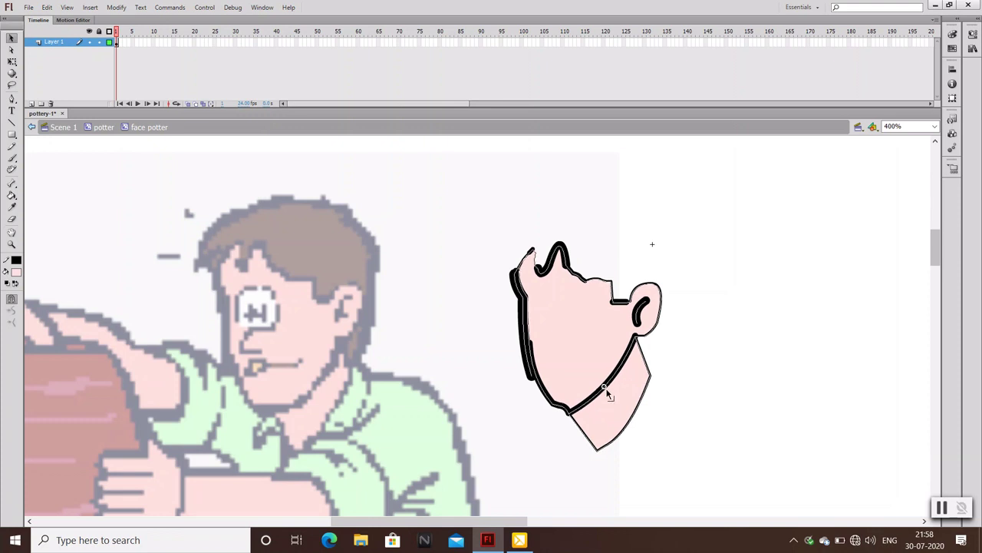
left_click_drag(606, 396, 591, 413)
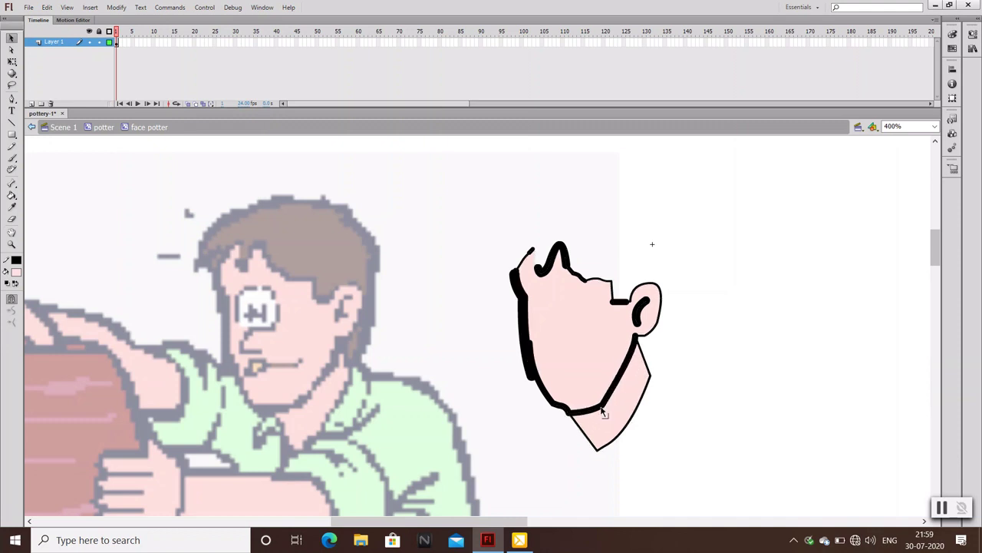
Give the new jaw curve stroke a thicker width
double_click(605, 413)
left_click(607, 419)
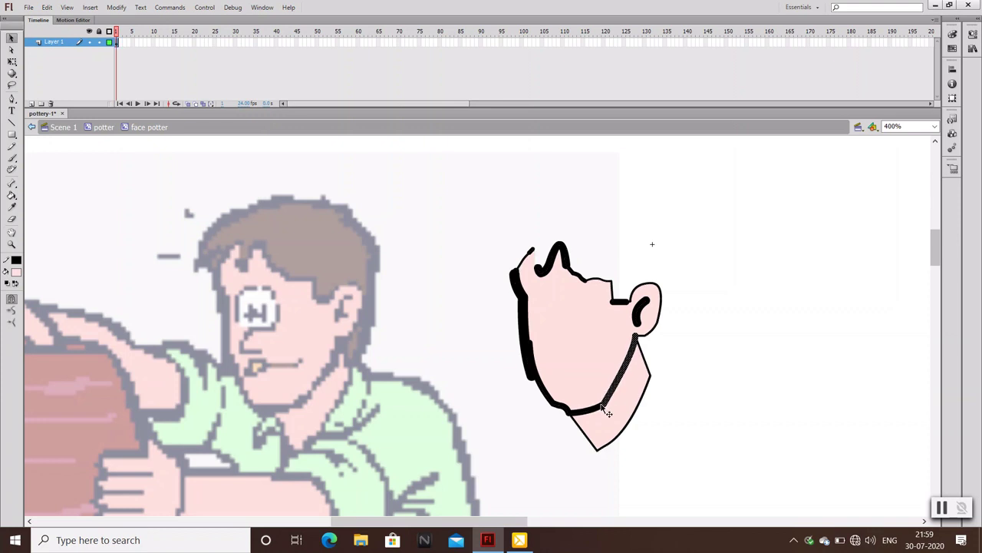
left_click(603, 411)
left_click(972, 34)
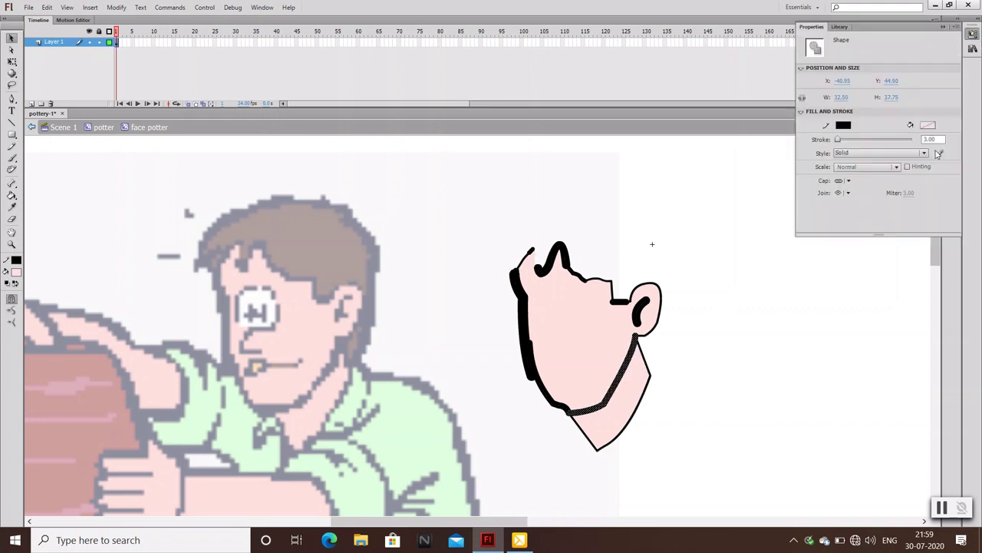
key("Return")
left_click(731, 372)
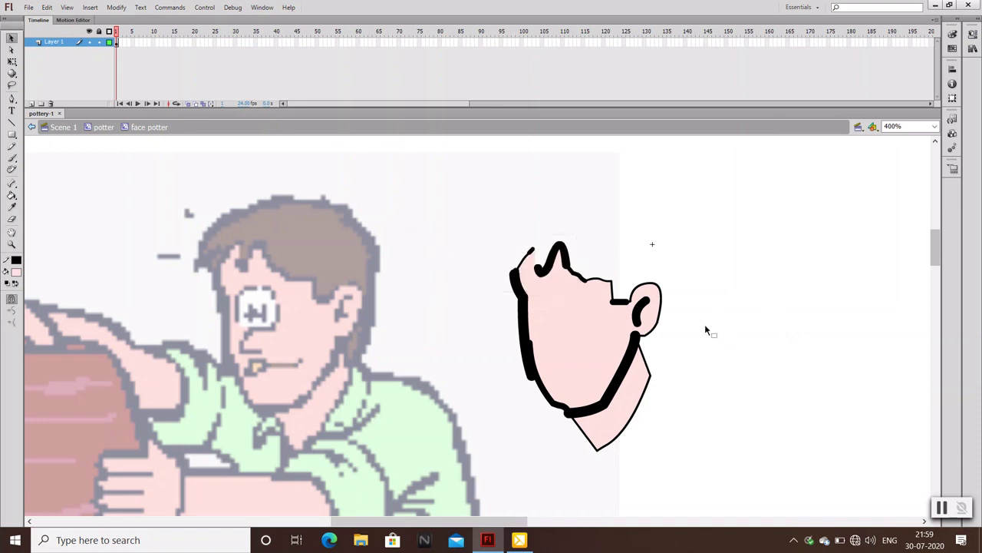
Rename the first layer to 'Face' and add a new layer above it
scroll(678, 368, "down", 2)
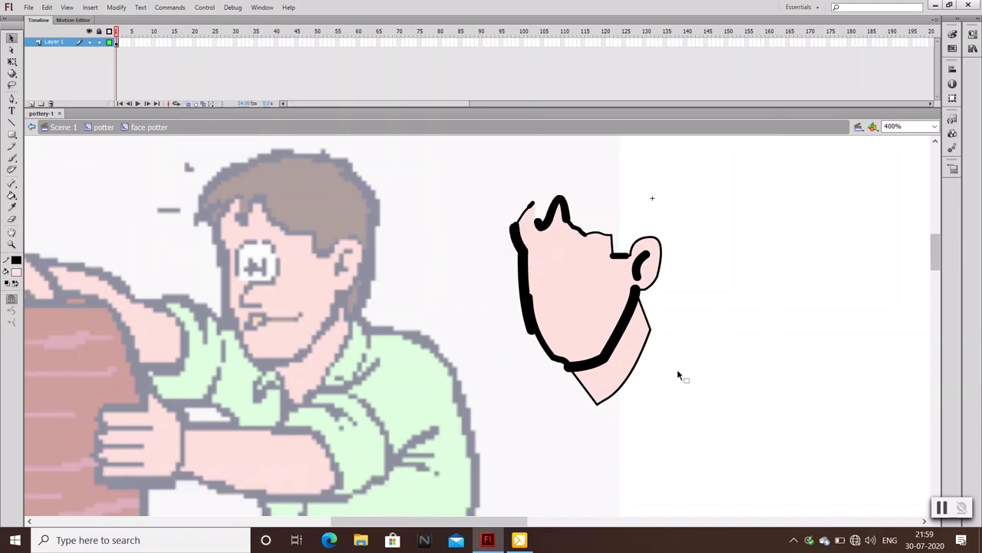
key("n")
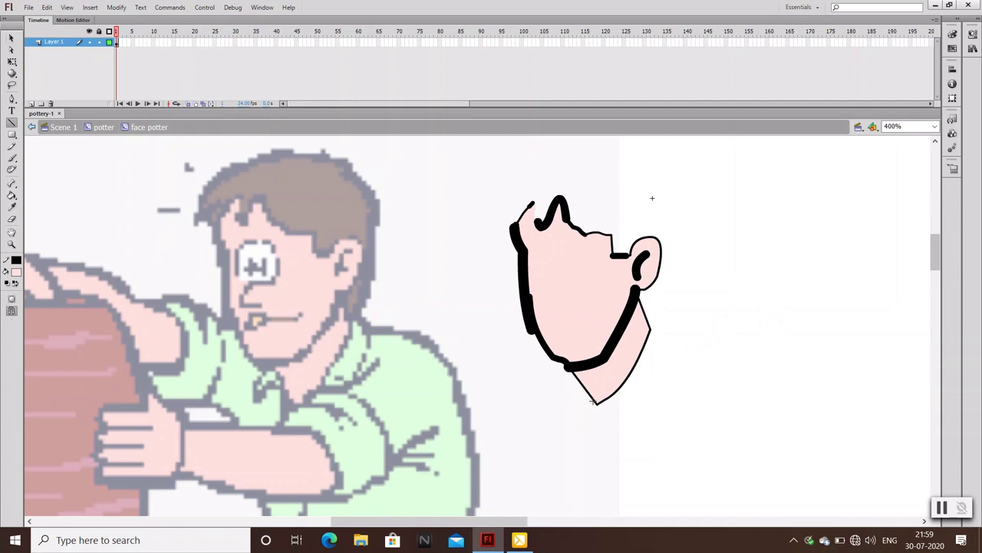
scroll(613, 384, "up", 2)
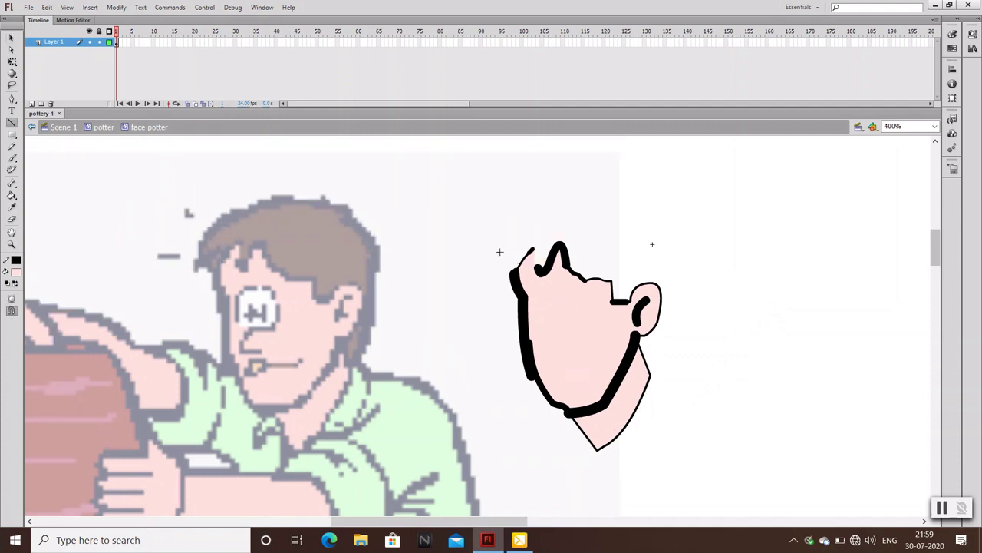
left_click(11, 37)
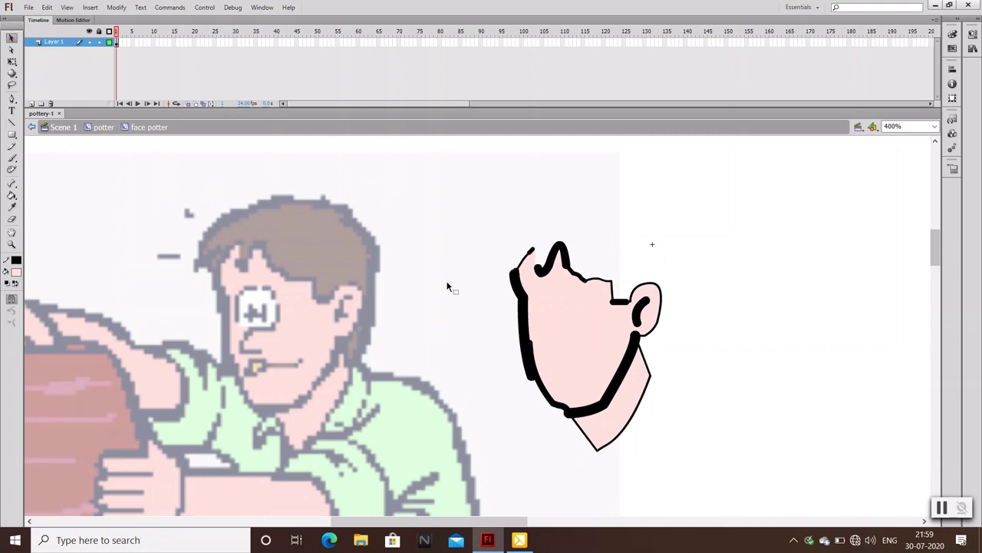
left_click(56, 43)
double_click(56, 43)
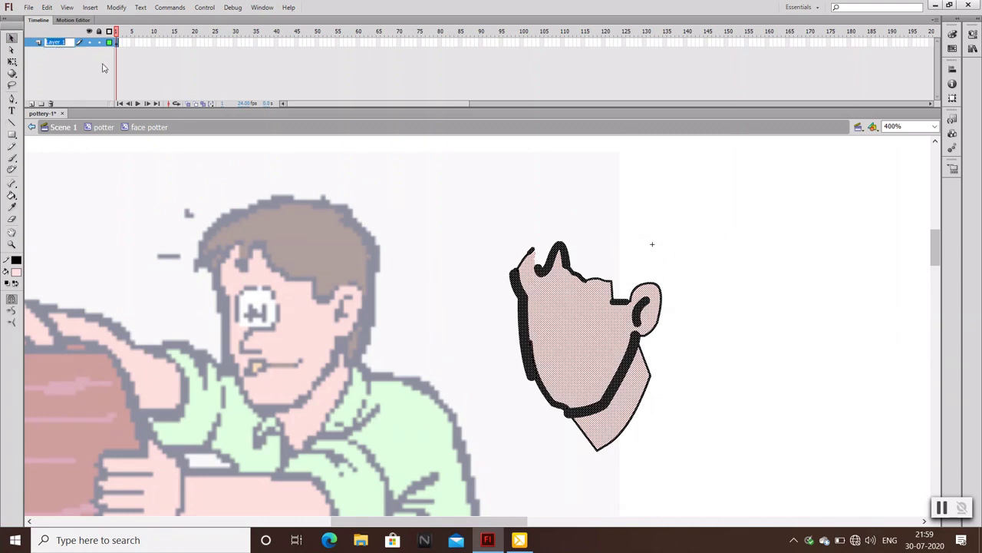
type("Face")
key("Return")
left_click(32, 104)
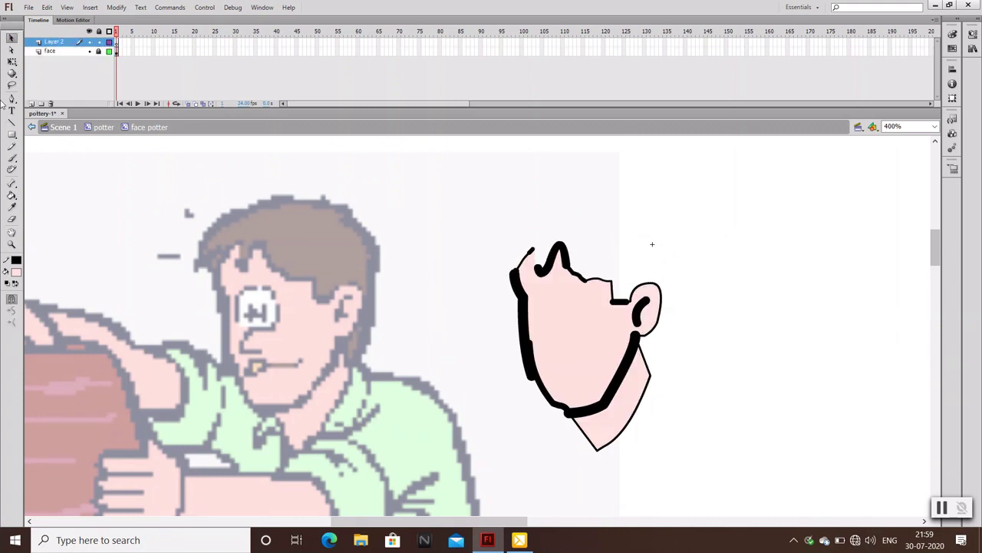
Start a pen path at the face's top-left corner
key("p")
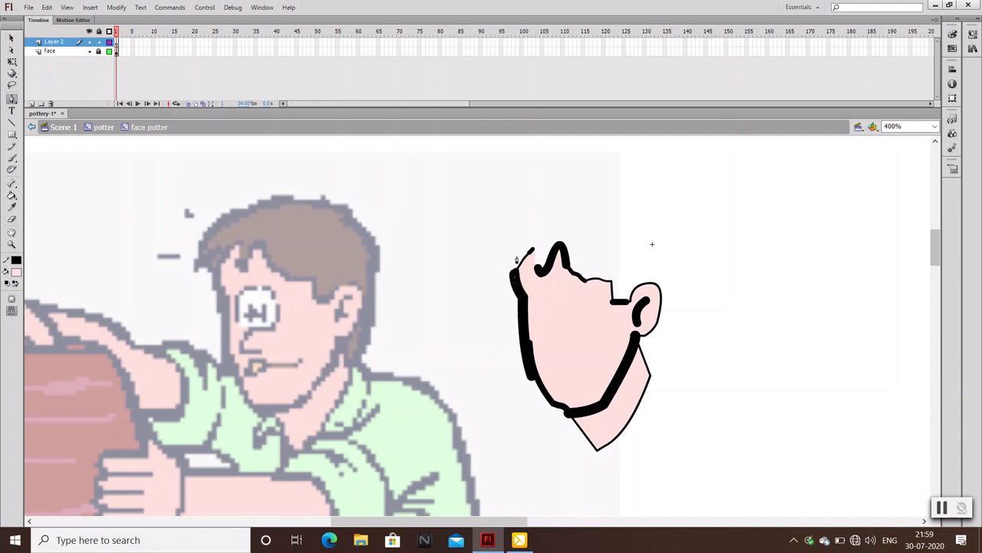
left_click_drag(519, 255, 506, 271)
key("Escape")
left_click(973, 34)
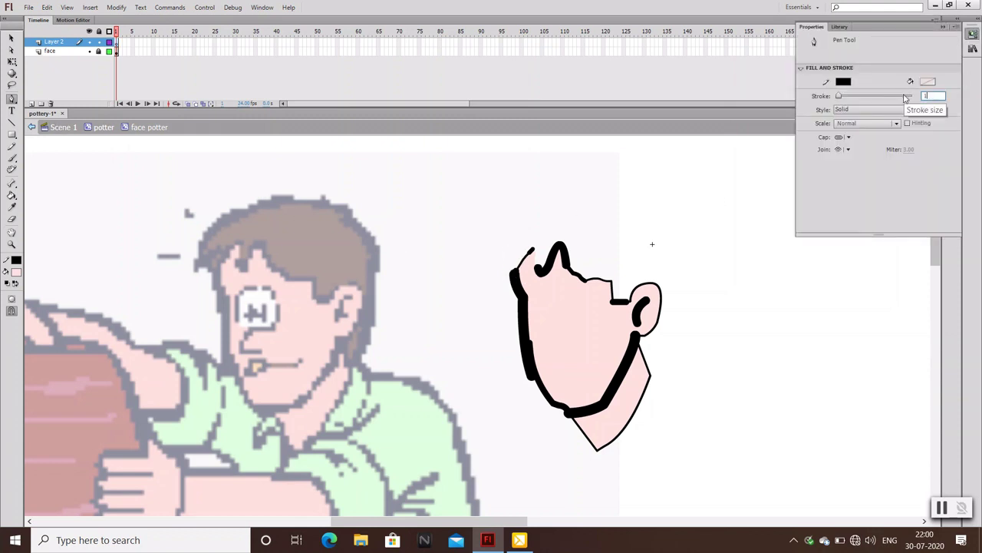
left_click(943, 27)
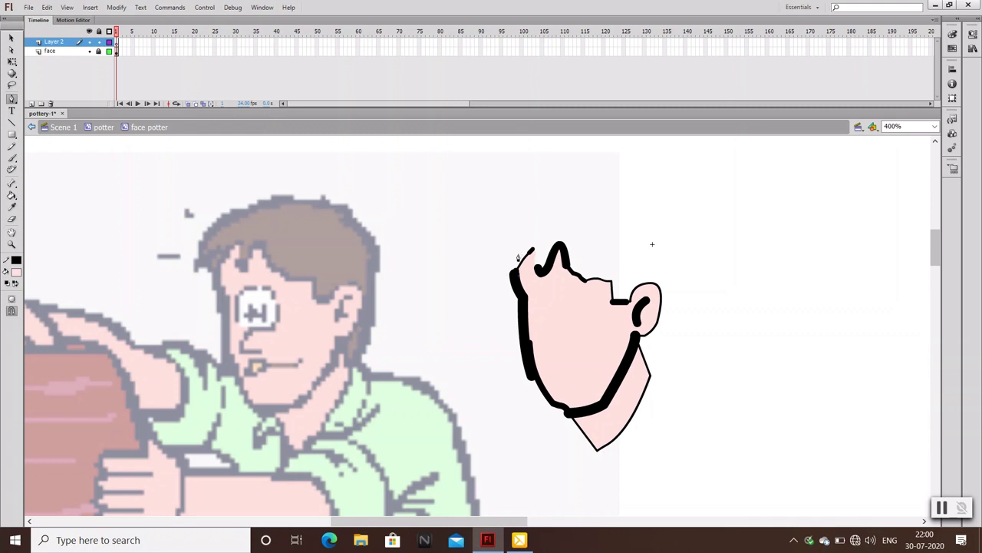
left_click_drag(519, 256, 508, 274)
left_click(494, 253)
Curve the path over the hair, down the back of the head, and close it
left_click_drag(546, 222, 592, 195)
left_click(546, 222)
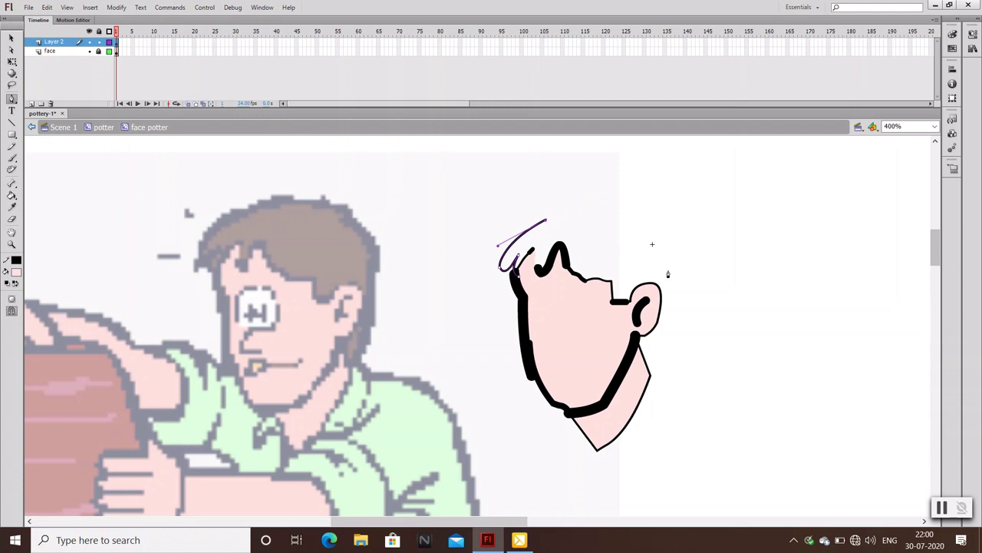
left_click_drag(672, 257, 718, 335)
left_click(672, 258)
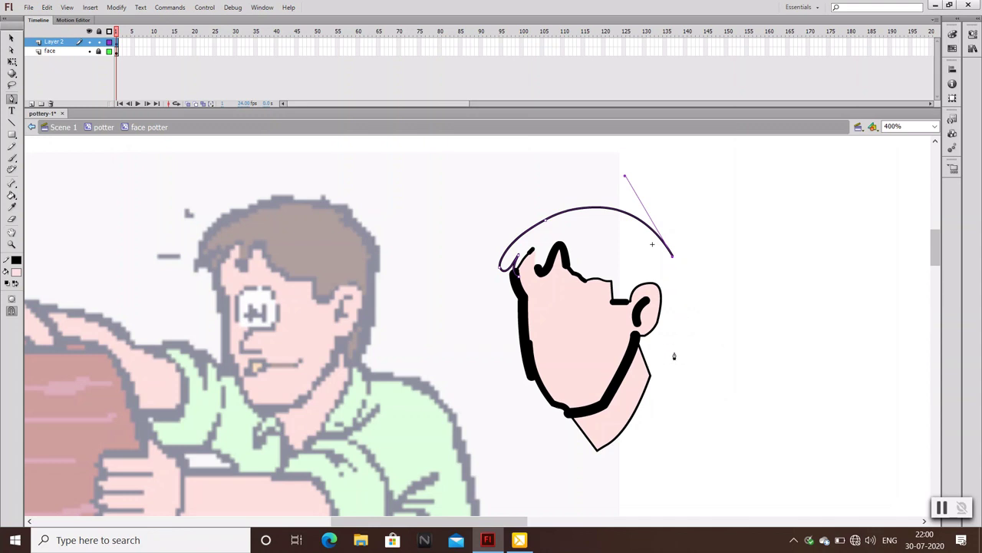
left_click_drag(650, 379, 619, 419)
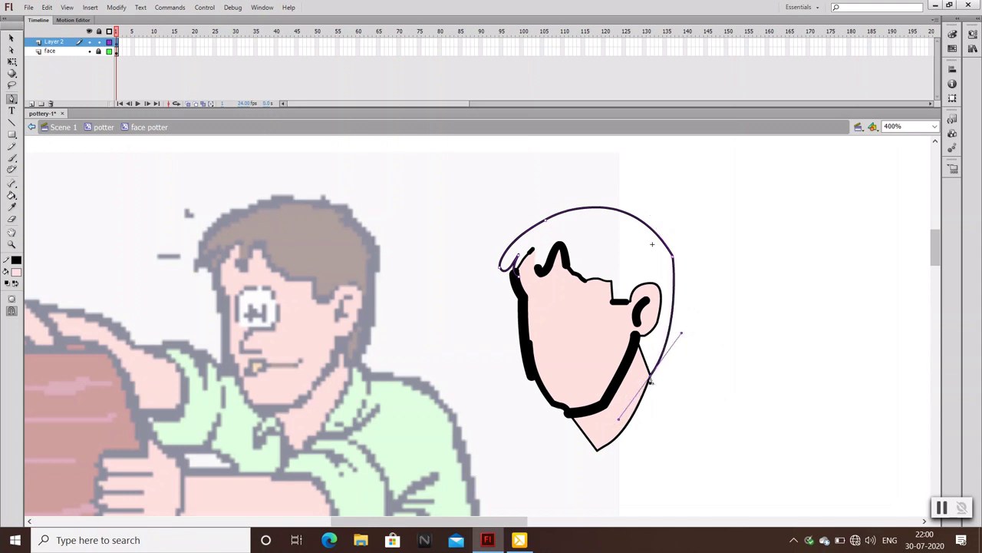
left_click(650, 380)
left_click(519, 276)
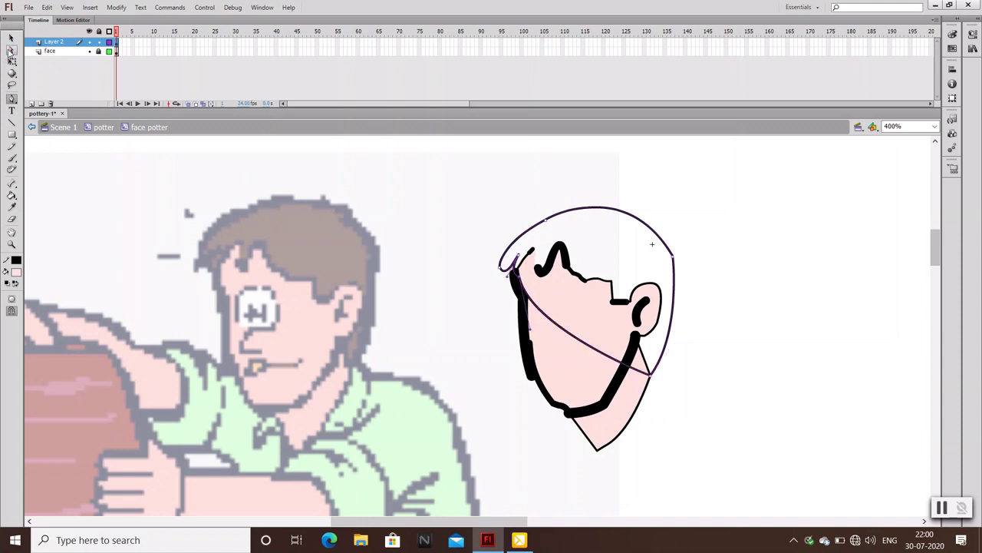
left_click(12, 37)
left_click(584, 214)
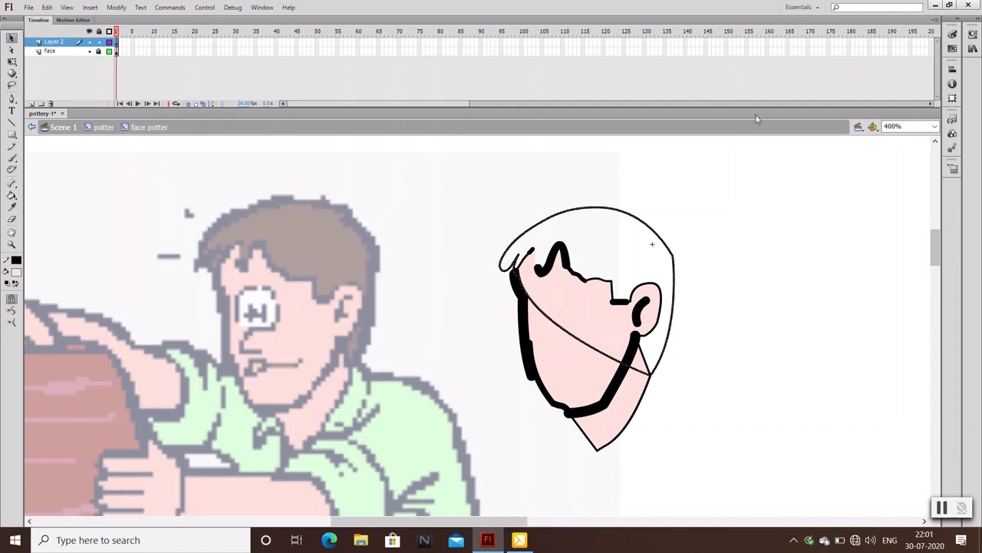
Thicken the hair outline to 5 and move the hair layer below the face layer
left_click(972, 32)
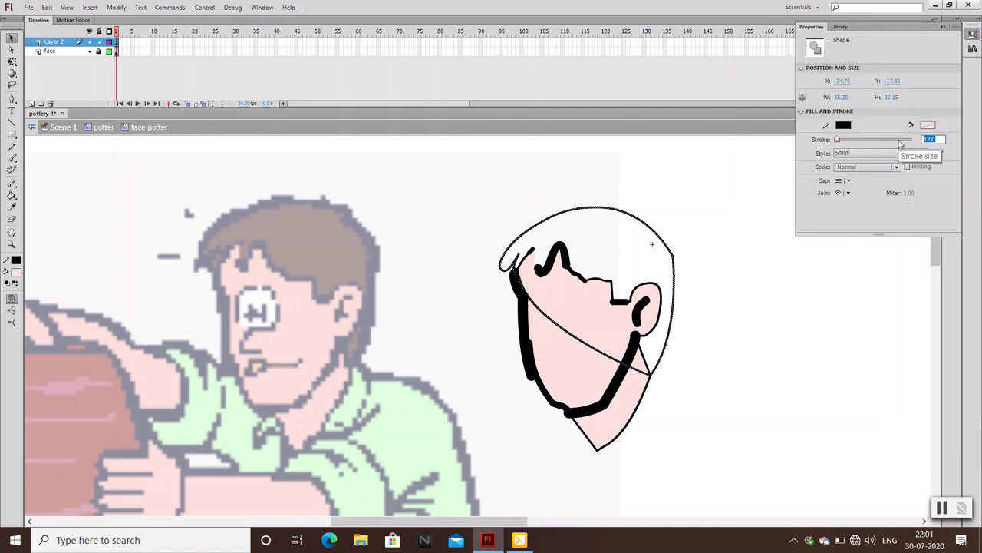
key("Return")
left_click(782, 196)
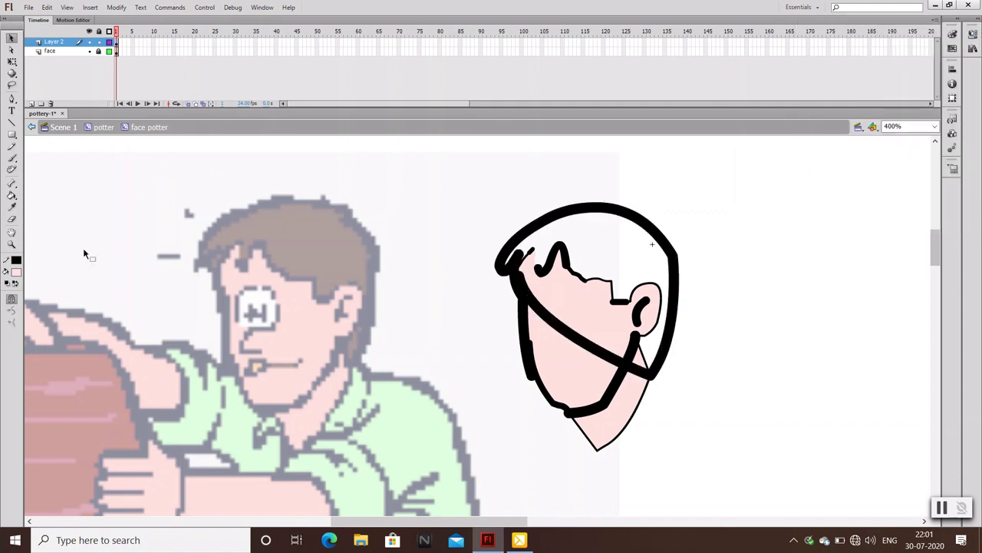
left_click_drag(61, 49, 55, 61)
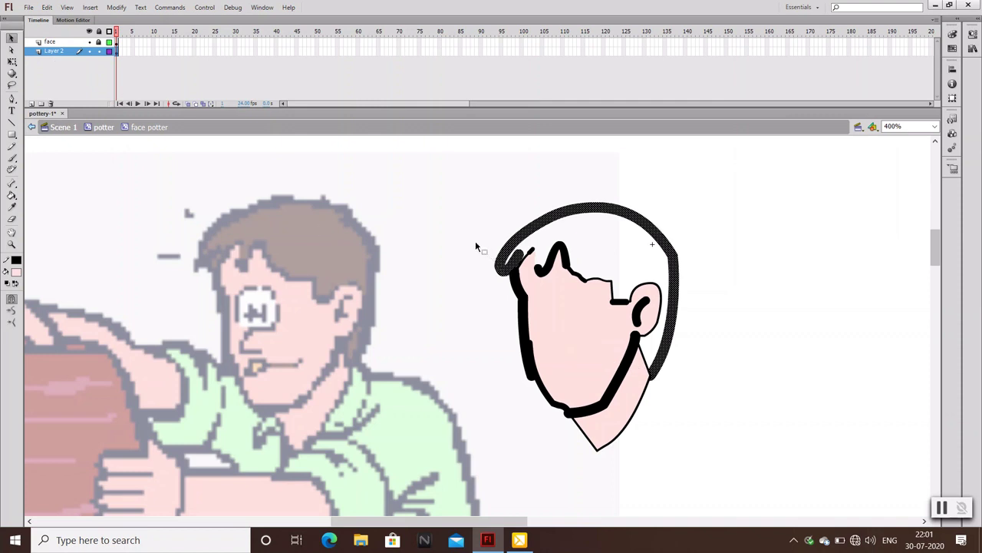
Fill the hair area grey-brown with the Paint Bucket and save pottery-1
left_click(476, 245)
key("i")
left_click(184, 224)
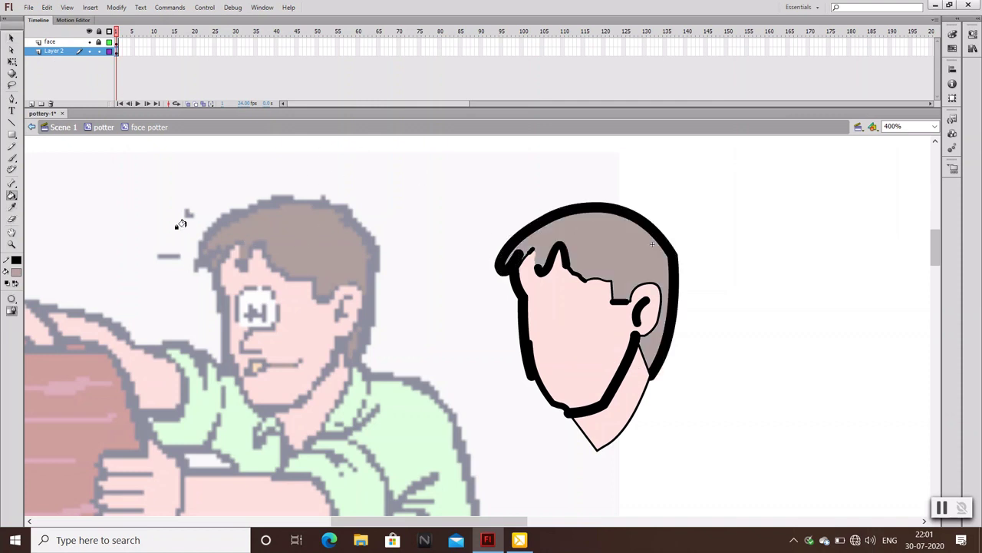
left_click(11, 37)
key("ctrl+s")
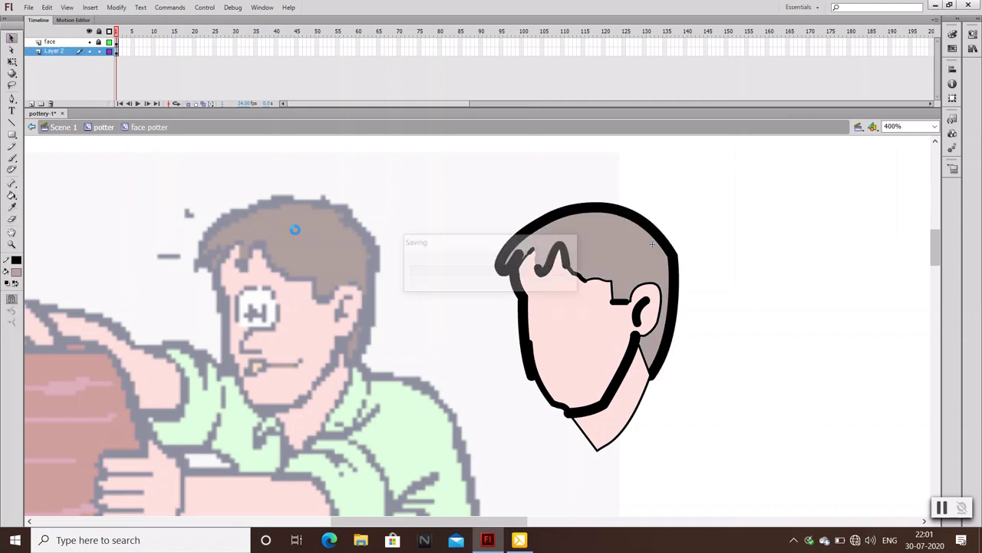
Re-enter the face potter symbol and refill the hair a darker brown
double_click(718, 335)
key("k")
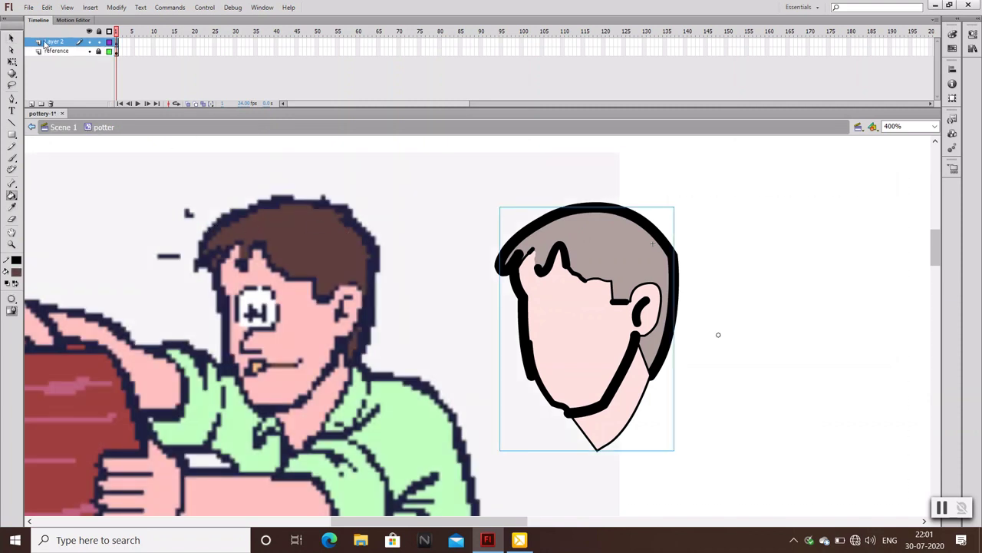
left_click(12, 37)
double_click(612, 262)
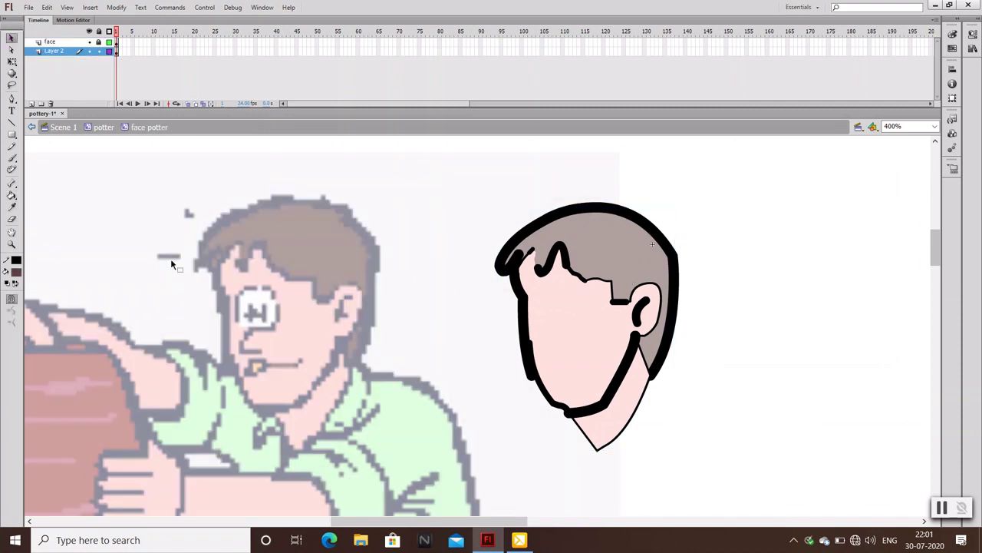
left_click(12, 196)
left_click(620, 270)
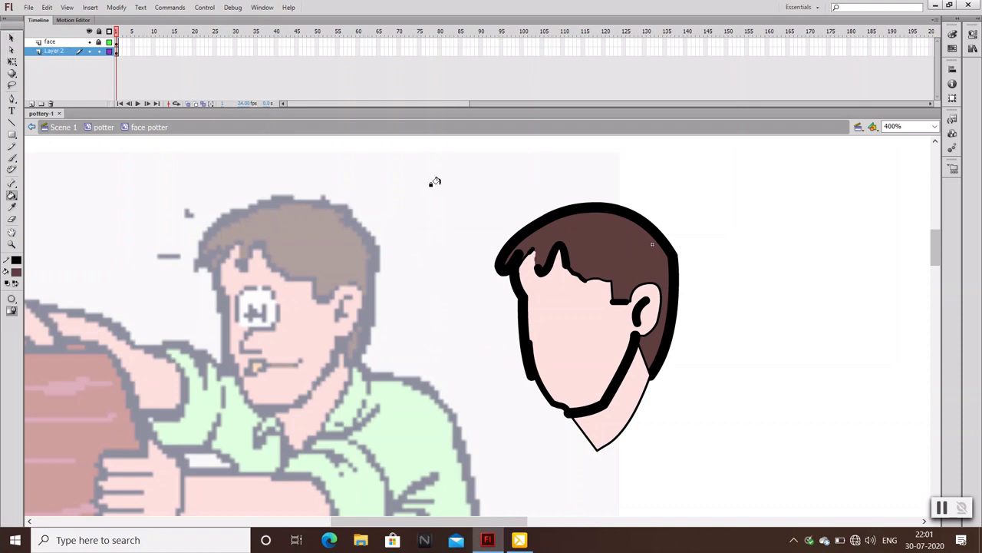
Unlock the face layer and brush a small curled black tuft on top of the head
key("v")
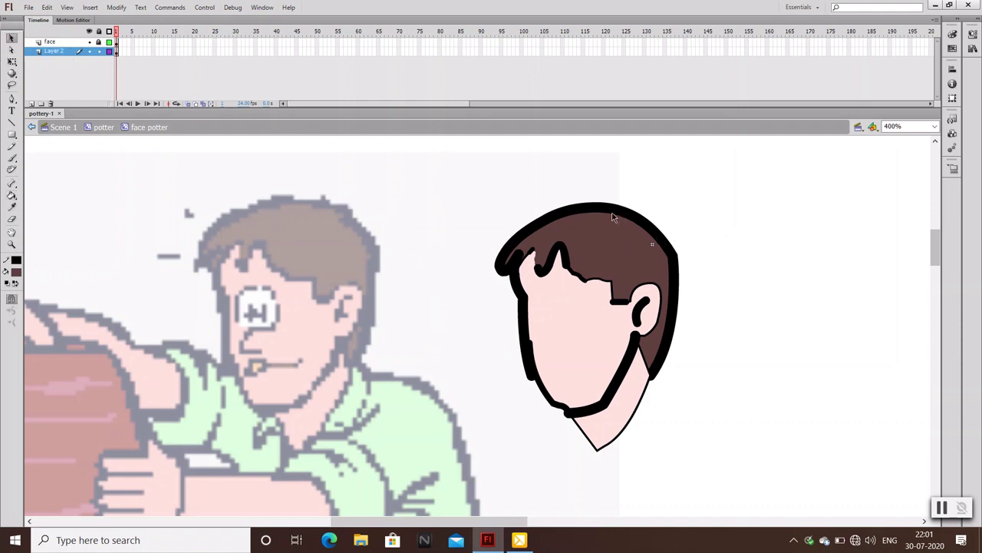
left_click(620, 213)
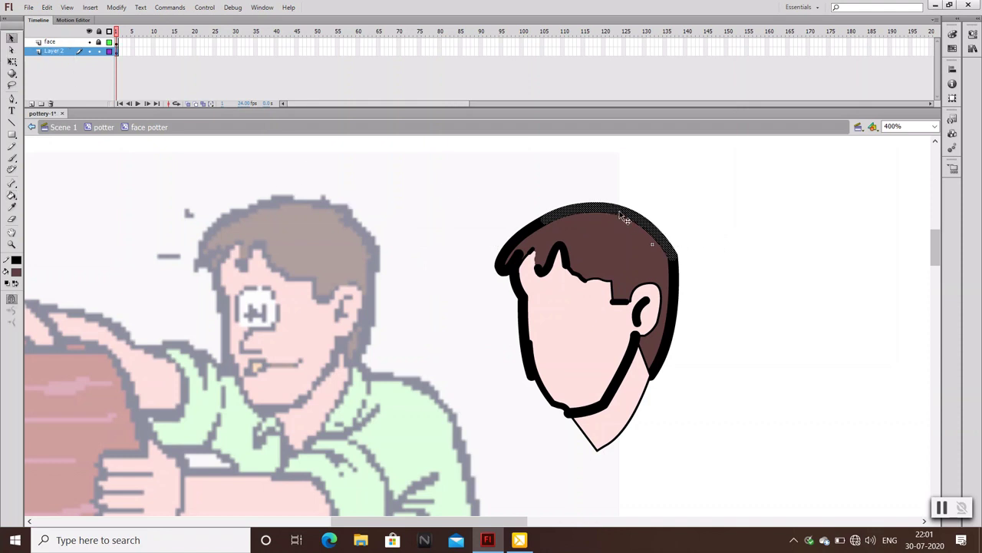
left_click(864, 211)
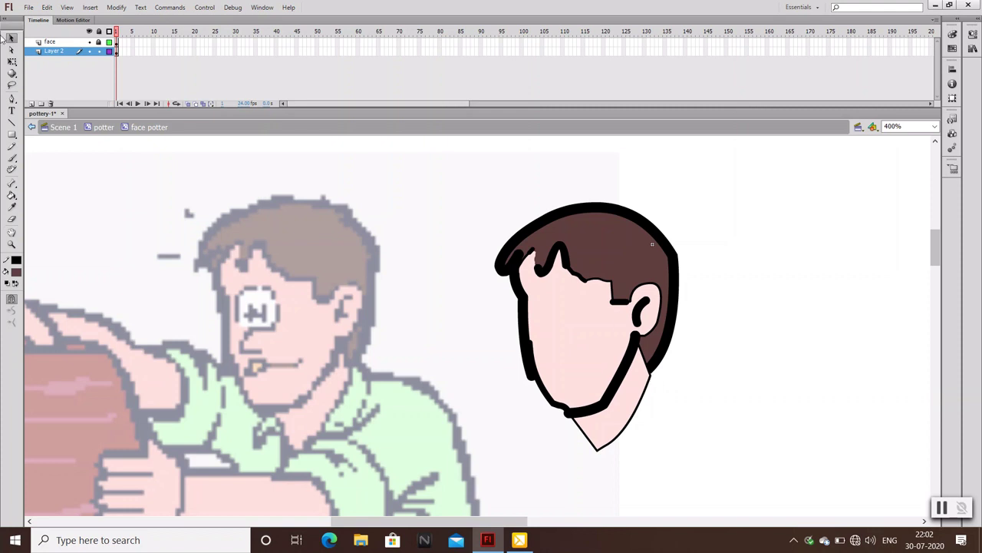
left_click(99, 42)
key("n")
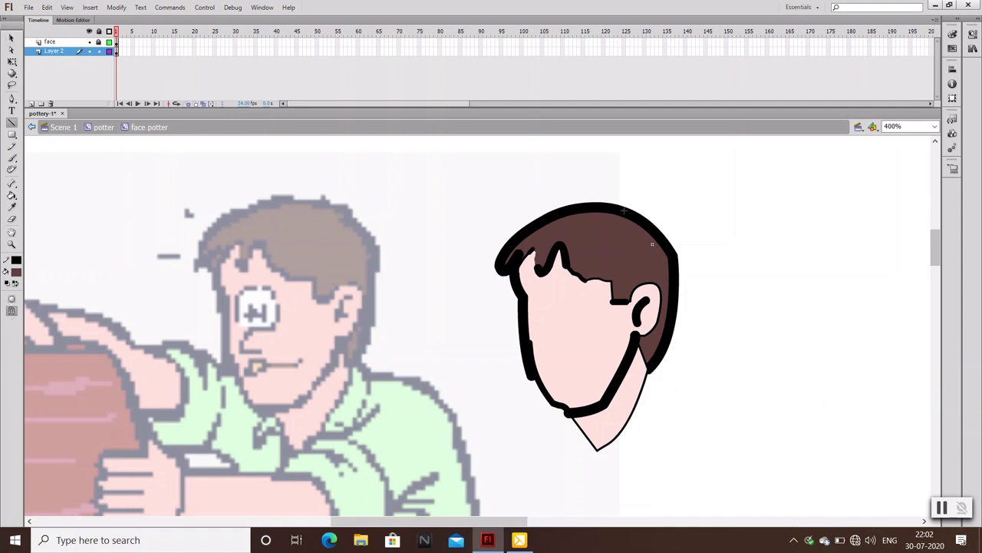
mouse_move(623, 210)
left_mouse_down()
mouse_move(626, 202)
mouse_move(605, 198)
left_mouse_up()
left_click(12, 37)
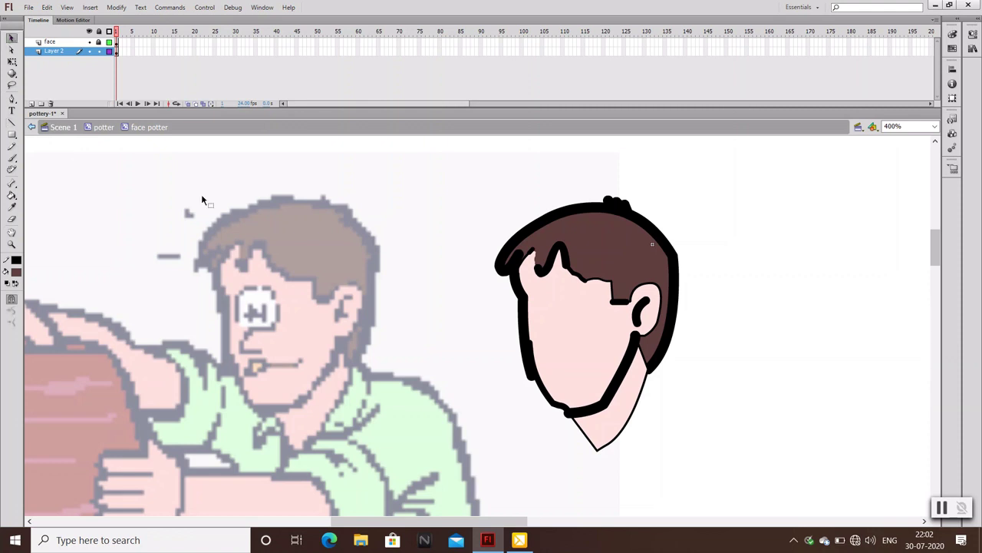
Rename Layer 2 to 'hair' and add a new layer above it
double_click(50, 50)
type("hair")
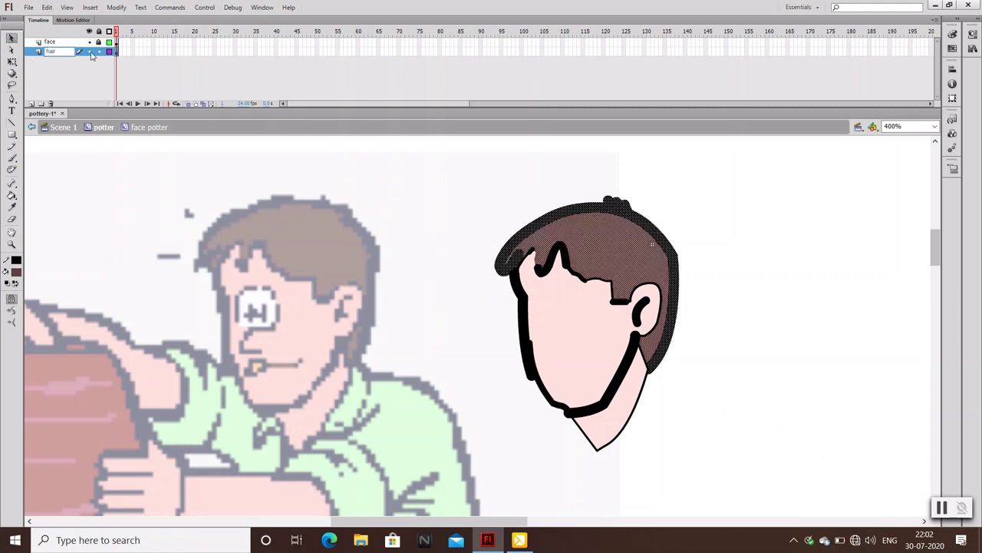
key("Return")
left_click(36, 103)
Draw an oval on the face where the eye goes
key("p")
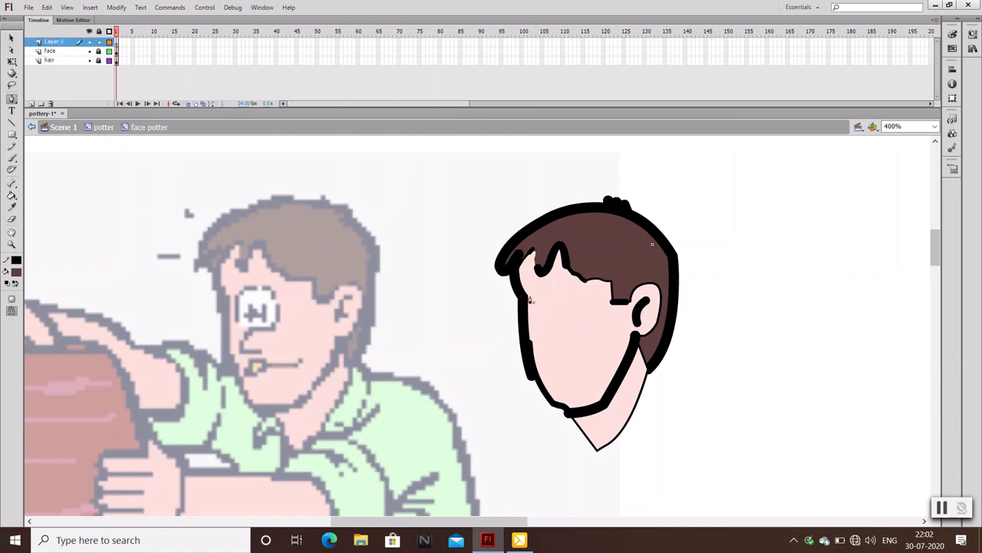
key("o")
left_click_drag(538, 296, 584, 335)
key("v")
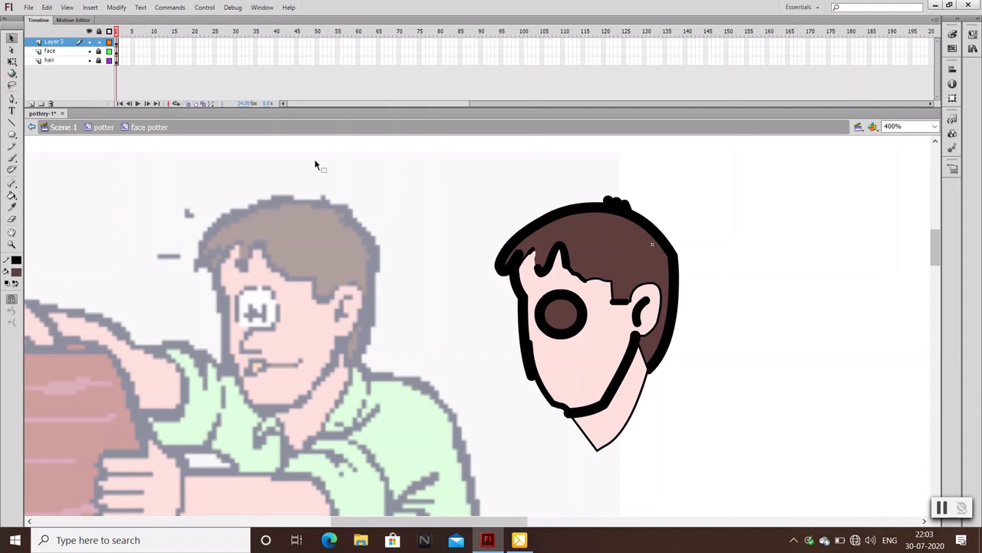
Set the eye oval's stroke size to 1
left_click(117, 41)
left_click(969, 35)
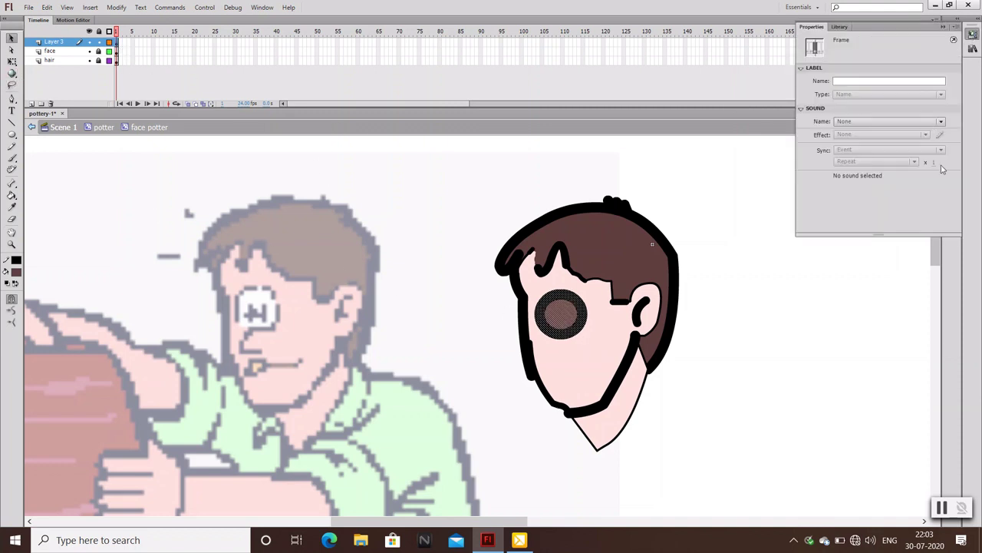
left_click(770, 274)
left_click(578, 332)
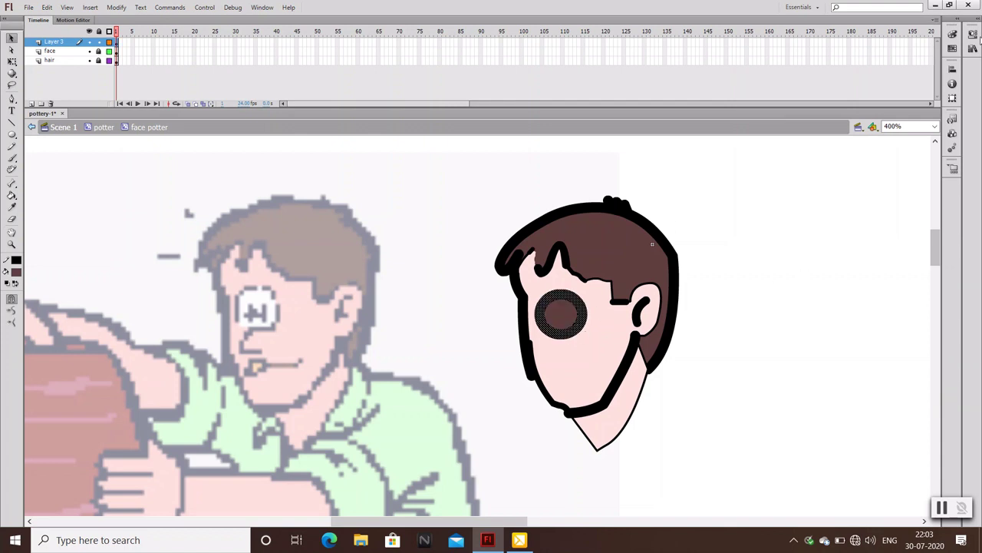
left_click(968, 35)
left_click(928, 139)
type("1")
key("Return")
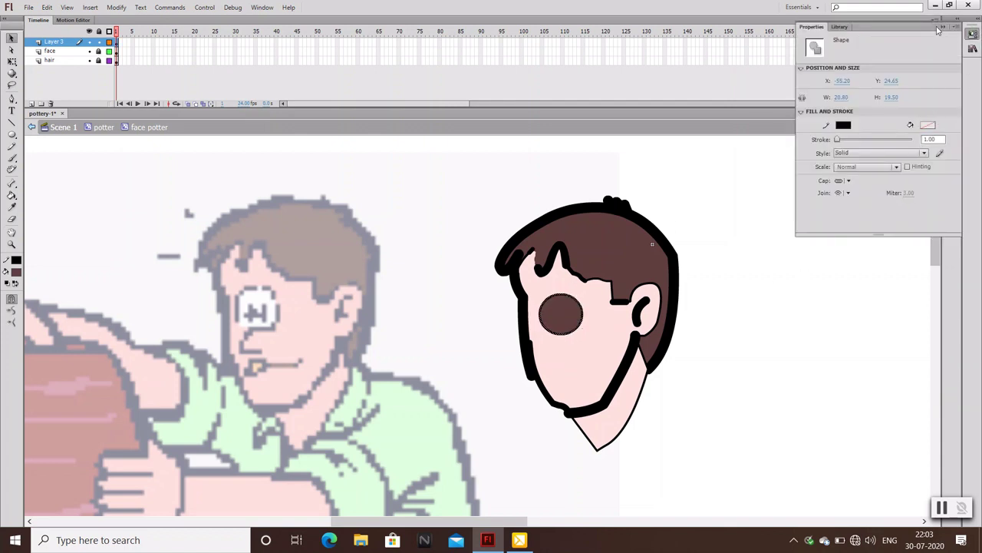
left_click(943, 26)
Fill the eye oval white and save the document
left_click(16, 272)
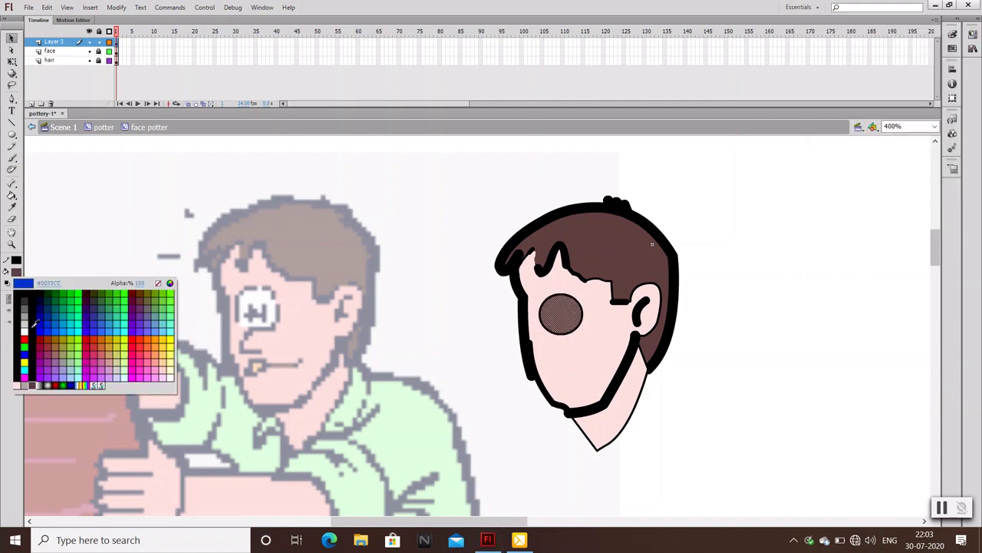
left_click(17, 336)
key("ctrl+s")
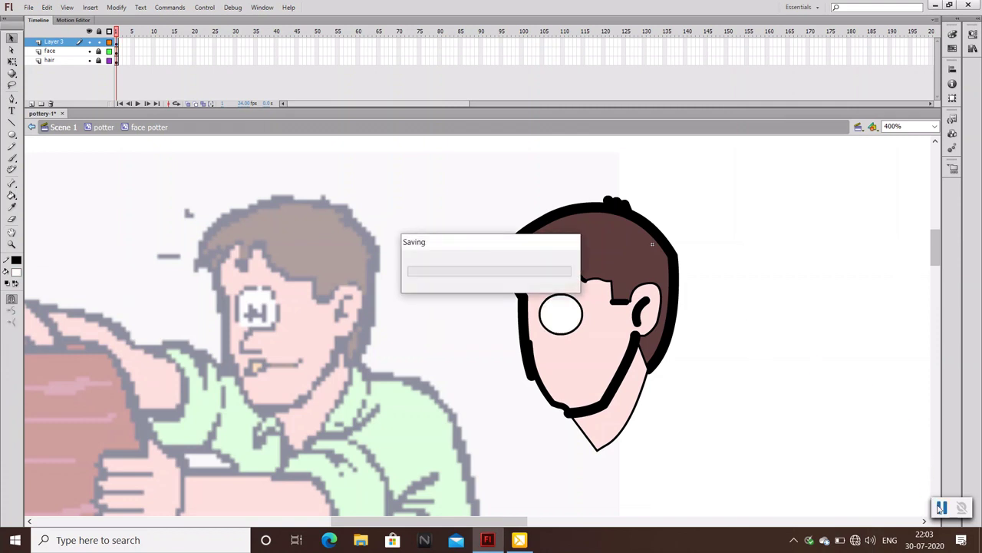
Try dashed and then dotted stroke styles on the eye outline
left_click(591, 323)
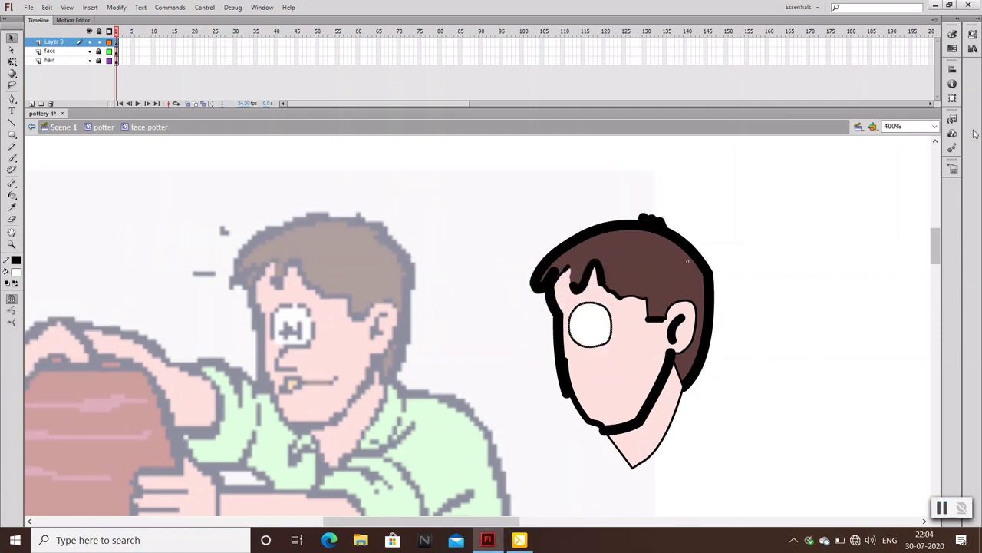
left_click(972, 34)
left_click(882, 152)
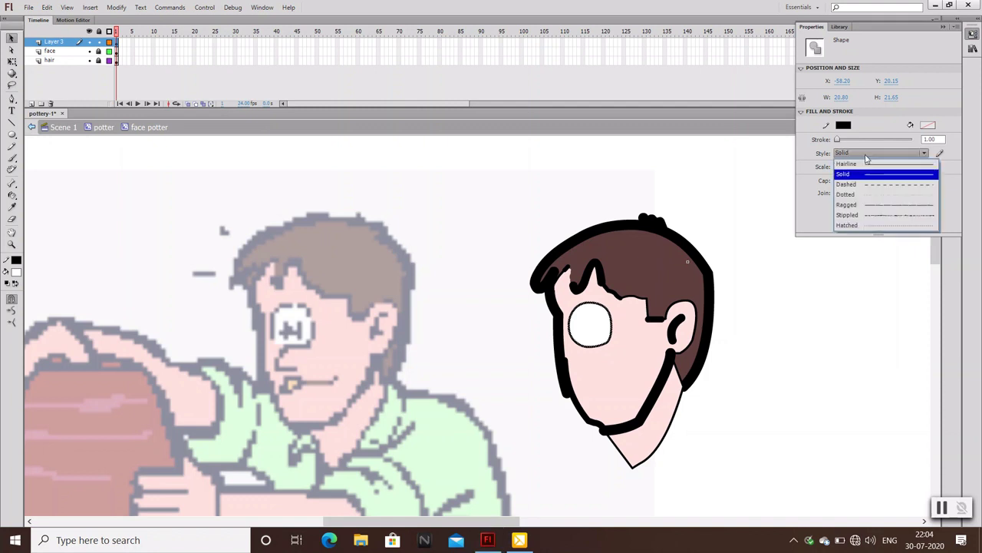
key("Down")
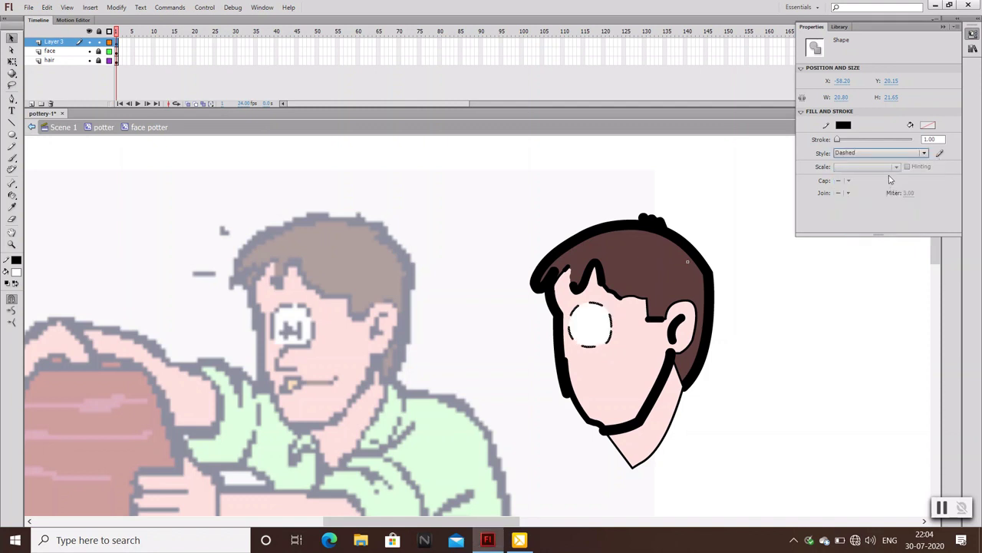
left_click(883, 154)
left_click(882, 194)
left_click(855, 329)
Set the eye outline back to dashed with custom longer dash settings
left_click(612, 326)
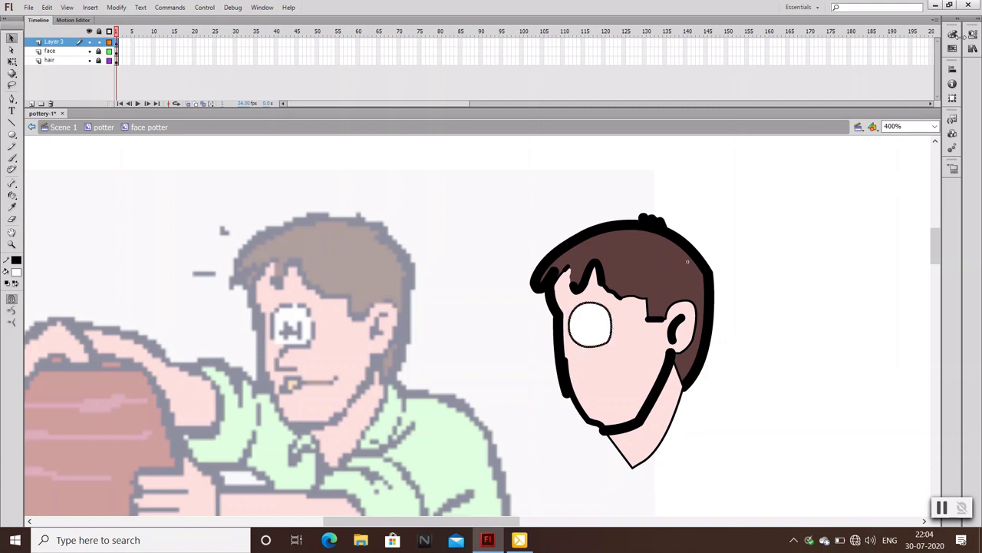
left_click(952, 34)
left_click(871, 154)
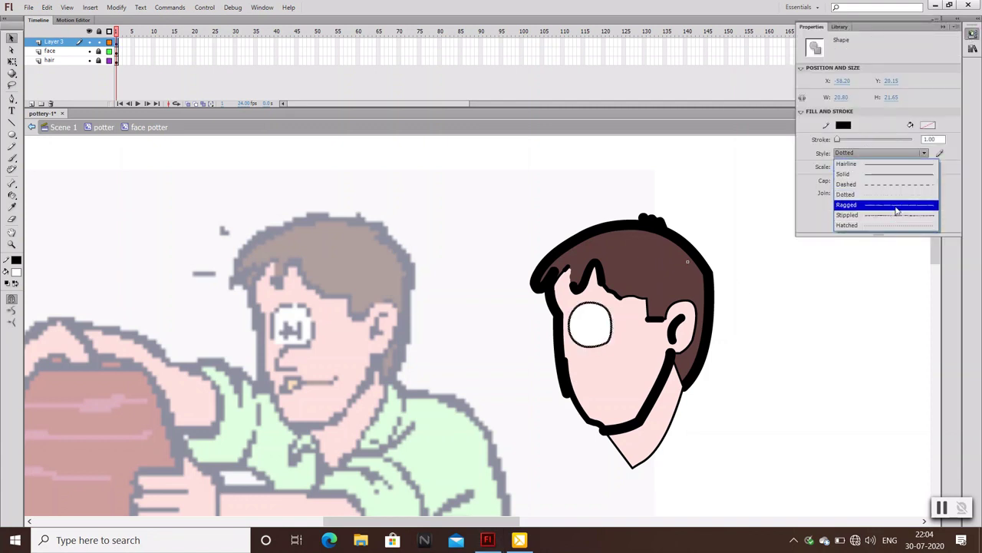
left_click(888, 193)
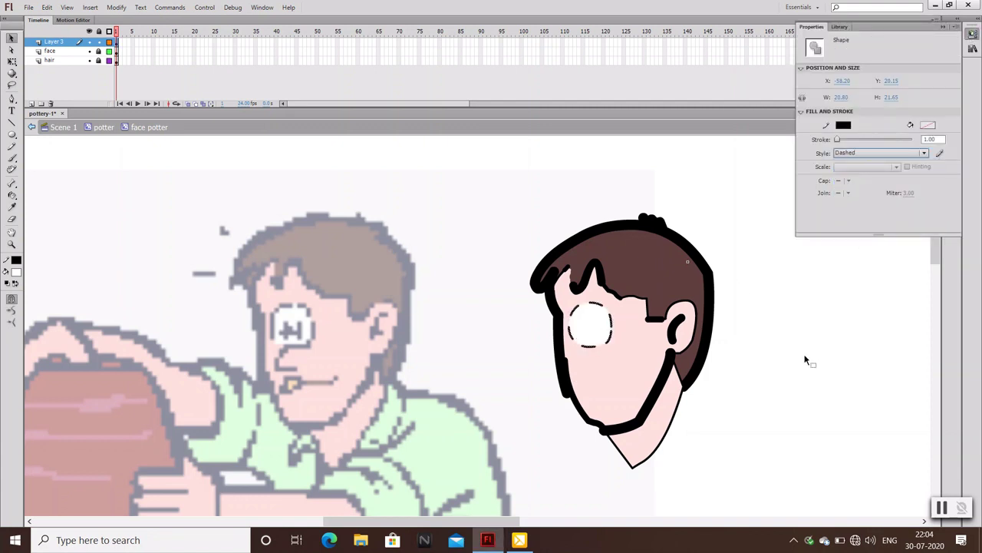
left_click(939, 152)
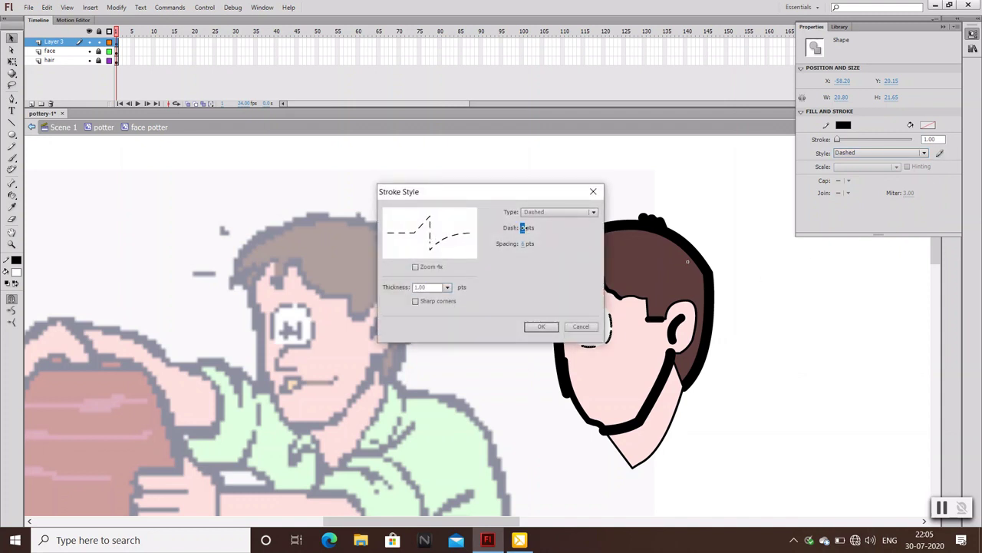
left_click(541, 327)
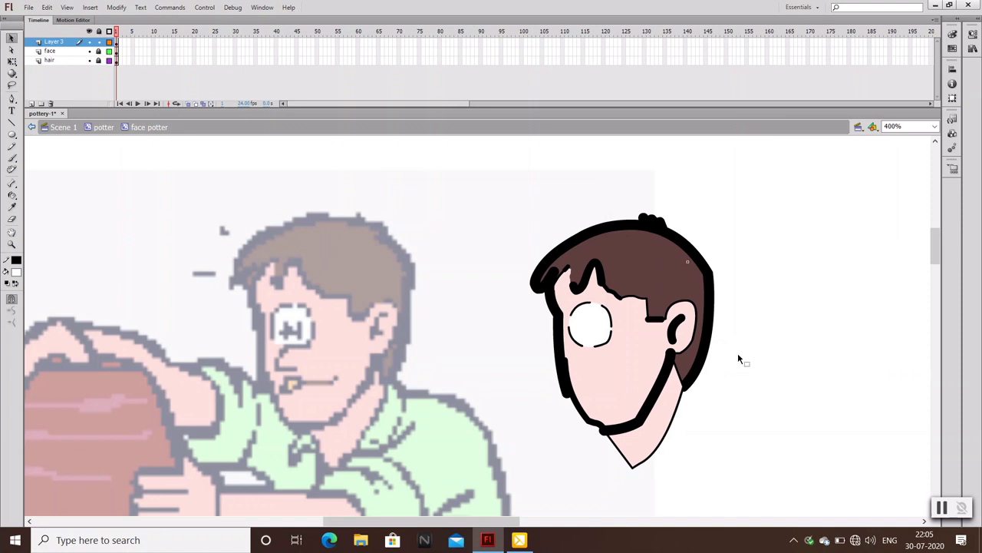
Draw a black-filled oval pupil inside the eye
key("o")
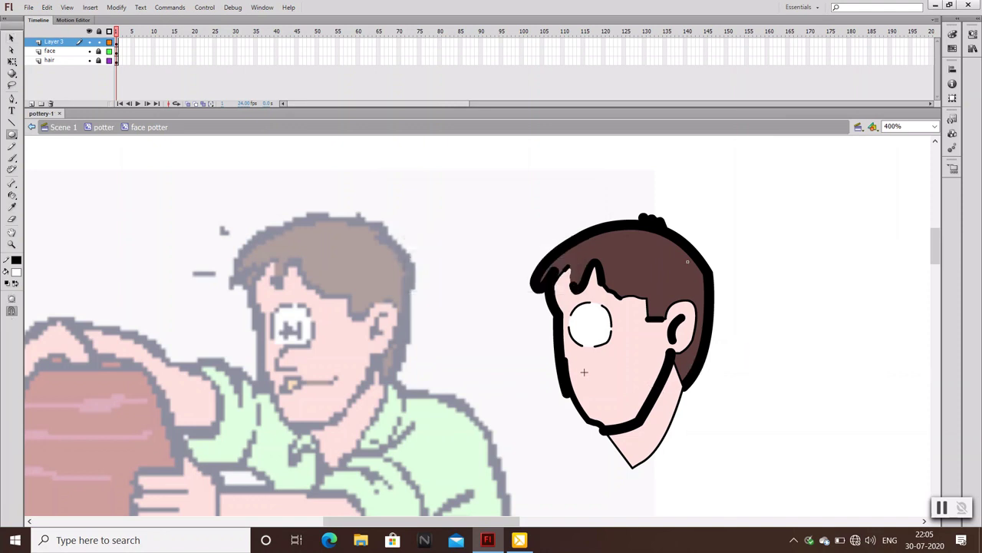
left_click(15, 273)
left_click(15, 295)
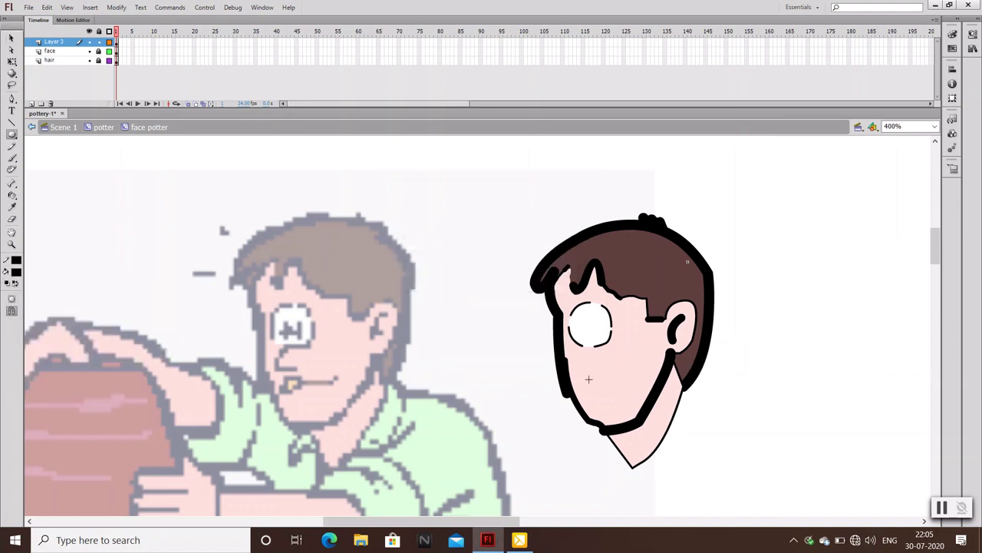
left_click(973, 35)
left_click(973, 34)
left_click_drag(577, 320, 588, 338)
key("v")
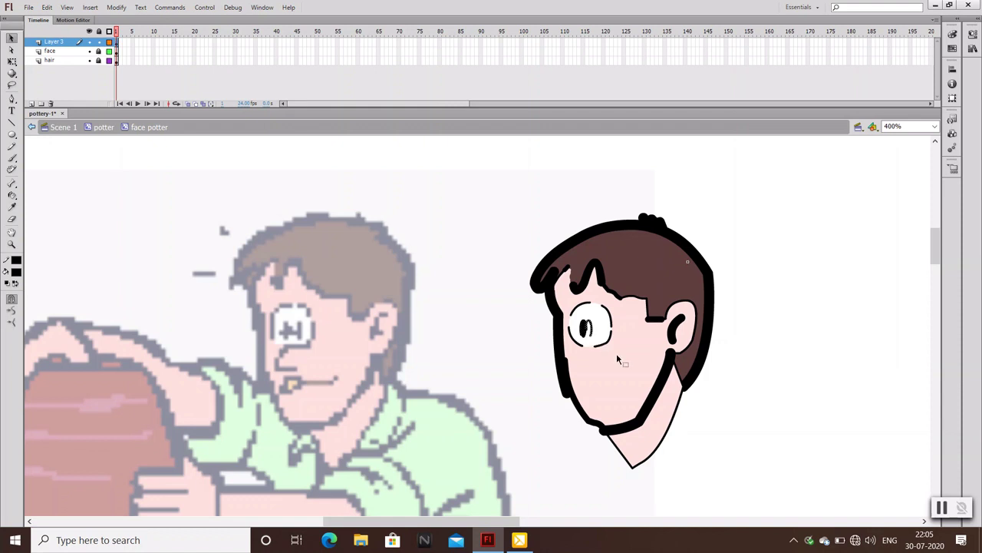
Copy the pupil, paste it in place, and nudge the copy two steps right
left_click(583, 329)
key("ctrl+equal")
key("ctrl+equal")
left_click(490, 346)
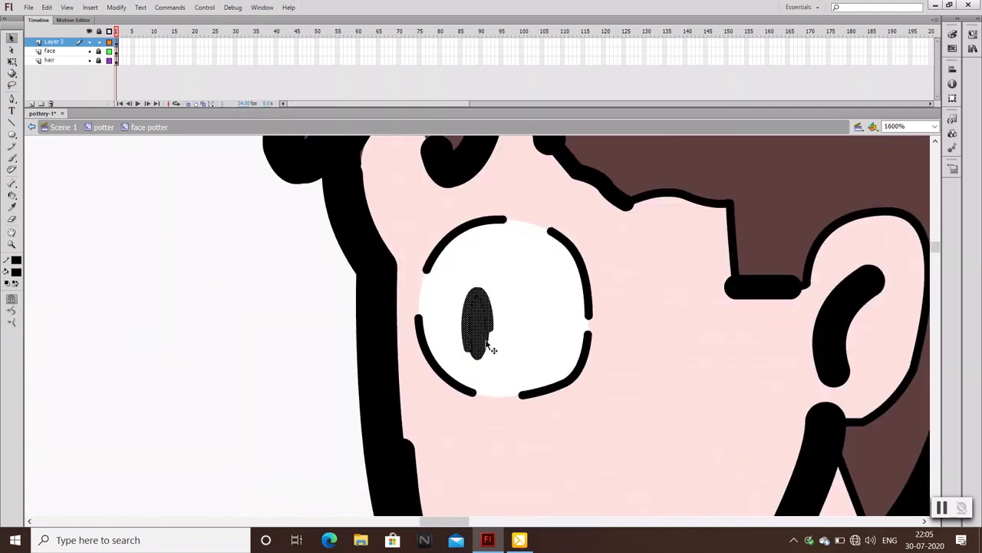
key("ctrl+c")
key("ctrl+shift+v")
key("Right")
key("Right")
key("Right")
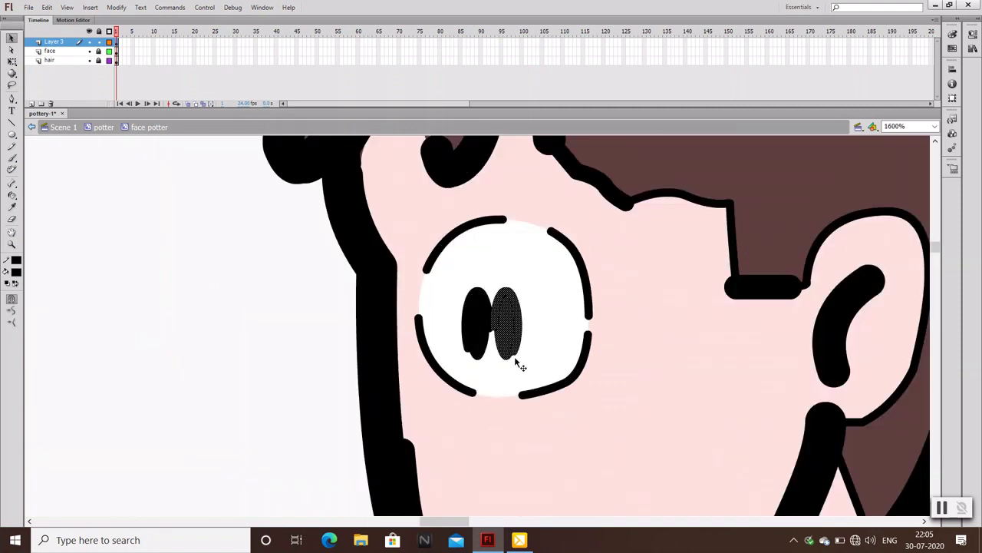
key("Right")
key("ctrl+minus")
key("ctrl+minus")
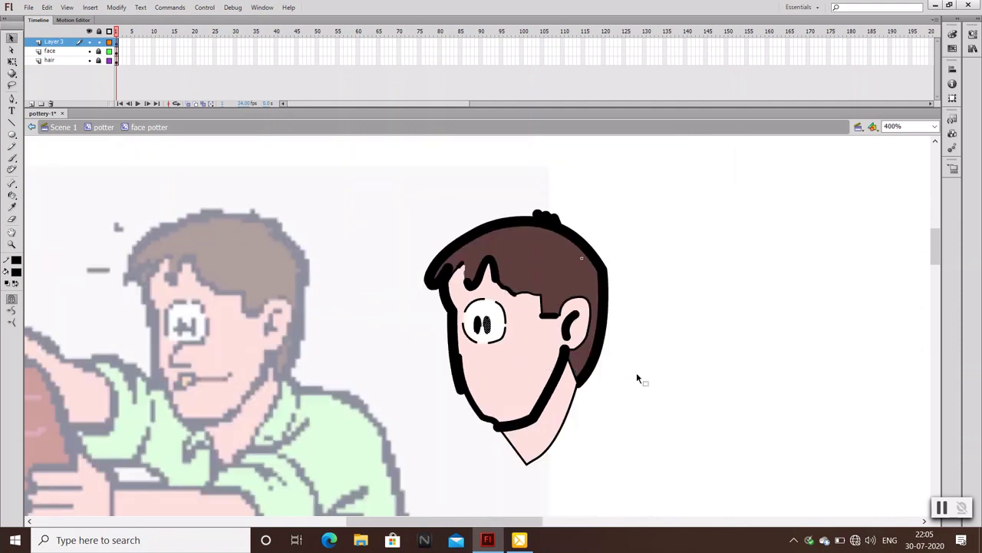
left_click(636, 372)
Draw a short nose line below the eye and save the file
key("ctrl+s")
key("n")
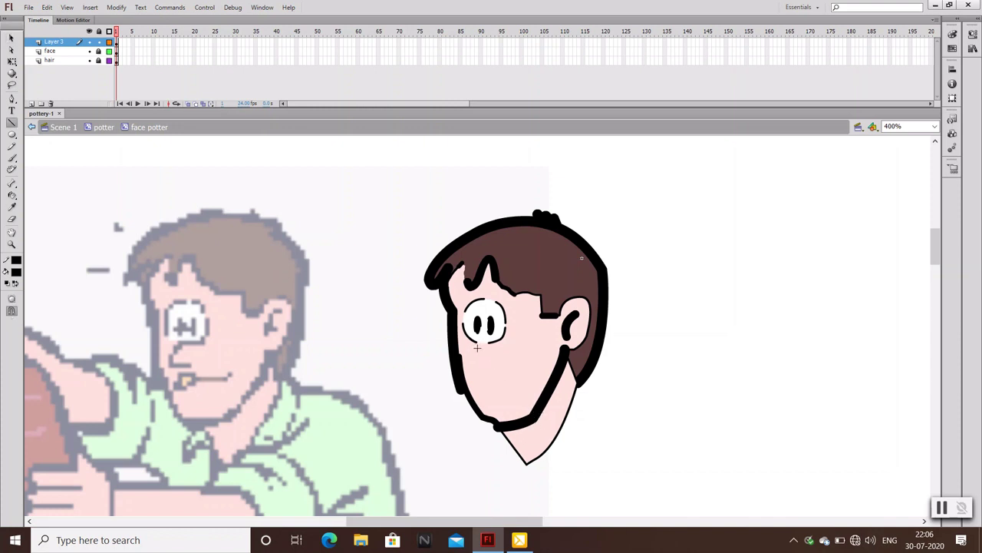
key("v")
left_click_drag(471, 365, 489, 366)
key("n")
key("ctrl+s")
Give the nose stroke the Hairline stroke style
key("v")
left_click(474, 352)
left_click(972, 34)
left_click(883, 153)
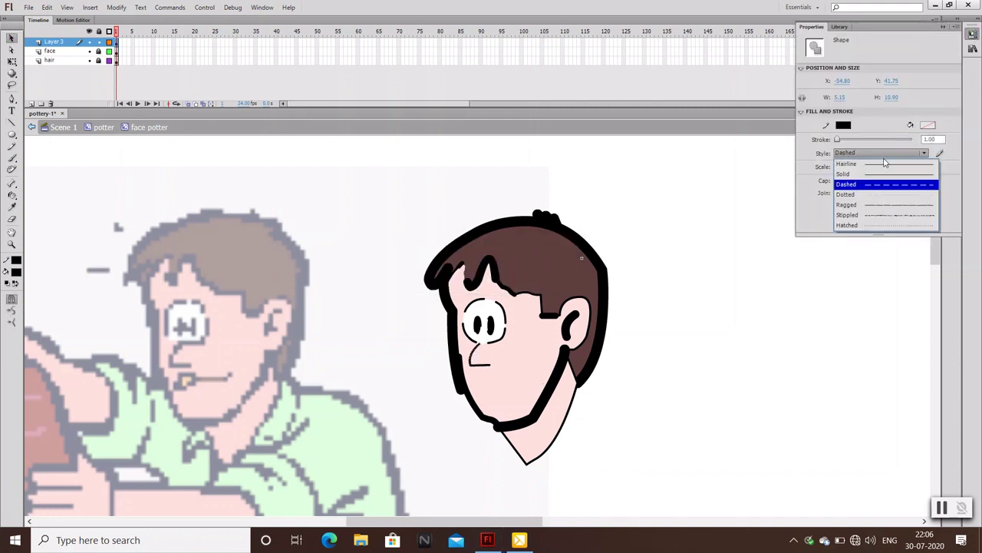
left_click(884, 164)
left_click(943, 26)
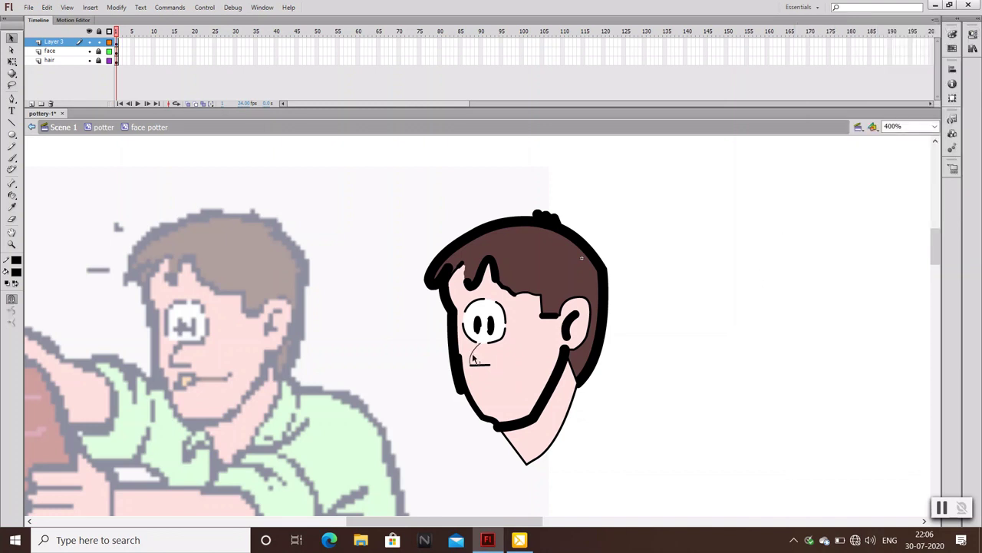
left_click(972, 34)
left_click(882, 153)
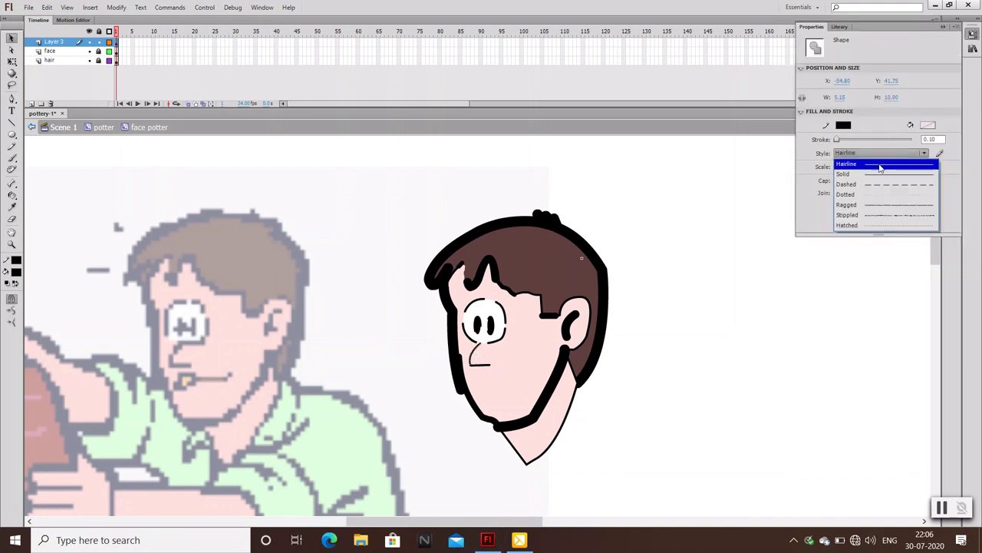
left_click(881, 164)
left_click(943, 26)
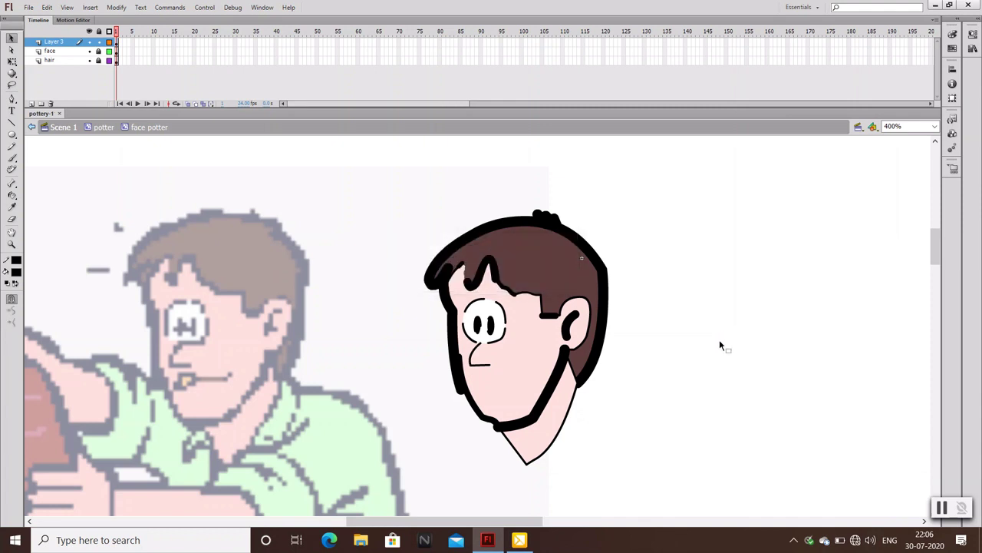
key("ctrl+minus")
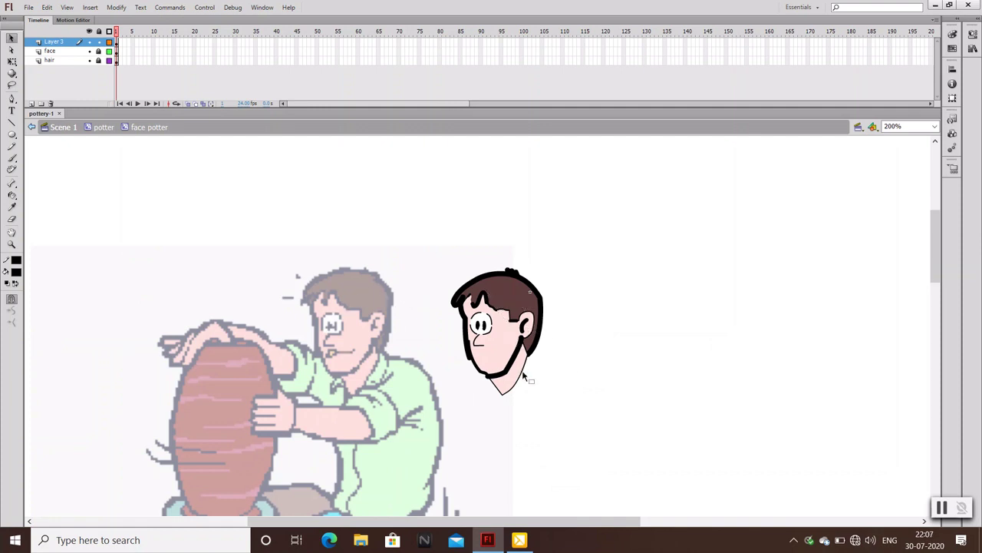
Rename Layer 3, holding the eye and nose, to 'facial expression'
scroll(525, 373, "down", 1)
scroll(524, 373, "down", 1)
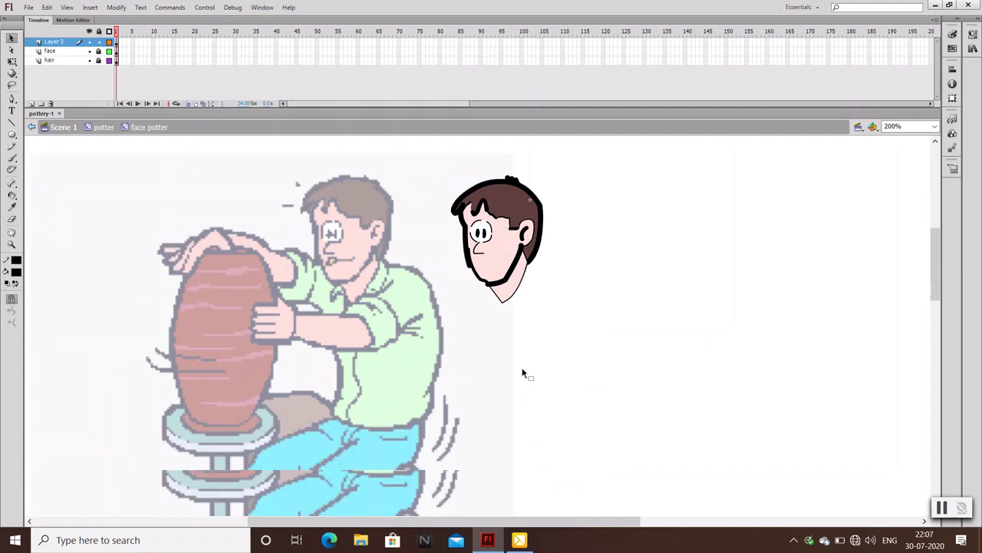
double_click(52, 41)
type("facial")
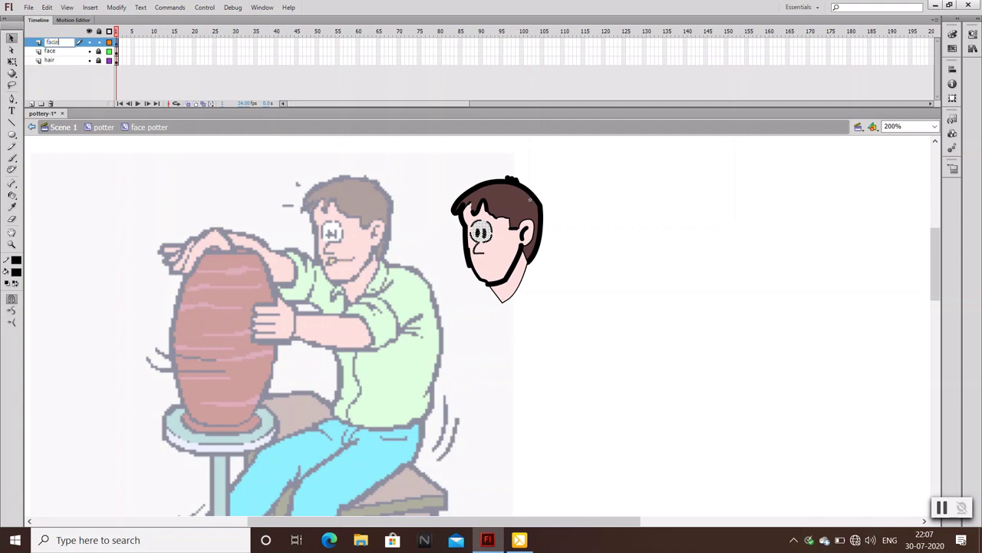
type("pre")
type("ssio")
key("Num_Lock")
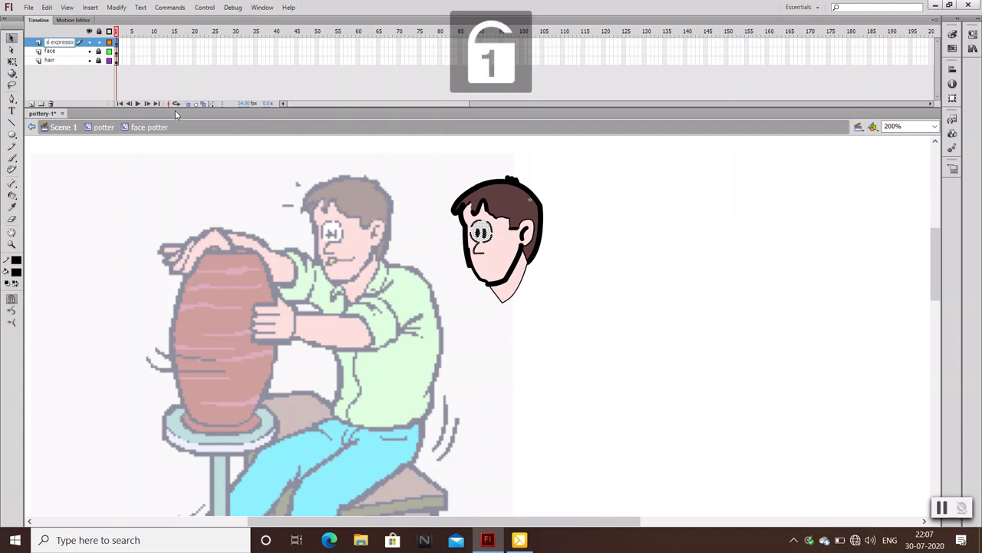
type("n")
key("Return")
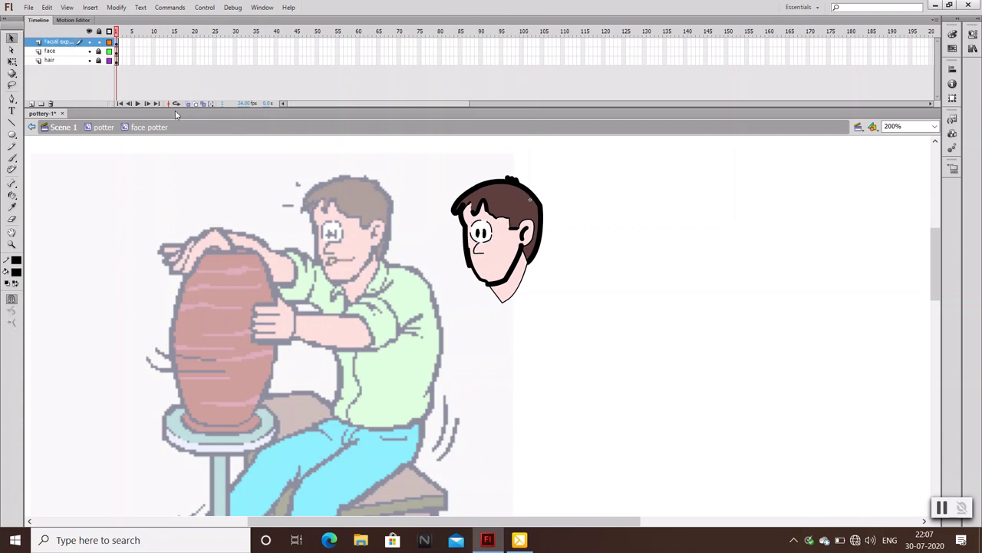
key("Caps_Lock")
Back in the potter symbol, rename Layer 2 to 'face potter' and add a layer above it
double_click(709, 350)
left_click(710, 346)
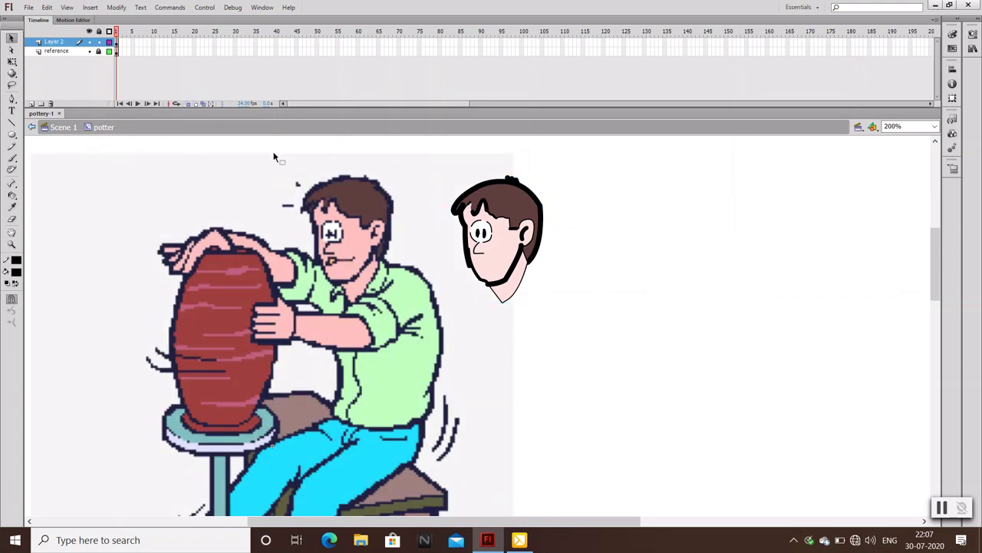
left_click(117, 43)
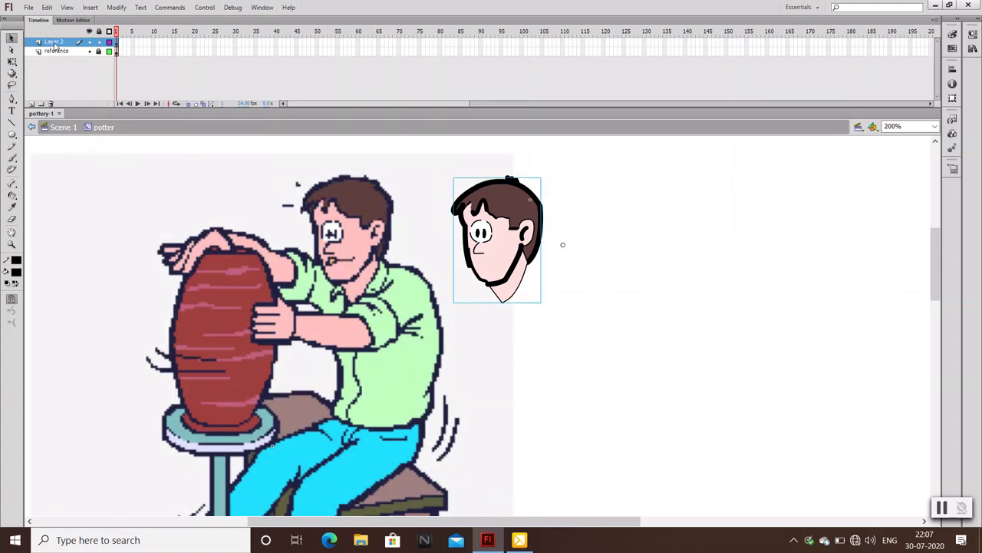
left_click(971, 49)
left_click(970, 54)
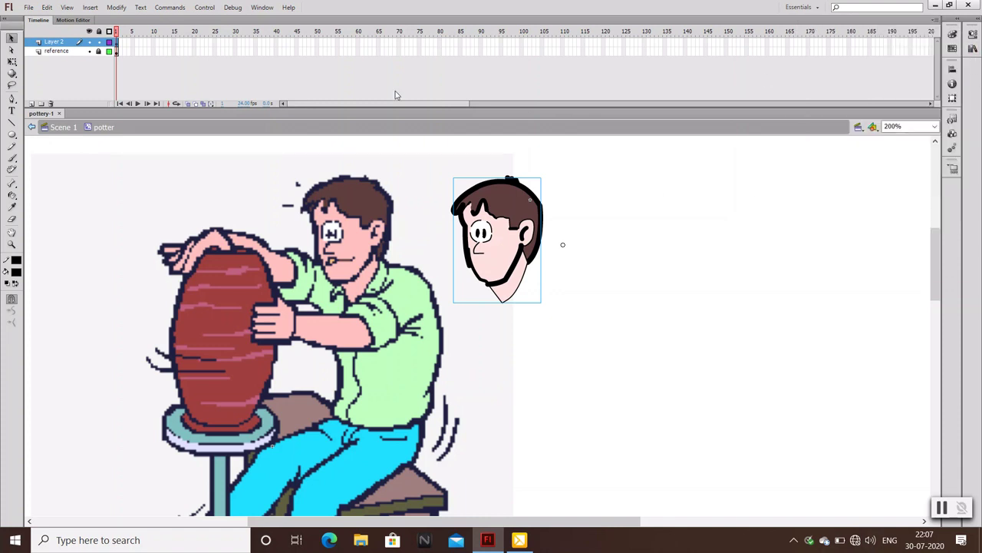
double_click(50, 41)
type("face p")
type("otter")
left_click(562, 244)
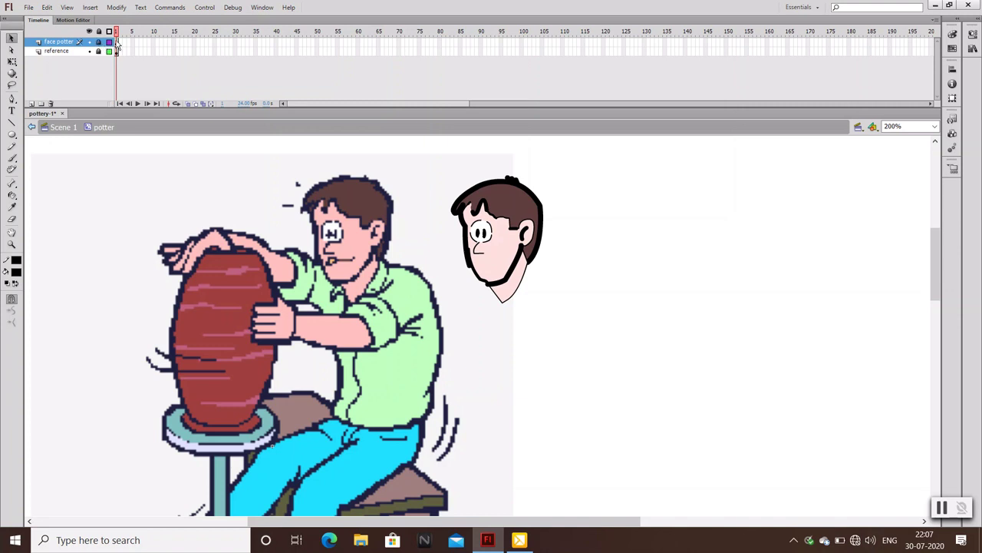
left_click(30, 104)
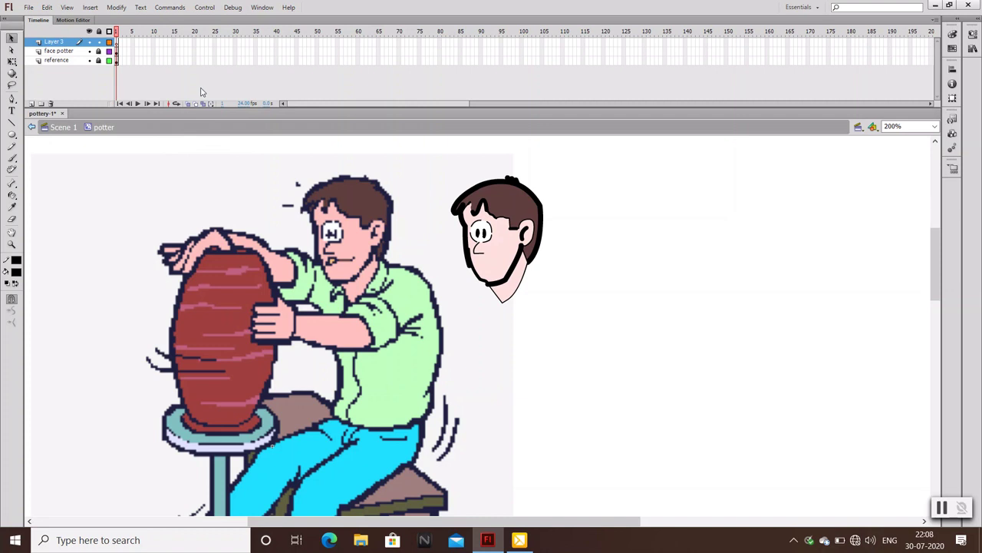
Sample the skin pink, fill the face with it inside the symbol, and save
left_click(11, 206)
left_click(349, 238)
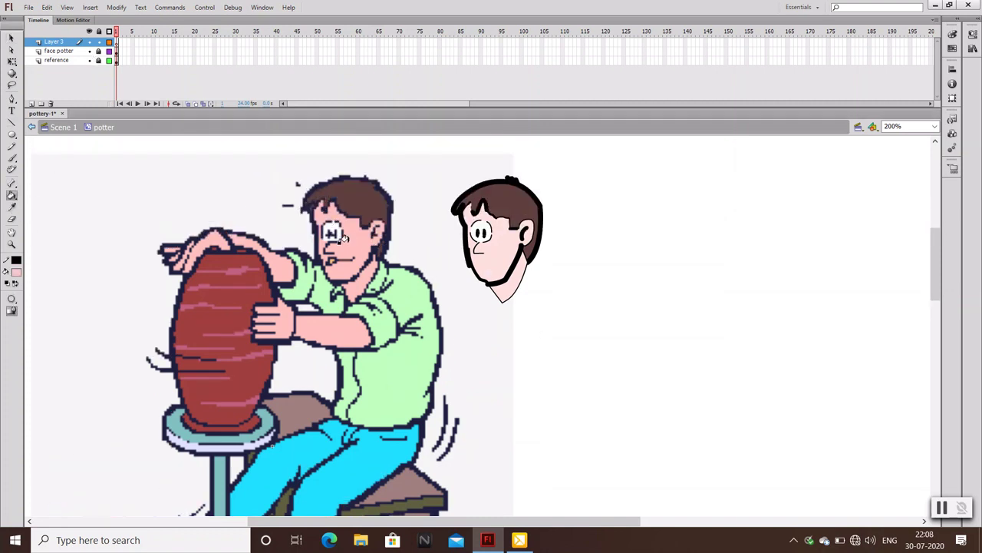
left_click(116, 50)
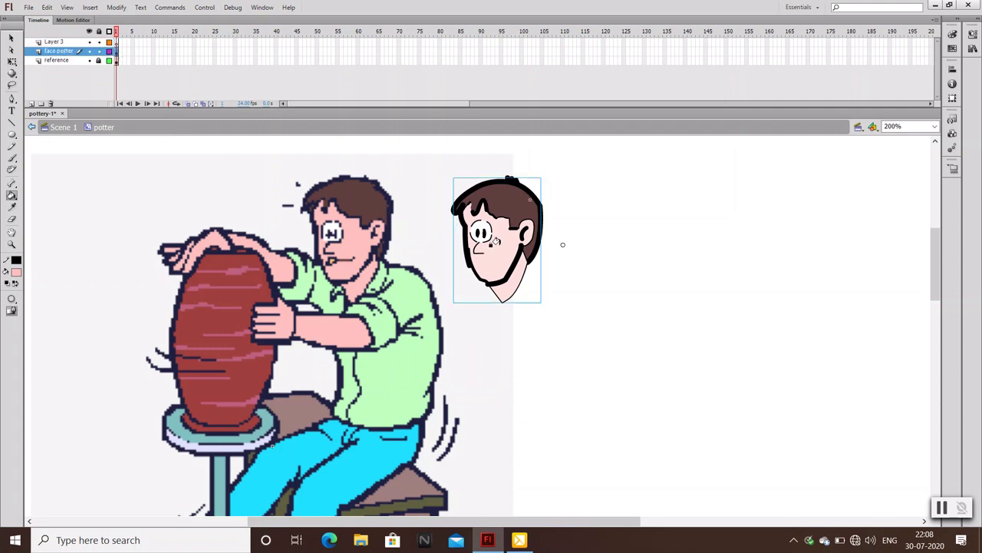
key("v")
double_click(495, 284)
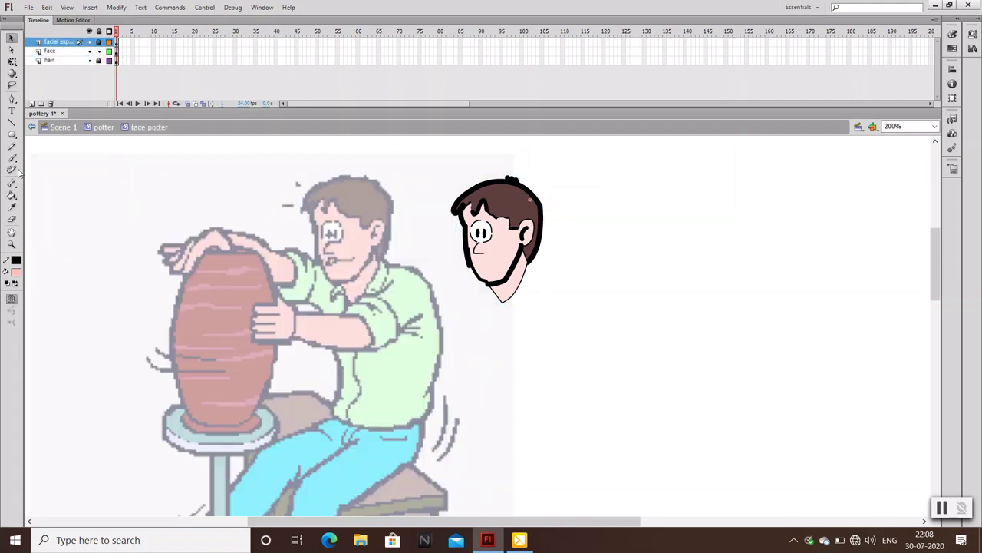
left_click(11, 195)
left_click(490, 254)
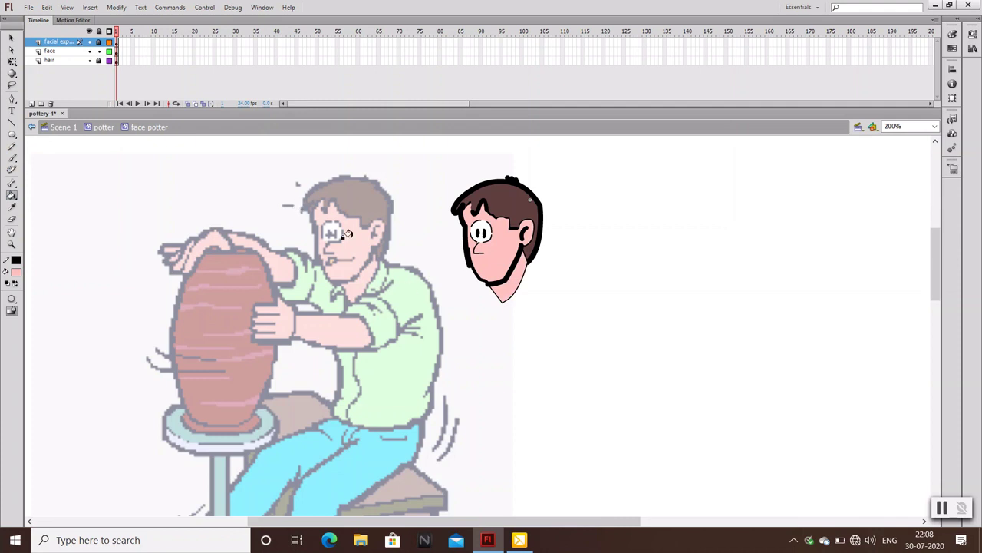
left_click(103, 126)
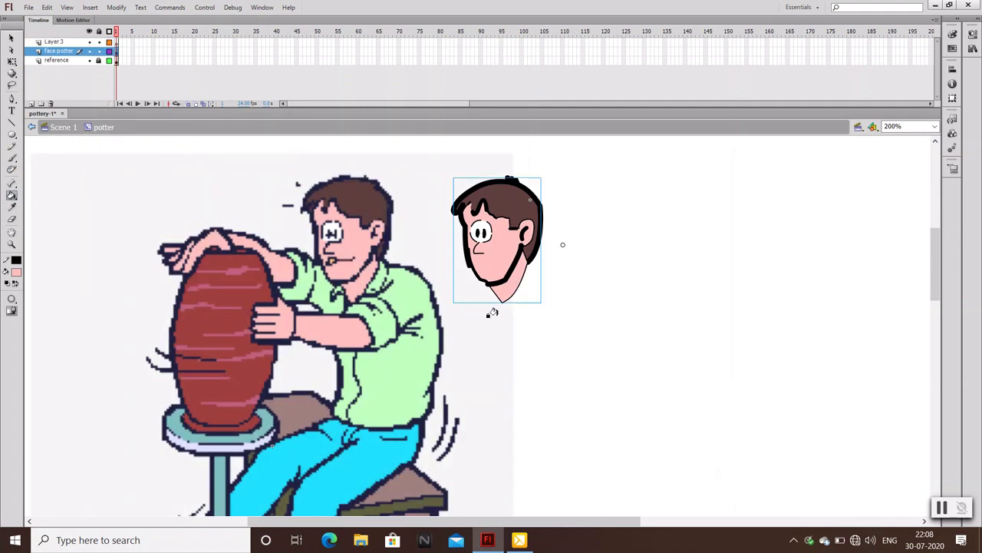
key("ctrl+s")
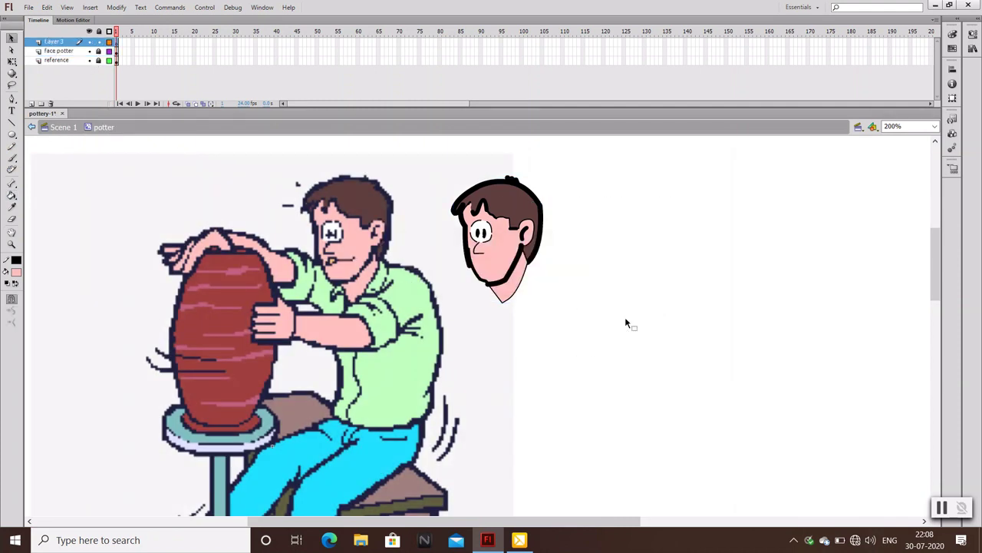
Pen-trace the torso outline from the neck out over the shoulder and around the arm
scroll(621, 318, "down", 3)
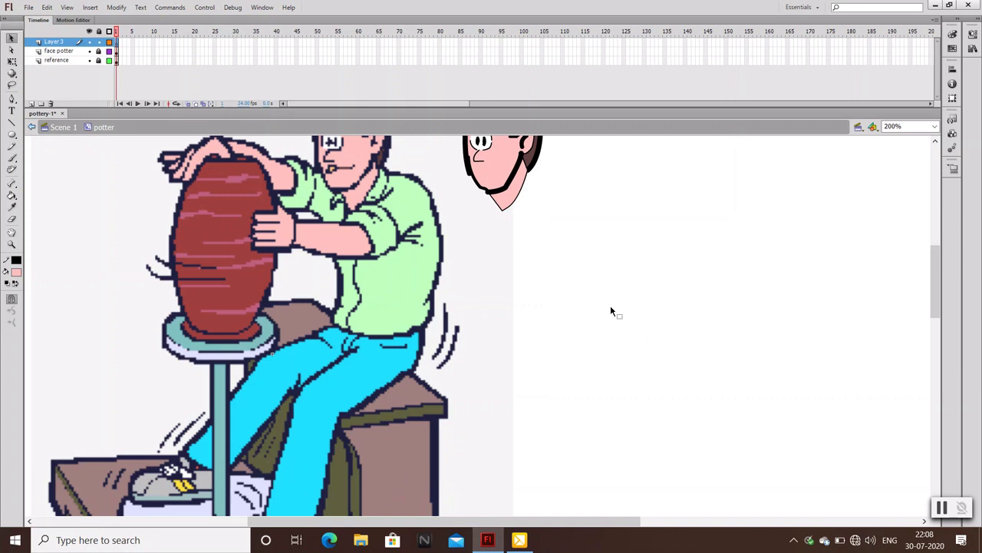
scroll(610, 307, "up", 2)
key("p")
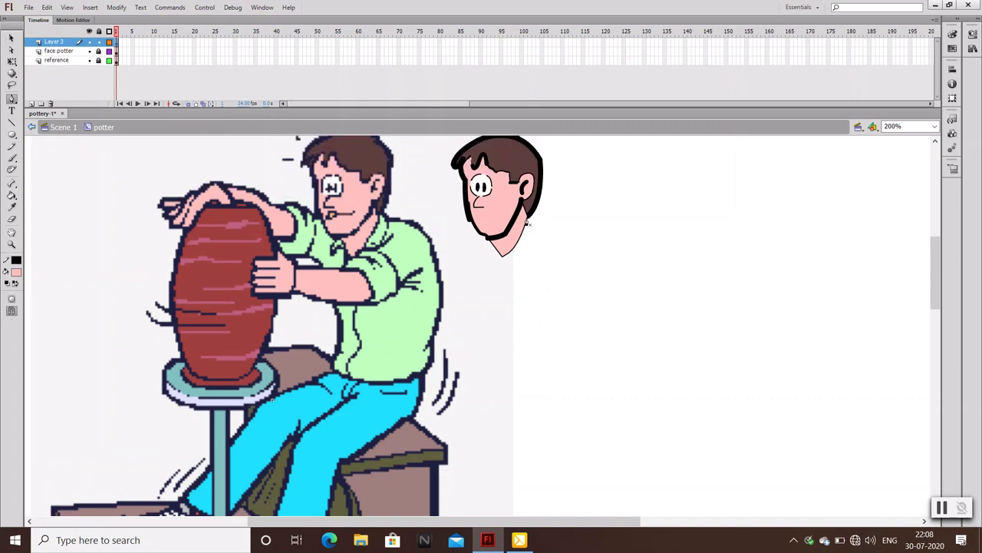
key("v")
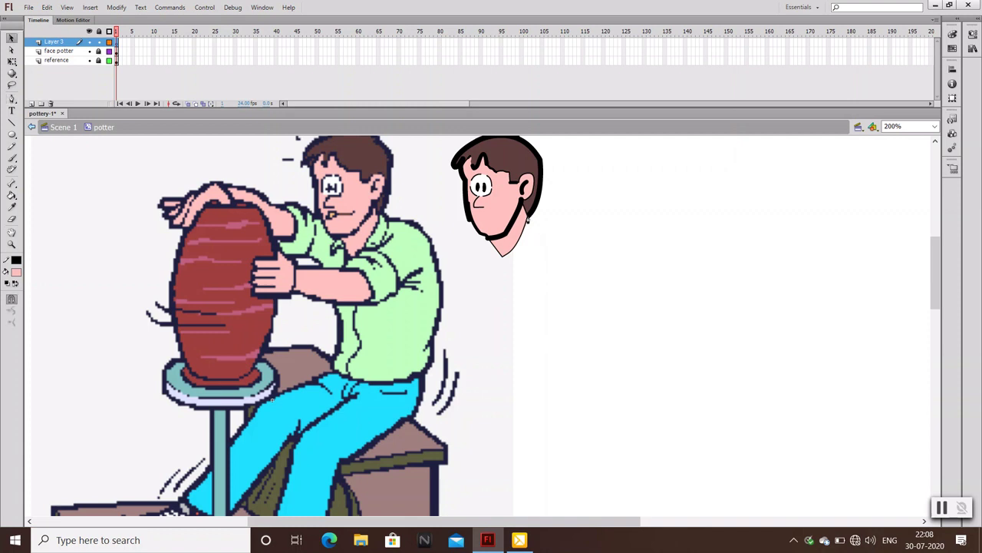
key("p")
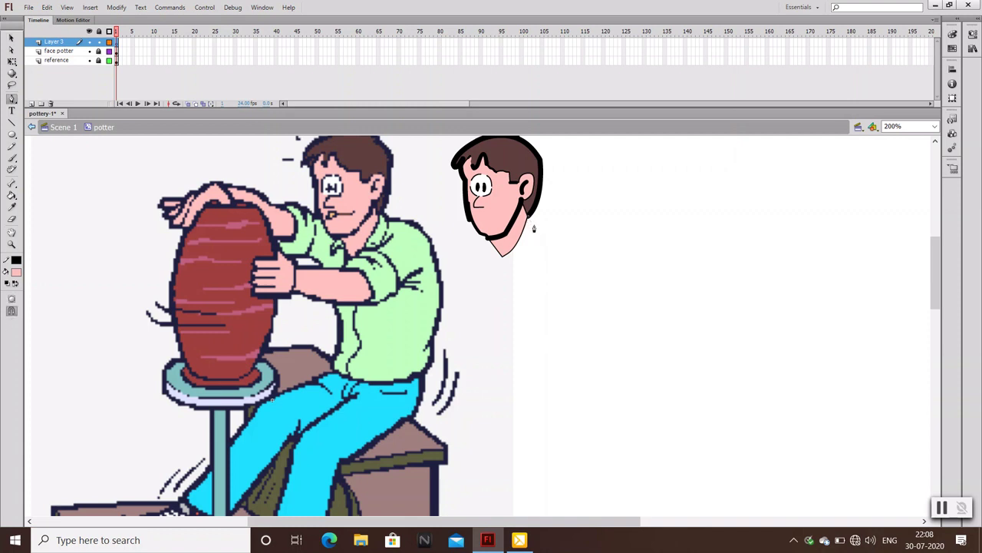
left_click(533, 226)
left_click_drag(571, 242, 578, 263)
mouse_move(575, 344)
left_mouse_down()
mouse_move(561, 390)
mouse_move(557, 382)
left_mouse_up()
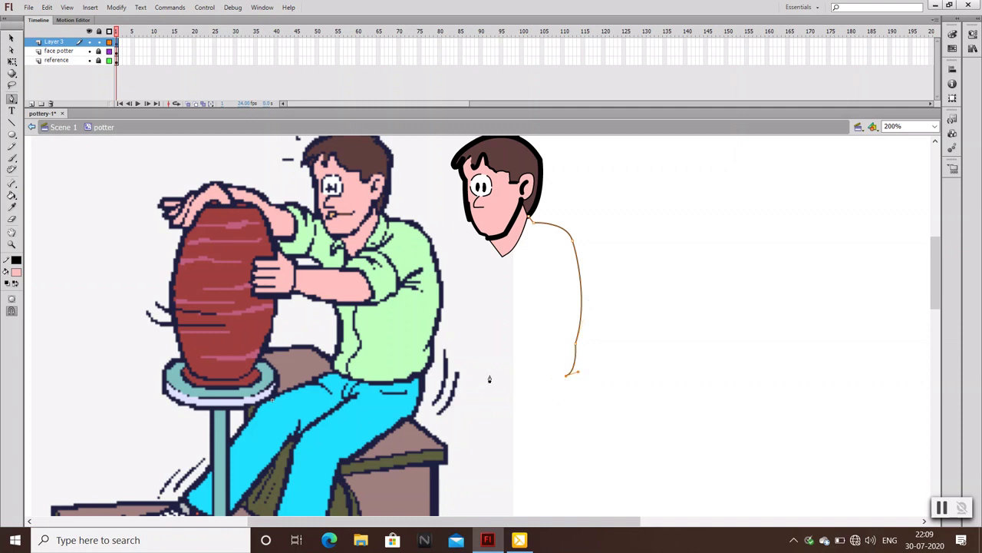
left_click_drag(488, 377, 460, 358)
left_click(491, 359)
left_click_drag(473, 270, 452, 240)
left_click(473, 268)
Continue the outline along the shoulder and jawline to the chin, closing the path
left_click(444, 268)
left_click(437, 253)
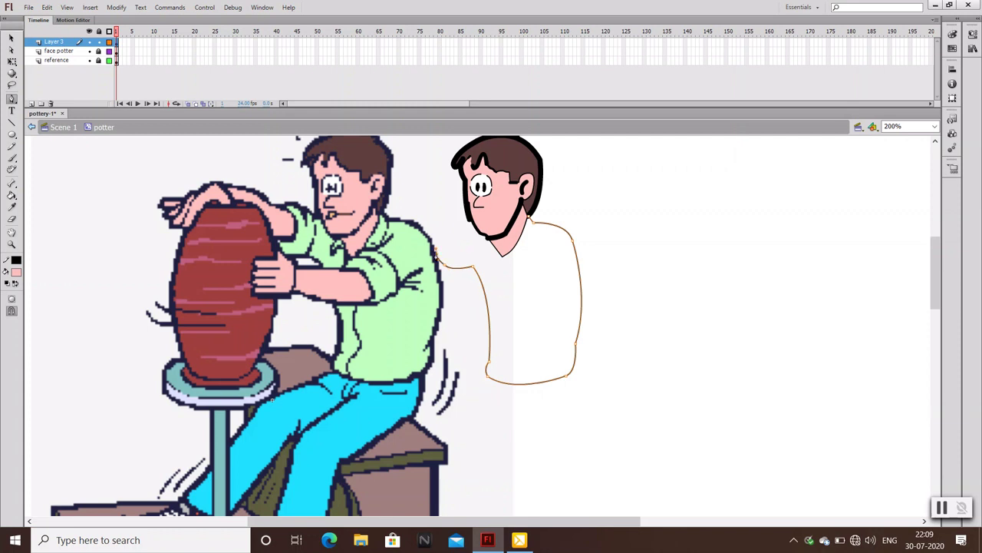
left_click(451, 241)
left_click_drag(440, 224, 429, 212)
left_click(486, 240)
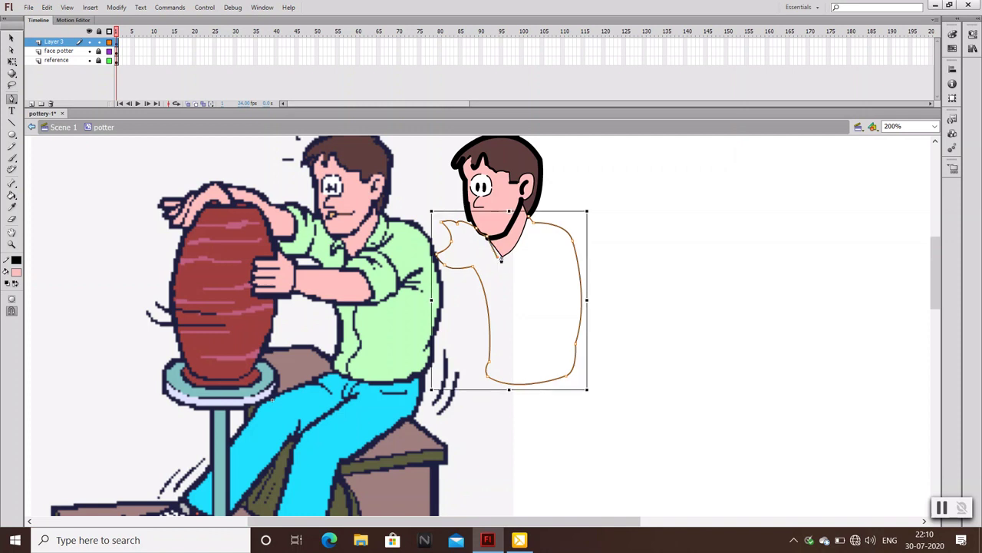
key("ctrl+equal")
key("ctrl+equal")
scroll(410, 237, "up", 3)
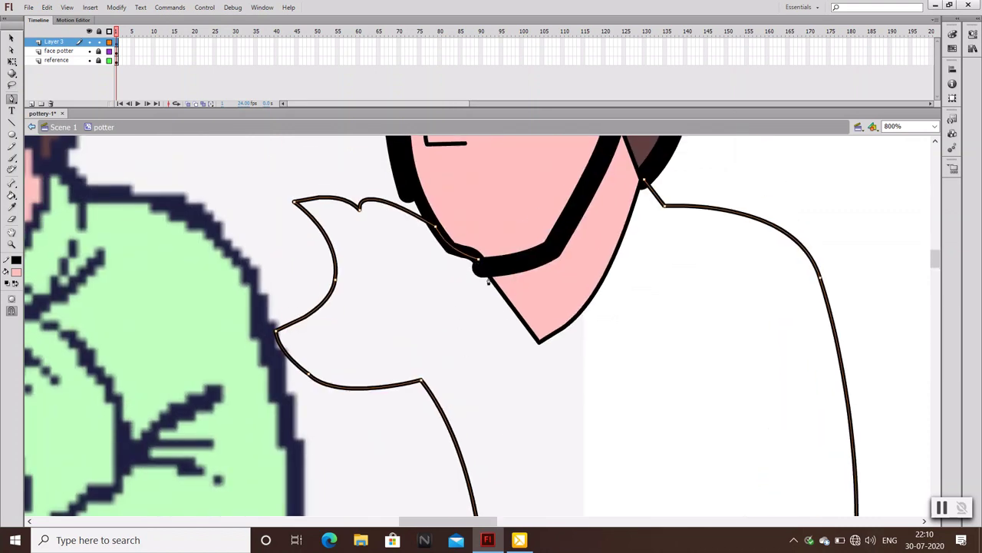
left_click(540, 343)
left_click_drag(643, 182, 604, 323)
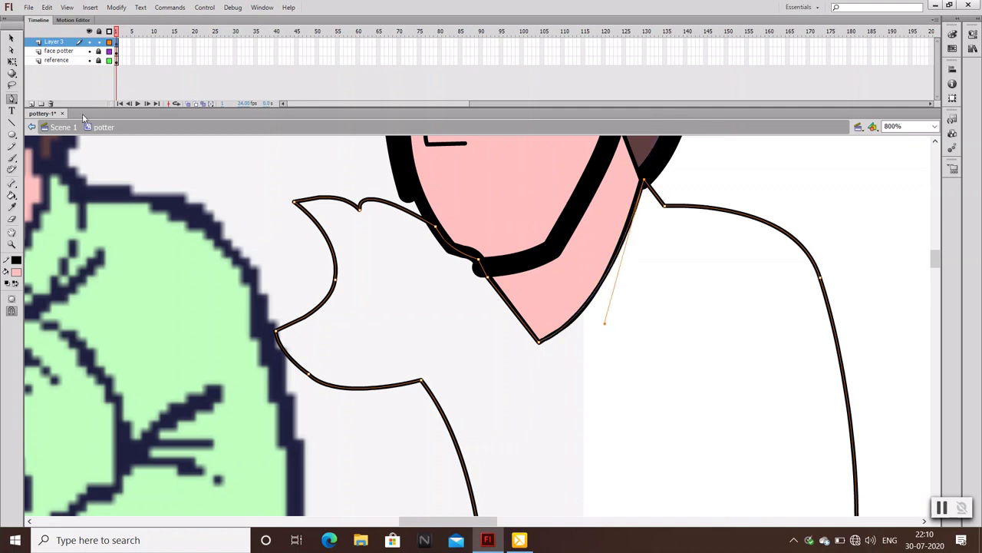
key("v")
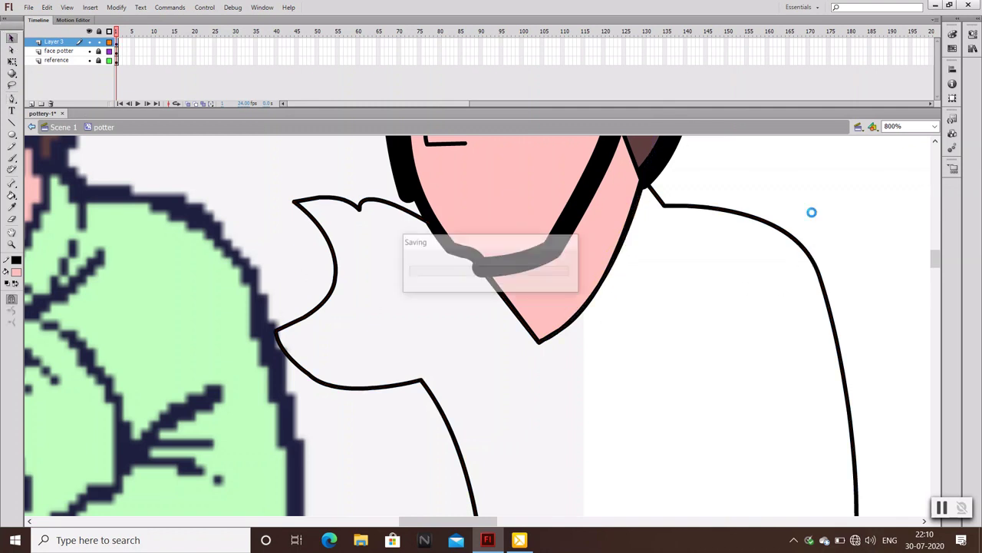
Convert the shirt outline into a symbol named 'shirt' and open it for editing
key("ctrl+minus")
key("ctrl+minus")
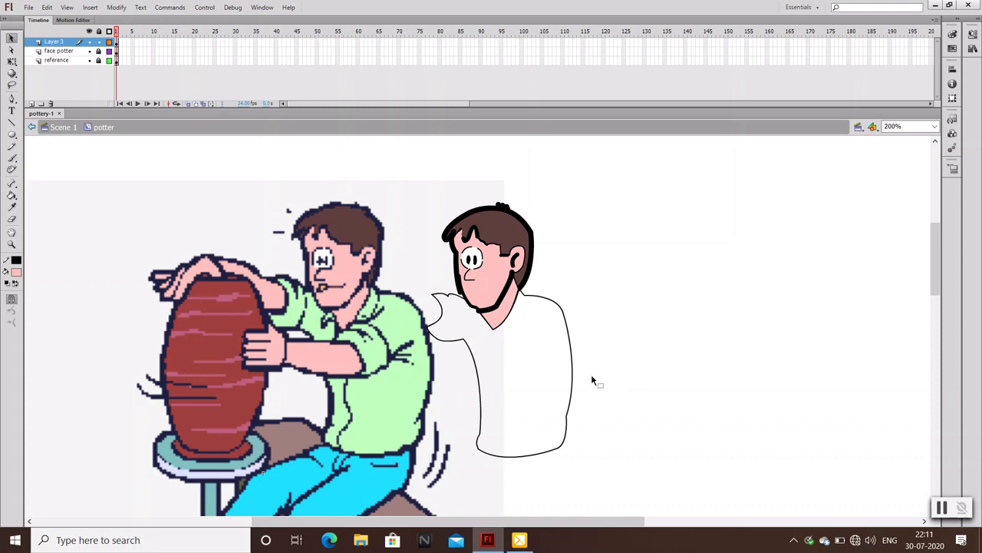
left_click(572, 384)
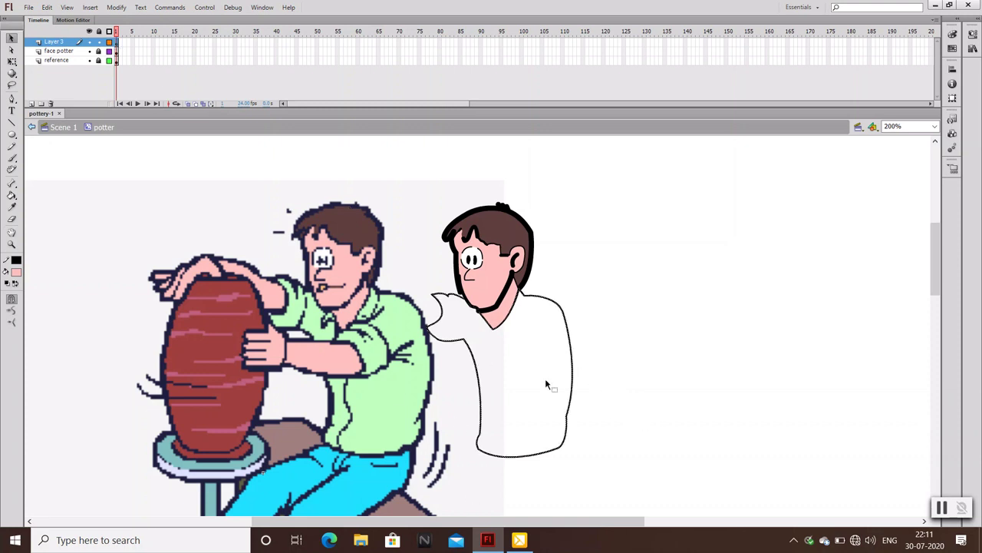
right_click(572, 393)
left_click(623, 363)
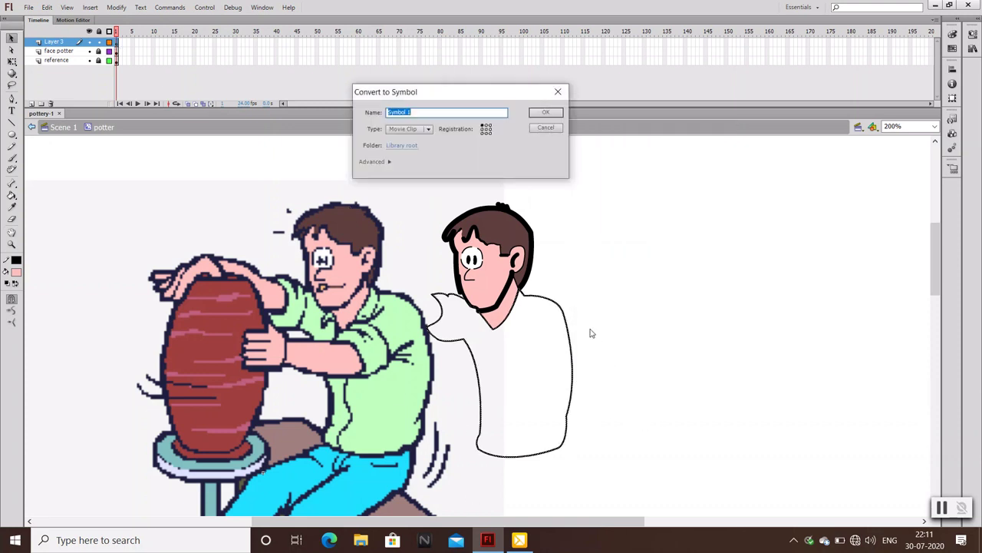
type("shirt")
key("Return")
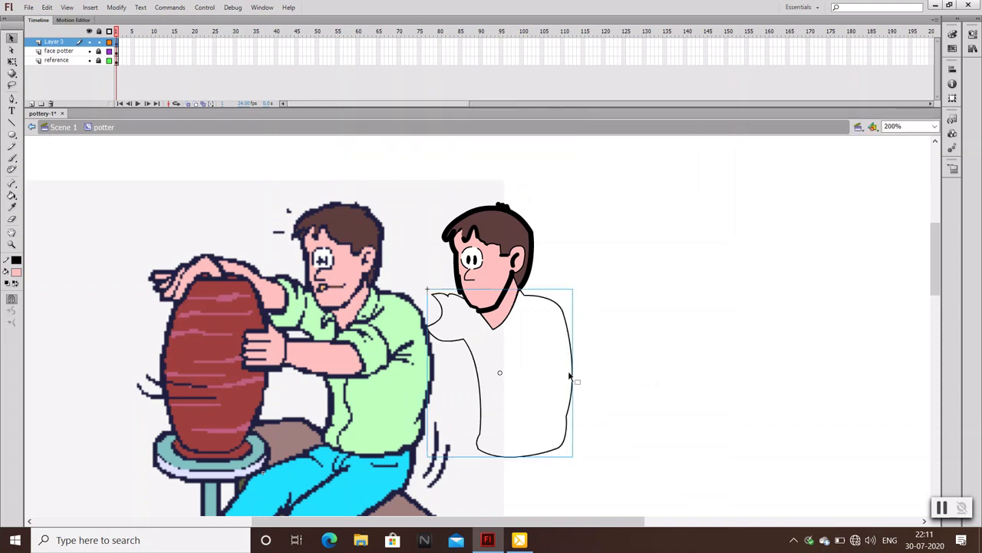
double_click(572, 333)
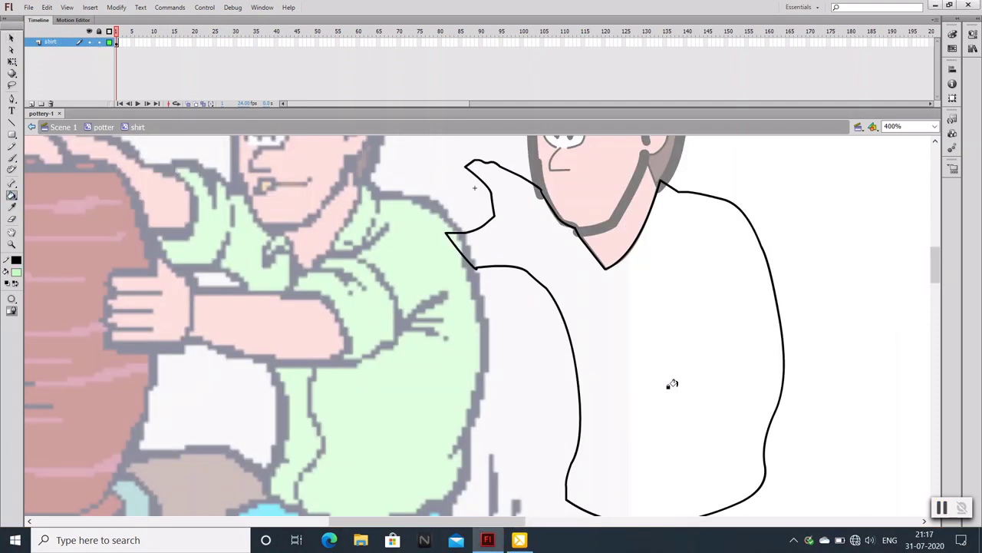
Fill the shirt light green and give its outline a stroke width of 5
left_click(671, 383)
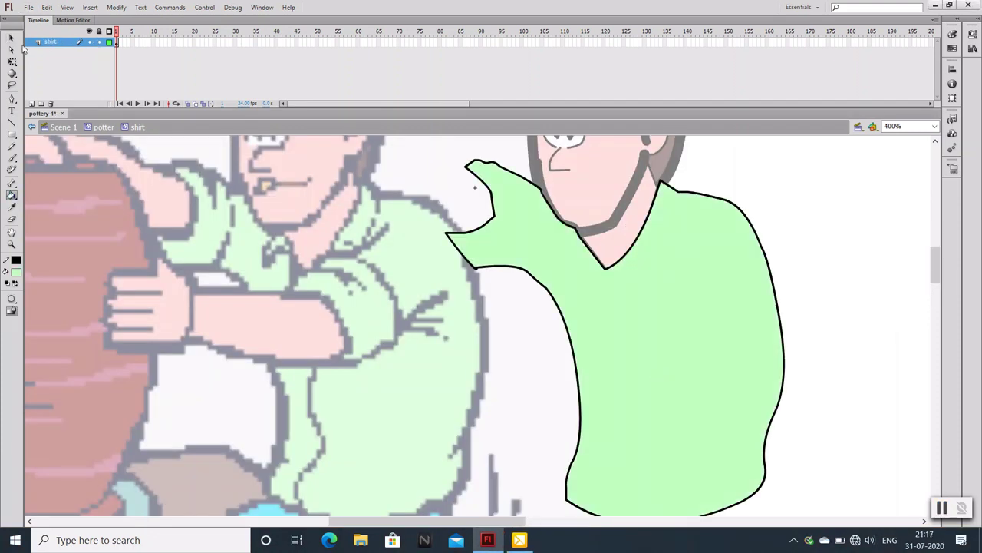
left_click(12, 38)
left_click(116, 42)
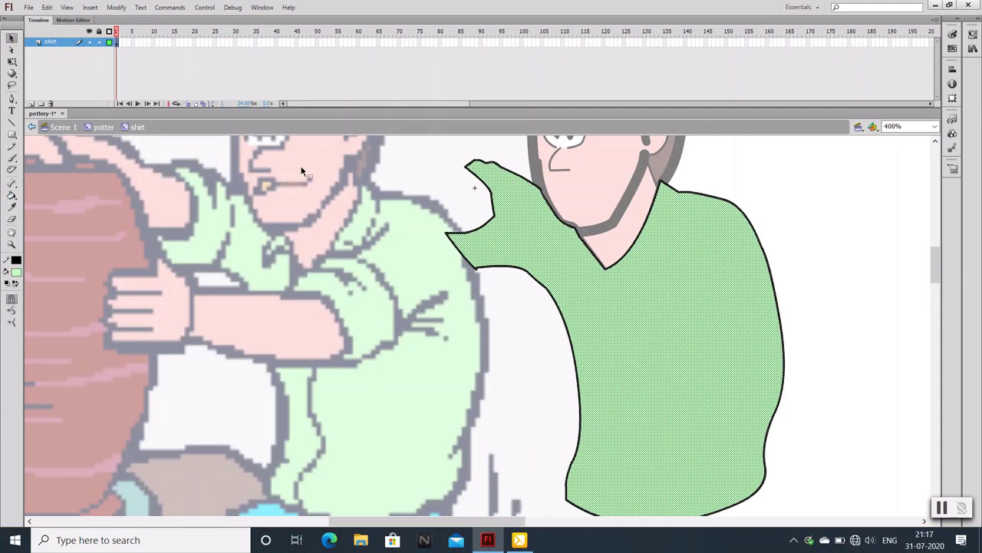
left_click(972, 34)
left_click(943, 27)
left_click(952, 34)
left_click(932, 139)
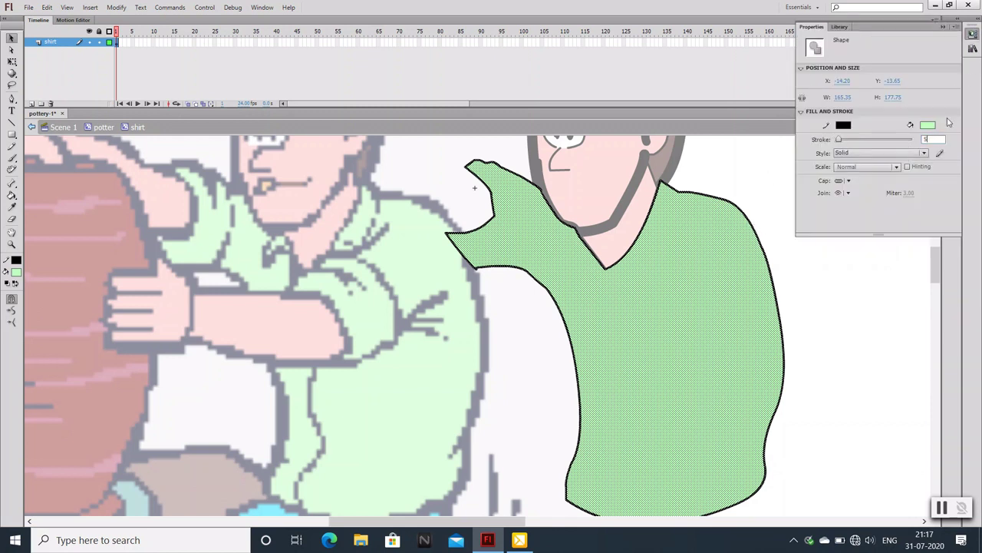
type("5")
key("Return")
left_click(943, 27)
Delete the right and left V-neck lines under the chin
left_click(851, 222)
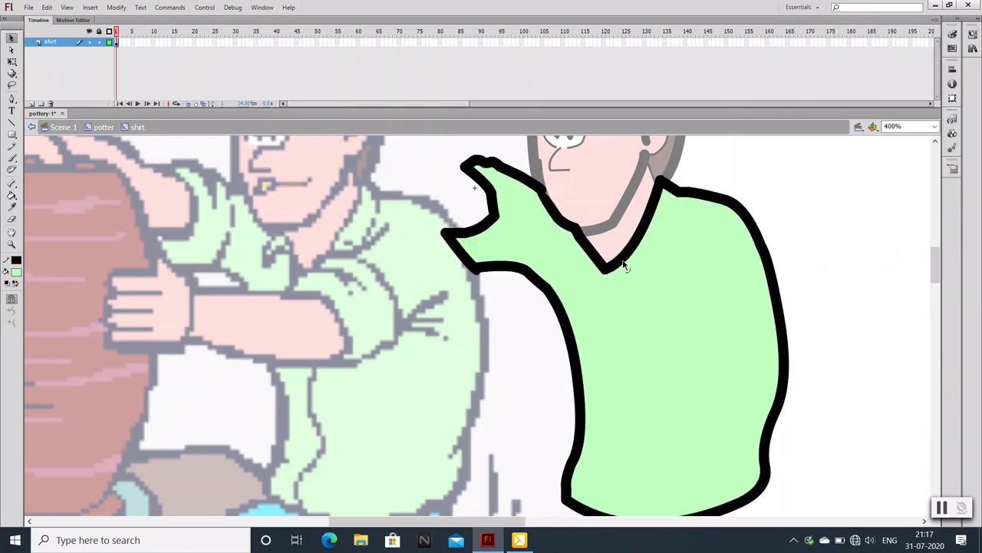
left_click(623, 270)
key("Delete")
left_click(600, 262)
key("Delete")
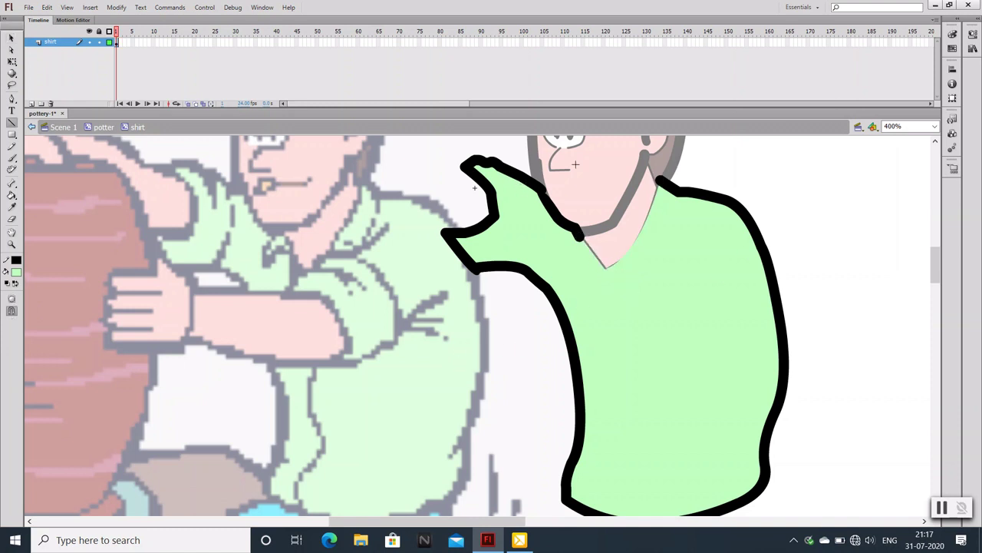
Set a thin line thickness and draw the first collar line, bent into a hook
key("n")
left_click(953, 34)
left_click(929, 96)
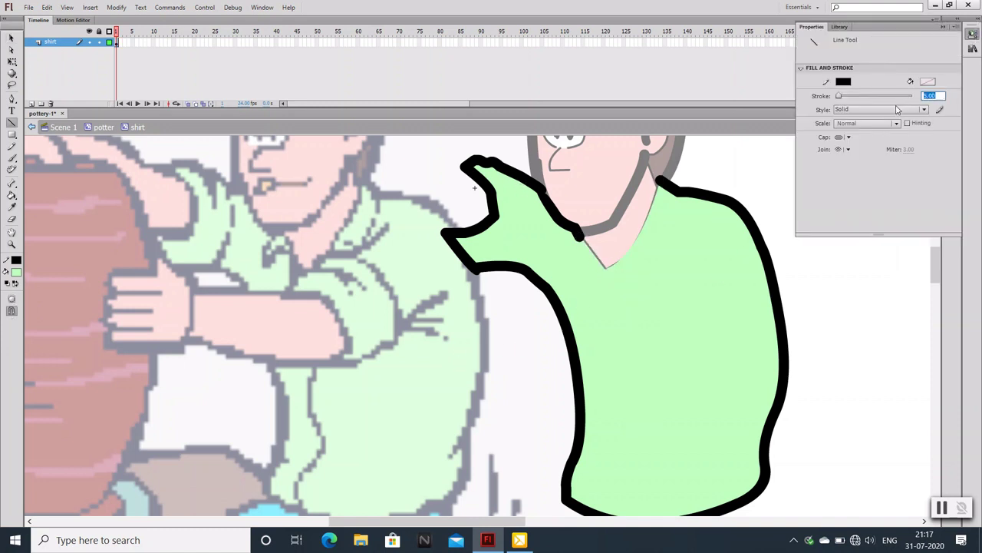
left_click(944, 26)
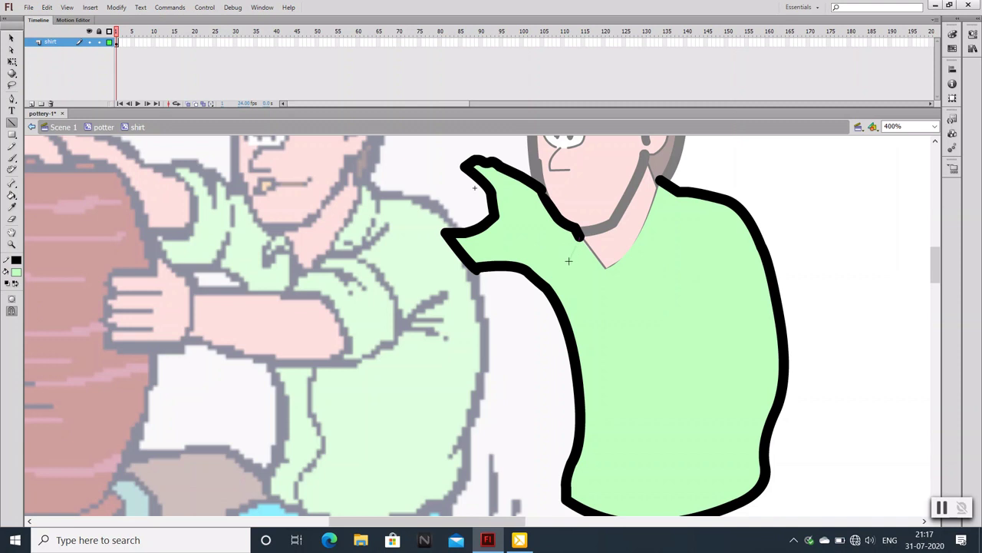
left_click_drag(571, 262, 573, 268)
key("v")
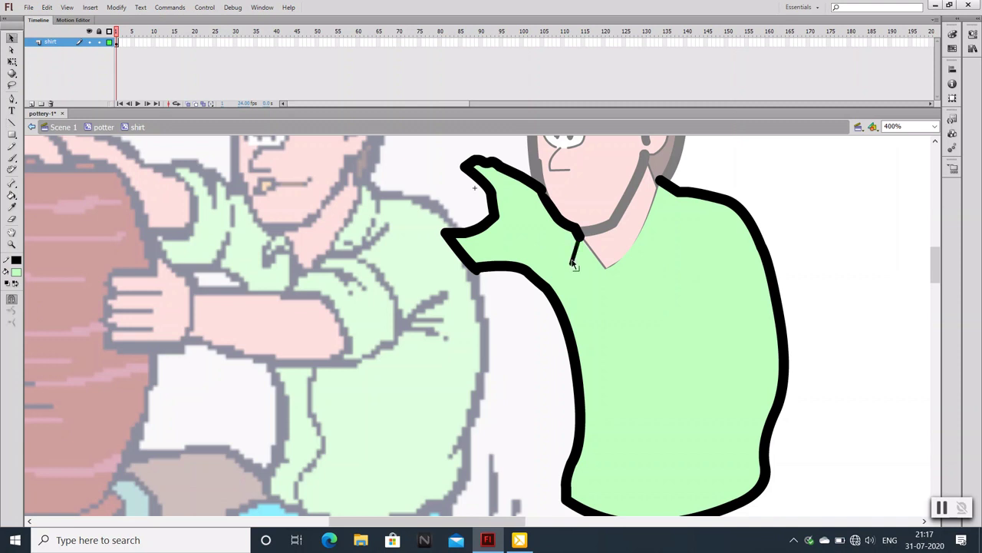
double_click(573, 259)
left_click_drag(571, 259, 567, 259)
Connect the collar hook to the neckline with a gently curved line
key("n")
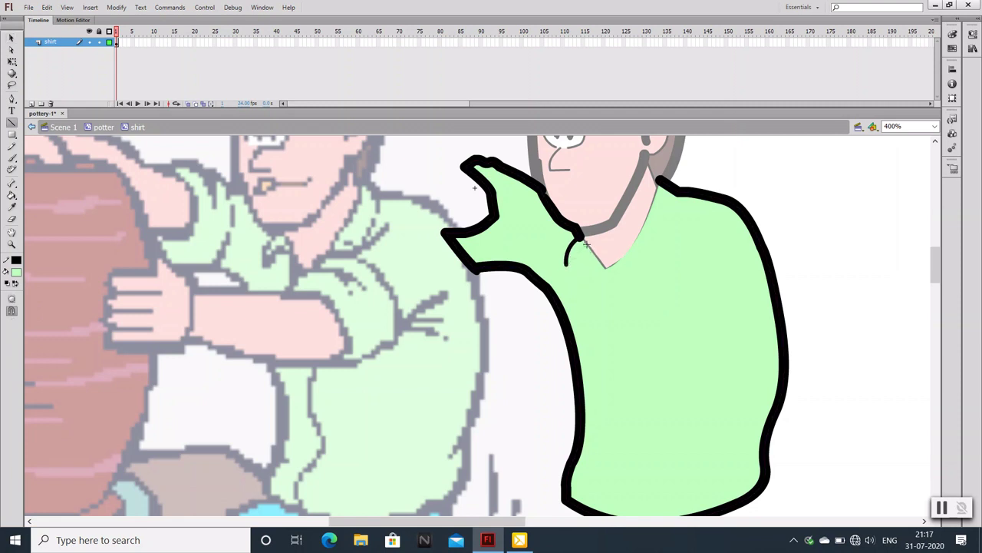
left_click_drag(567, 264, 590, 256)
key("v")
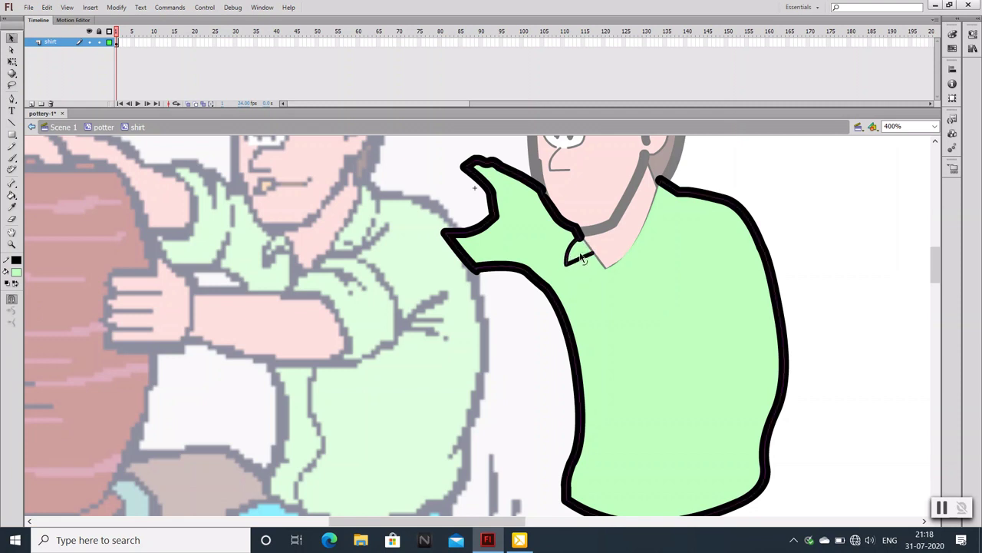
mouse_move(582, 258)
left_mouse_down()
mouse_move(607, 269)
mouse_move(659, 181)
left_mouse_up()
key("n")
key("v")
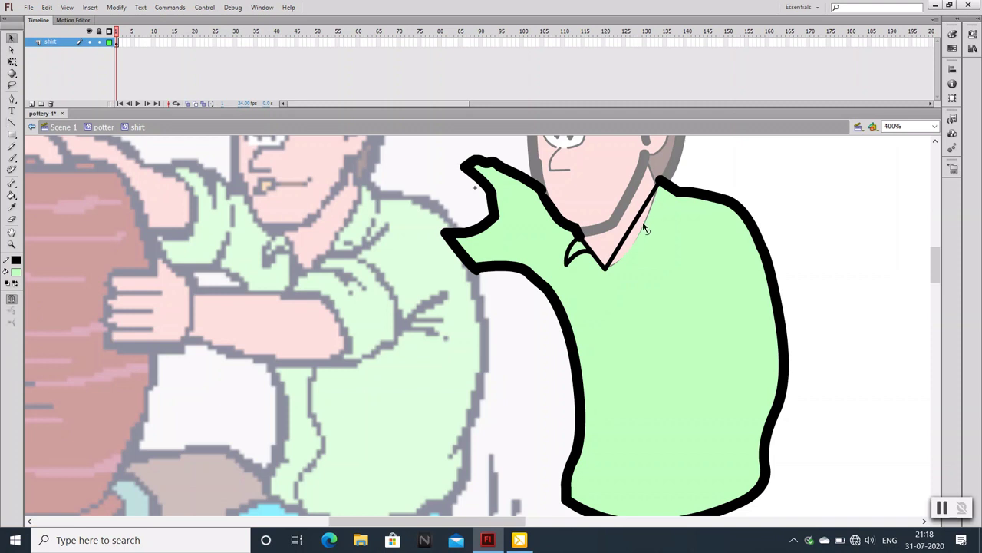
left_click_drag(643, 240, 641, 244)
Draw the right collar's outer edge, lower edge, tip, and a short fold line
key("n")
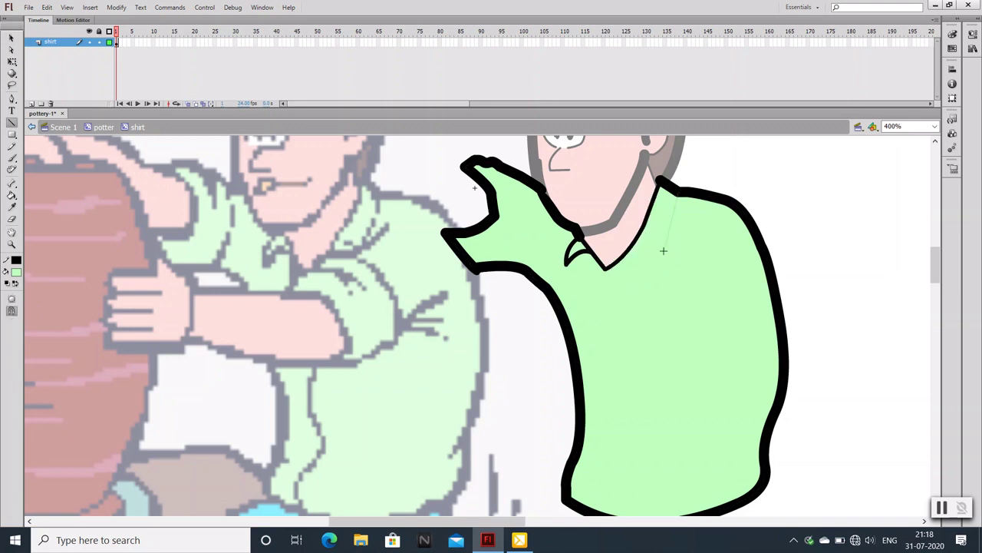
left_click_drag(679, 195, 657, 254)
key("v")
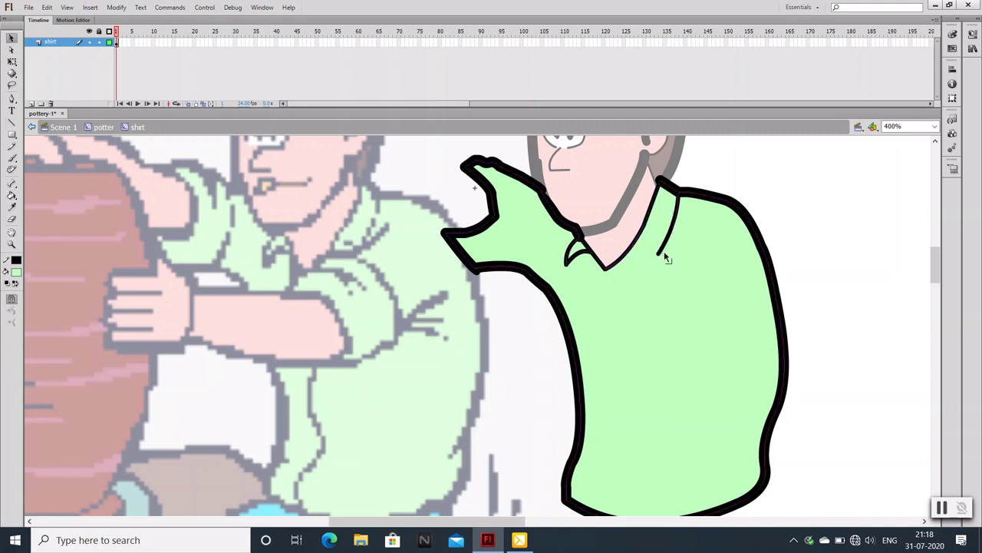
key("n")
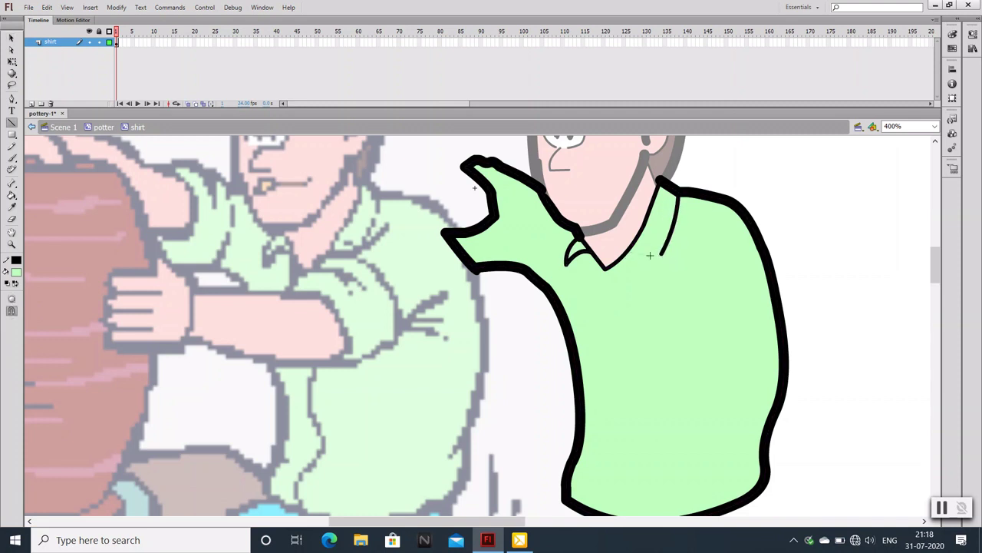
left_click_drag(663, 253, 628, 254)
key("v")
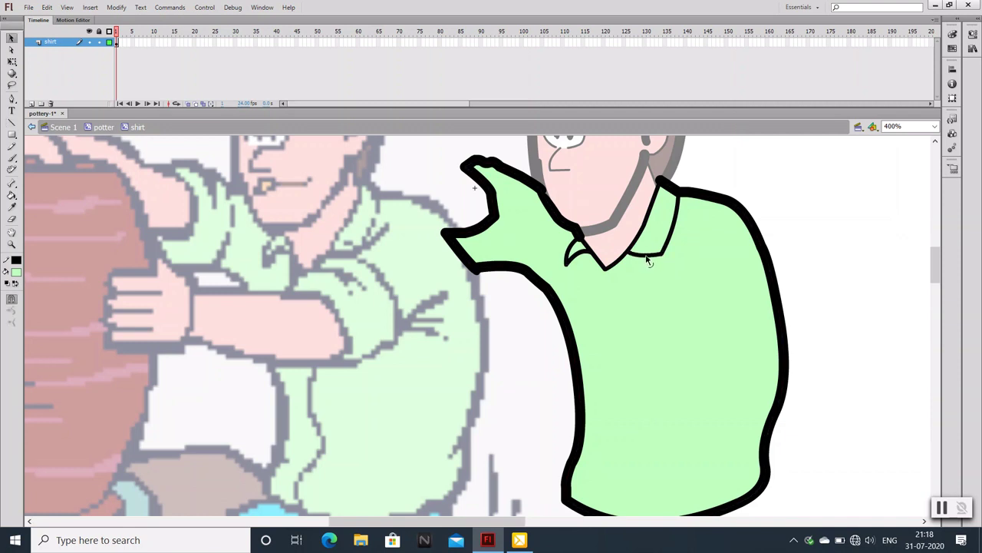
key("n")
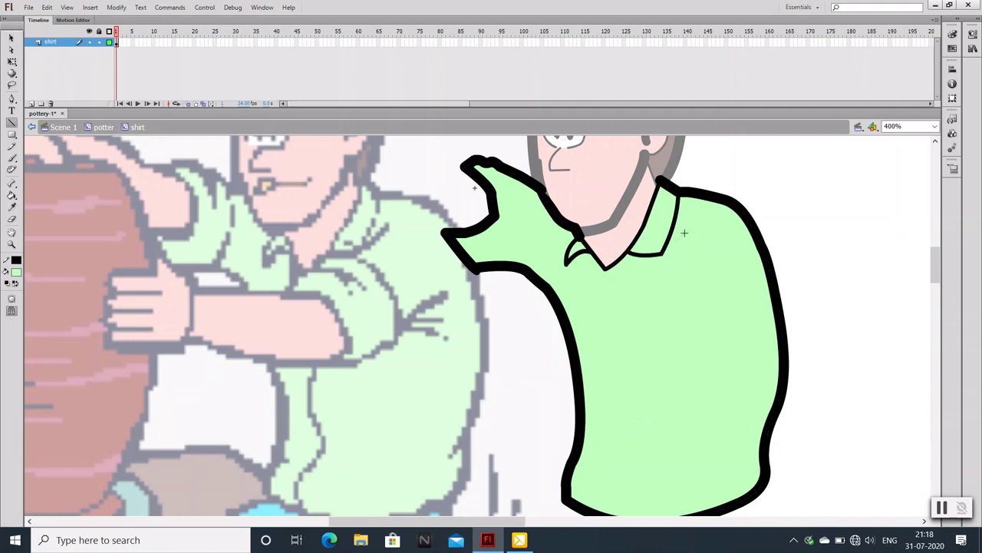
left_click_drag(684, 232, 663, 254)
key("v")
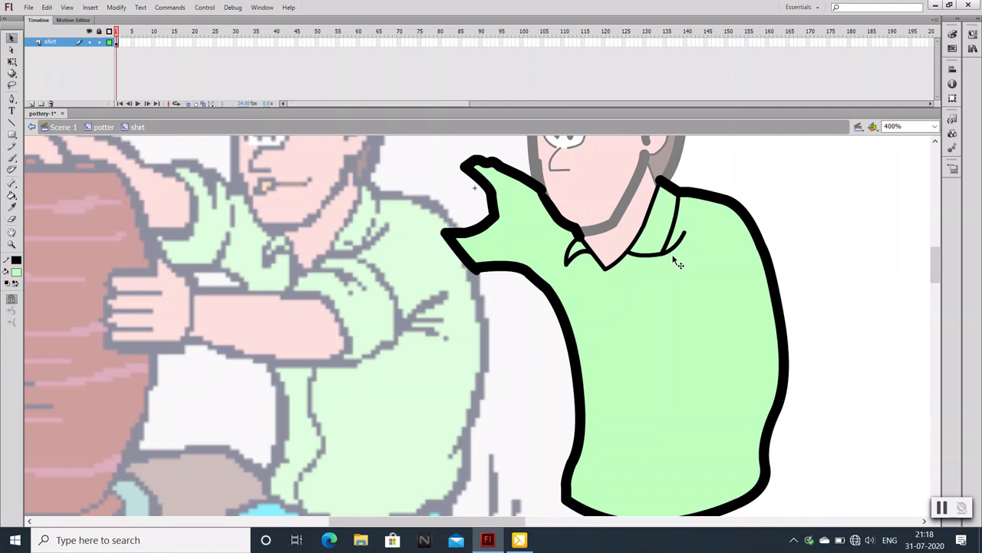
key("n")
left_click_drag(644, 244, 654, 248)
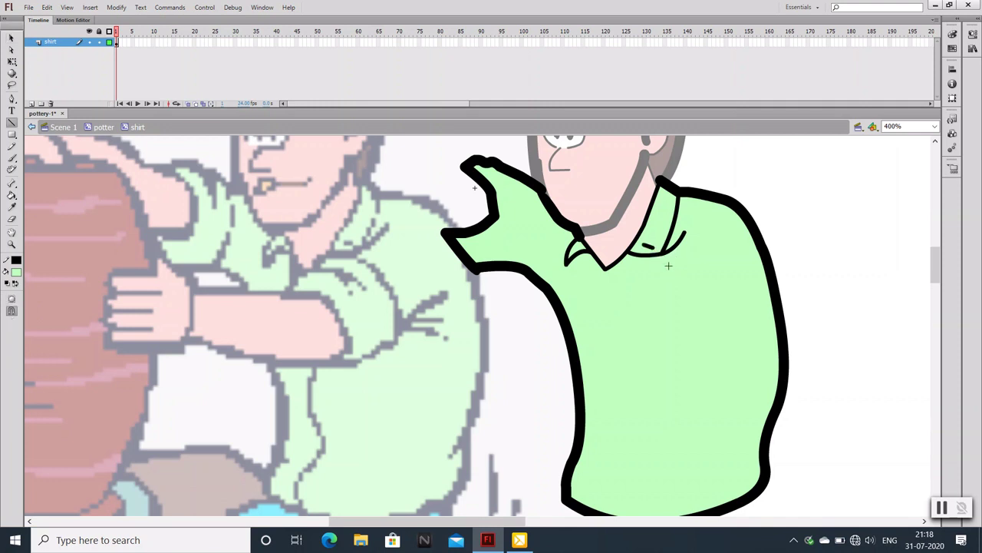
scroll(661, 260, "down", 1)
scroll(653, 255, "up", 1)
Check the stroke properties of the short collar line
left_click(12, 37)
left_click(648, 247)
left_click(973, 34)
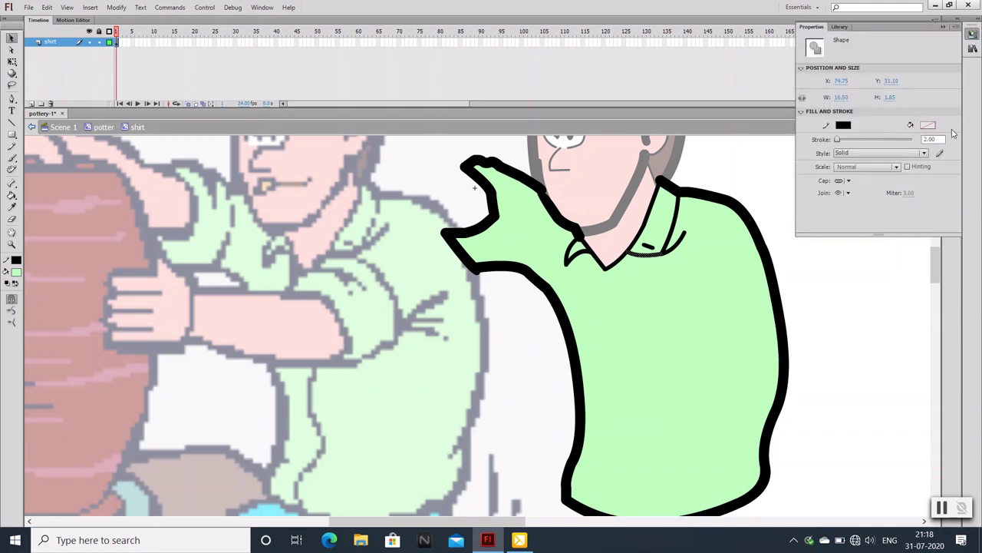
left_click(943, 26)
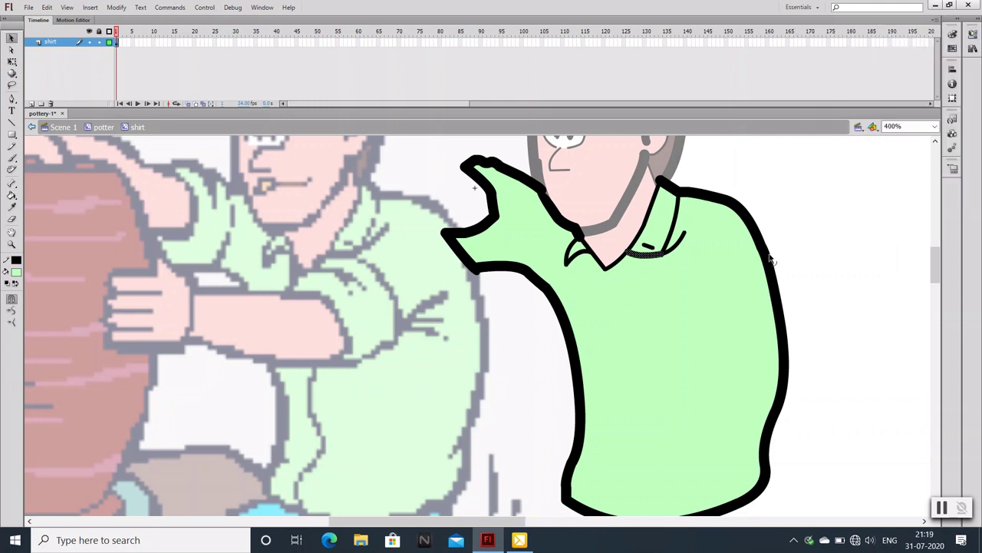
left_click(798, 249)
Draw a curved placket line running down from the neck
key("n")
left_click(972, 34)
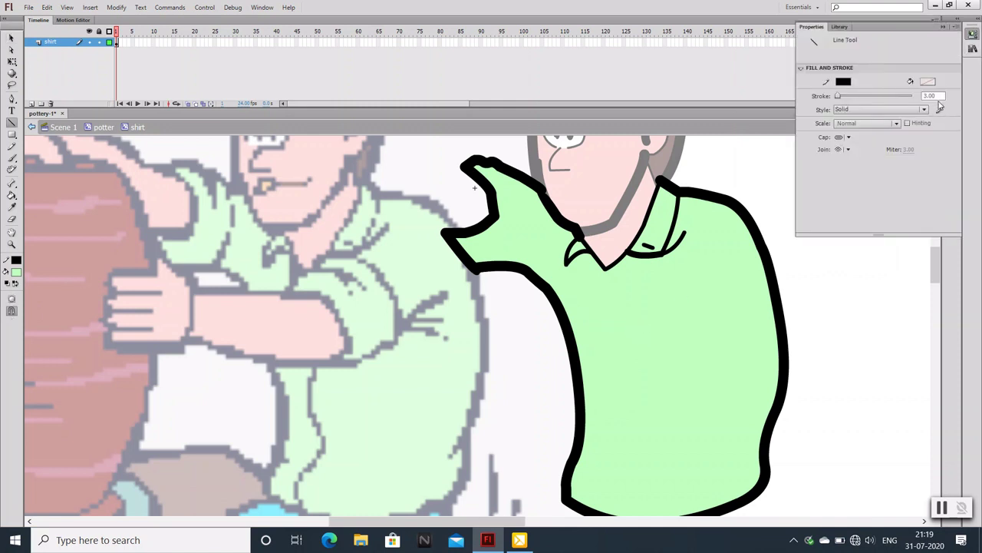
left_click(929, 96)
left_click(943, 26)
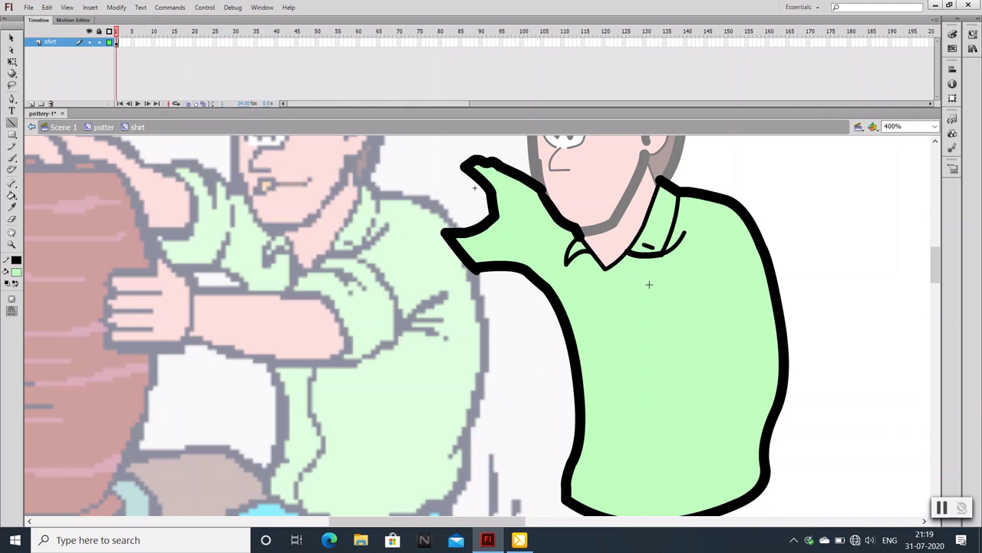
left_click_drag(656, 257, 691, 325)
key("v")
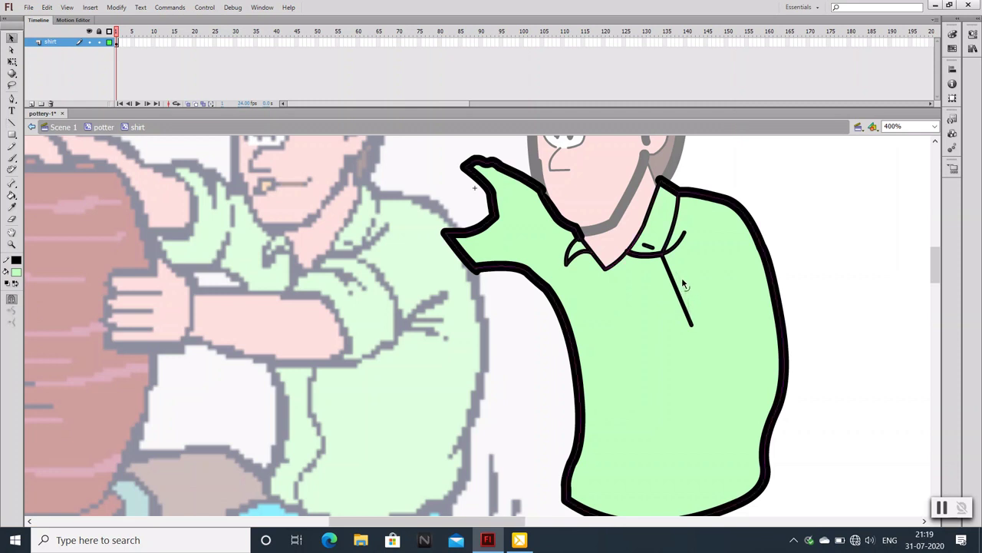
left_click_drag(683, 285, 706, 319)
Add fold lines on the shirt's right side and a short stroke below the collar
key("n")
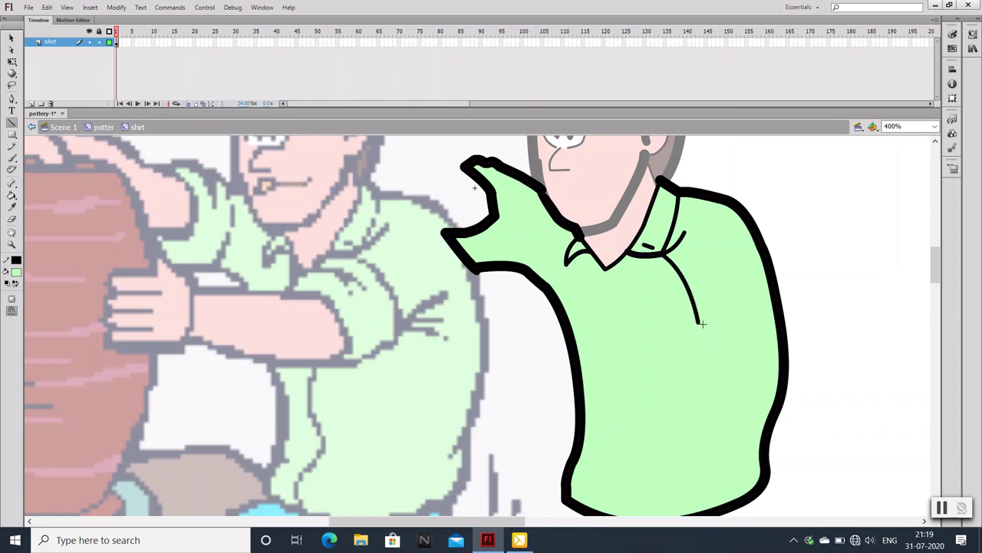
left_click(972, 35)
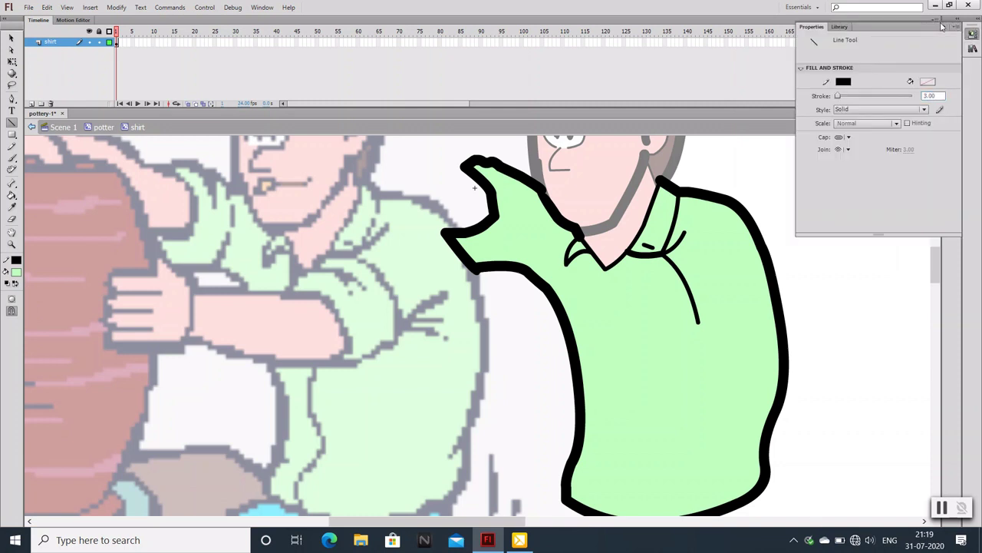
left_click(942, 27)
left_click_drag(726, 297, 749, 291)
key("v")
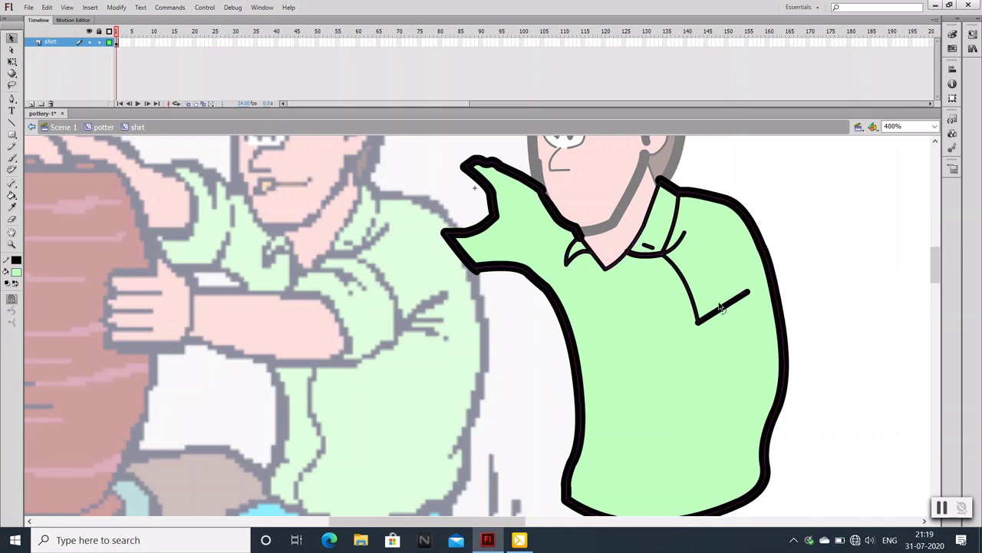
key("n")
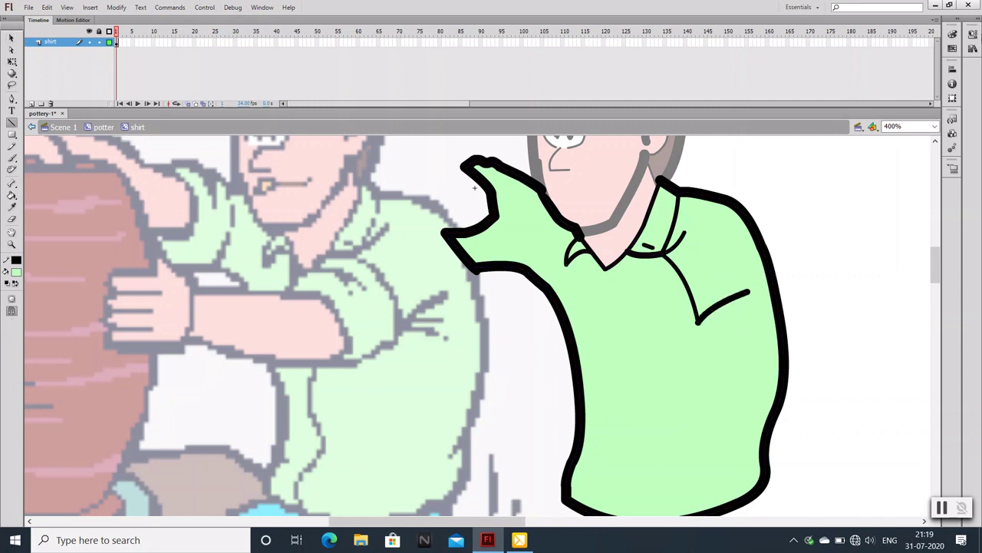
left_click(953, 34)
left_click(943, 27)
mouse_move(735, 316)
left_mouse_down()
mouse_move(700, 320)
mouse_move(749, 335)
left_mouse_up()
left_click_drag(606, 268, 598, 287)
Check the thickness of the new collar stroke
key("v")
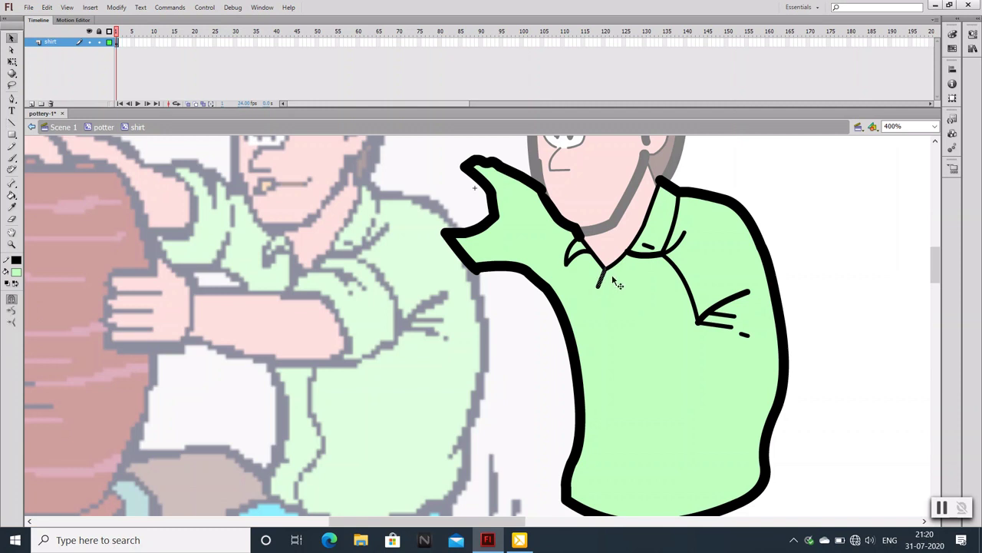
left_click(973, 34)
left_click(932, 139)
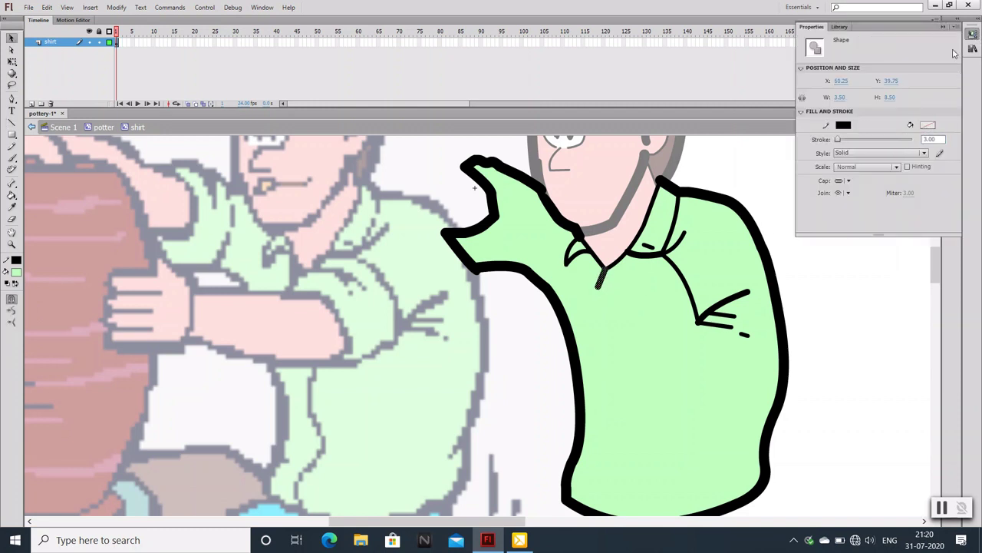
left_click(943, 27)
left_click(861, 181)
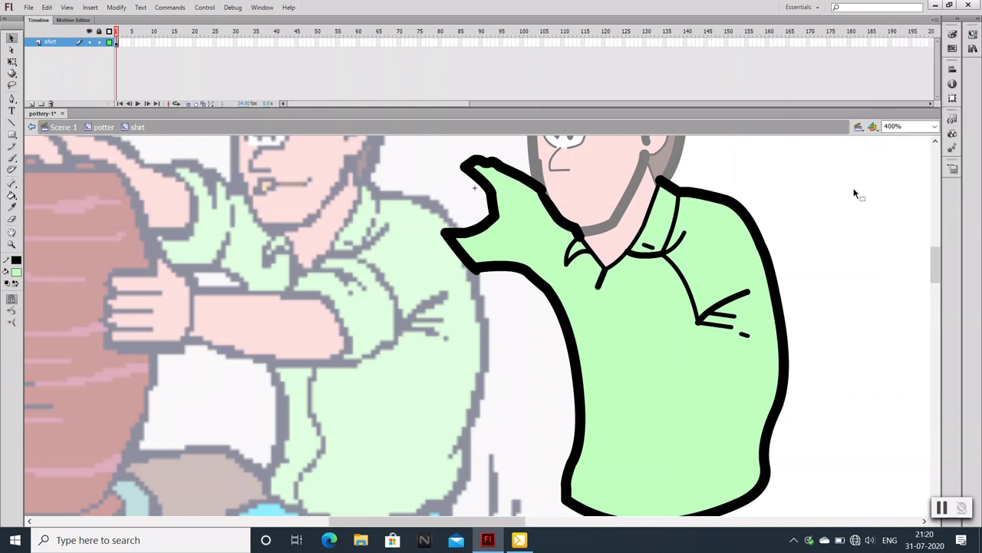
Draw the arm's fold line from the collar and its lower edge across the shirt
key("n")
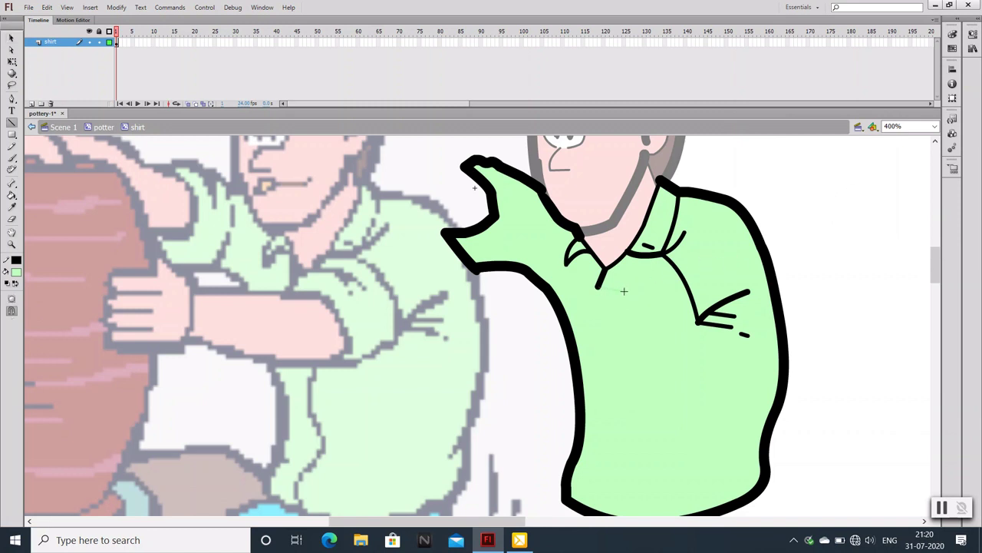
left_click_drag(628, 290, 633, 291)
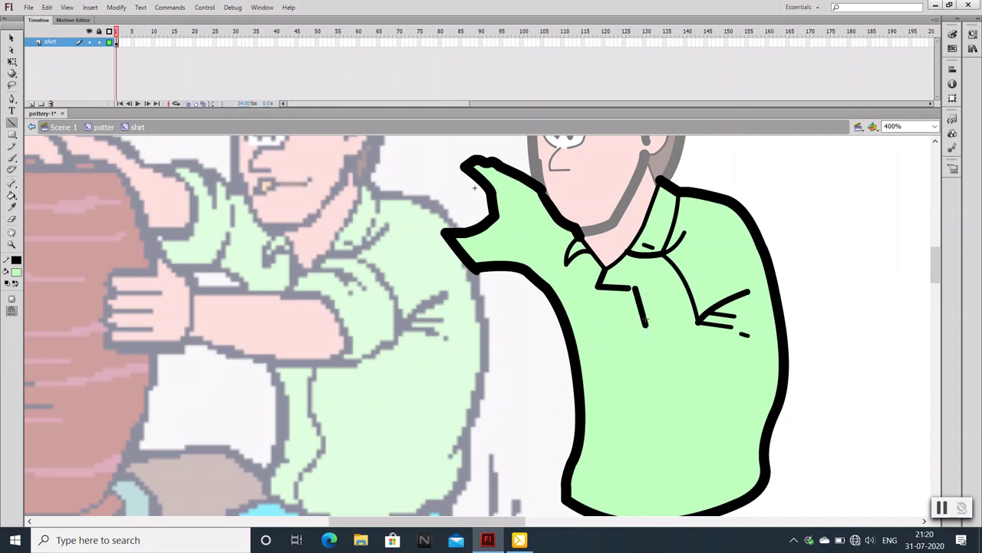
left_click_drag(645, 332, 629, 288)
left_click_drag(646, 329, 634, 345)
key("v")
key("n")
key("v")
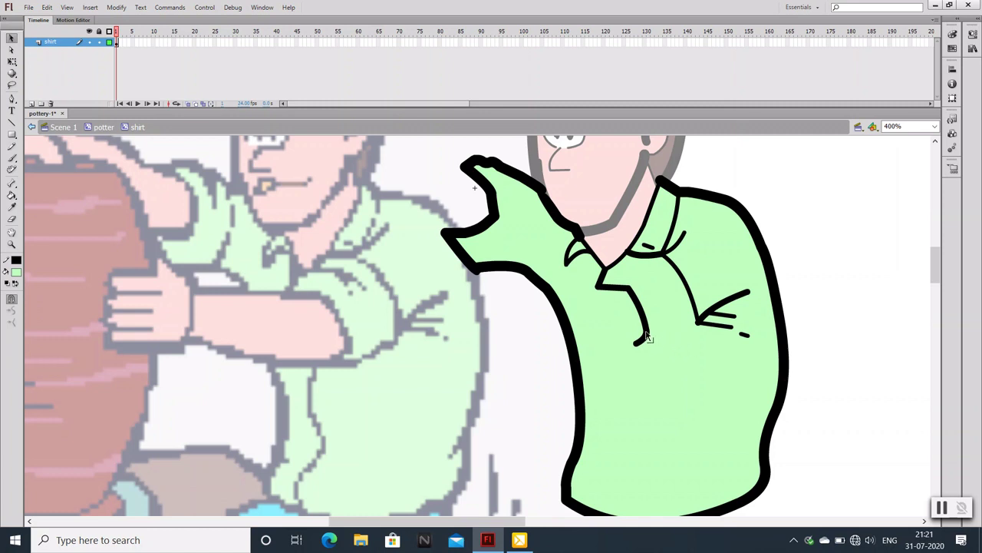
left_click_drag(642, 337, 649, 340)
key("n")
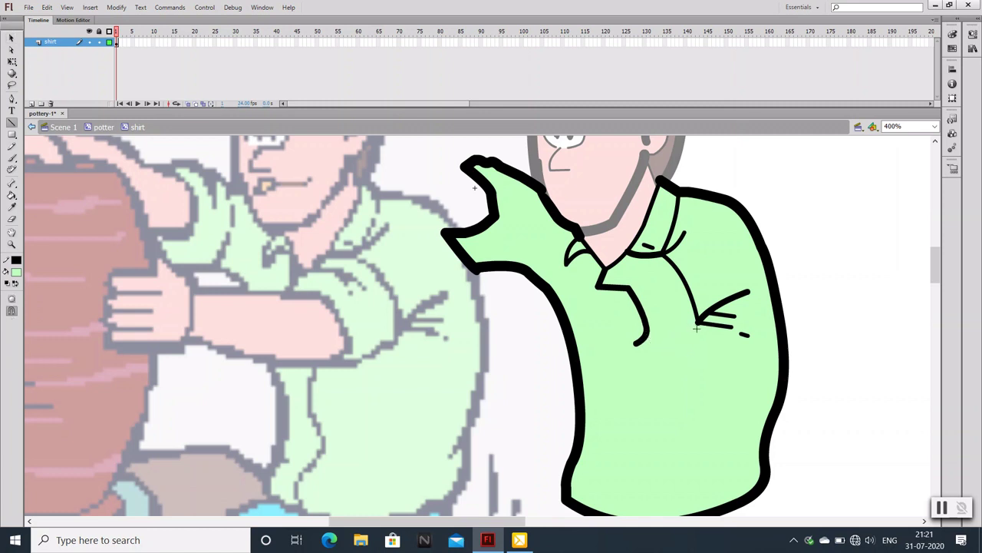
left_click_drag(636, 345, 699, 323)
Change the stroke thickness of the new arm edge line
key("v")
double_click(670, 339)
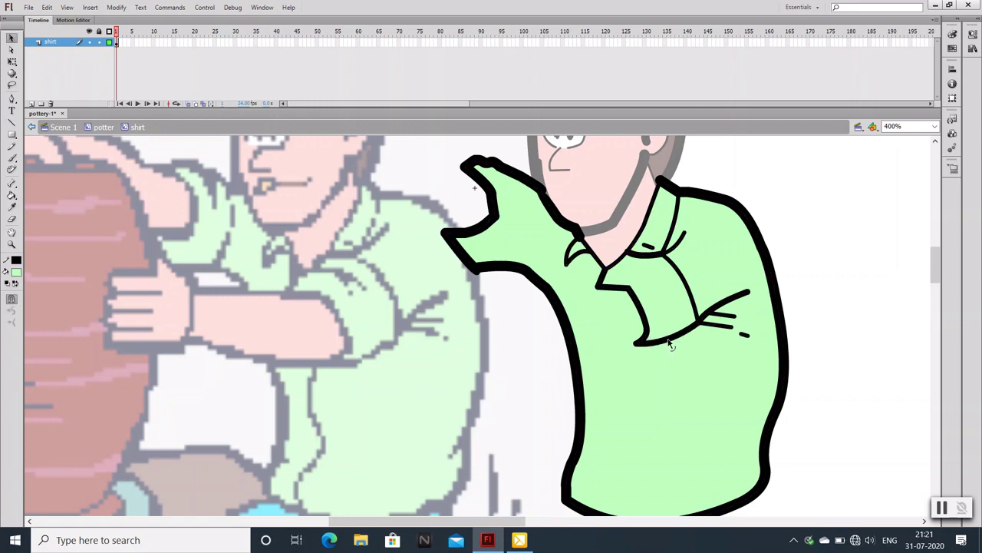
left_click(678, 351)
left_click(667, 336)
key("ctrl+F3")
left_click(918, 141)
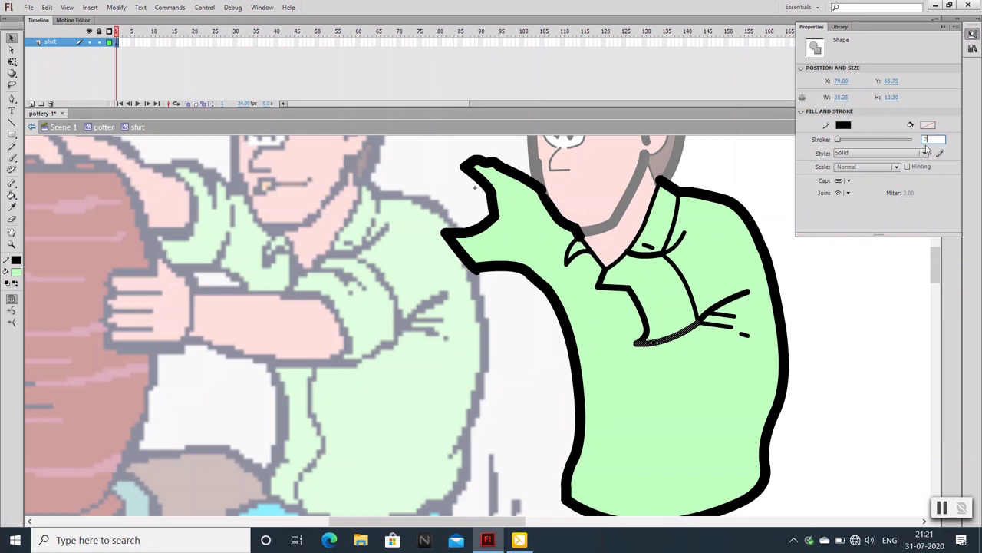
key("Return")
left_click(826, 291)
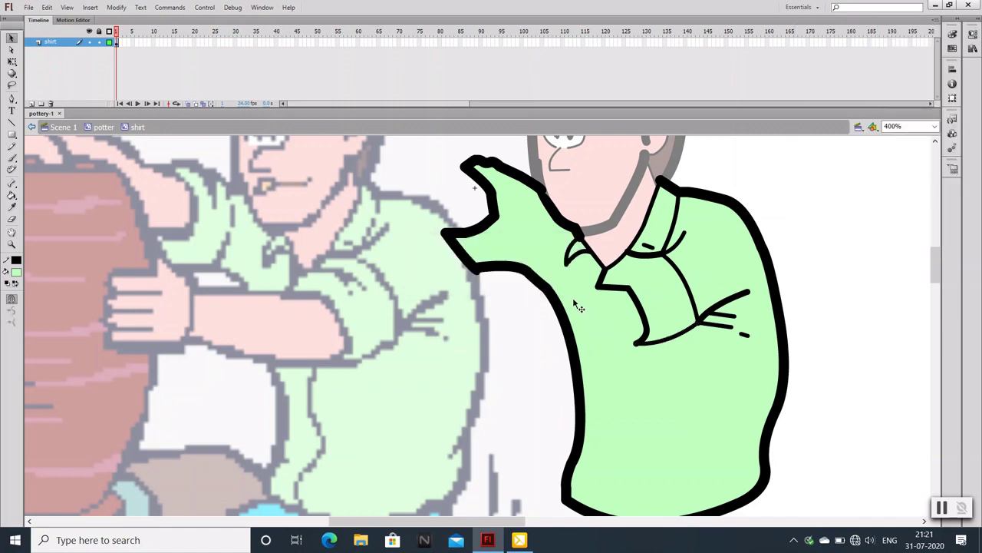
Draw a line down the sleeve's inner edge
key("n")
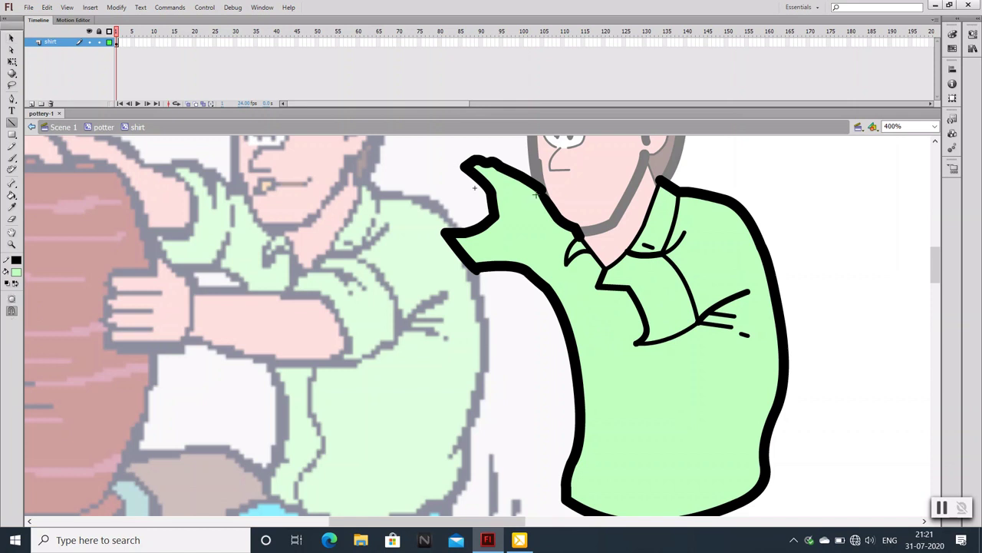
left_click_drag(536, 194, 527, 269)
key("v")
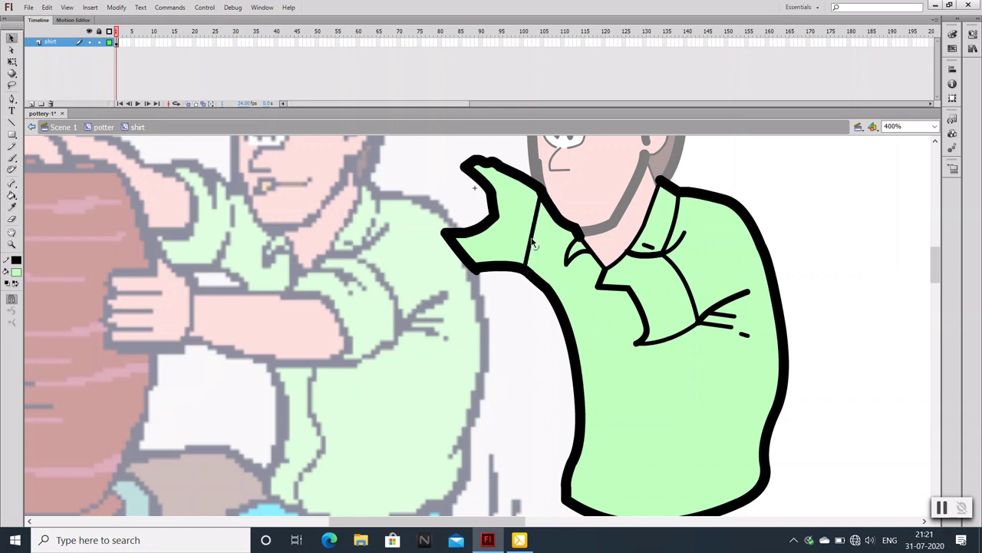
left_click(538, 254)
key("Escape")
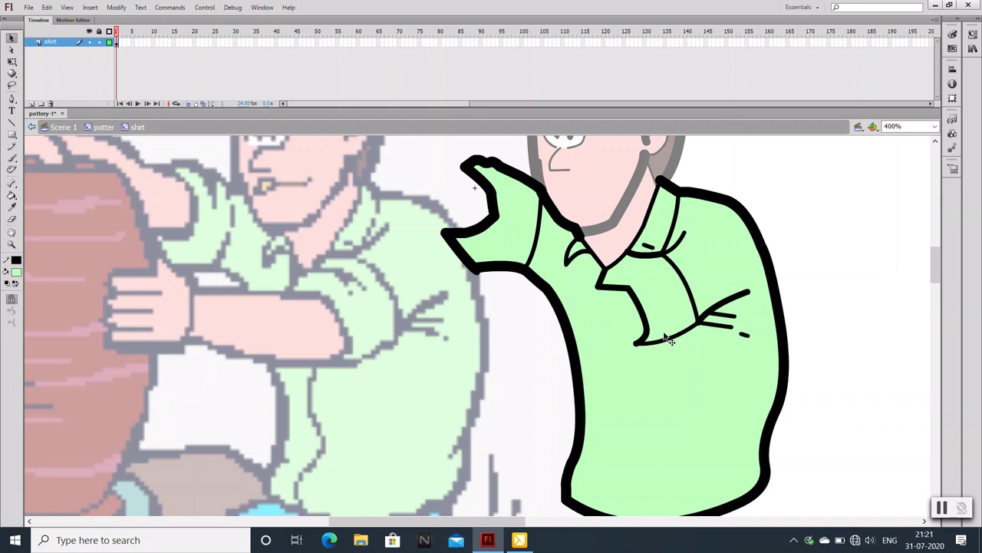
Add short fold lines under the collar
key("n")
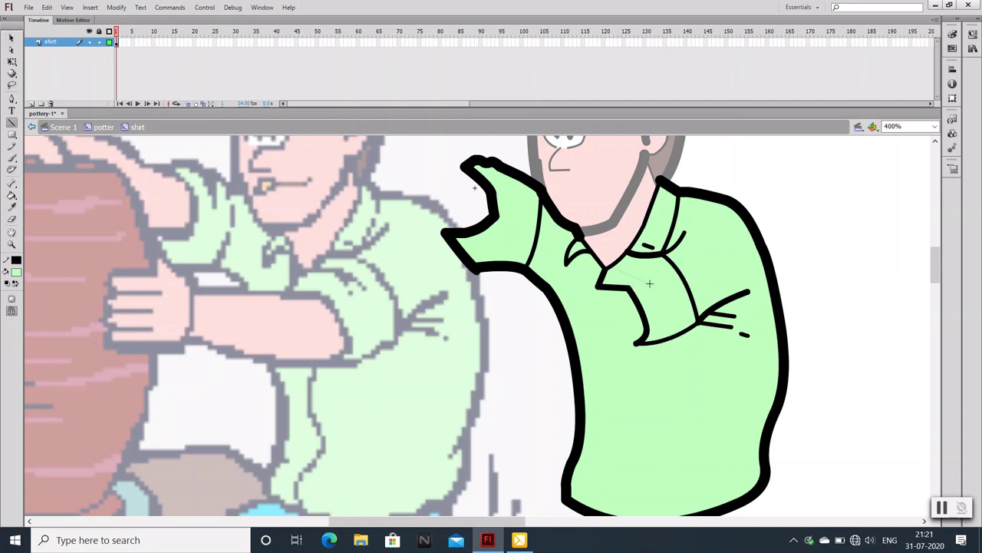
left_click_drag(653, 284, 651, 284)
key("v")
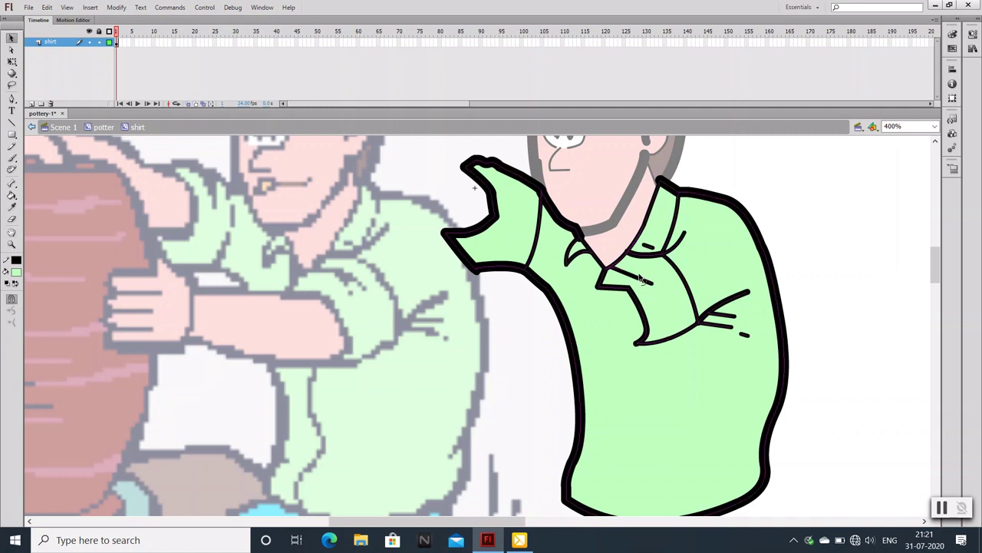
key("Escape")
key("n")
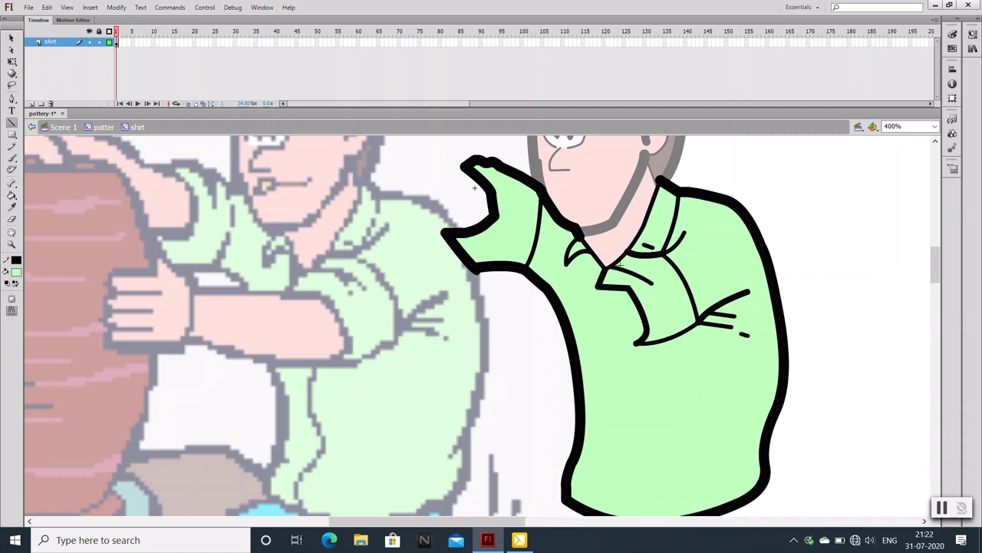
left_click_drag(614, 266, 661, 283)
key("v")
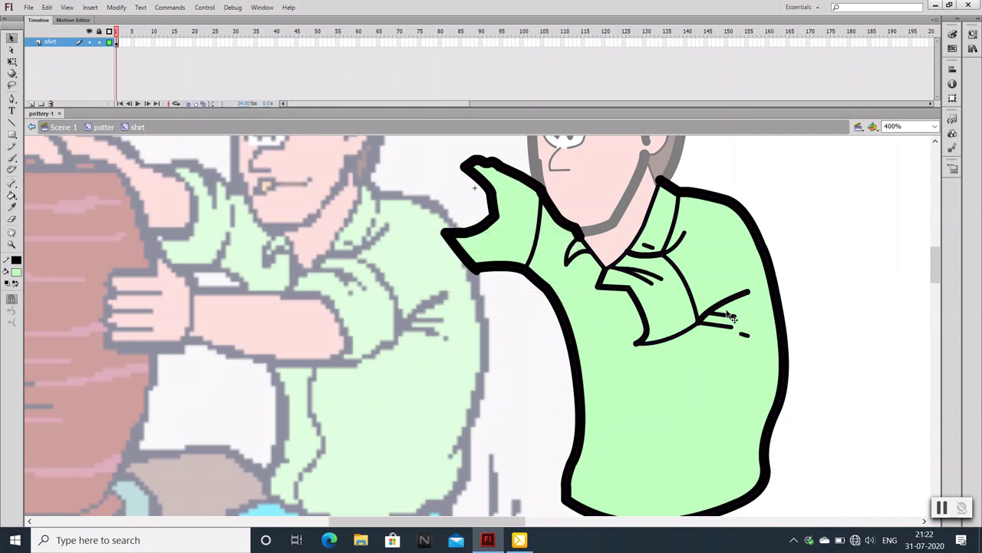
Inspect the shirt outline's anchor points, then lock the shirt layer
key("p")
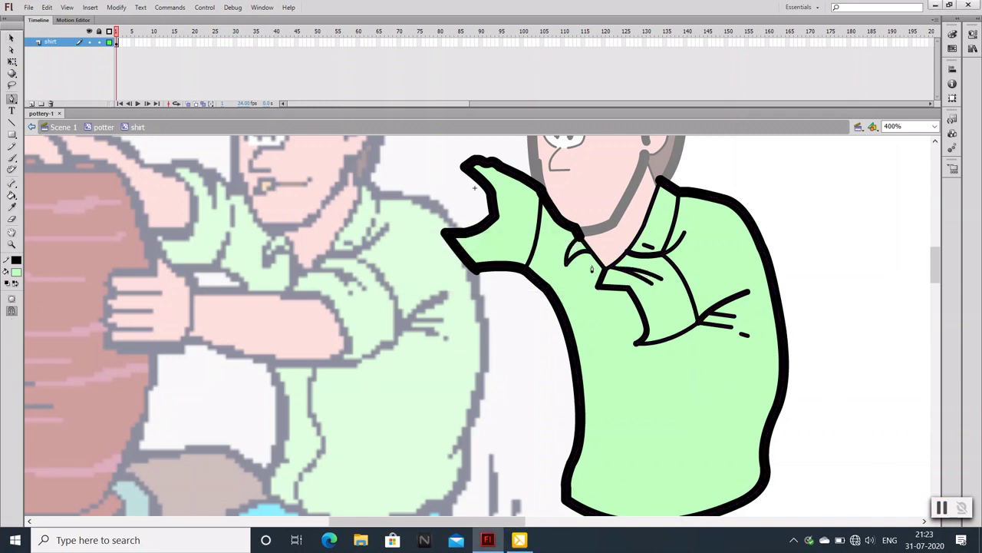
left_click(591, 263)
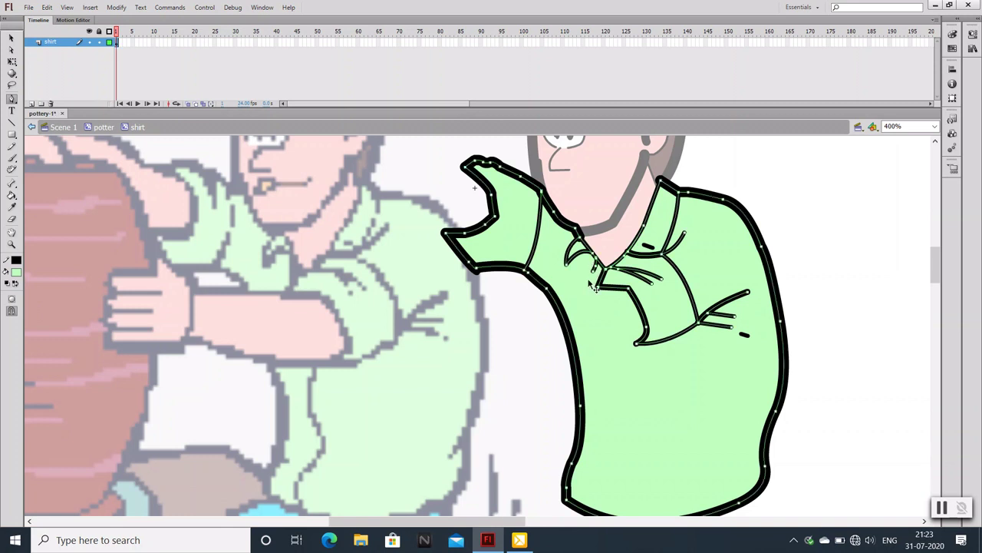
key("v")
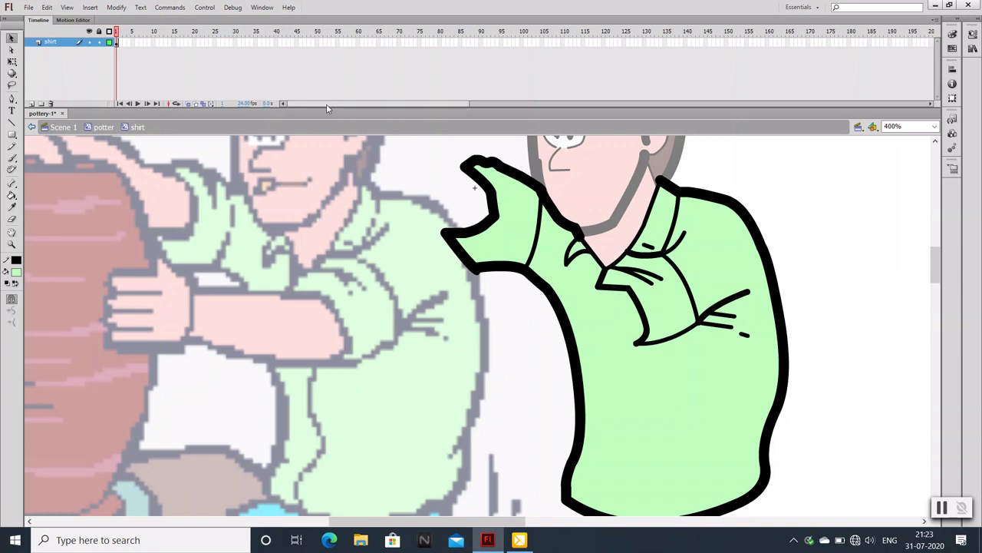
left_click(99, 42)
Add a new layer above the shirt and zoom in on the collar and sleeve
left_click(31, 103)
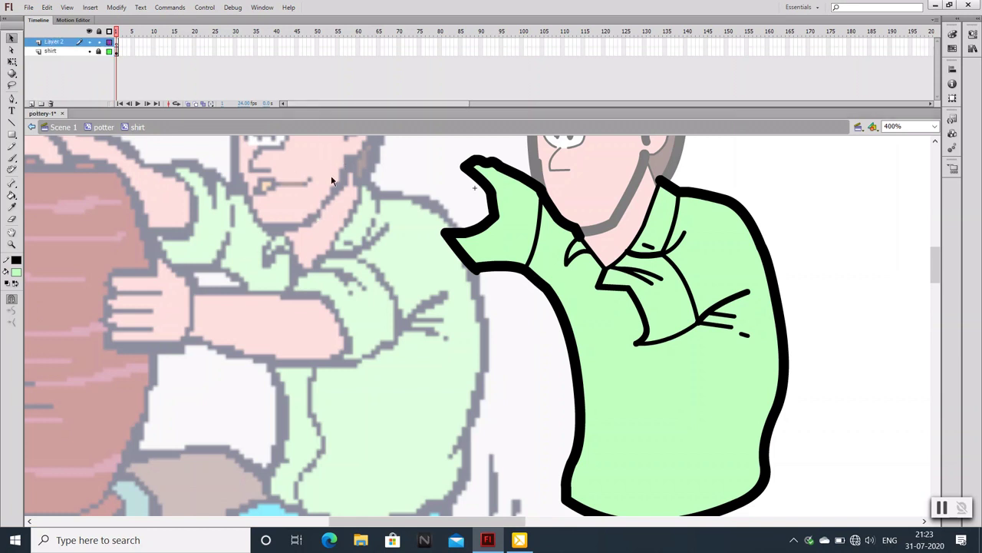
key("p")
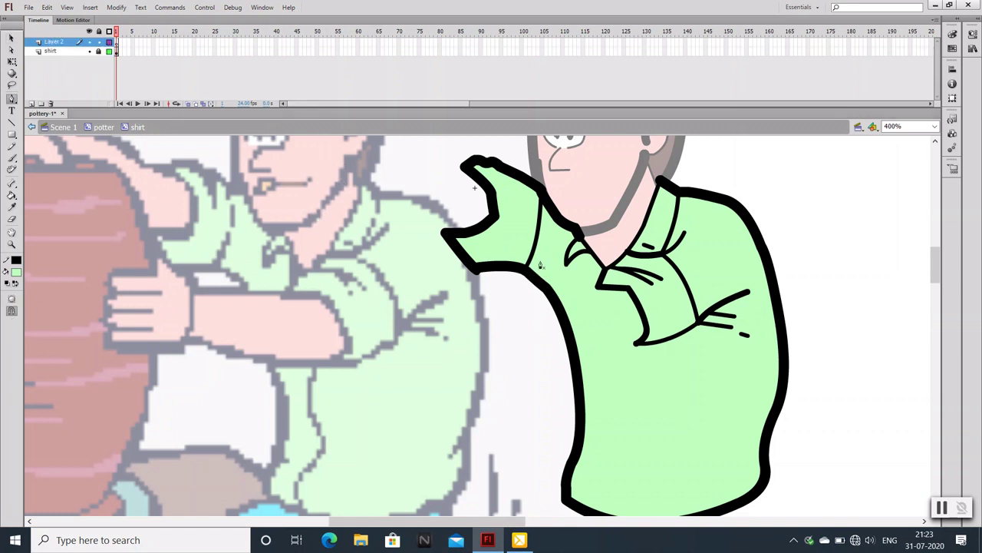
key("ctrl+=")
left_click_drag(526, 268, 587, 336)
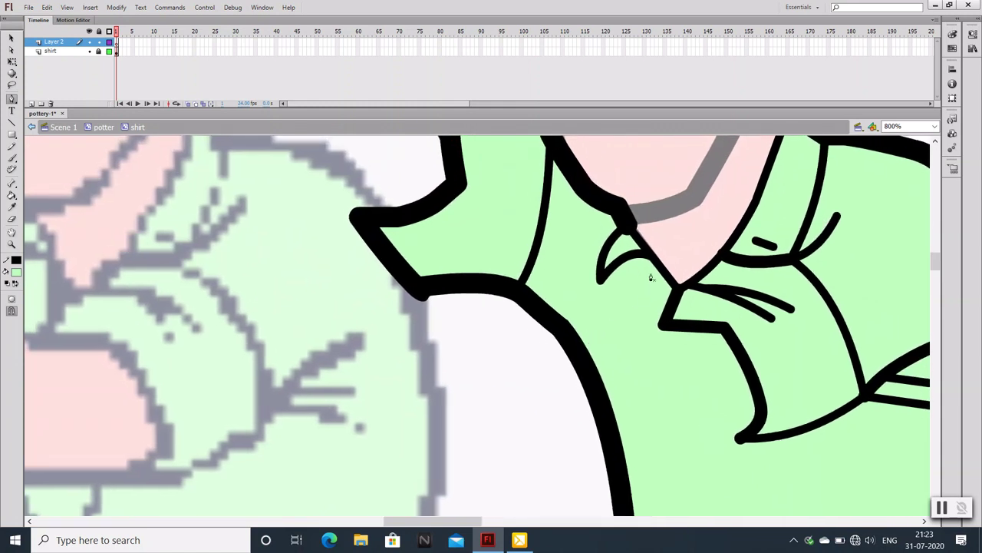
Start a pen path by the collar, sample black as fill, and save the file
left_click(665, 323)
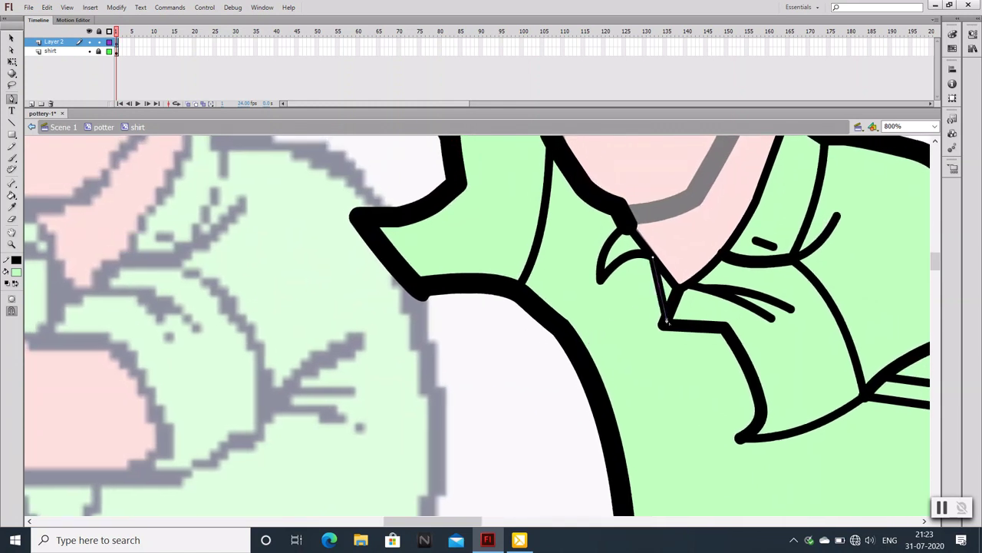
left_click(675, 290)
left_click(11, 206)
left_click(561, 318)
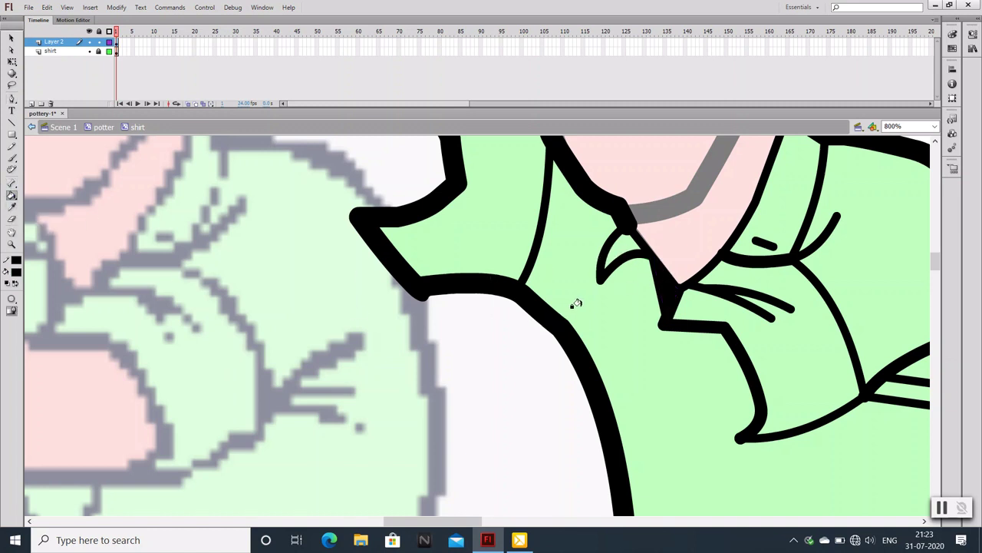
key("ctrl+s")
Draw a closed four-point shape along the sleeve fold and fill it black
key("p")
left_click(765, 311)
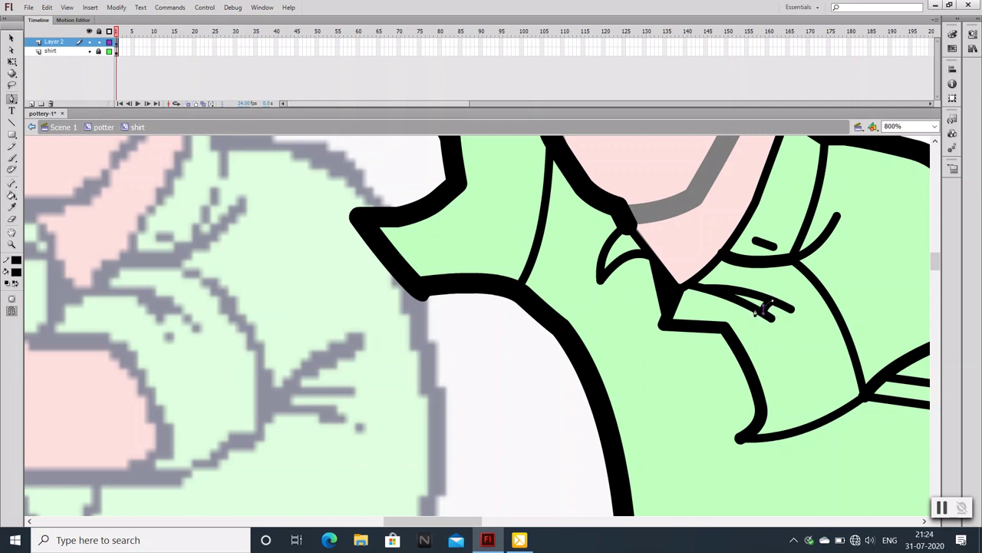
left_click(712, 296)
left_click(734, 287)
left_click(767, 307)
left_click(12, 196)
left_click(752, 305)
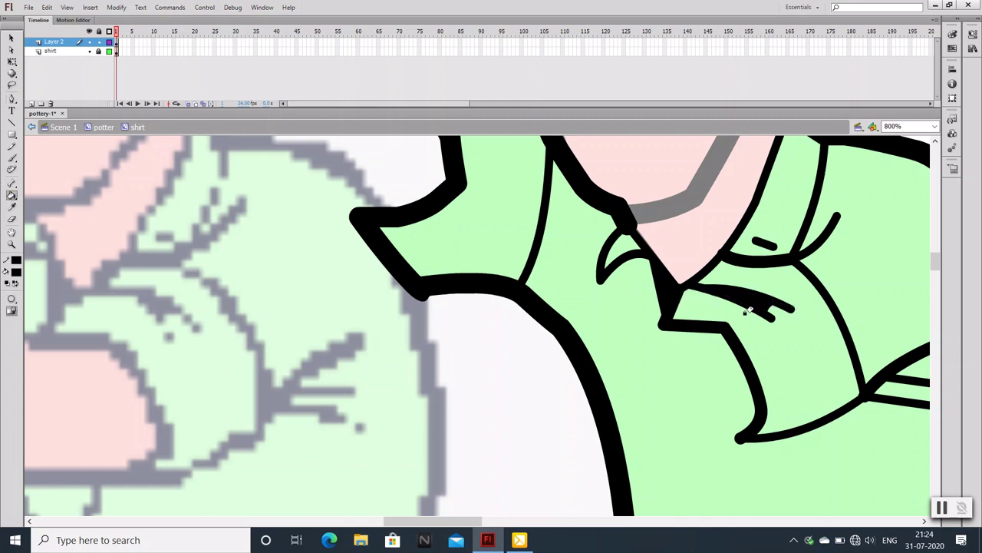
scroll(756, 308, "up", 1)
scroll(756, 311, "down", 1)
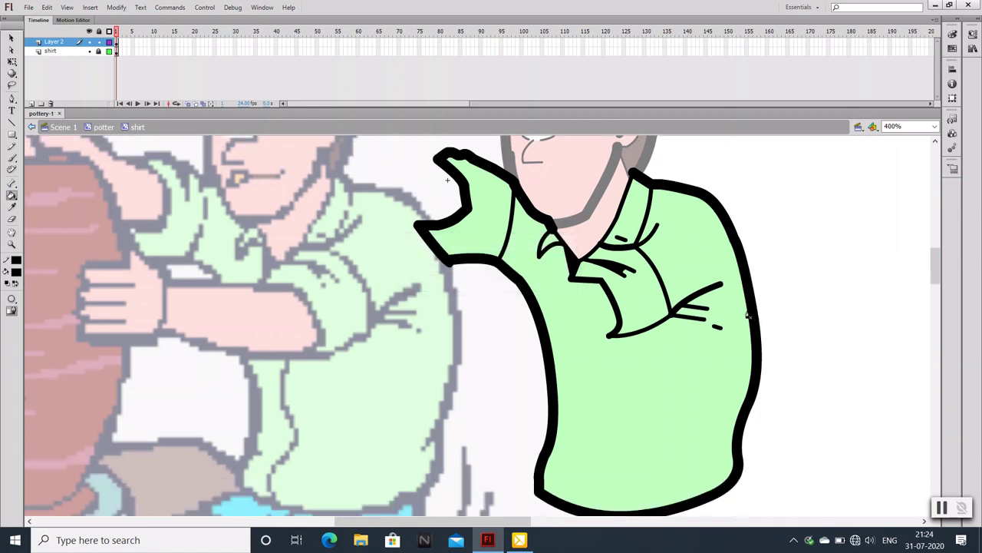
Draw a closed V-shaped crease on the raised sleeve and fill it black
key("p")
key("k")
key("p")
left_click(680, 308)
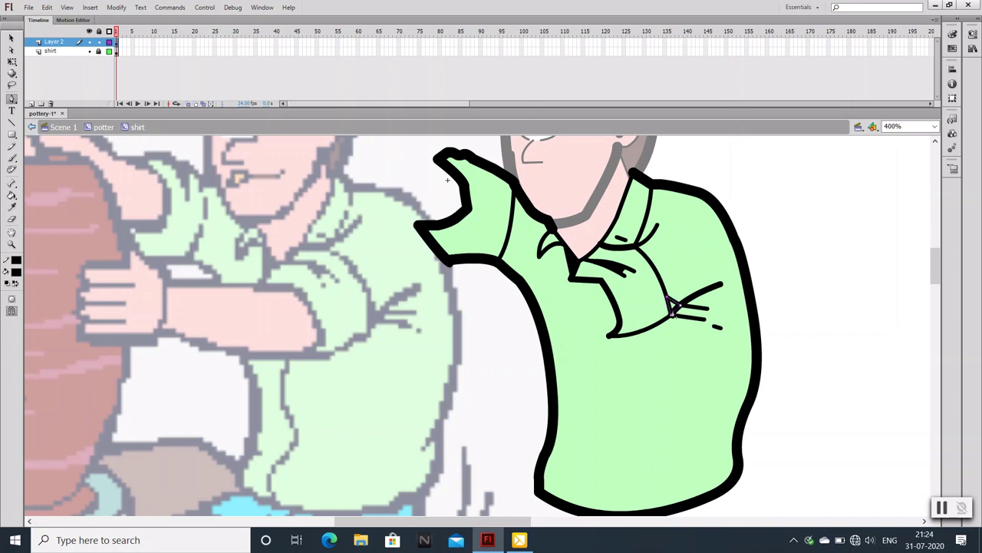
key("b")
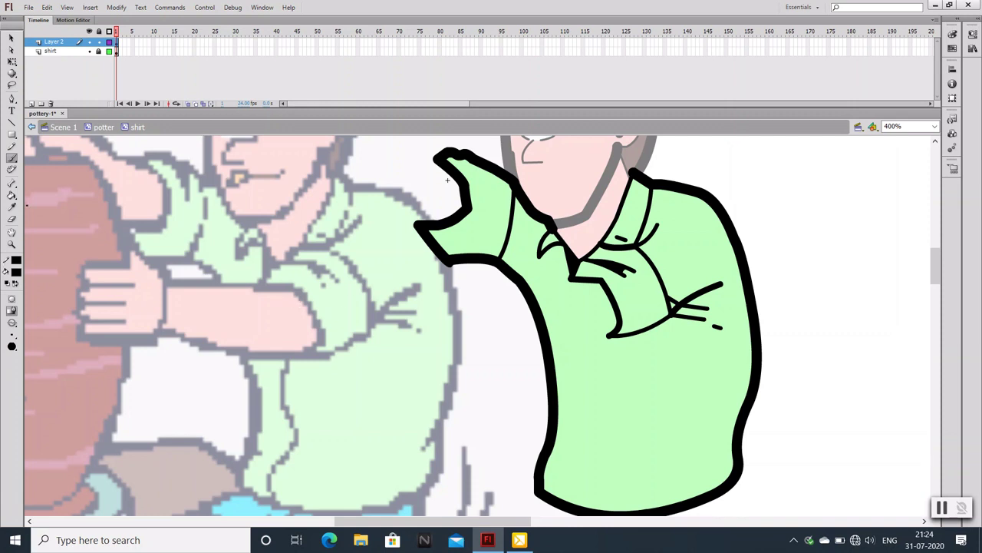
key("k")
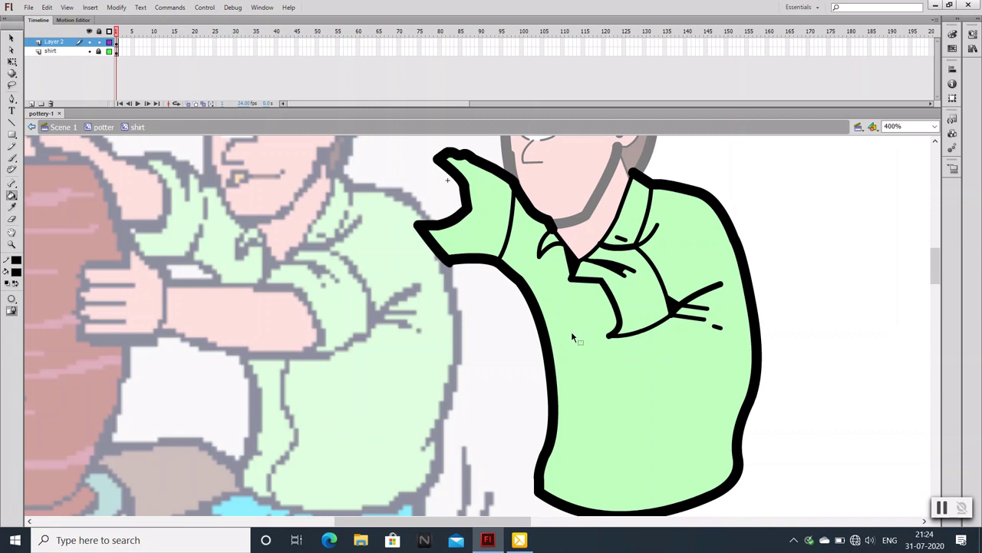
key("p")
key("k")
left_click_drag(491, 200, 493, 214)
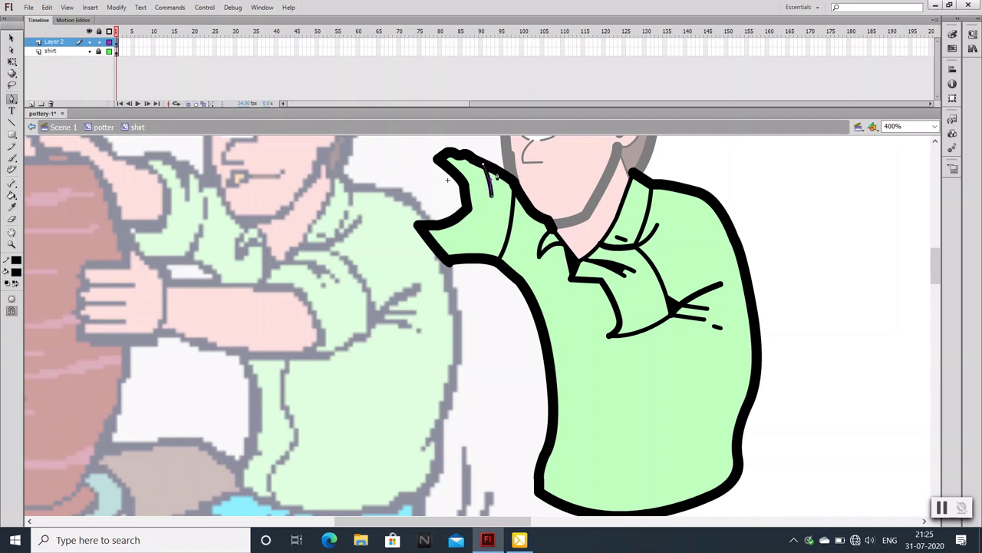
left_click(498, 173)
left_click(483, 164)
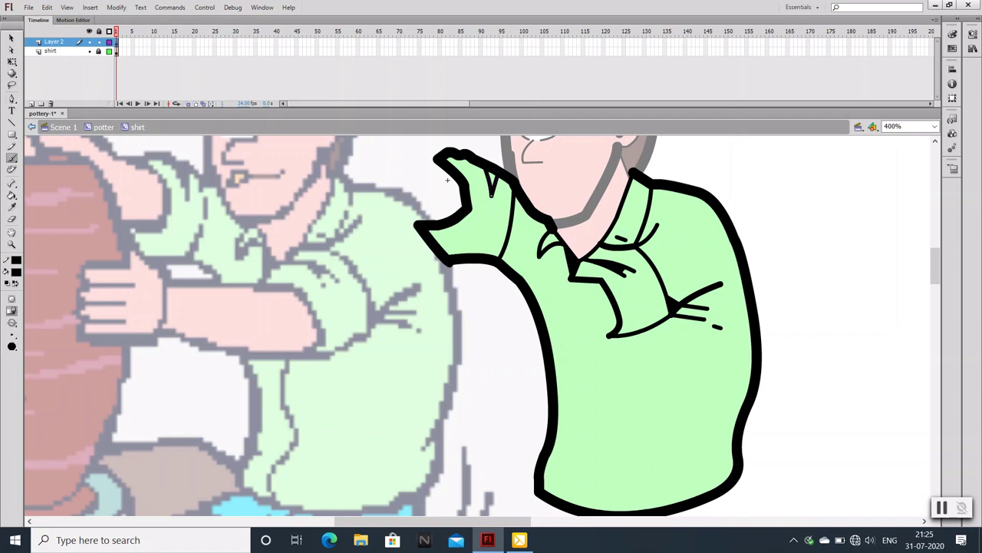
key("k")
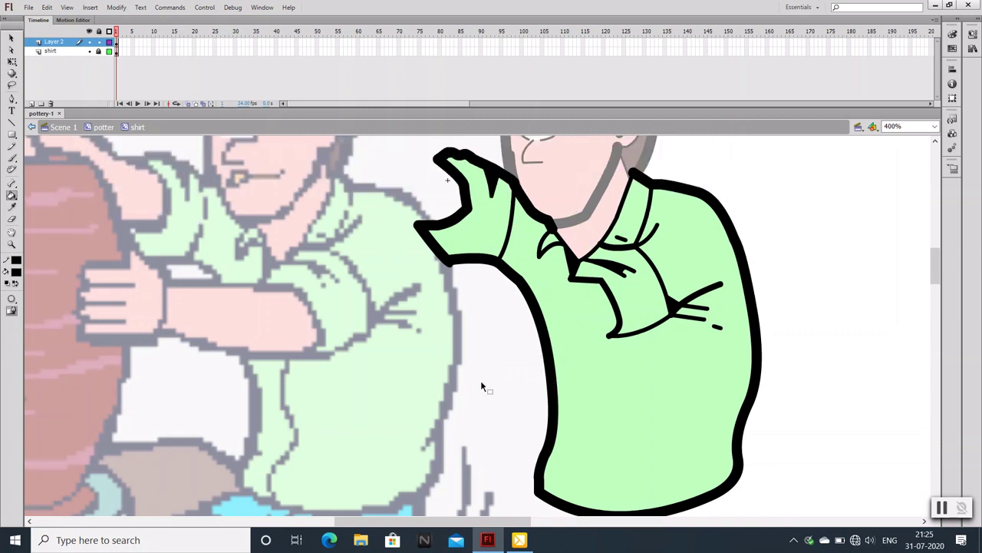
Add a sharp corner notch on the shirt's lower right outline and save pottery-1
key("p")
key("k")
key("p")
left_click_drag(727, 432, 711, 452)
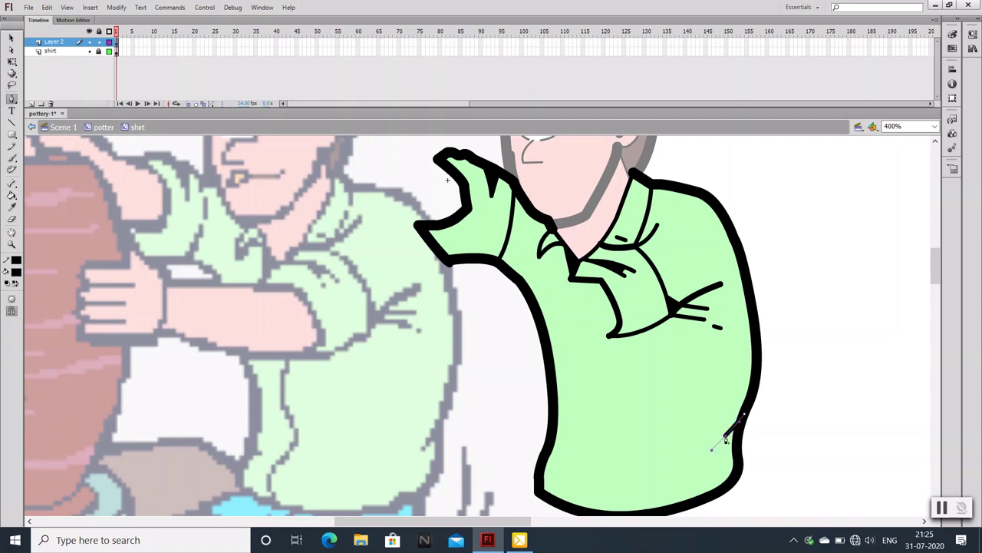
left_click(727, 435)
key("b")
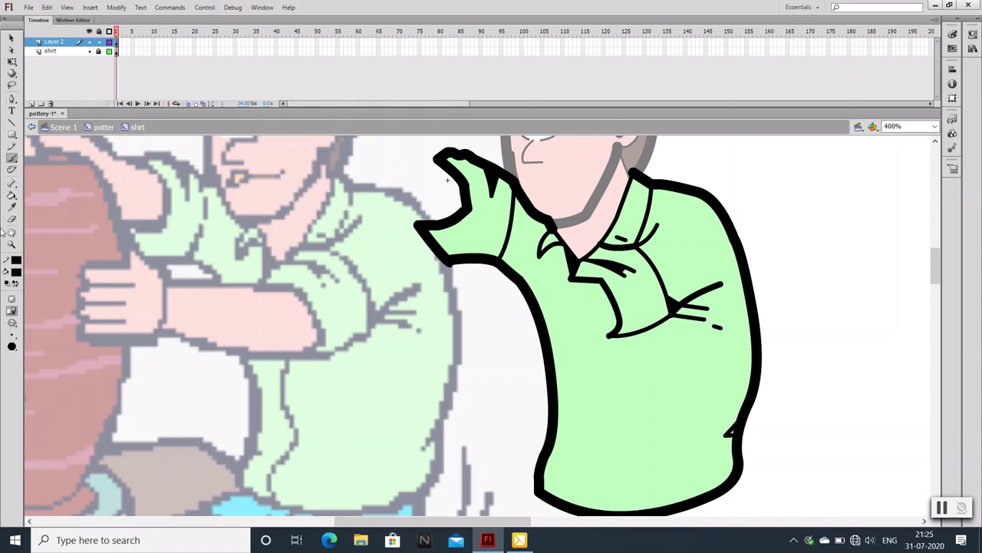
left_click(11, 195)
key("ctrl+s")
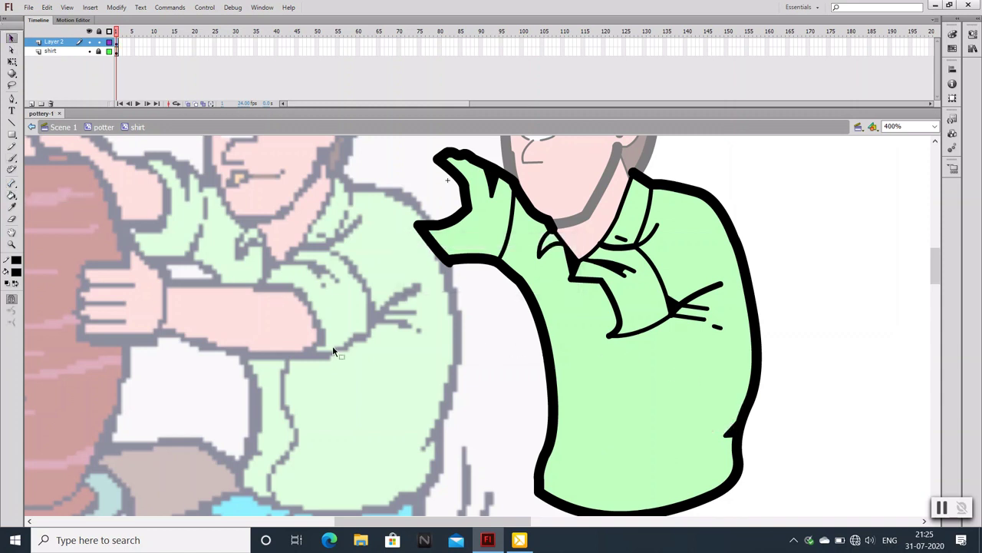
left_click(13, 40)
Trace a black placket line up the shirt front from hem to collar, redoing one misplaced point
key("p")
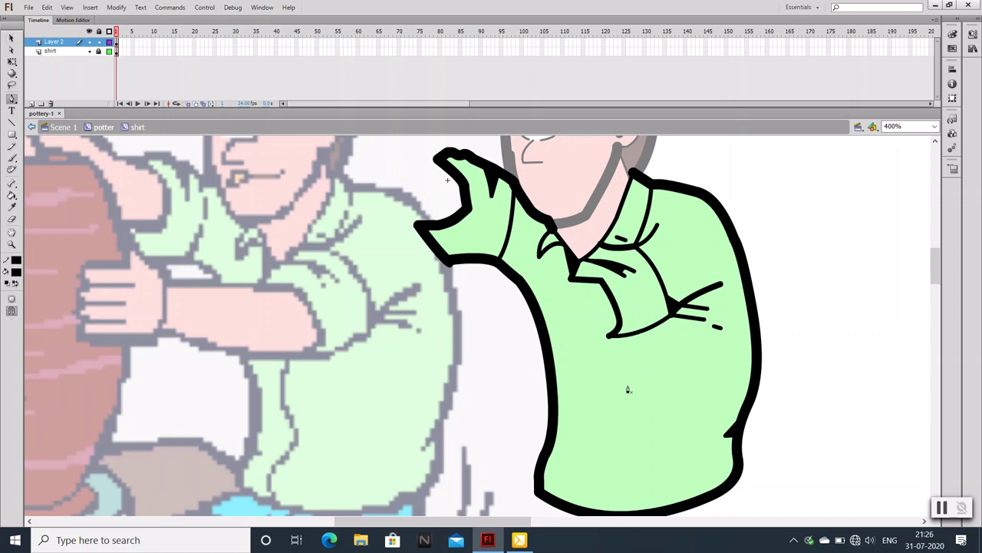
scroll(606, 392, "down", 1)
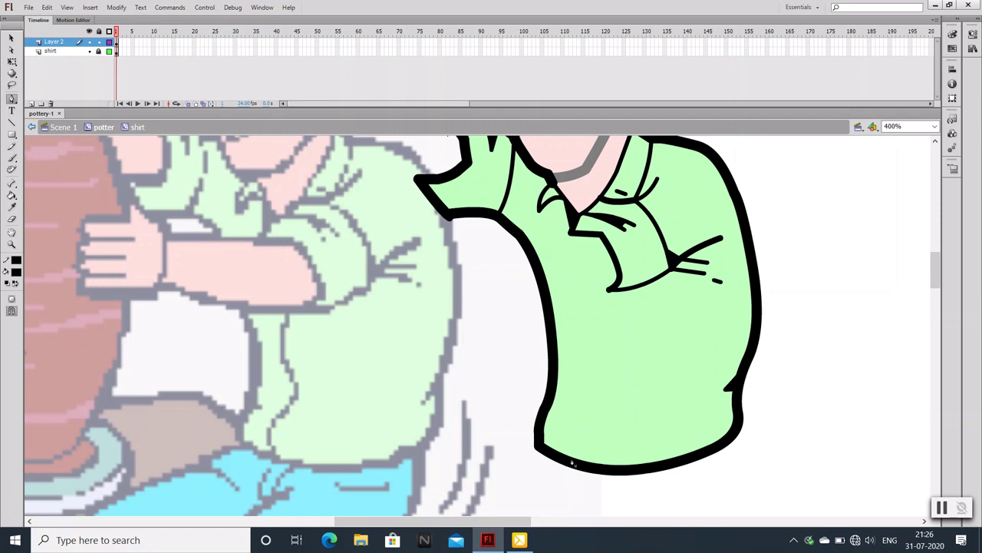
mouse_move(574, 426)
left_mouse_down()
mouse_move(592, 410)
mouse_move(595, 358)
left_mouse_up()
key("ctrl+z")
left_click_drag(594, 387, 598, 405)
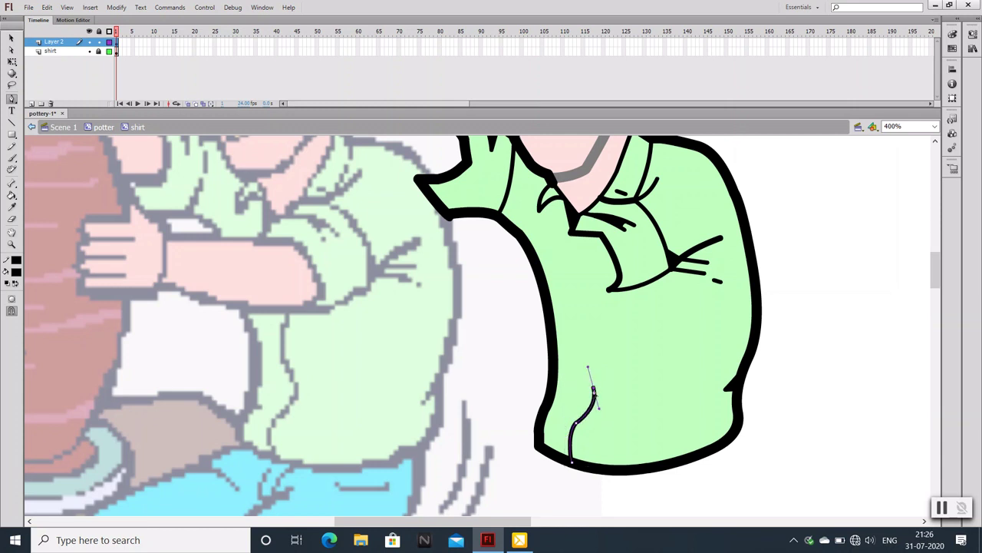
left_click_drag(582, 343, 587, 321)
left_click_drag(585, 244, 579, 201)
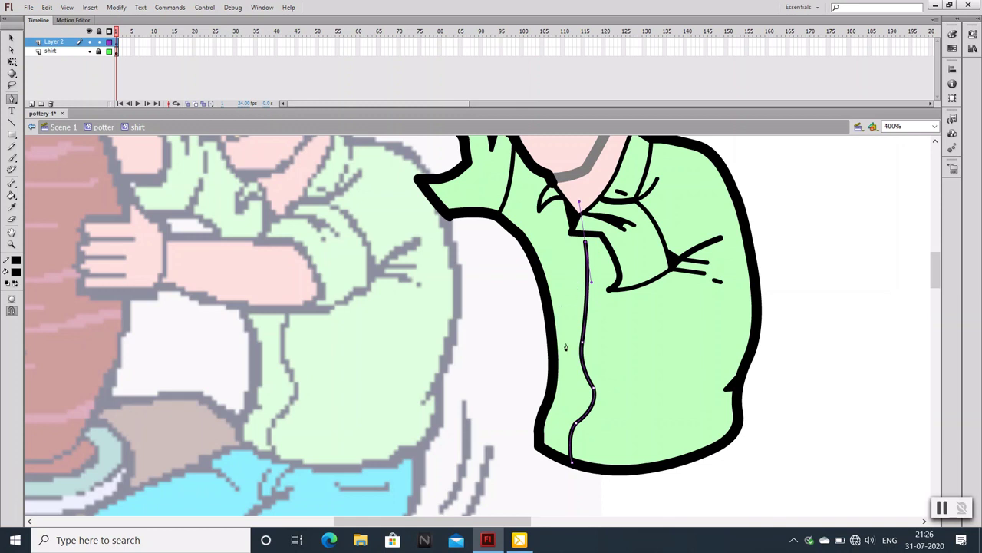
key("Escape")
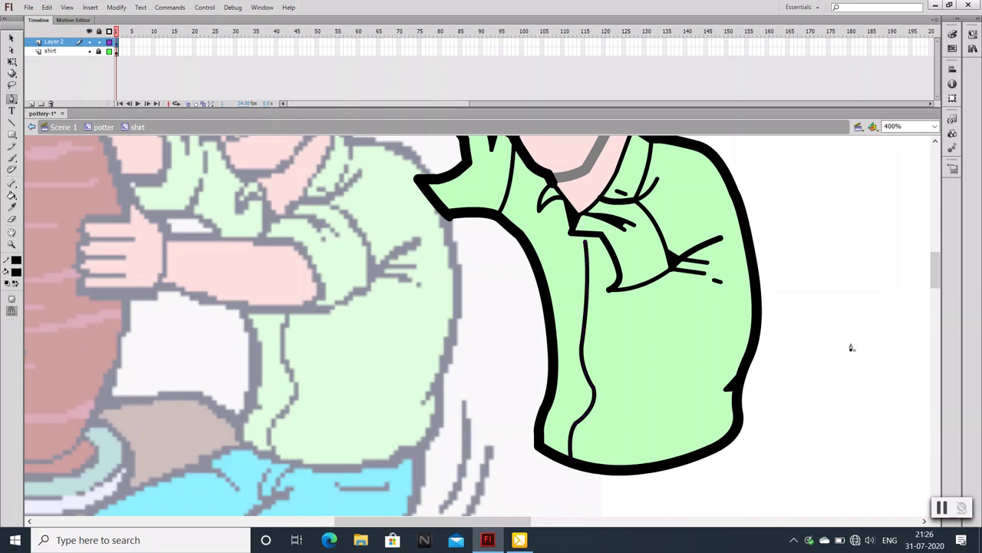
key("v")
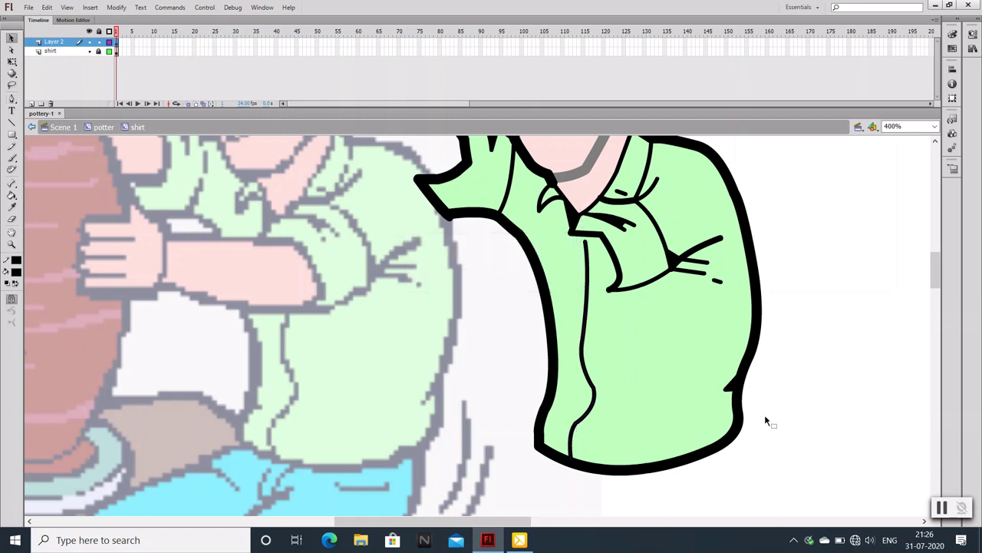
scroll(764, 415, "up", 3)
scroll(760, 418, "up", 1)
scroll(759, 418, "down", 2)
scroll(760, 418, "down", 3)
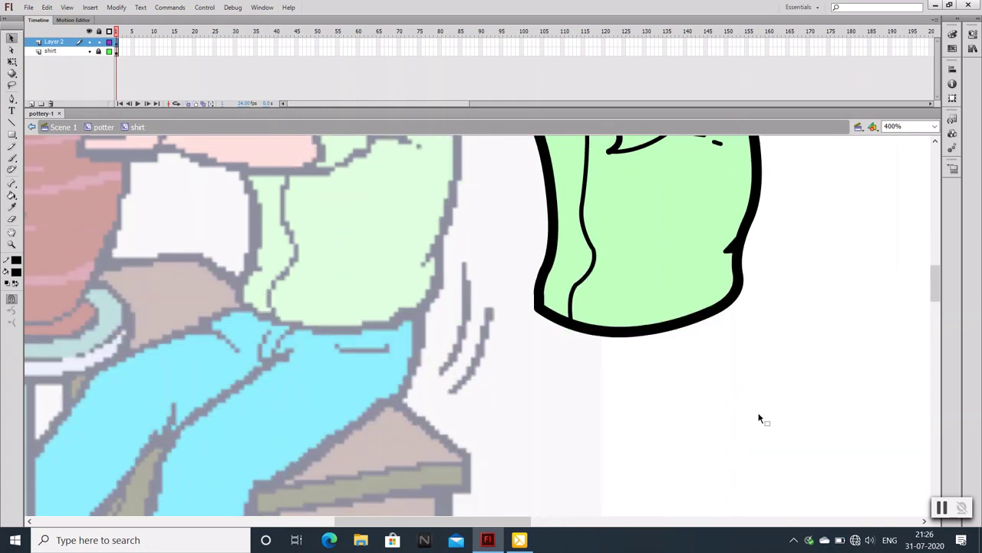
scroll(759, 418, "up", 5)
scroll(759, 418, "up", 3)
Rename Layer 2 to 's' and exit the shirt symbol back to the potter
left_click_drag(717, 308, 809, 303)
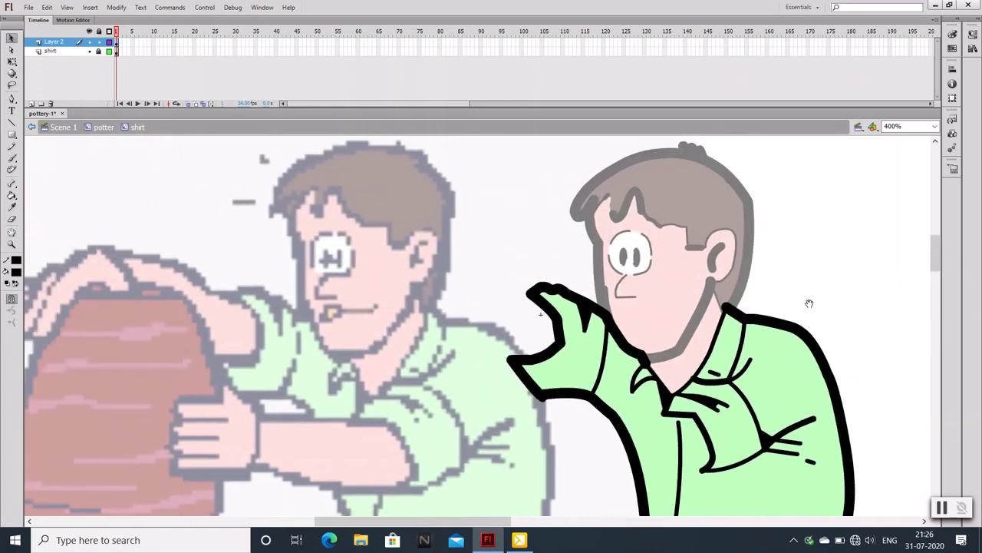
double_click(54, 42)
type("s")
double_click(842, 317)
left_click(867, 258)
scroll(859, 302, "down", 2)
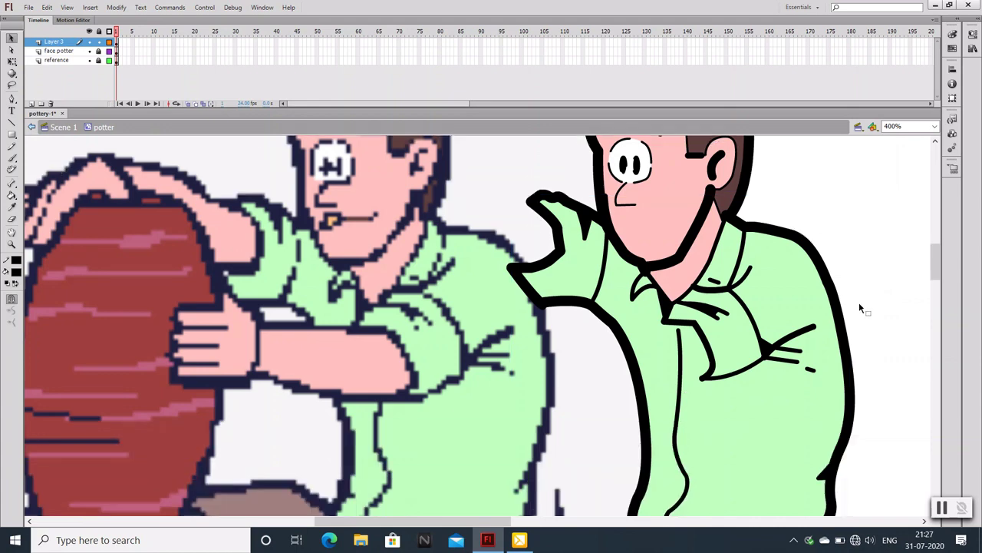
Zoom and pan to frame the reference potter's face and arms beside the trace
key("ctrl+minus")
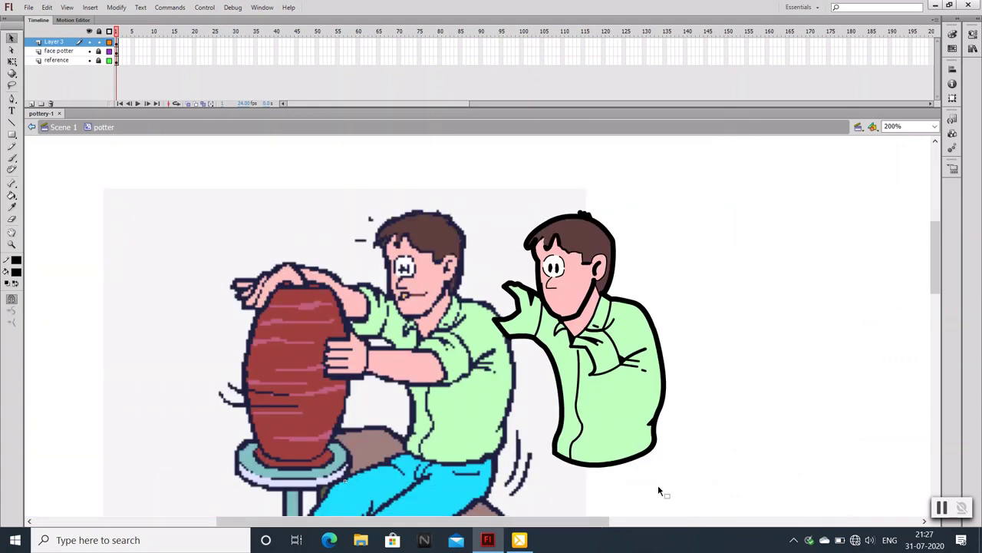
left_click_drag(686, 411, 714, 344)
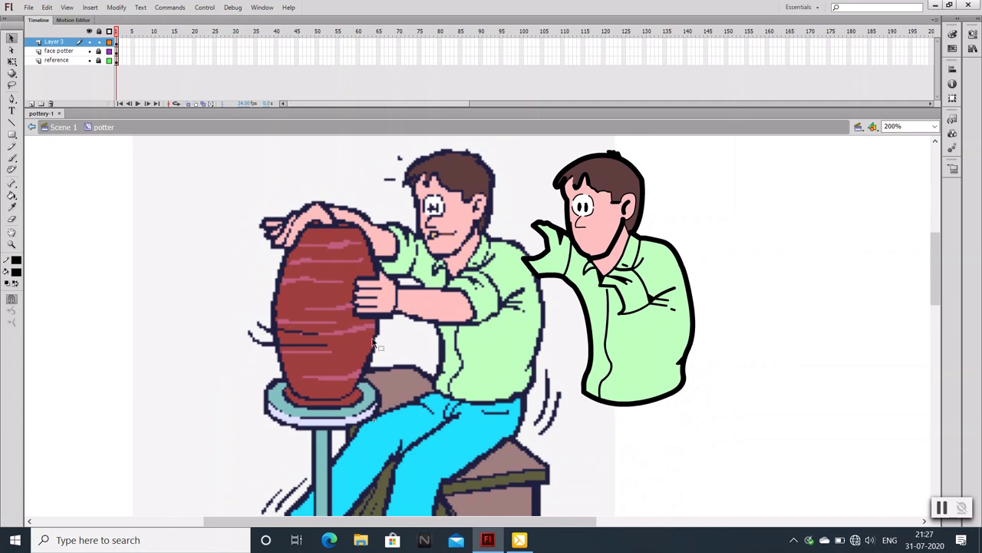
key("ctrl+equal")
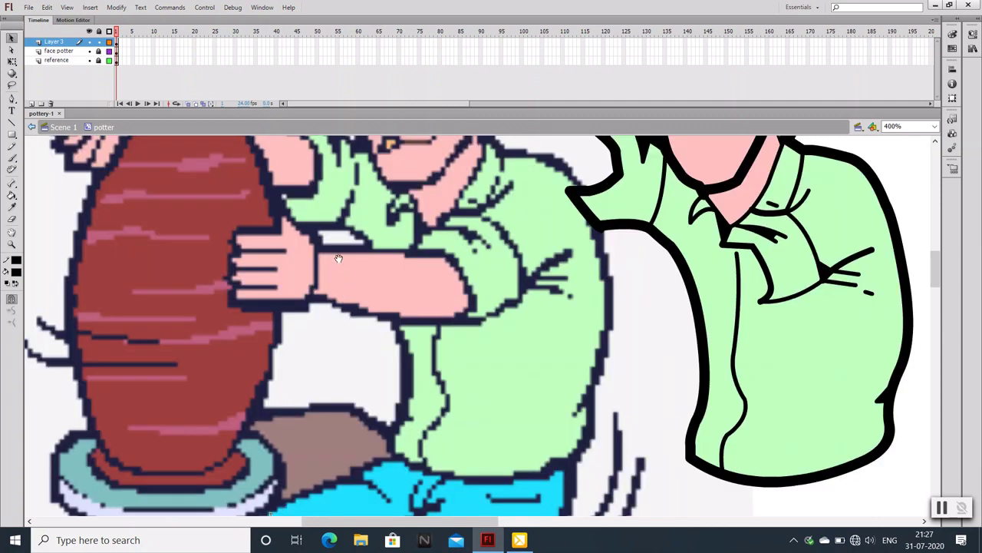
left_click_drag(343, 265, 405, 358)
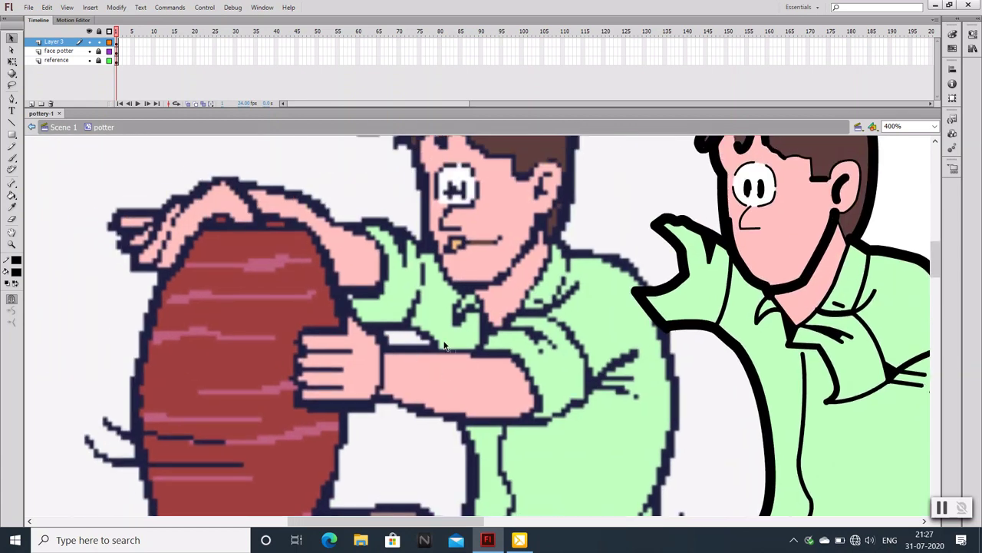
scroll(426, 260, "down", 3)
scroll(425, 260, "down", 2)
scroll(423, 260, "down", 4)
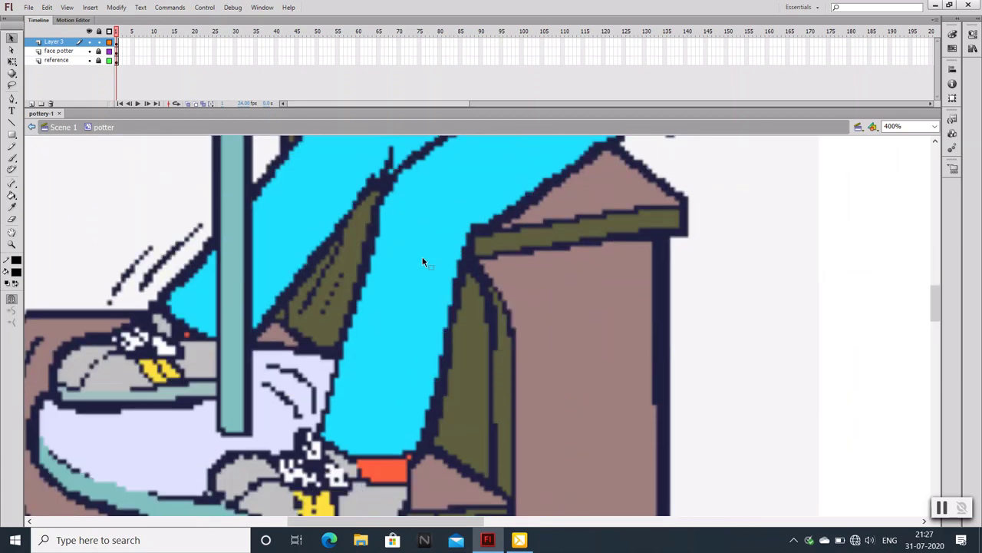
scroll(423, 259, "down", 1)
scroll(423, 260, "up", 1)
scroll(423, 260, "up", 3)
scroll(423, 261, "up", 3)
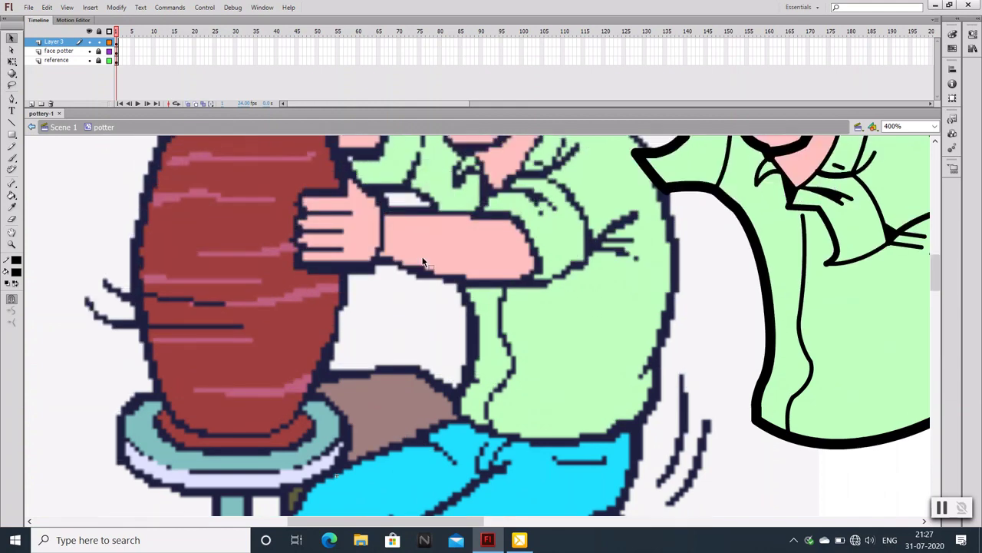
scroll(423, 261, "up", 1)
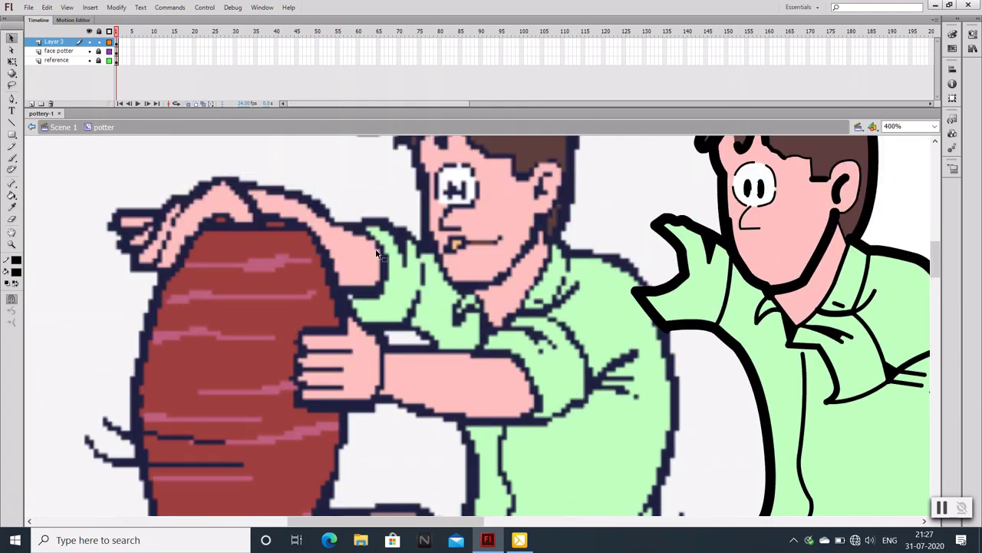
key("p")
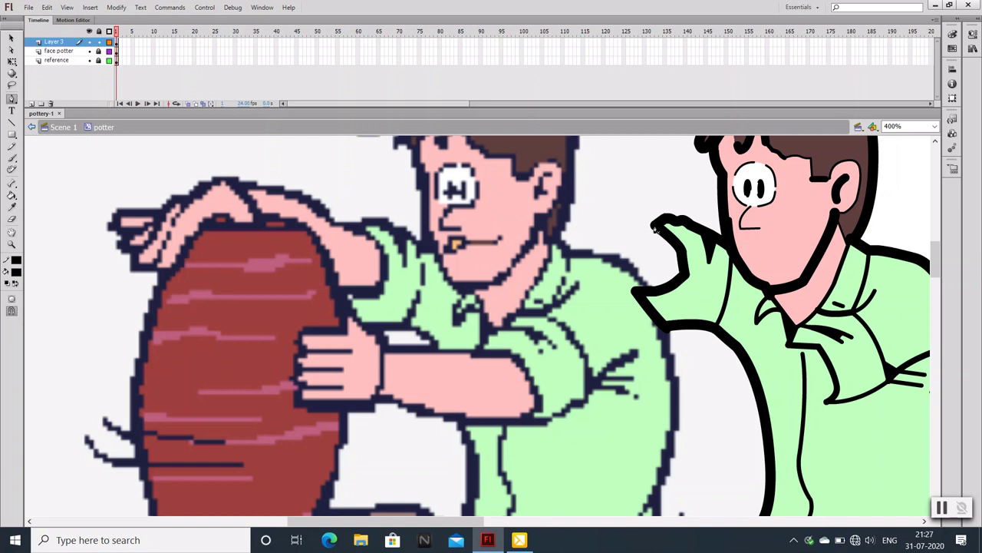
Place Pen anchors from the hand's fingertips leftward along the arm's outline
left_click(683, 258)
left_click(686, 274)
left_click_drag(637, 292, 611, 289)
left_click(555, 255)
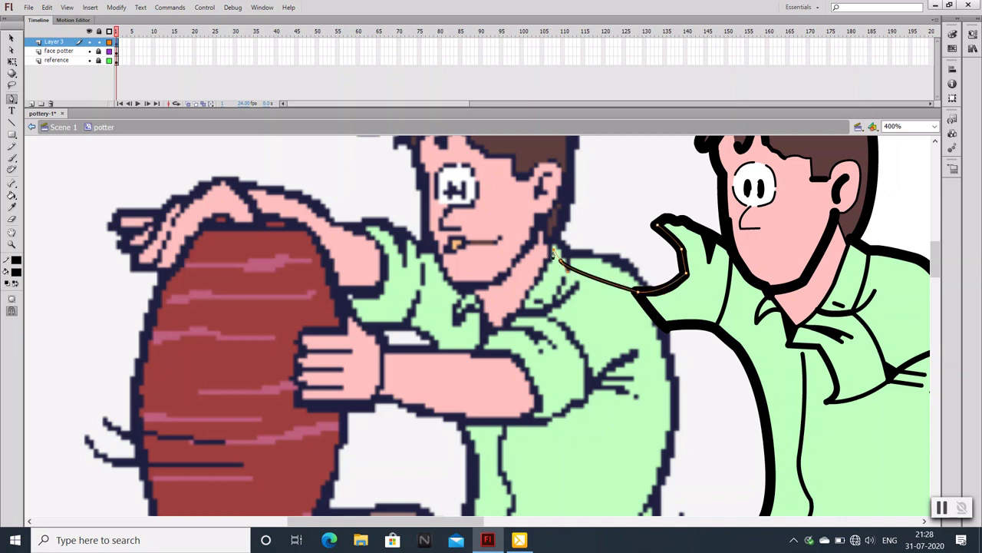
left_click(505, 227)
left_click_drag(471, 224, 458, 240)
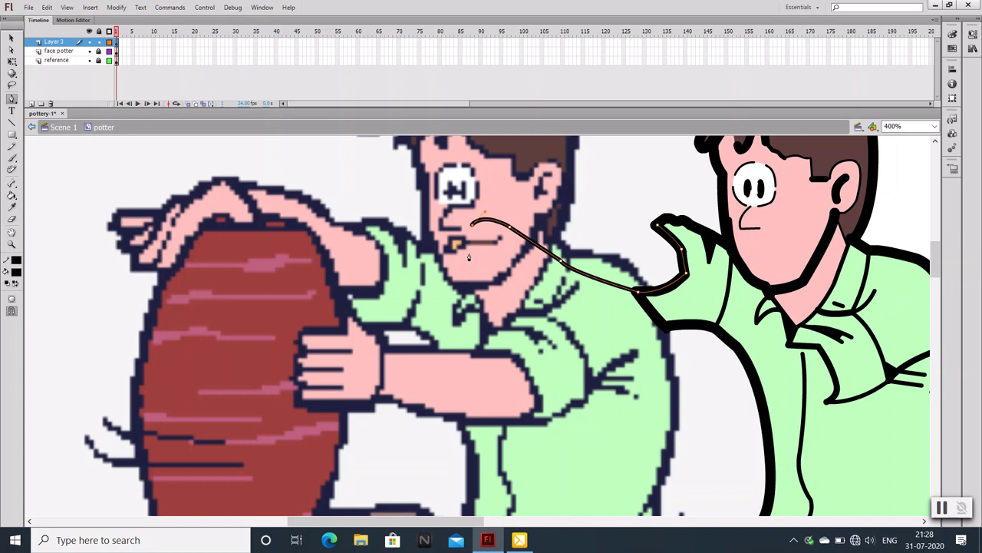
Undo the wrong segment and pen-trace the hand's fingers, knuckles and fist outline
key("ctrl+z")
left_click(497, 222)
left_click(499, 241)
left_click_drag(479, 225, 474, 197)
left_click(463, 233)
left_click(434, 276)
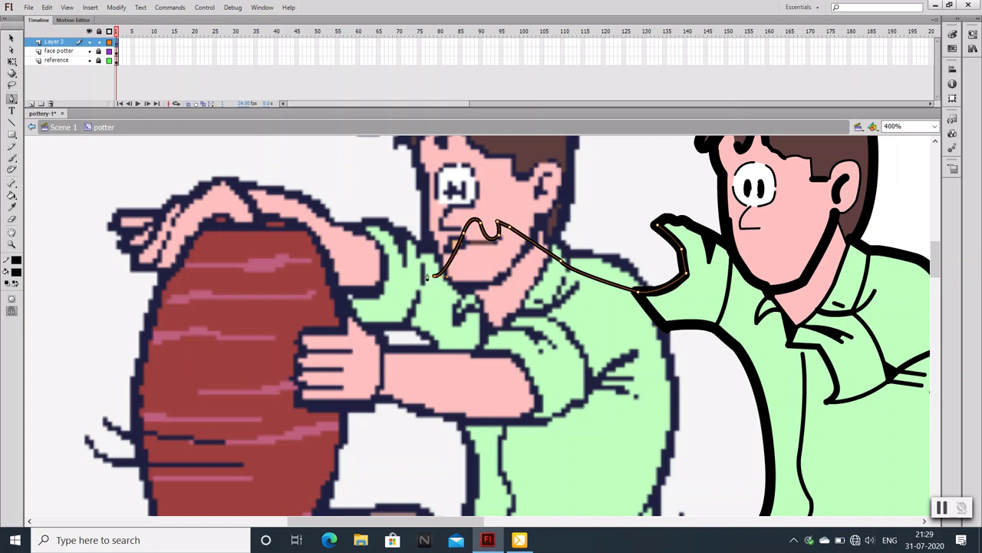
left_click(421, 272)
mouse_move(401, 266)
left_mouse_down()
mouse_move(396, 244)
mouse_move(410, 212)
left_mouse_up()
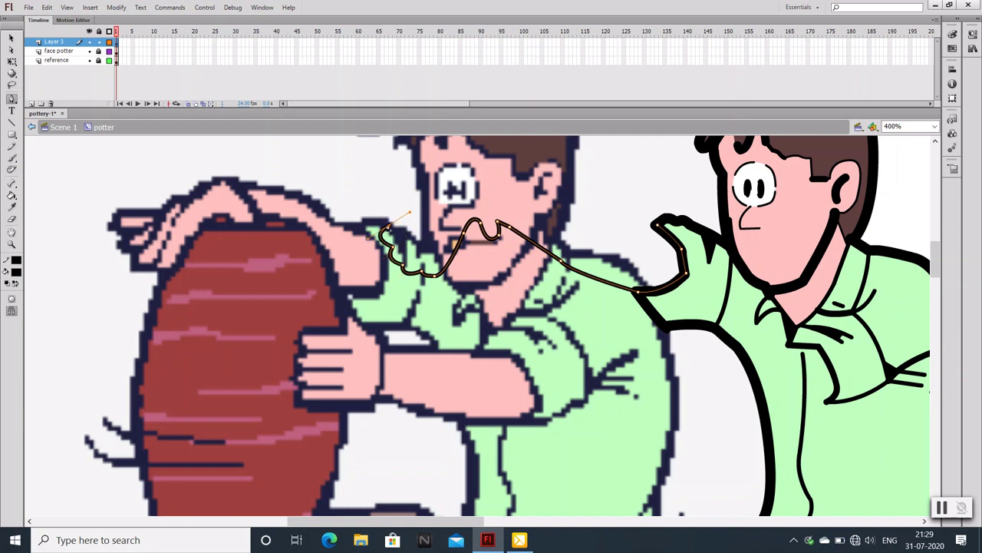
left_click(388, 228)
Trace the forearm up to the shoulder, finish the path and select the arm outline
left_click(421, 226)
left_click(441, 214)
left_click(462, 201)
left_click_drag(482, 194, 489, 204)
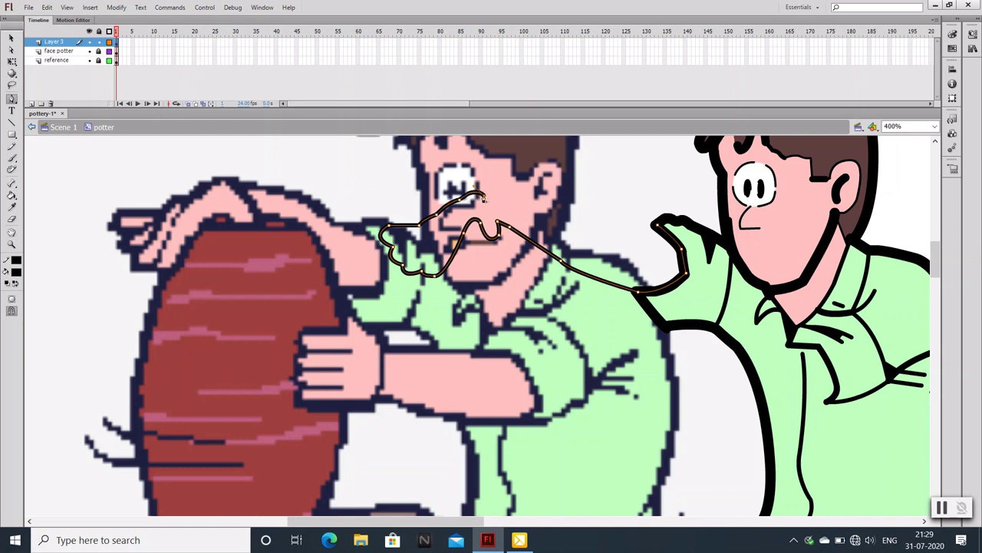
left_click_drag(610, 222, 670, 259)
left_click(614, 225)
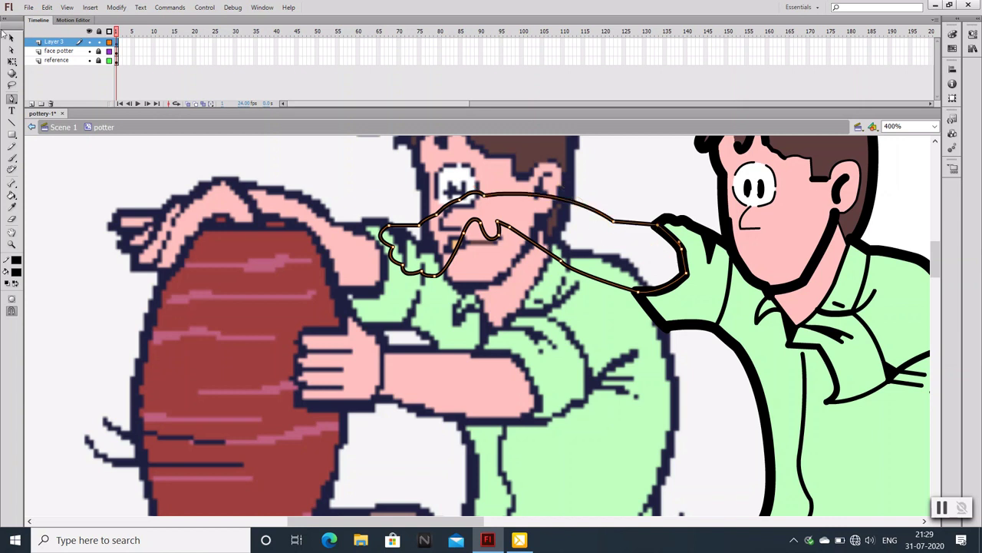
left_click(11, 37)
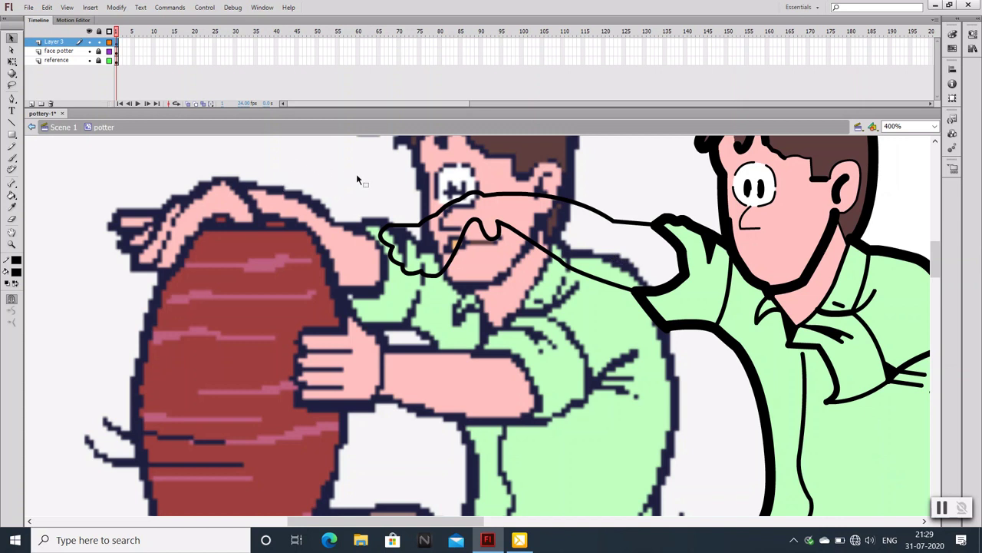
left_click_drag(355, 162, 723, 346)
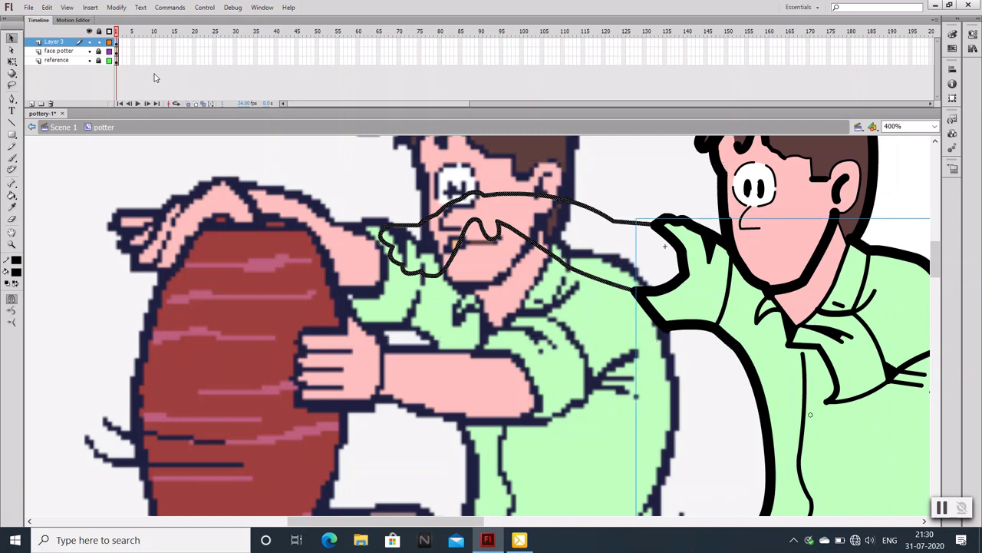
Cut the arm outline and paste it in place on a newly added layer
left_click(513, 238)
left_click(528, 240)
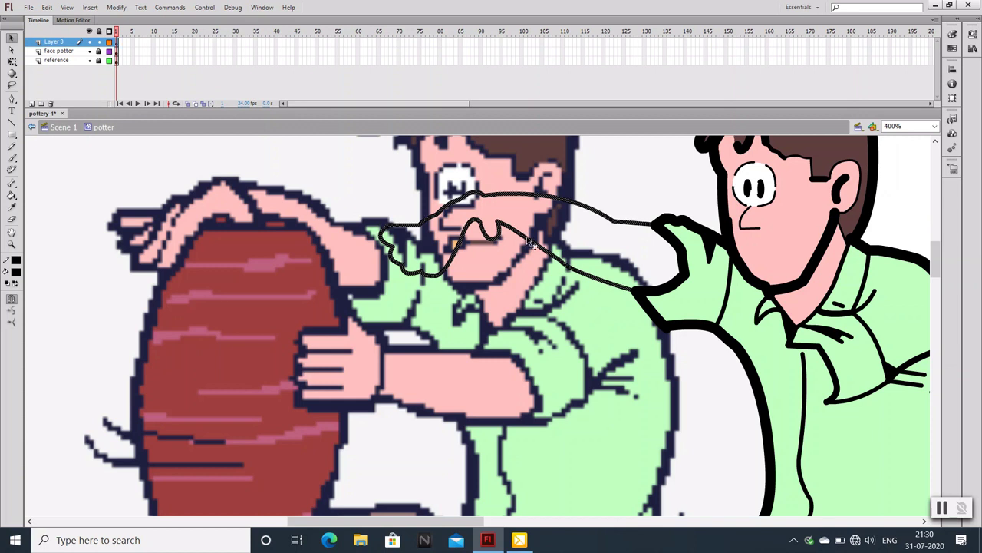
key("Delete")
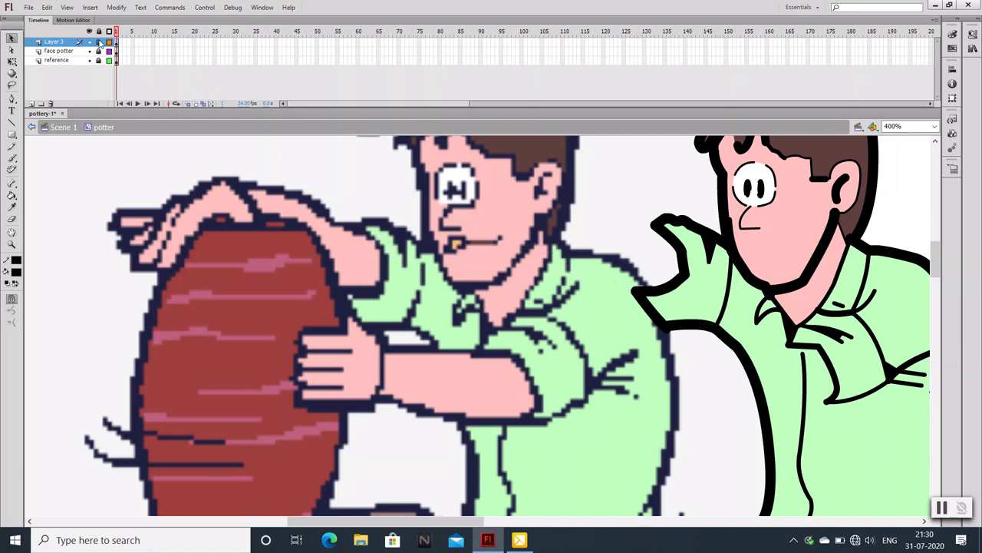
left_click(31, 103)
left_click(31, 103)
key("ctrl+shift+v")
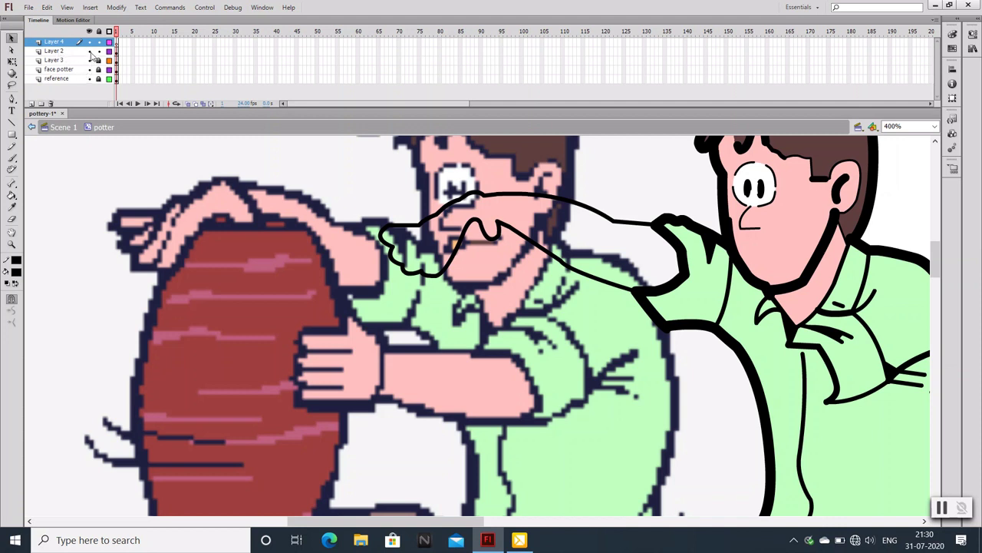
left_click(89, 51)
left_click(89, 51)
Delete the extra empty layer
right_click(50, 41)
left_click(77, 115)
scroll(661, 366, "down", 2)
scroll(661, 366, "up", 2)
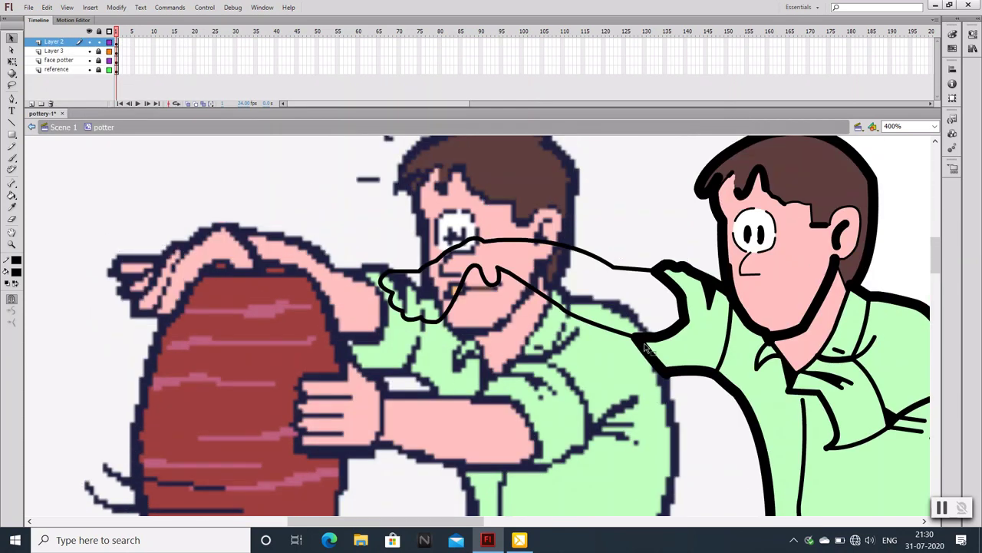
scroll(662, 366, "up", 1)
Rename Layer 3 to 'shirt'
left_click(54, 51)
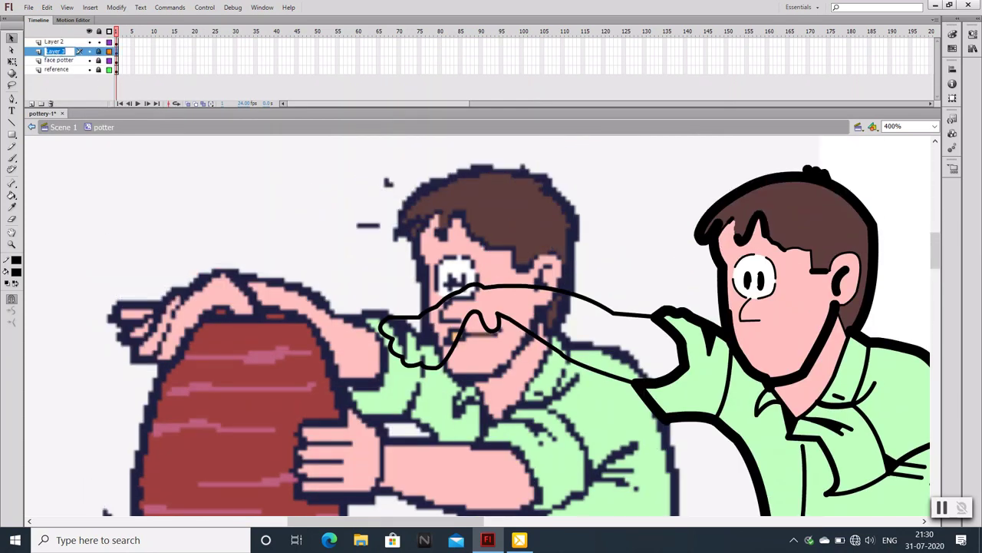
double_click(54, 51)
type("shirt")
key("Return")
left_click(115, 41)
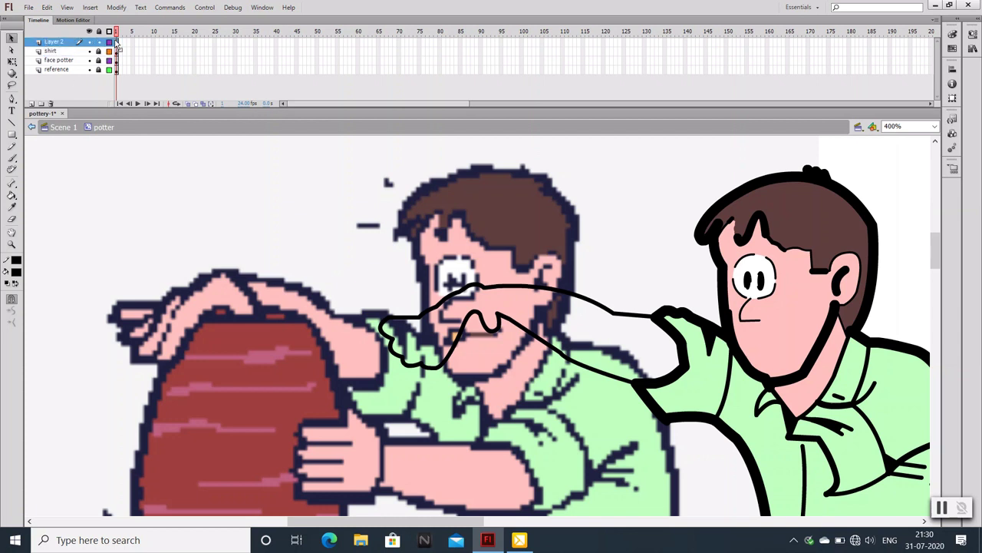
Convert the arm outline into a symbol named 'hand left'
right_click(559, 355)
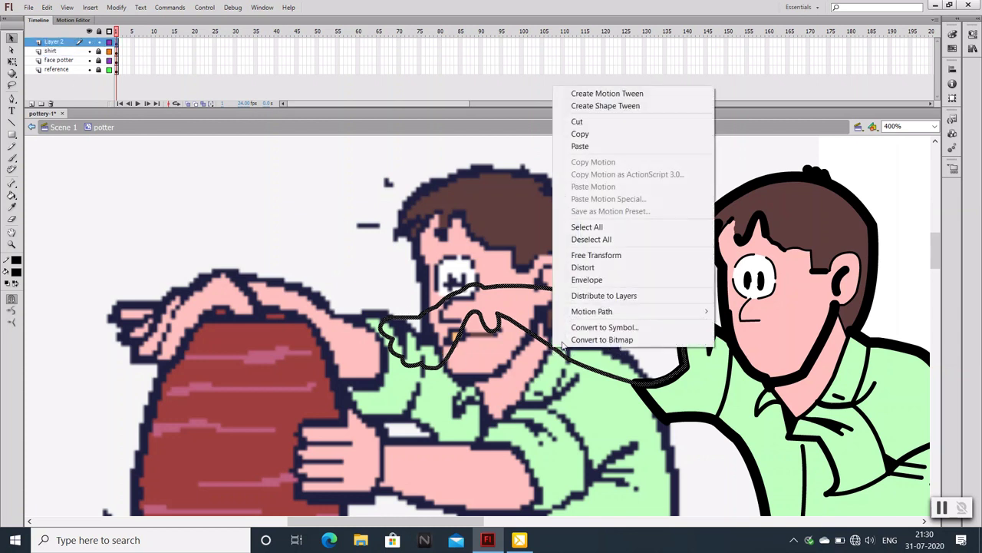
left_click(606, 325)
type("hand")
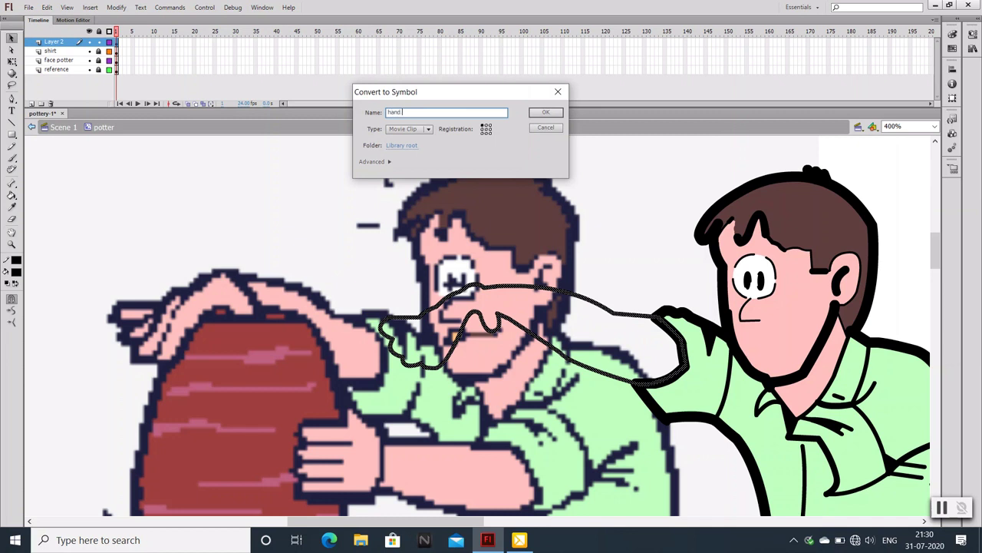
key("Return")
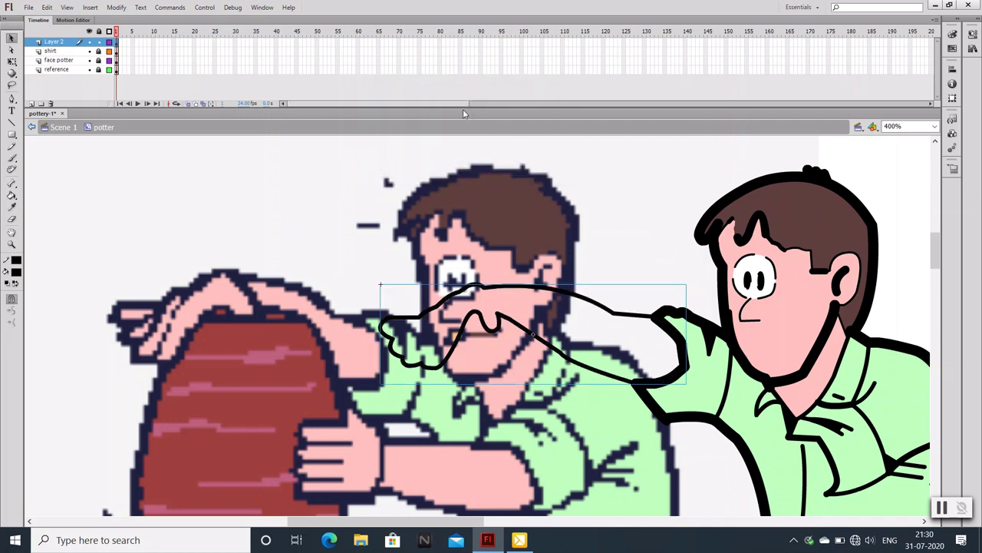
Sample the pink skin colour from the potter artwork
double_click(555, 359)
left_click(104, 126)
left_click(11, 207)
left_click(358, 338)
left_click(12, 38)
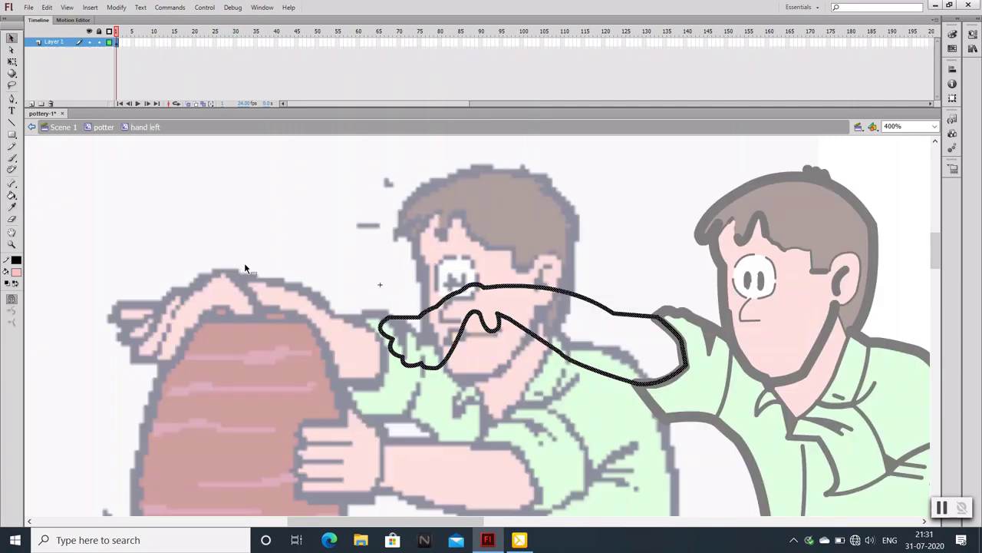
Inside the hand left symbol, fill the arm shape pink and zoom out to 200%
double_click(592, 308)
left_click(11, 196)
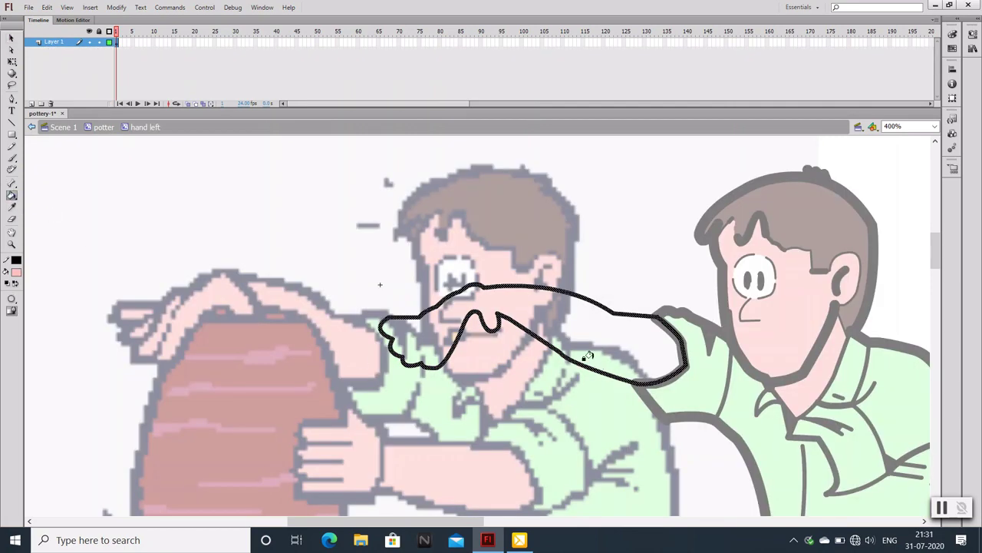
left_click(588, 354)
left_click(12, 38)
left_click(308, 247)
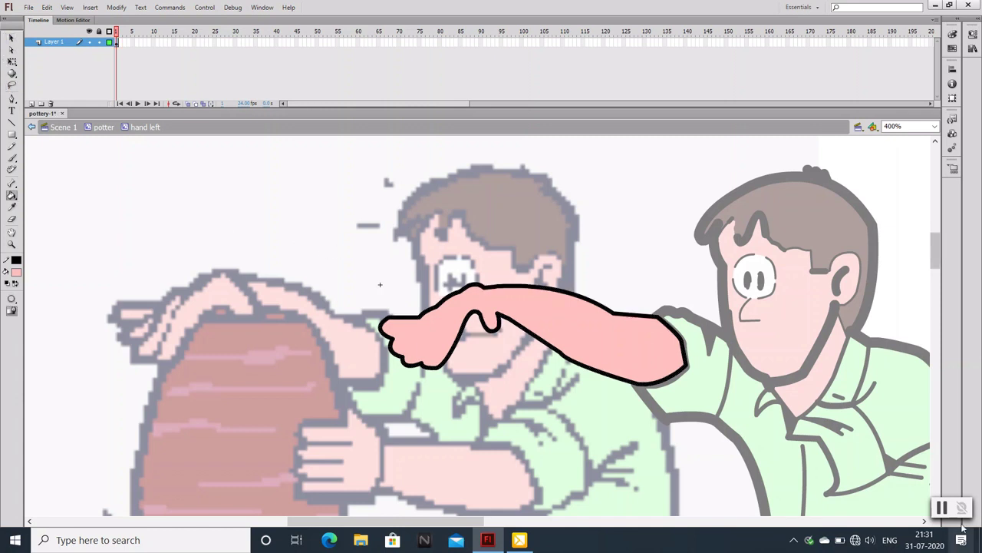
key("ctrl+minus")
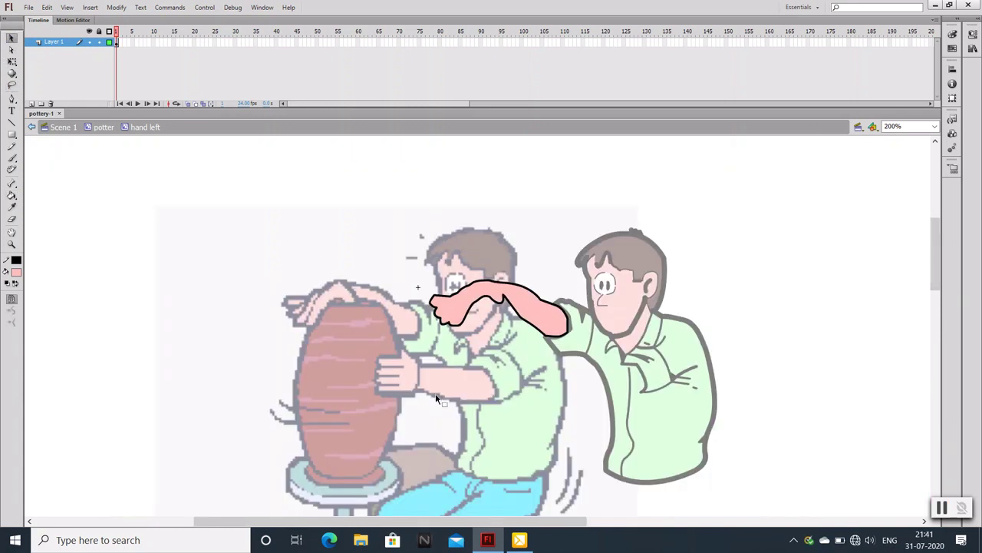
Dismiss the inverse kinematics warning and draw finger lines on the pink hand
key("x")
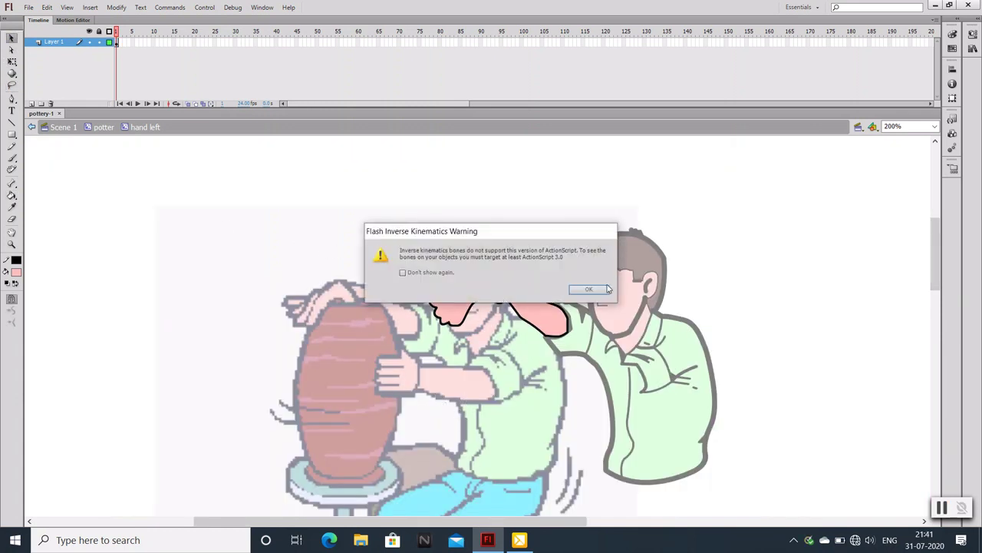
left_click(591, 289)
key("n")
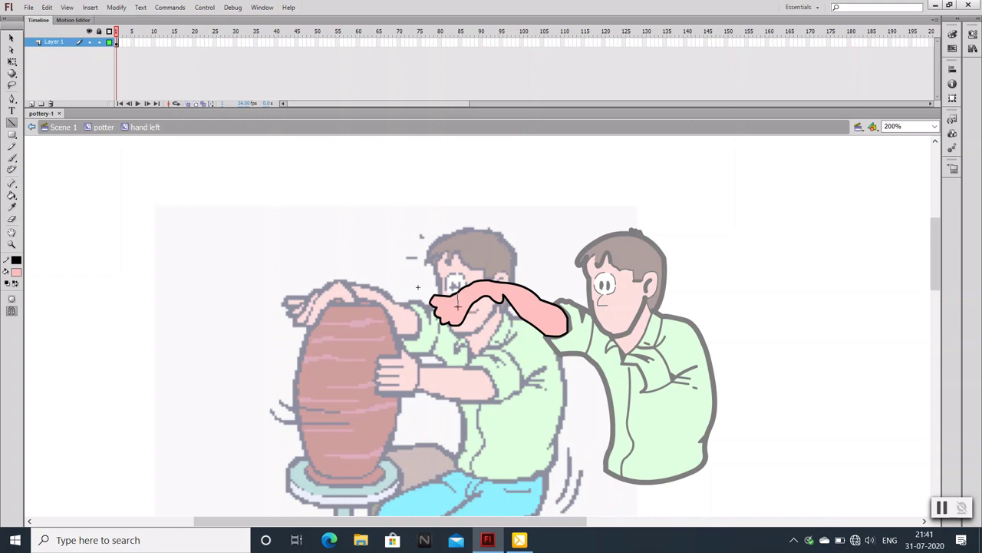
left_click_drag(458, 294, 446, 322)
key("v")
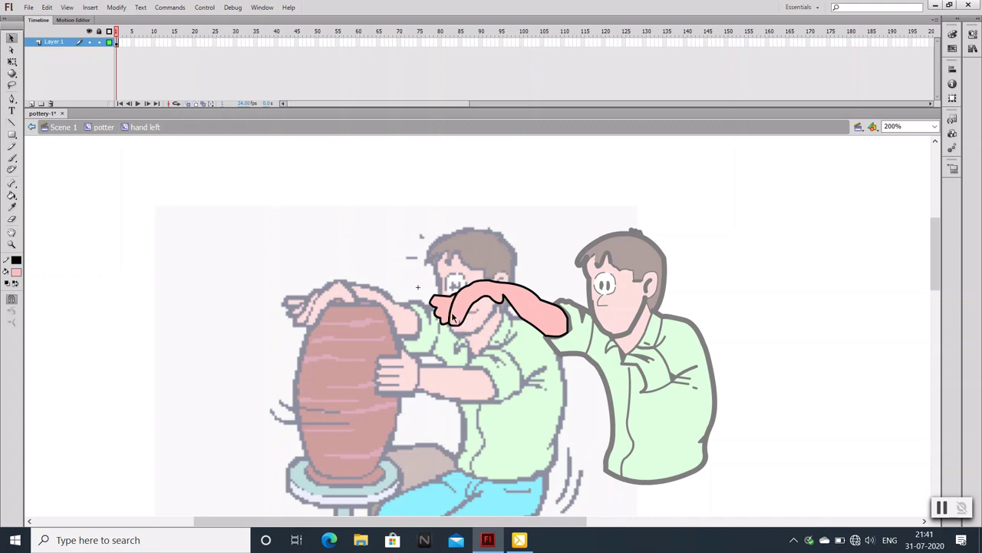
key("n")
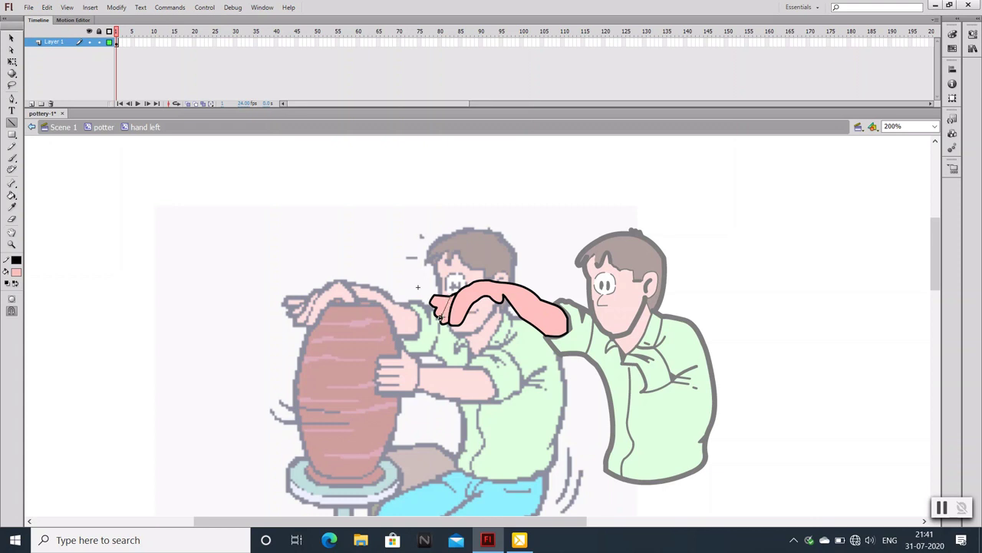
left_click_drag(450, 298, 439, 318)
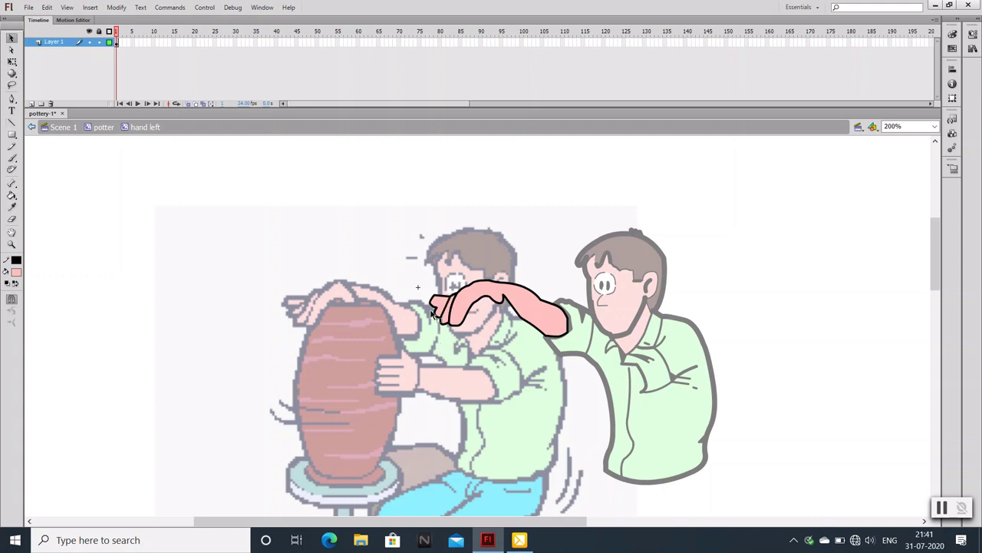
left_click_drag(450, 296, 439, 306)
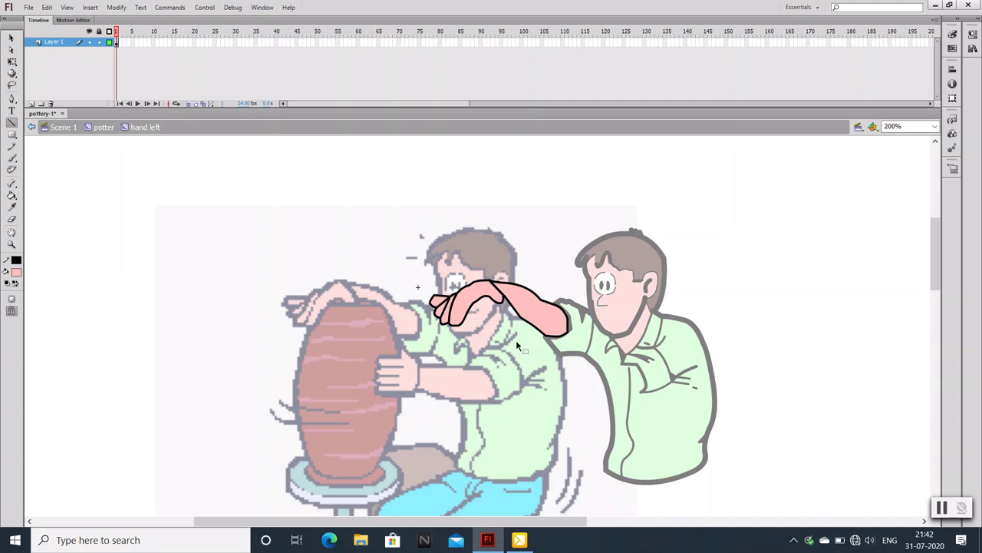
key("v")
key("v")
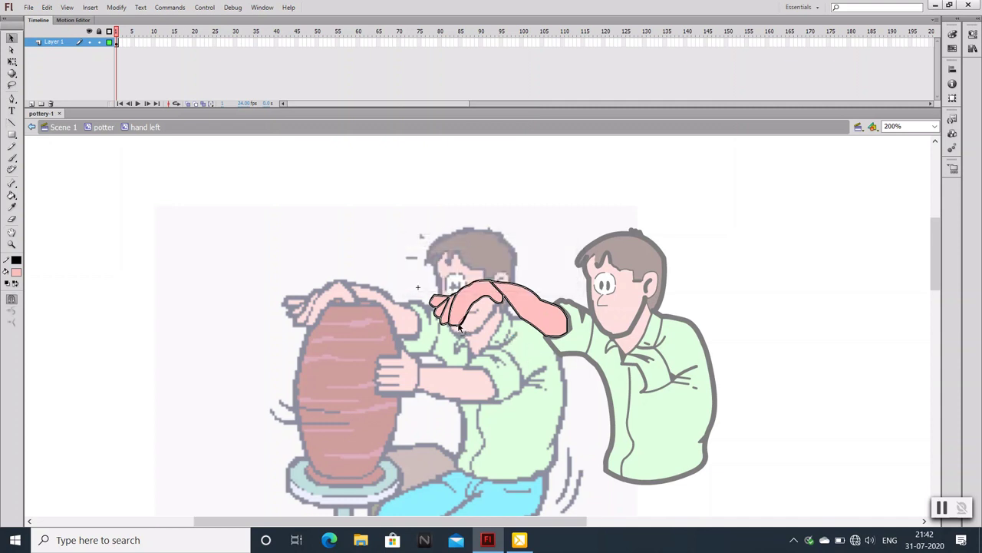
Rename the hand symbol's layer to 'hand left' and return to the potter symbol
key("n")
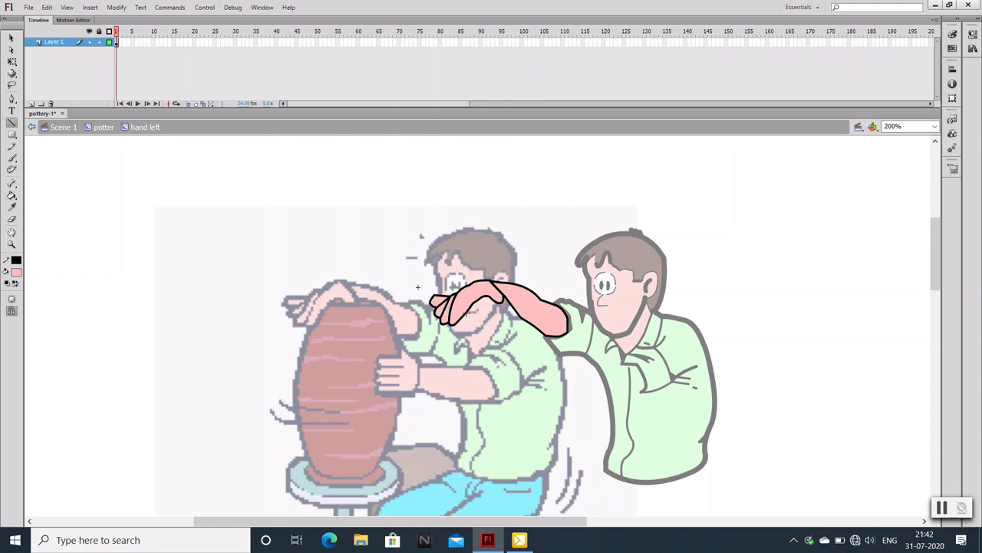
key("v")
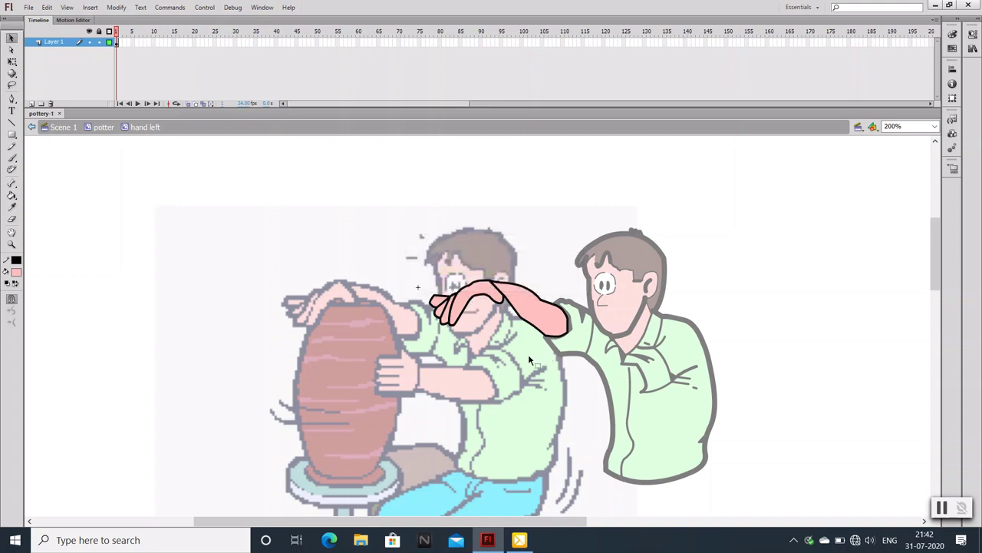
scroll(528, 357, "down", 1)
scroll(527, 369, "down", 1)
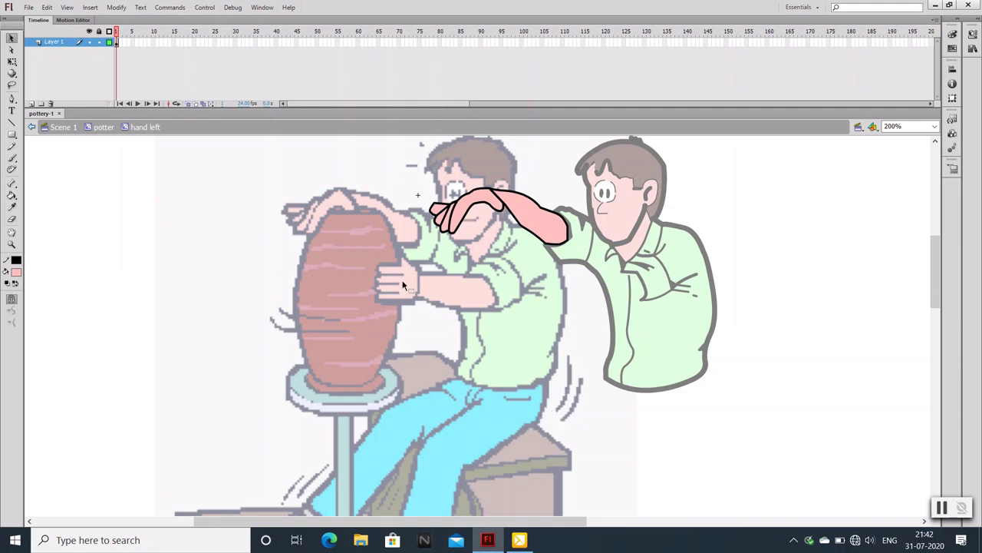
double_click(58, 42)
type("H")
type("eft")
key("Return")
left_click(101, 126)
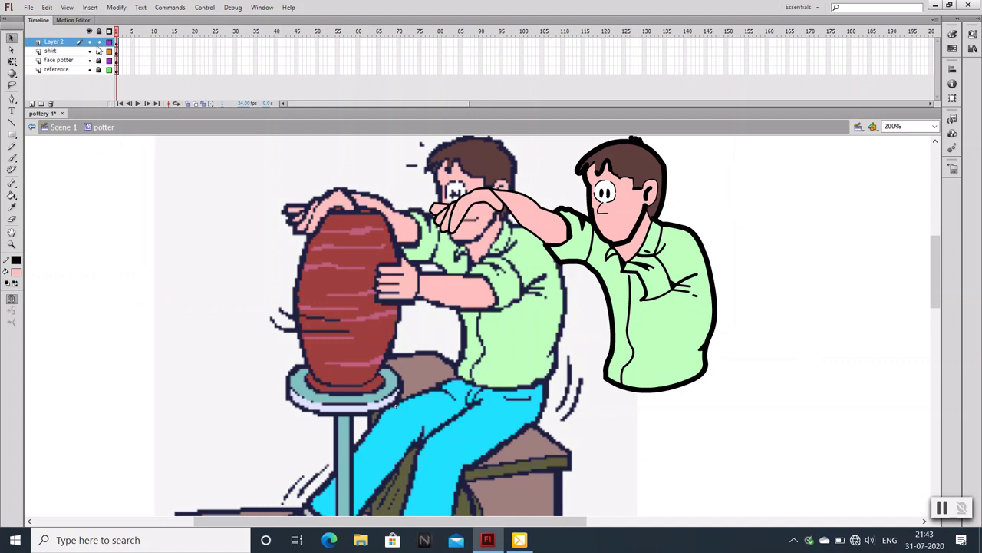
Rename the potter's Layer 2 to 'hand left' and add a new layer above it
double_click(50, 42)
type("hand le")
type("ft")
key("Return")
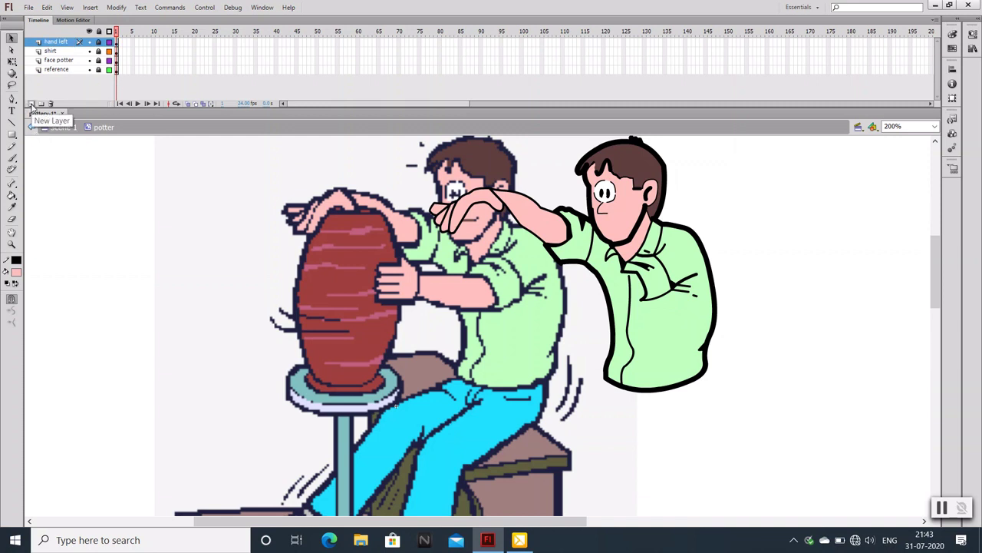
left_click(31, 103)
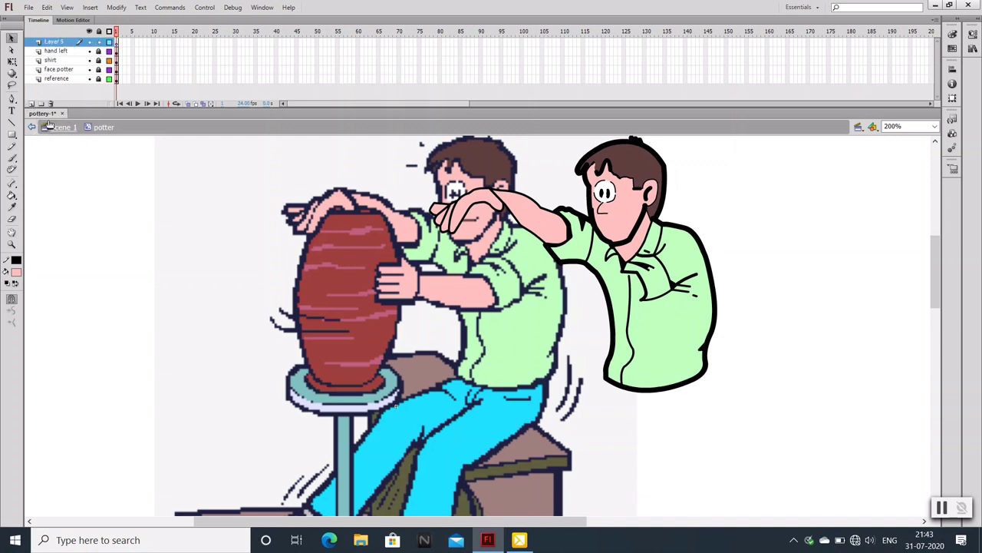
key("p")
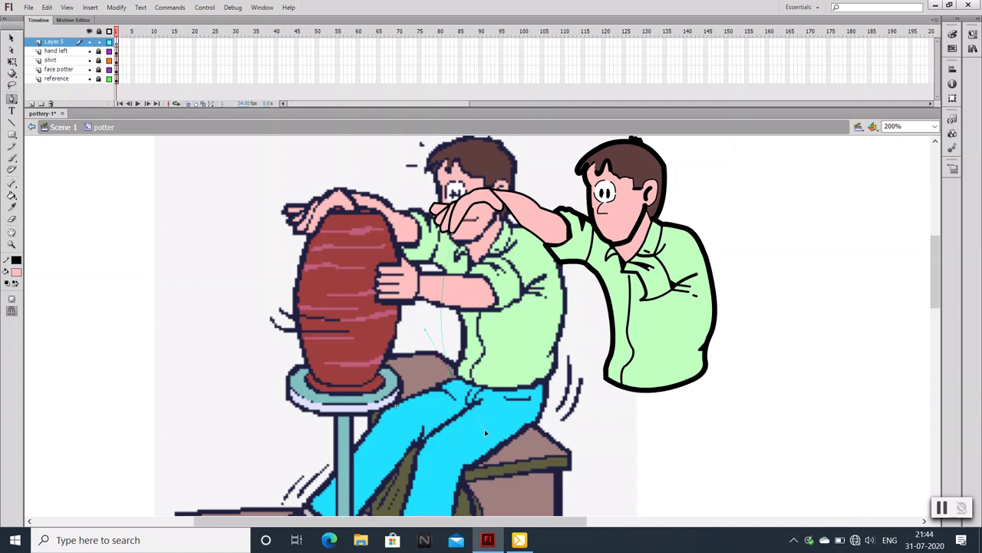
Pen-trace the pot outline from the belt up its right side and across its curved top
left_click_drag(454, 379, 485, 432)
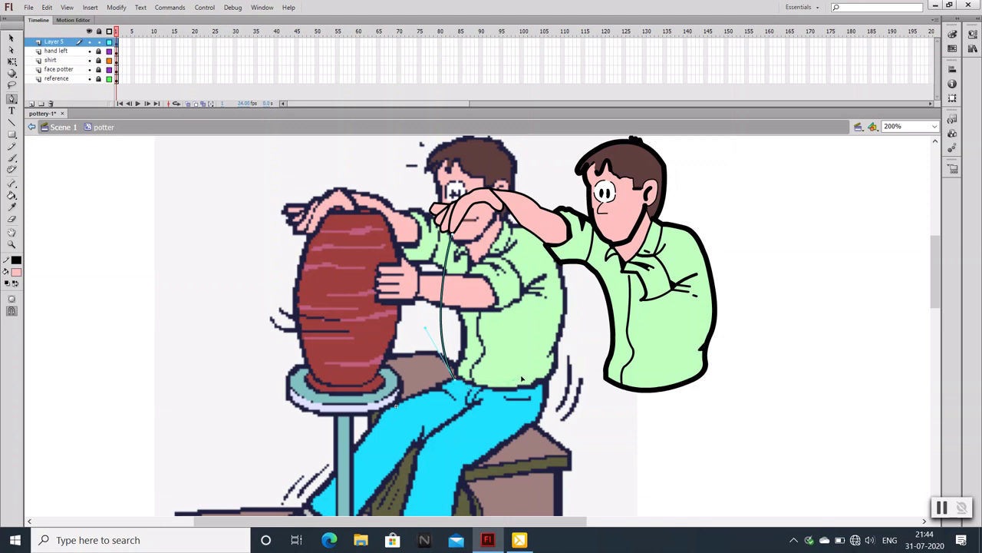
left_click_drag(515, 381, 545, 362)
left_click(526, 214)
left_click(525, 217)
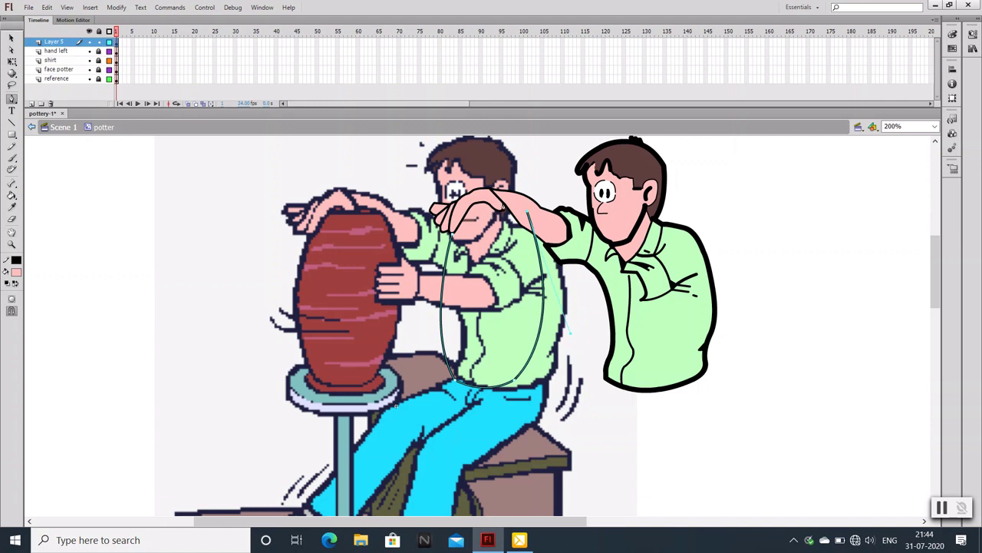
left_click(491, 206)
left_click_drag(464, 213, 471, 212)
left_click(12, 37)
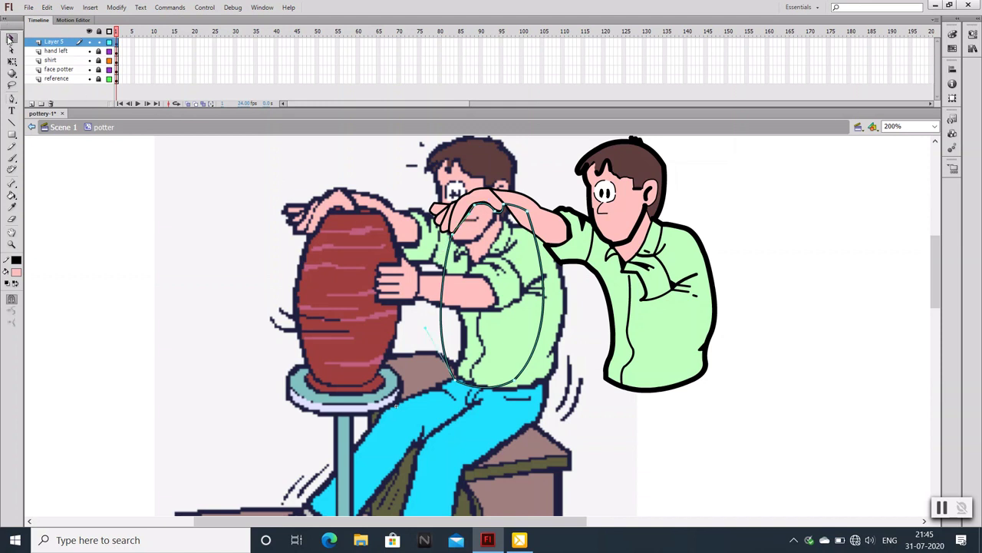
Convert the selected outline into a movie clip symbol named 'pottery'
left_click(468, 387)
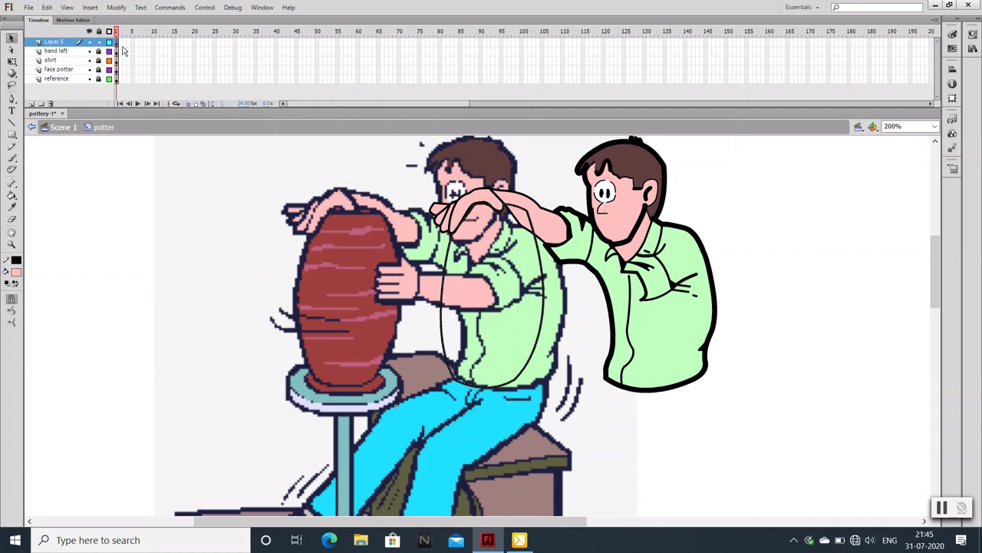
right_click(486, 390)
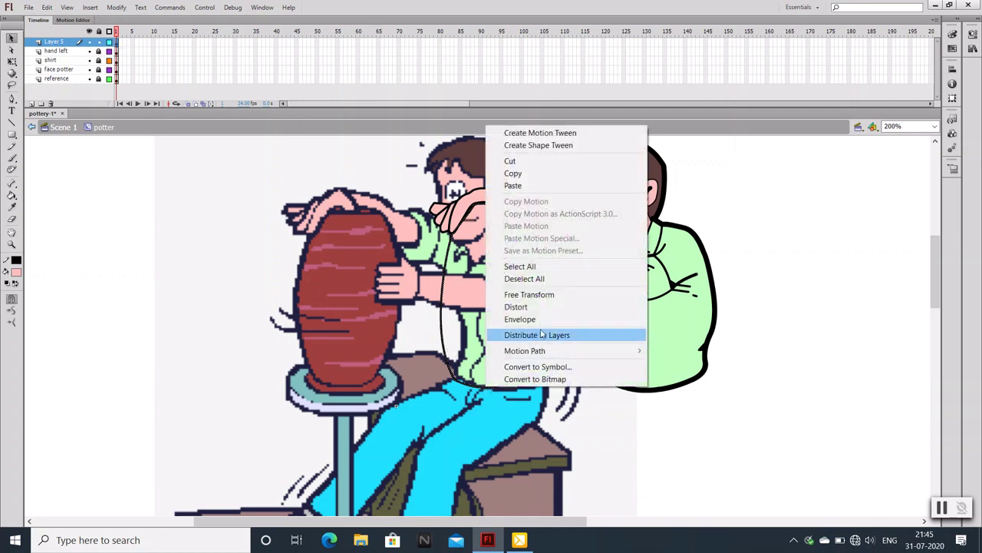
left_click(546, 367)
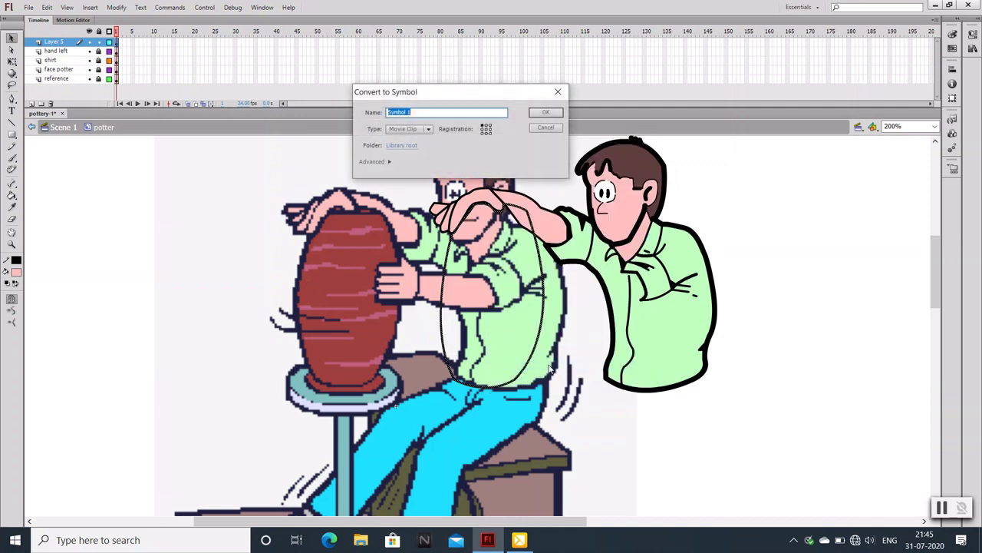
type("potter")
key("Return")
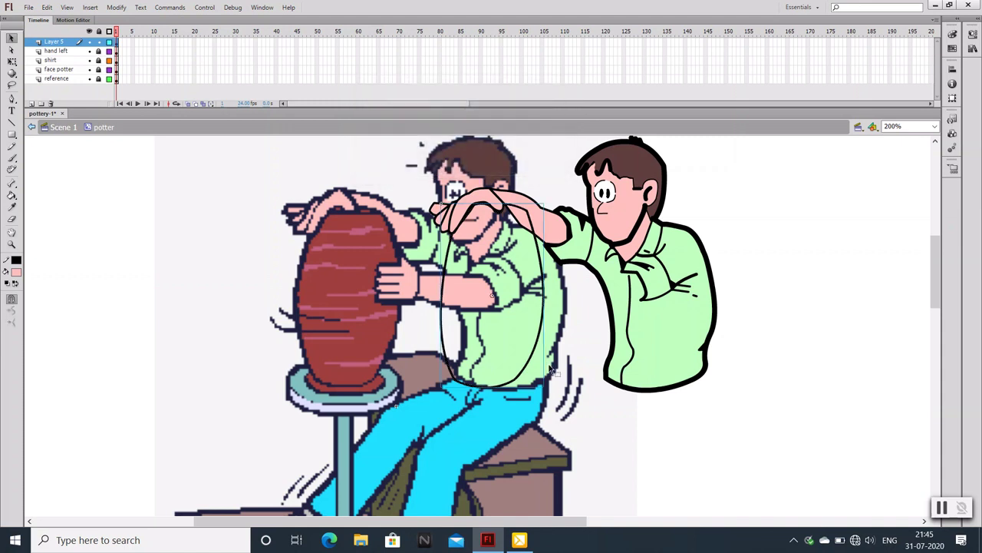
Sample the reference vase's dark red as the fill colour
left_click(12, 207)
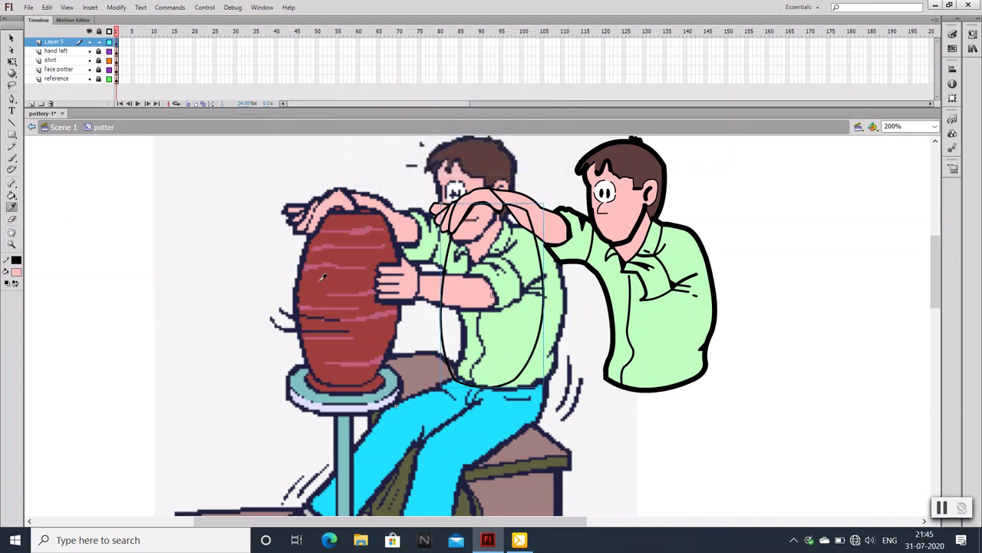
left_click(322, 277)
left_click(11, 37)
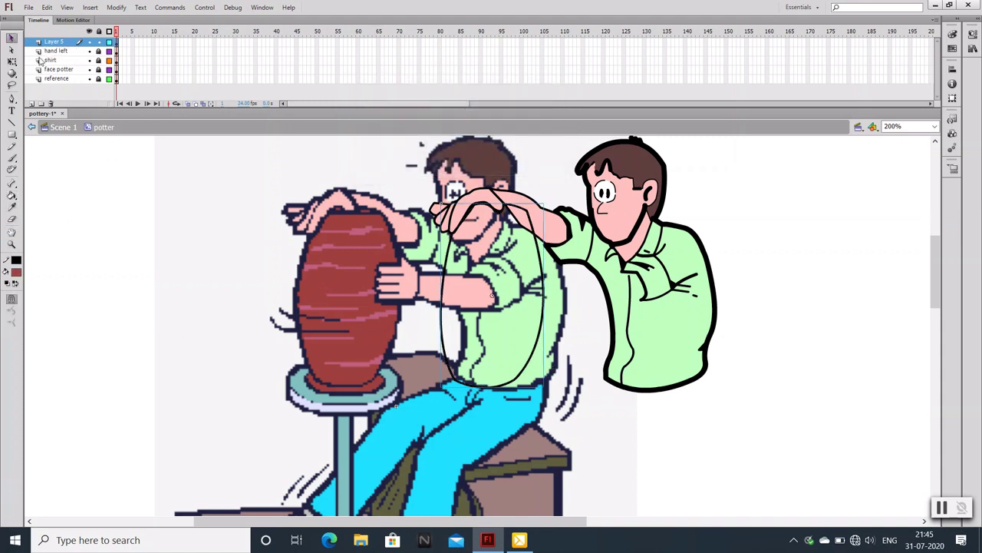
Inside the pottery symbol, fill the pot oval with dark red
double_click(514, 378)
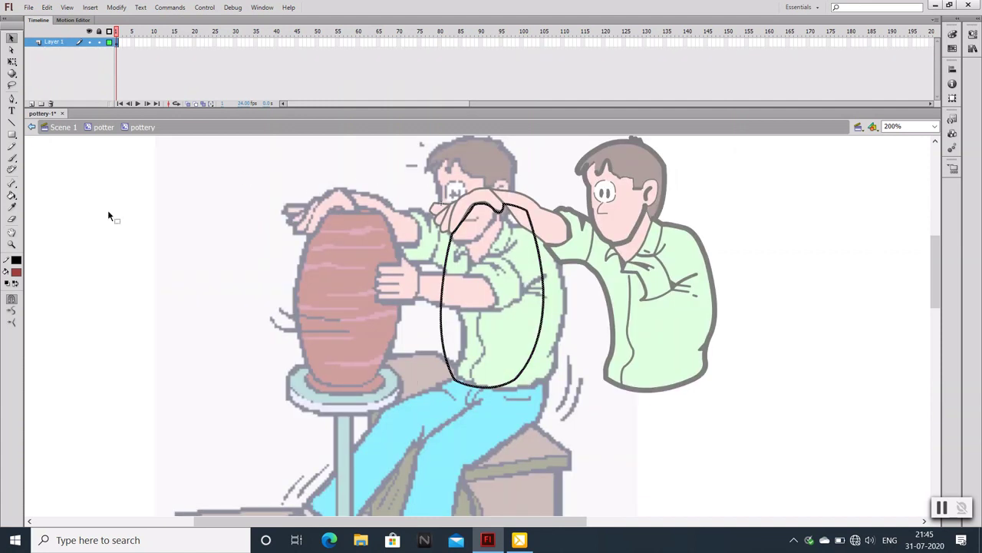
key("k")
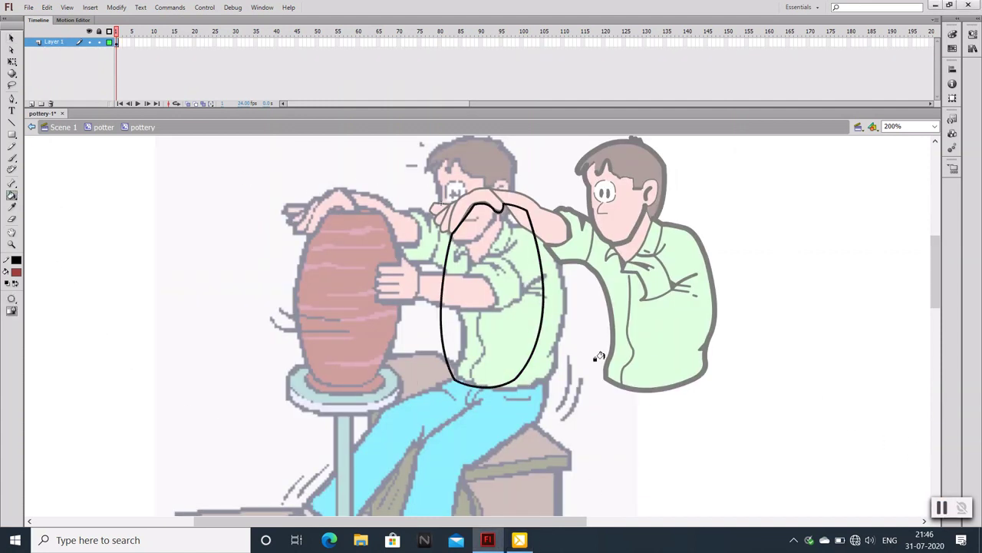
left_click(533, 323)
left_click(12, 39)
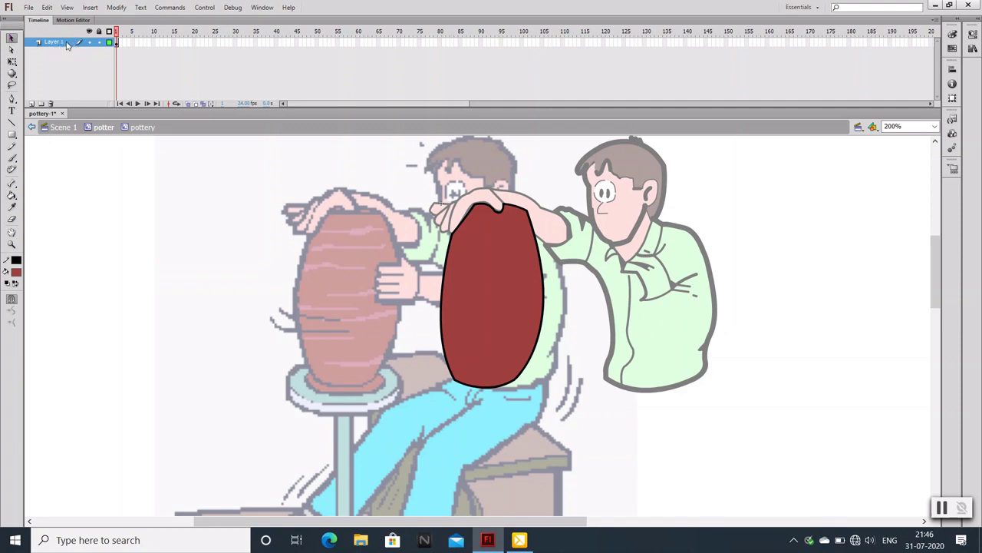
Set the pot shape's stroke thickness to 5
left_click(116, 43)
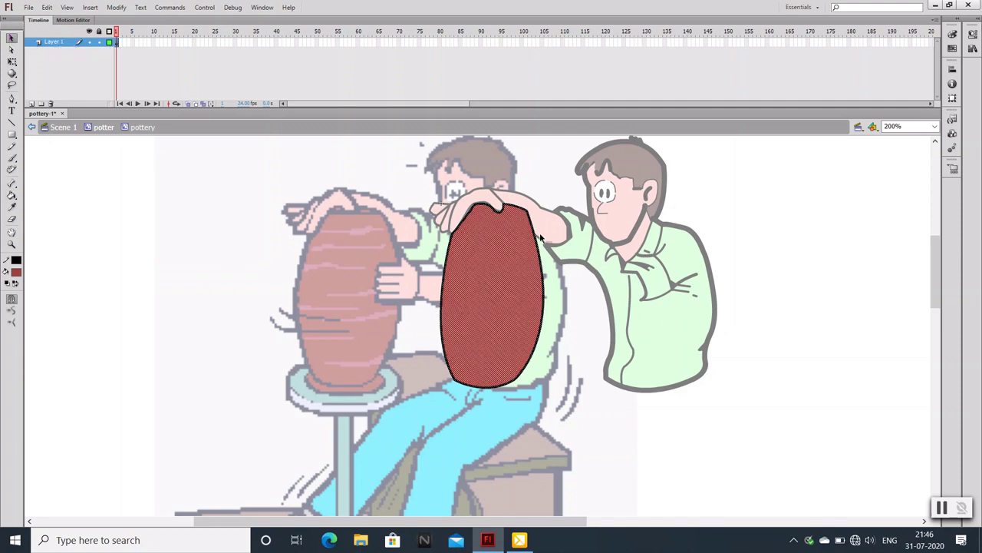
left_click(972, 34)
left_click(930, 139)
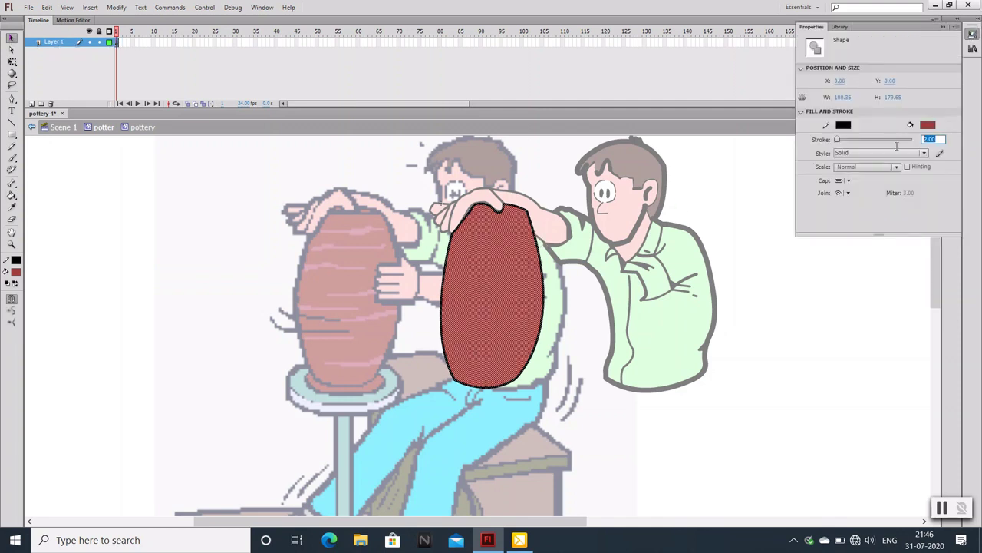
type("5")
key("Return")
left_click(734, 275)
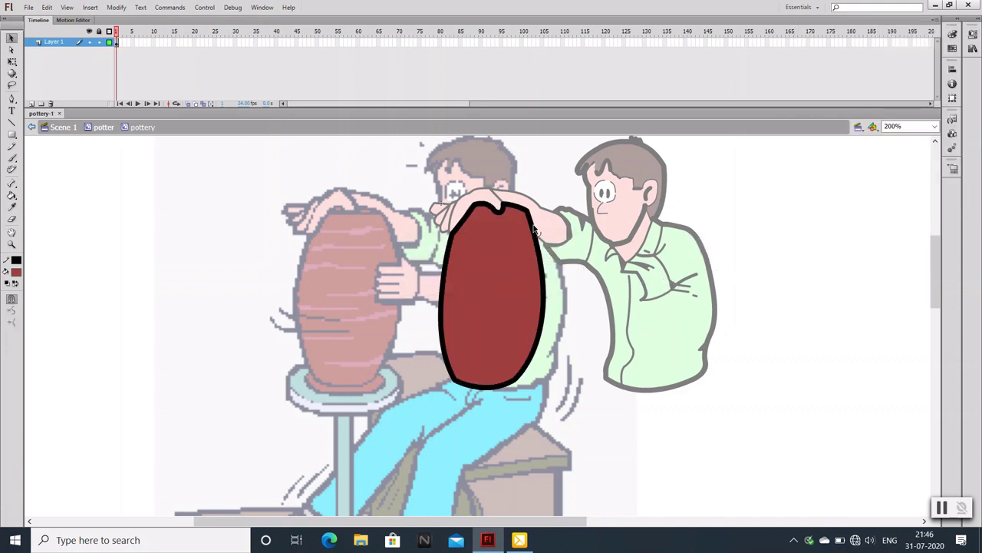
Check the line stroke settings and pull the pot's top edge into a notch
key("n")
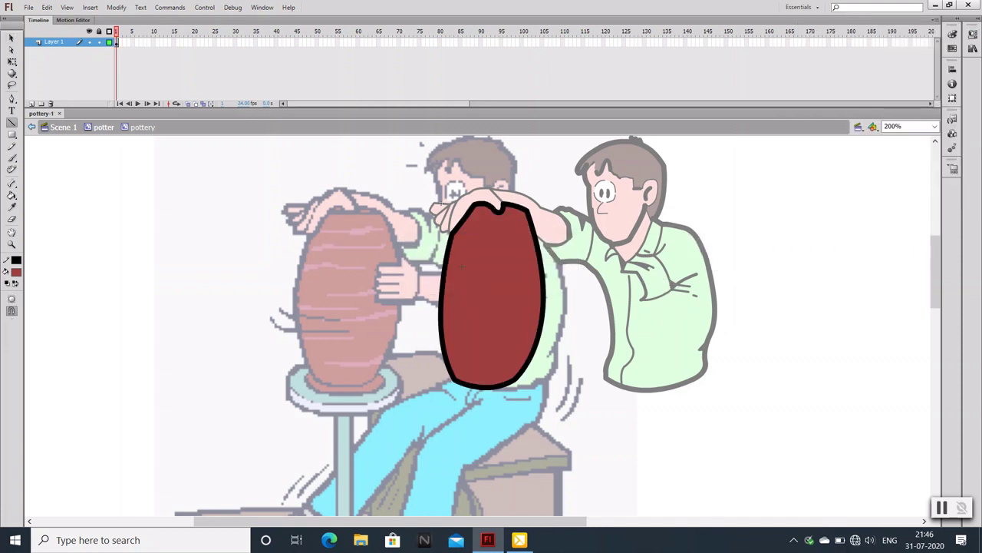
left_click(973, 34)
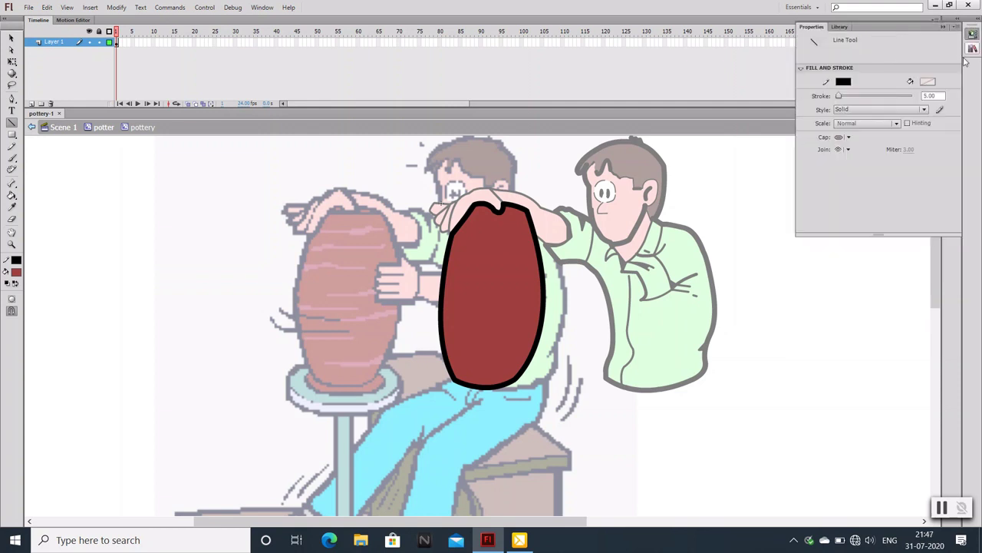
left_click(949, 27)
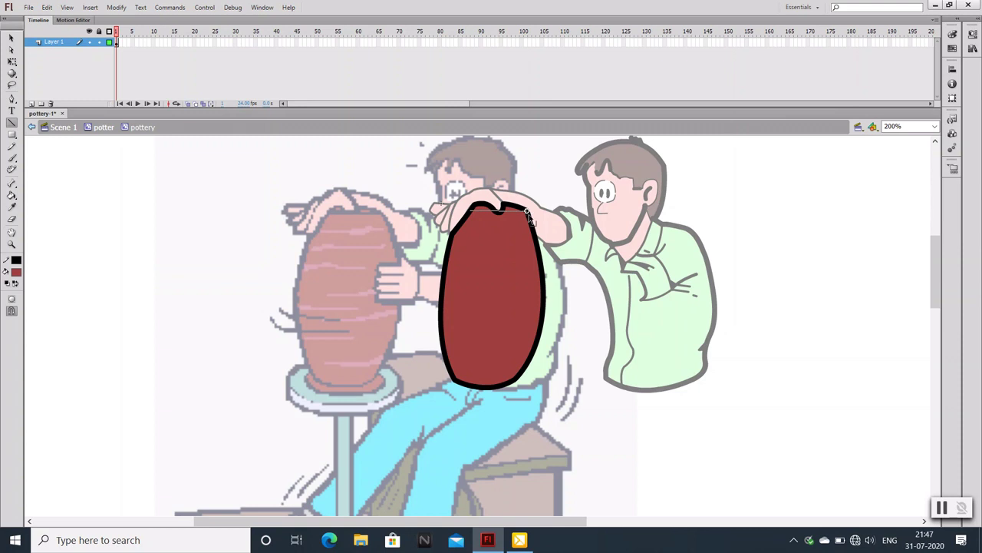
key("v")
double_click(506, 215)
left_click_drag(502, 216, 492, 215)
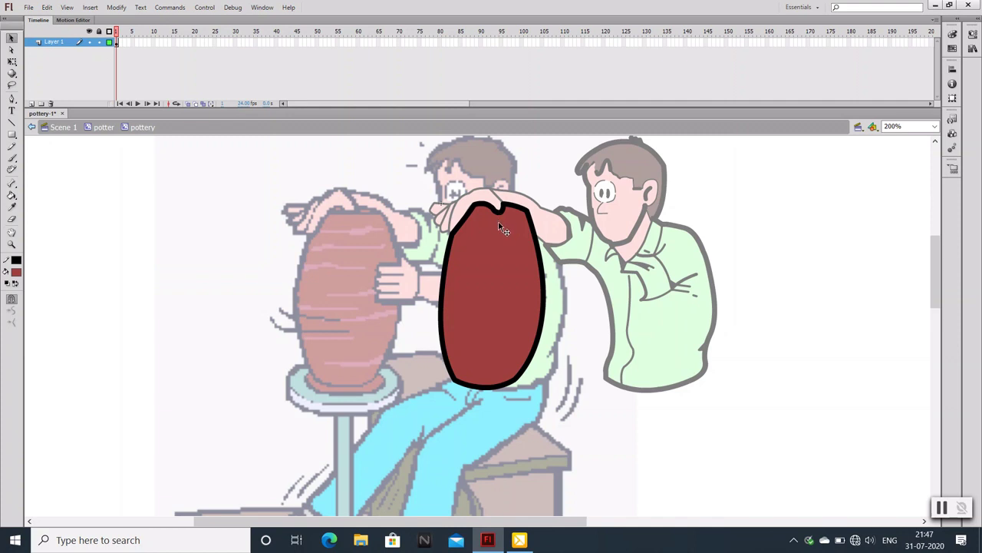
Lock the pot's layer, rename it 'pottery', and add a new layer above
left_click(98, 42)
double_click(52, 42)
type("pott")
key("Return")
left_click(30, 103)
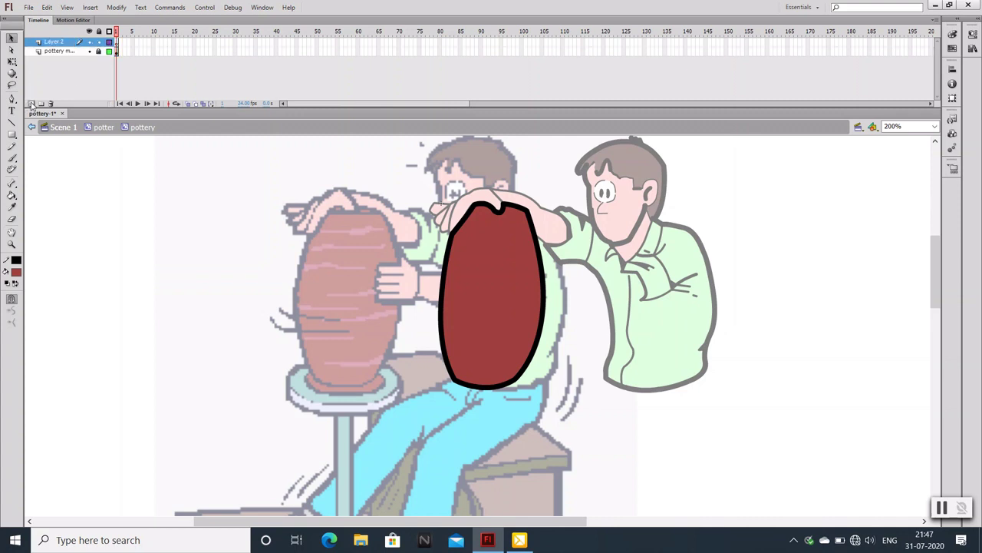
Draw a line across the pot's top and bend it into a curved rim
key("p")
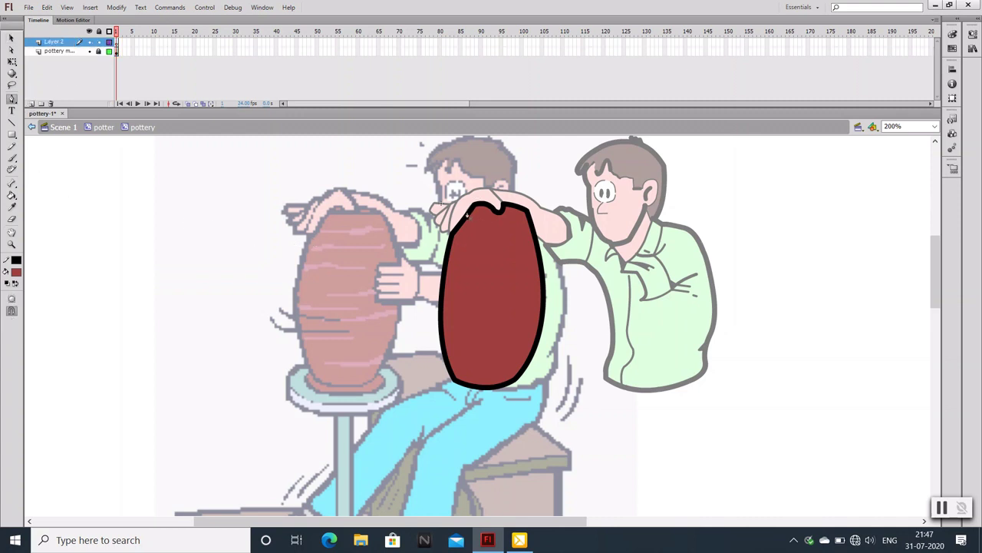
left_click(428, 194)
key("v")
key("n")
left_click_drag(471, 208, 522, 208)
key("v")
left_click_drag(499, 217, 470, 208)
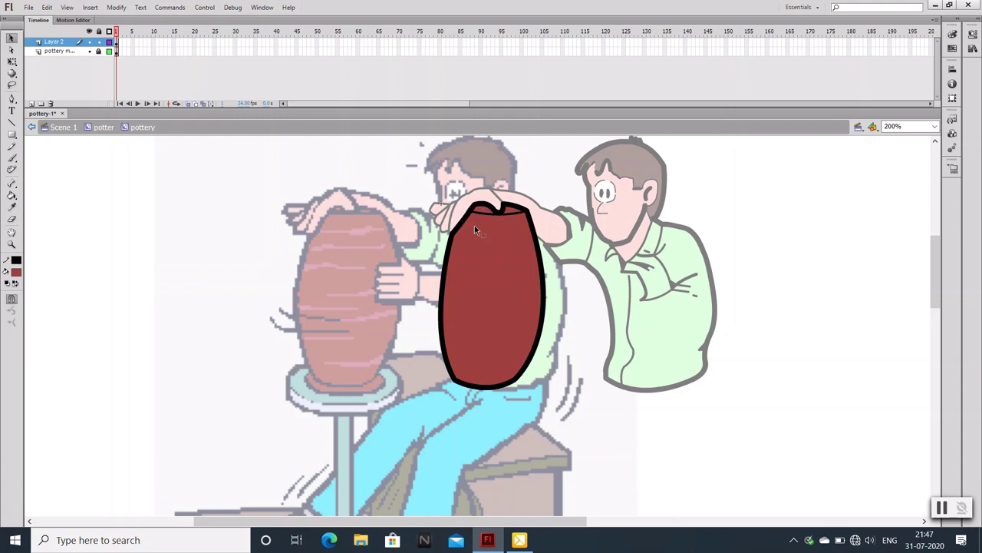
Select the pot and save the document
left_click(496, 274)
key("ctrl+s")
left_click(479, 375)
left_click(422, 380)
Inspect the bottom outline's stroke, lock the pottery layer and zoom in on the pot
left_click_drag(531, 374, 419, 393)
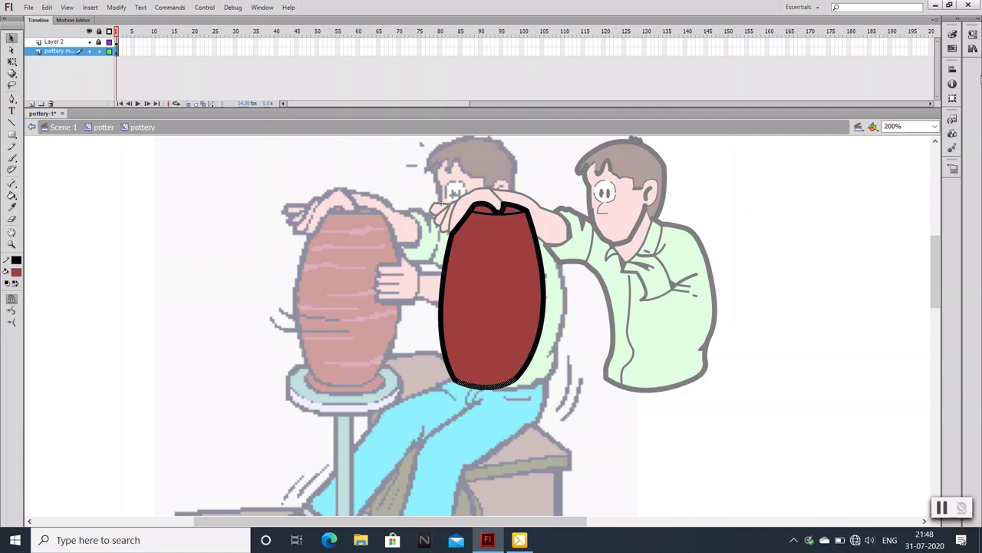
left_click(972, 34)
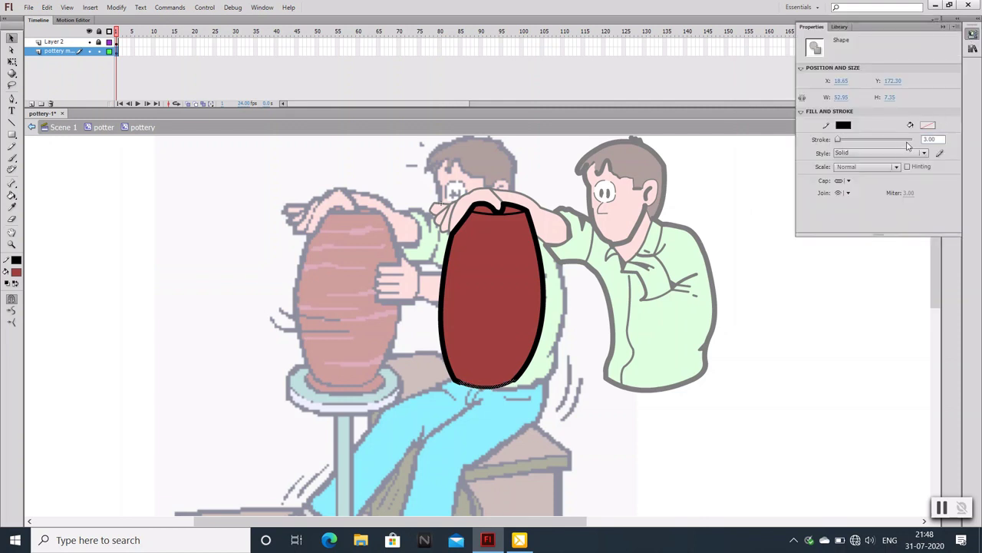
left_click(772, 408)
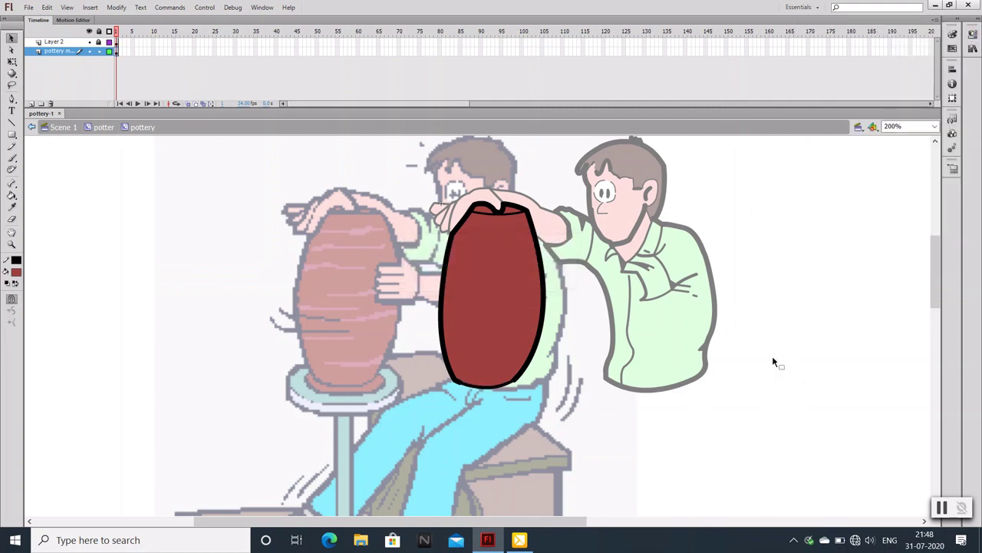
left_click(98, 50)
key("p")
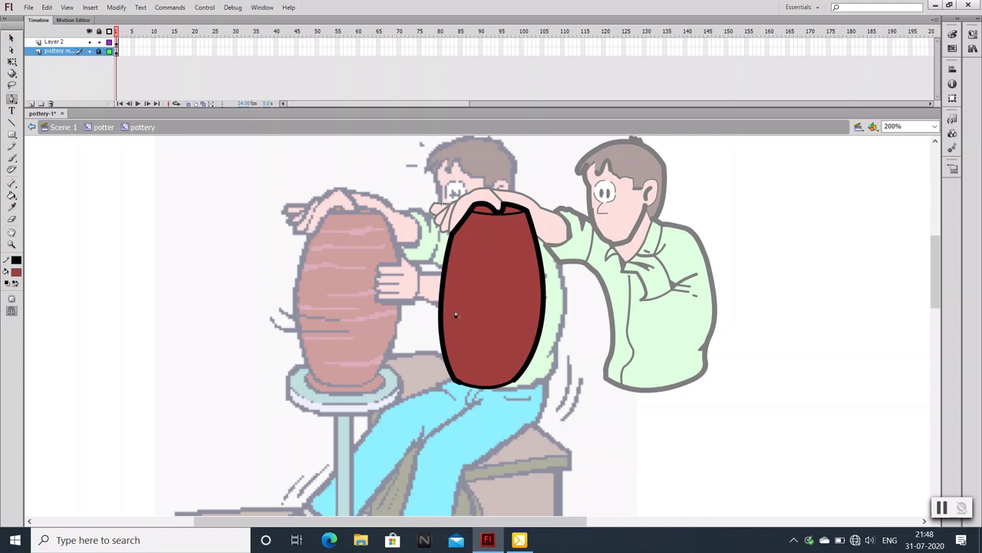
key("ctrl+=")
Zoom in on the pot's top and draw a curved rim line on Layer 2
key("v")
left_click_drag(482, 195, 507, 250)
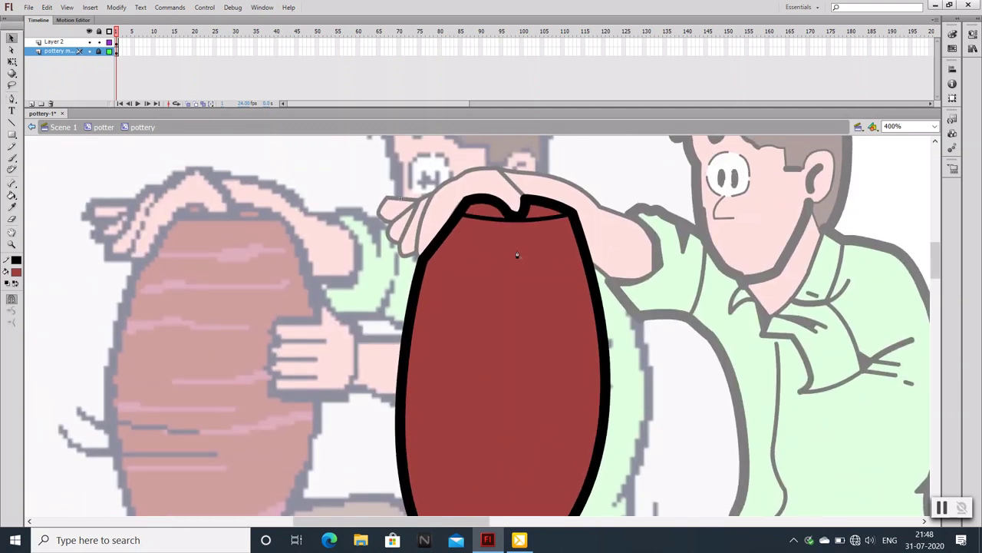
key("p")
left_click(534, 252)
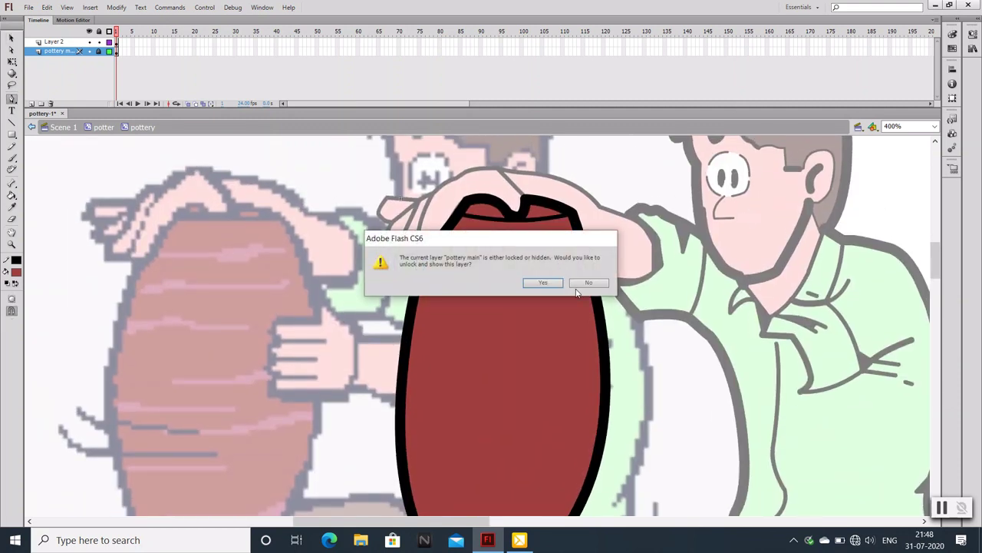
left_click(587, 282)
left_click(65, 42)
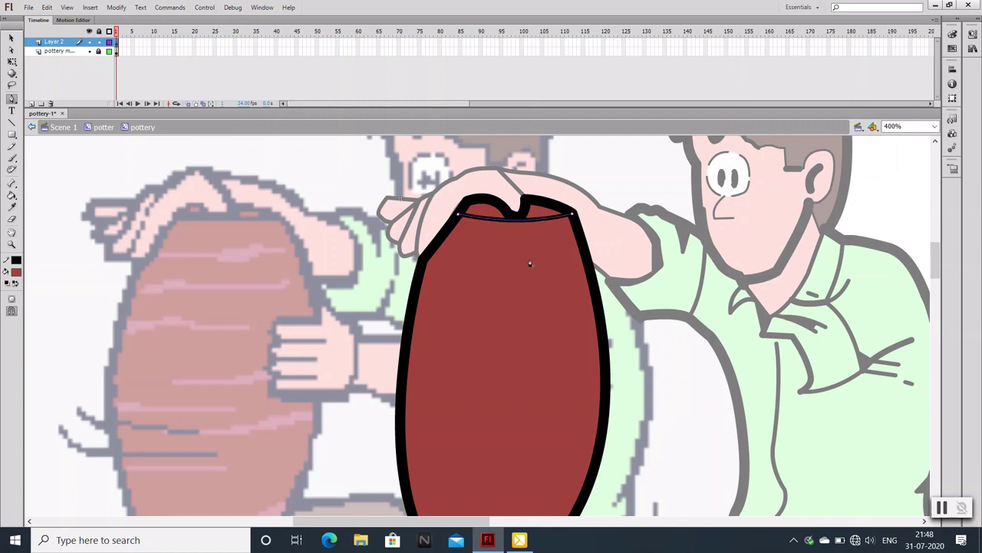
key("Escape")
Draw a closed, elongated streak path with a small hook just below the rim
left_click(524, 256)
left_click(546, 256)
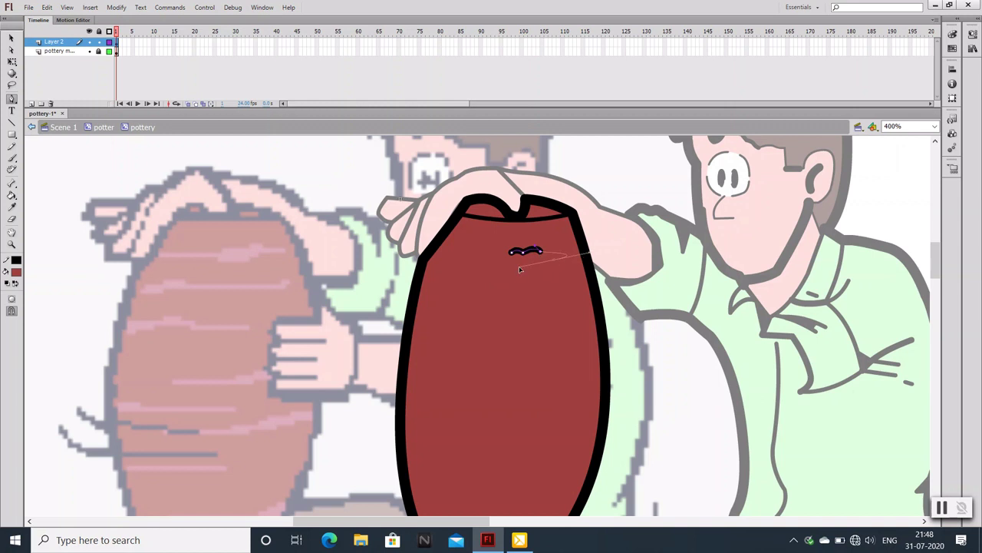
left_click_drag(568, 256, 589, 253)
left_click(535, 265)
left_click(508, 262)
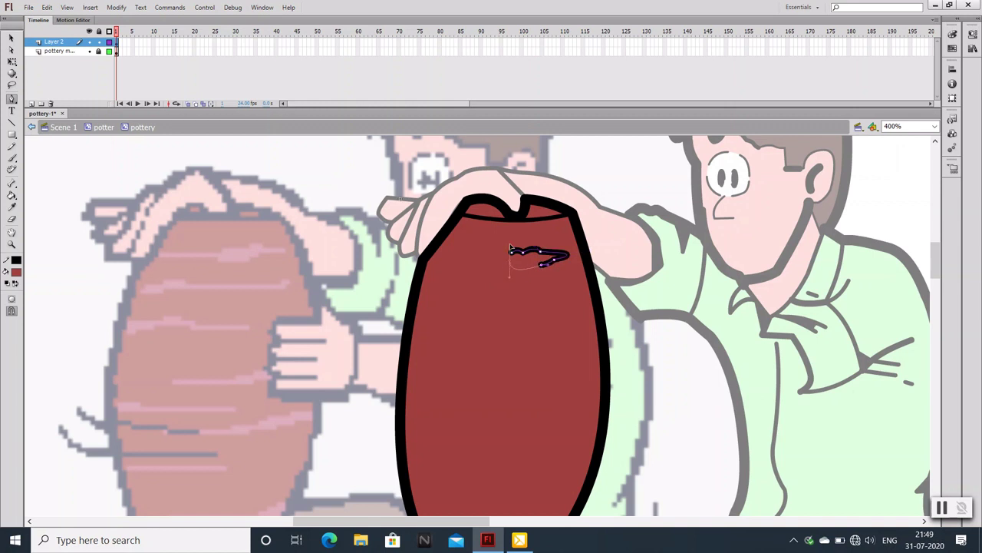
left_click(510, 252)
left_click(437, 256)
left_click_drag(437, 257, 418, 244)
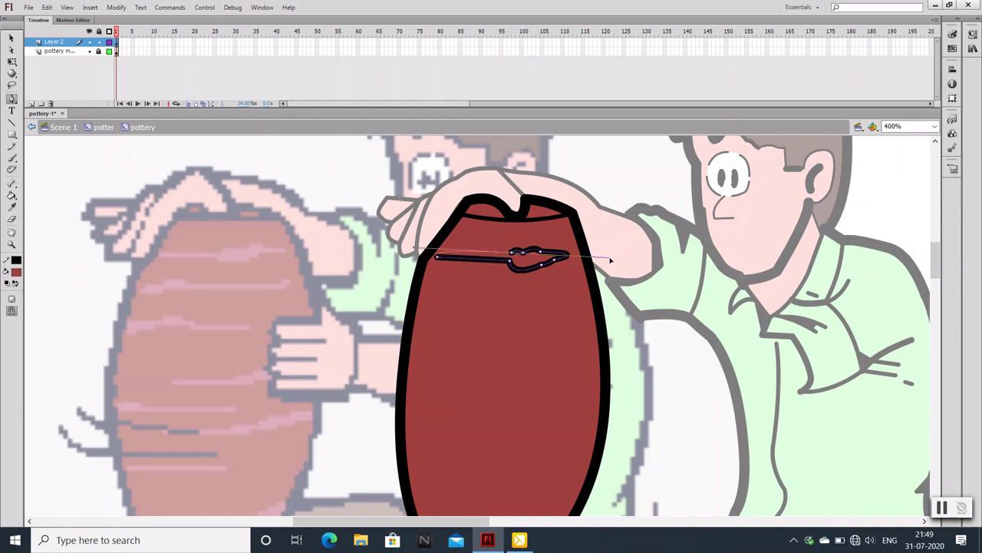
left_click(12, 38)
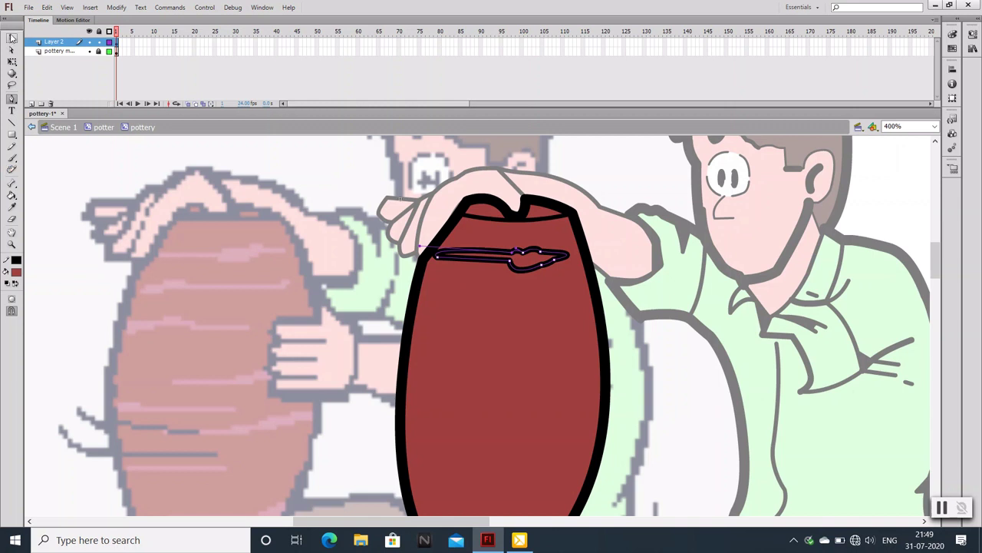
left_click(509, 266)
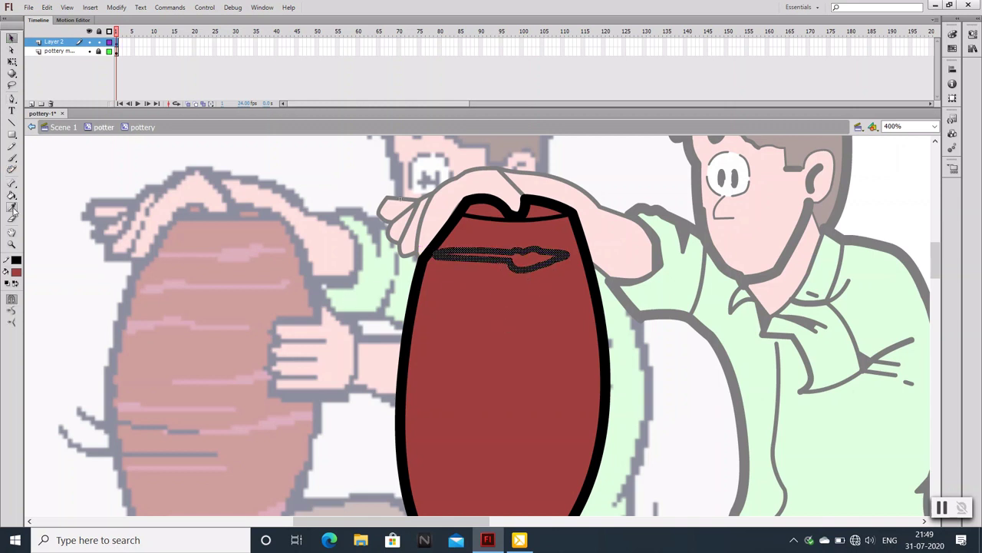
Sample the pink stripe colour from the reference and re-enter the pottery symbol
left_click(102, 127)
left_click(244, 251)
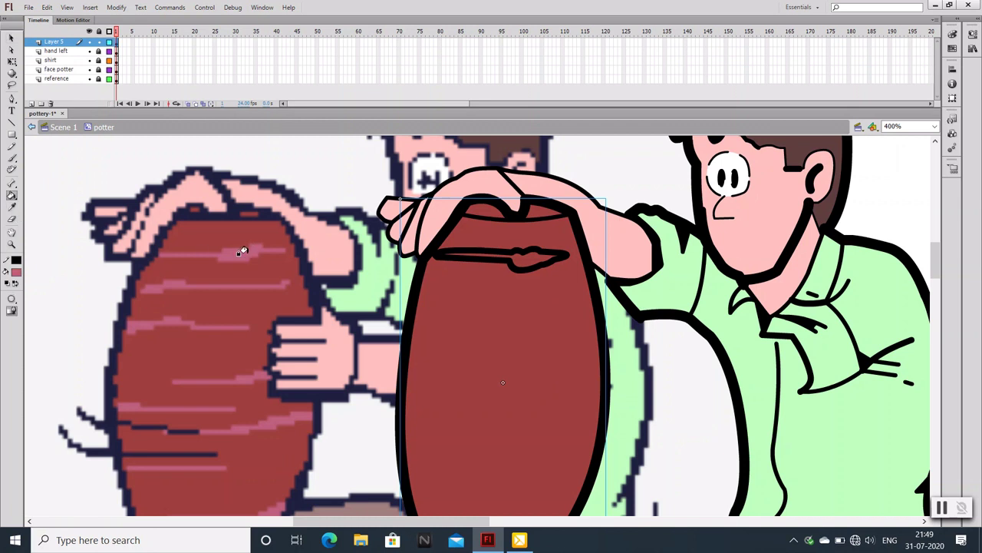
left_click(12, 38)
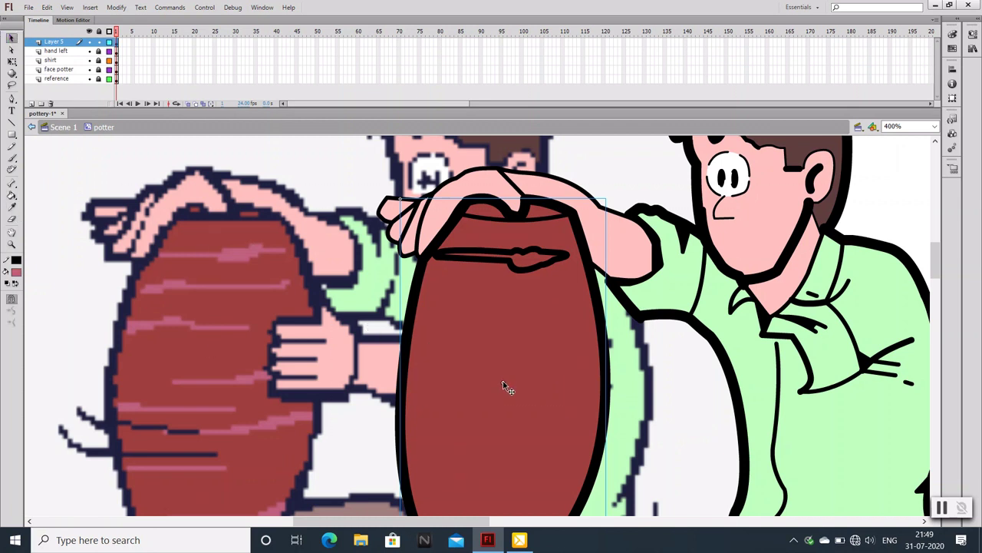
double_click(508, 388)
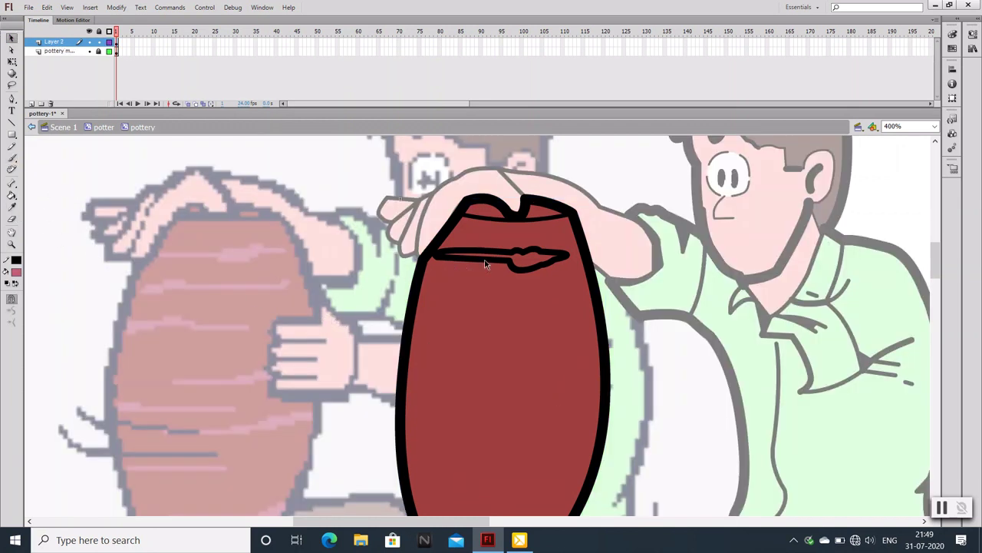
Give the streak a light grey outline and pink fill, then delete the outline
left_click(486, 262)
left_click(16, 273)
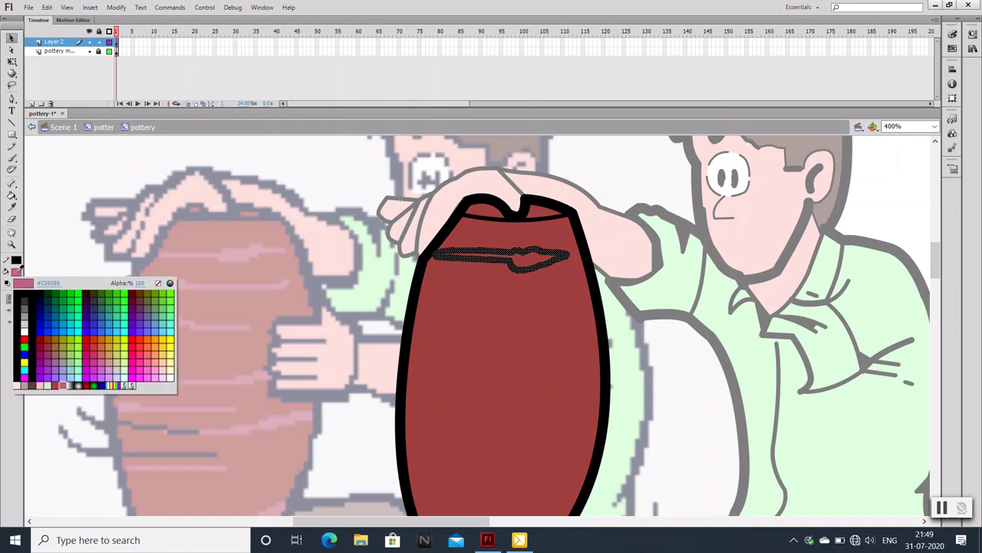
left_click(16, 273)
left_click(16, 259)
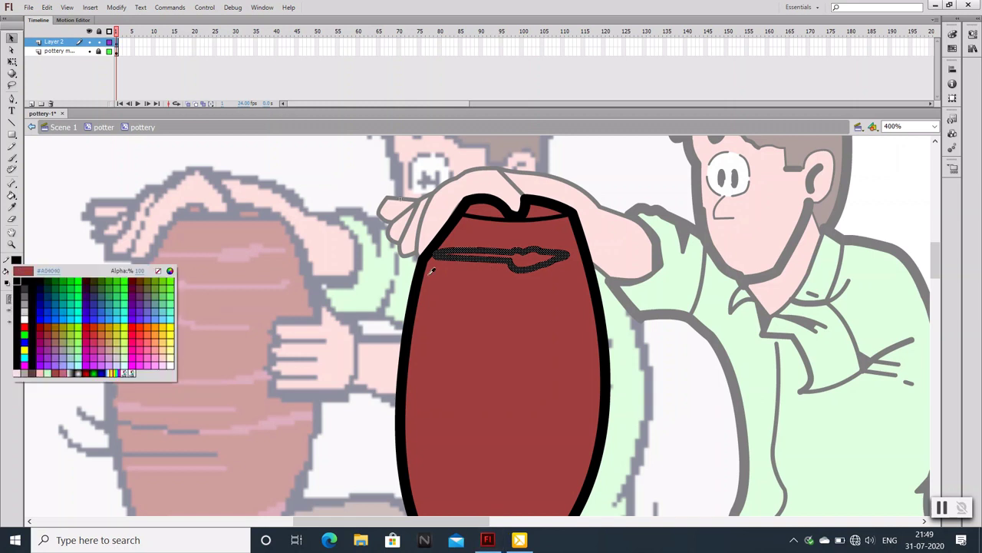
left_click(23, 312)
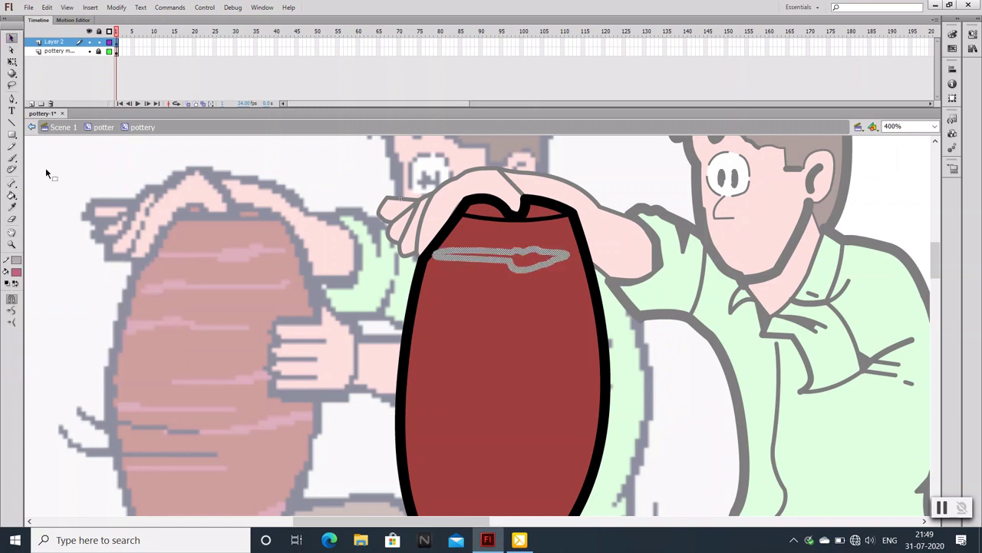
left_click(12, 195)
left_click(495, 264)
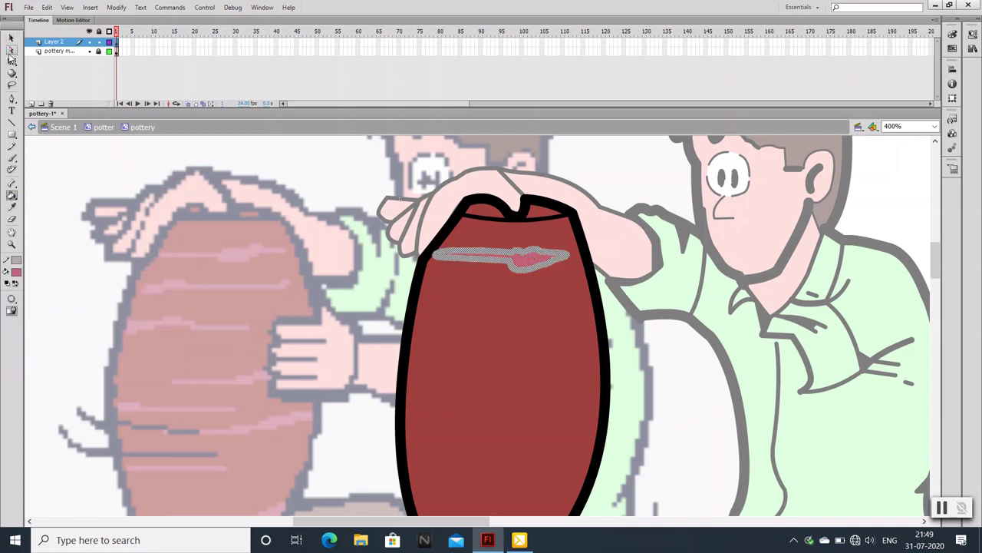
left_click(12, 37)
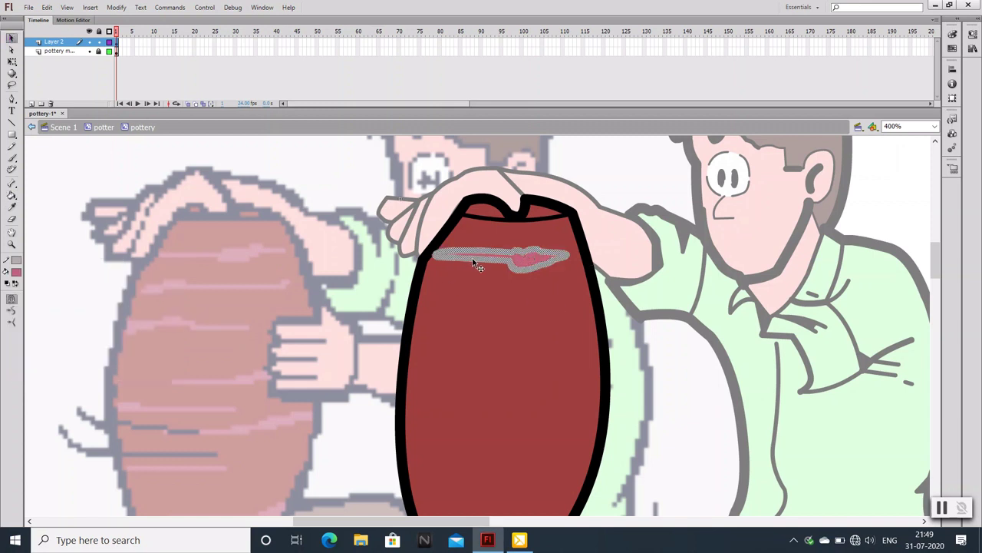
key("Delete")
Drag a copy of the pink stripe lower on the pot and squash it
scroll(521, 248, "down", 2)
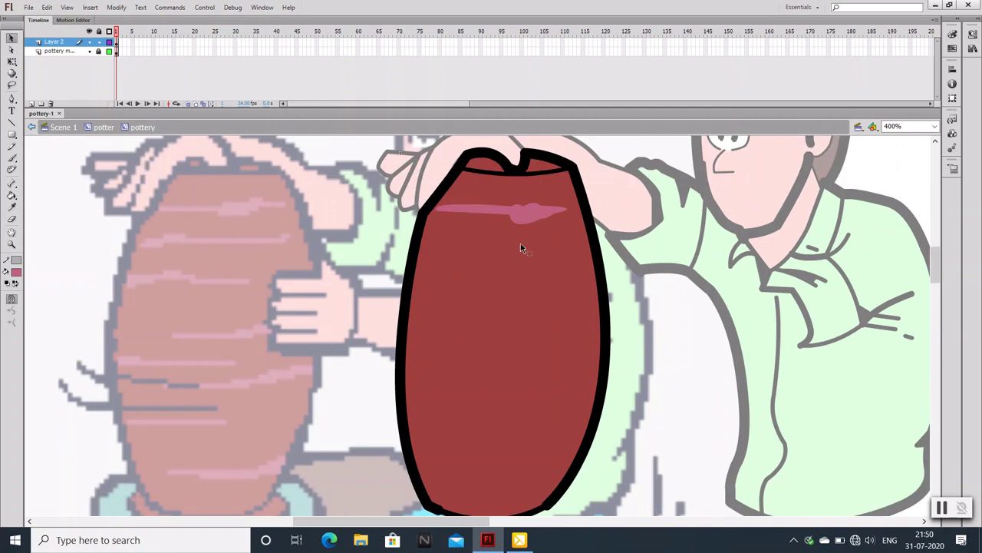
left_click(533, 213)
mouse_move(532, 213)
left_mouse_down()
mouse_move(530, 250)
mouse_move(500, 252)
left_mouse_up()
key("q")
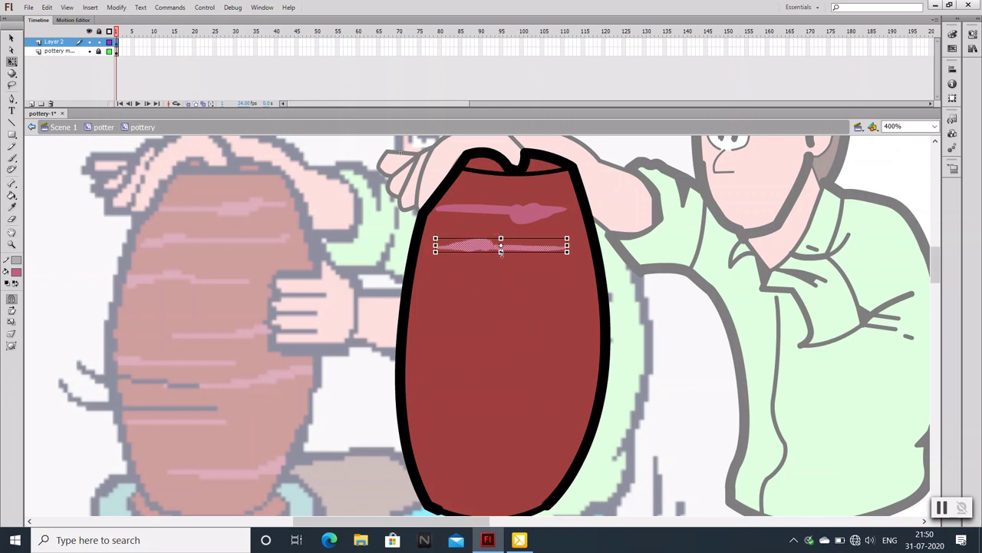
key("v")
left_click(497, 247)
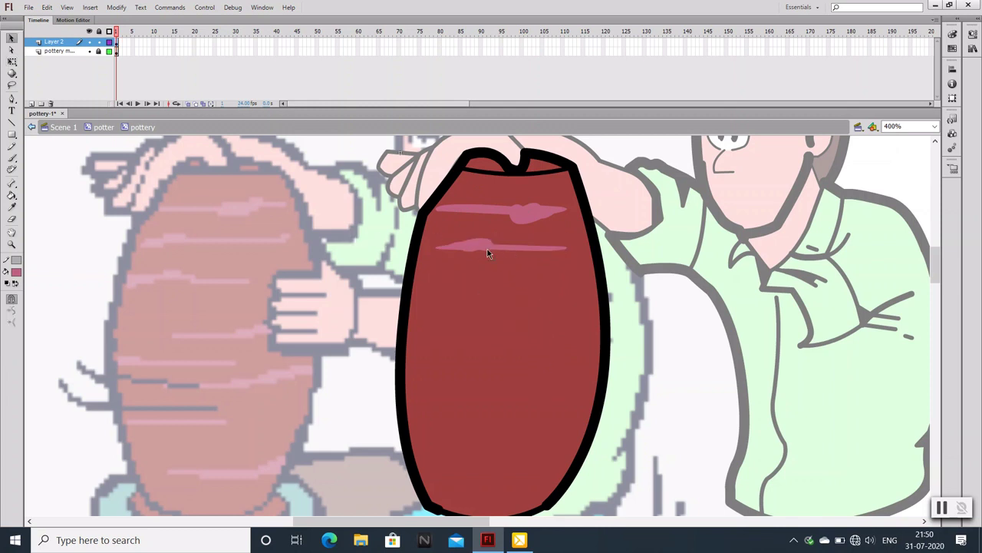
Place two more stripe copies further down the pot and widen the lowest one
left_click(478, 245)
right_click(452, 275)
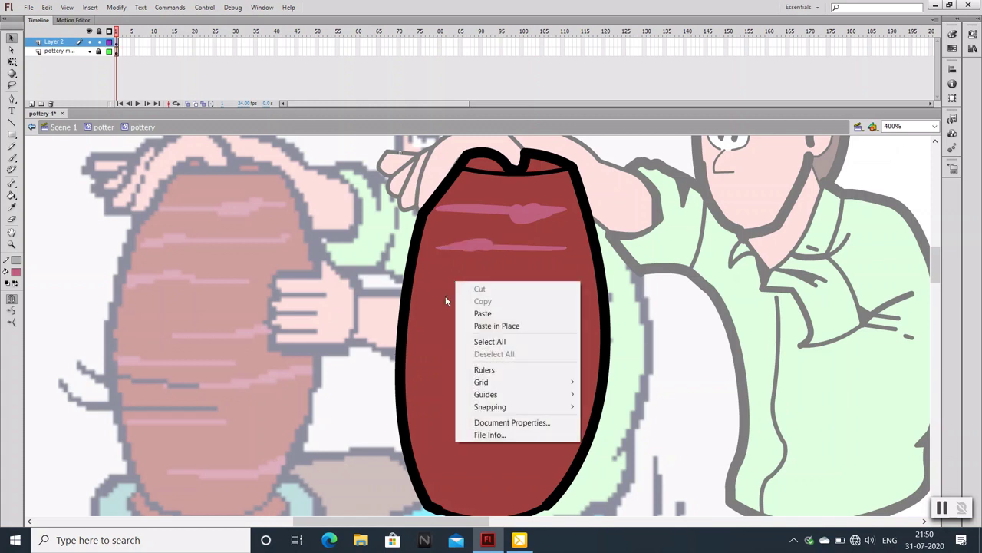
key("Escape")
left_click_drag(479, 261, 467, 277)
mouse_move(598, 316)
left_mouse_down()
mouse_move(514, 318)
mouse_move(513, 331)
left_mouse_up()
key("q")
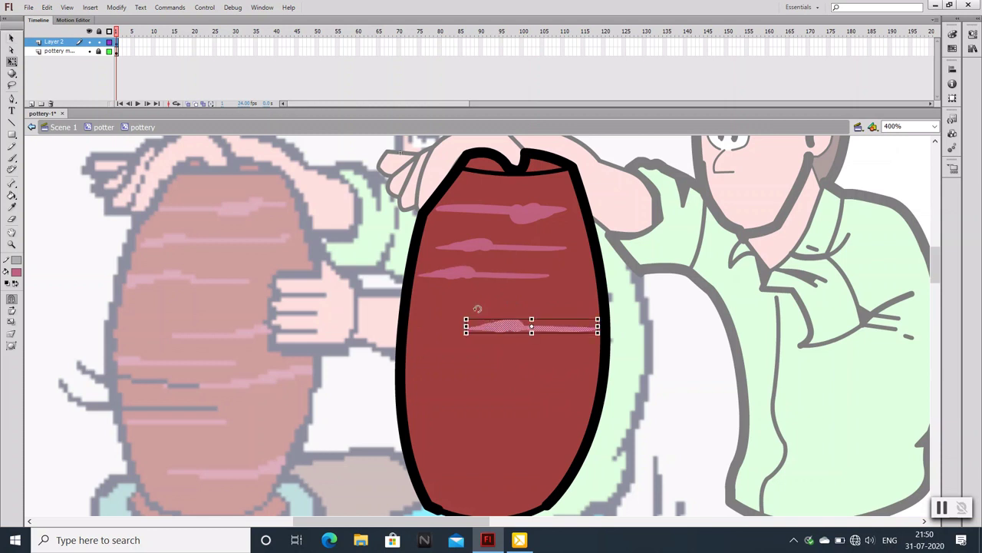
left_click_drag(603, 333, 610, 329)
Move the middle streak further down and undo a stray white brush stroke
left_click(530, 300)
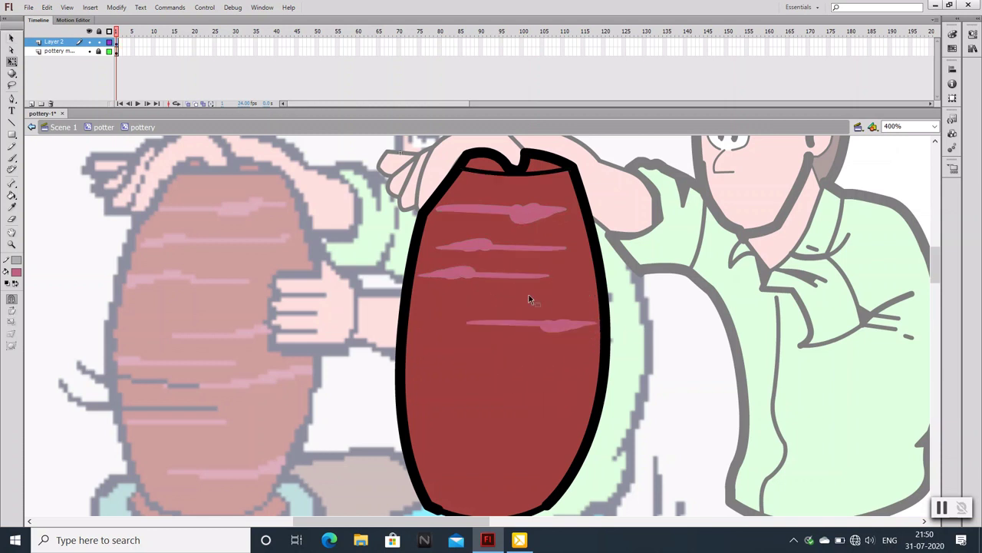
left_click(503, 278)
key("v")
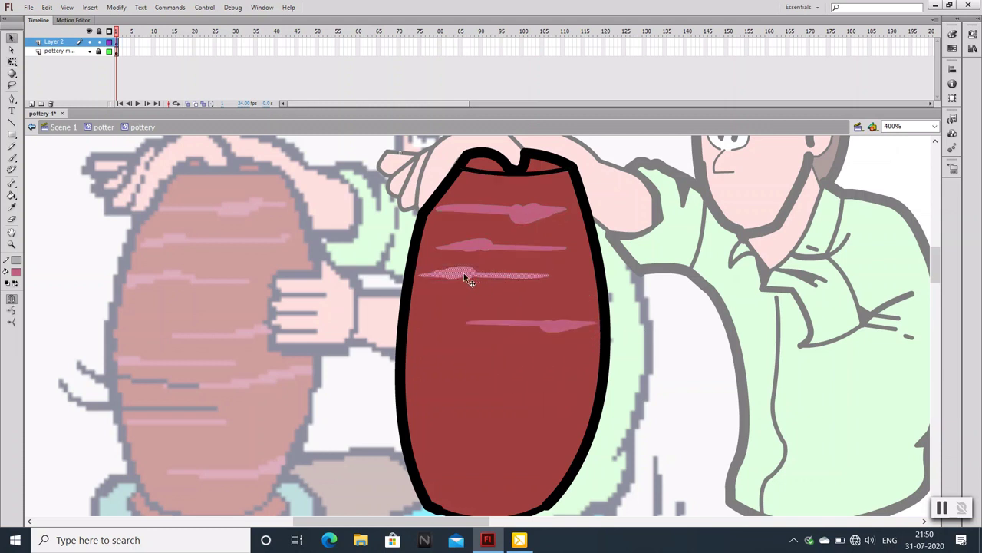
mouse_move(466, 274)
left_mouse_down()
mouse_move(452, 353)
mouse_move(405, 355)
left_mouse_up()
key("b")
key("ctrl+z")
key("v")
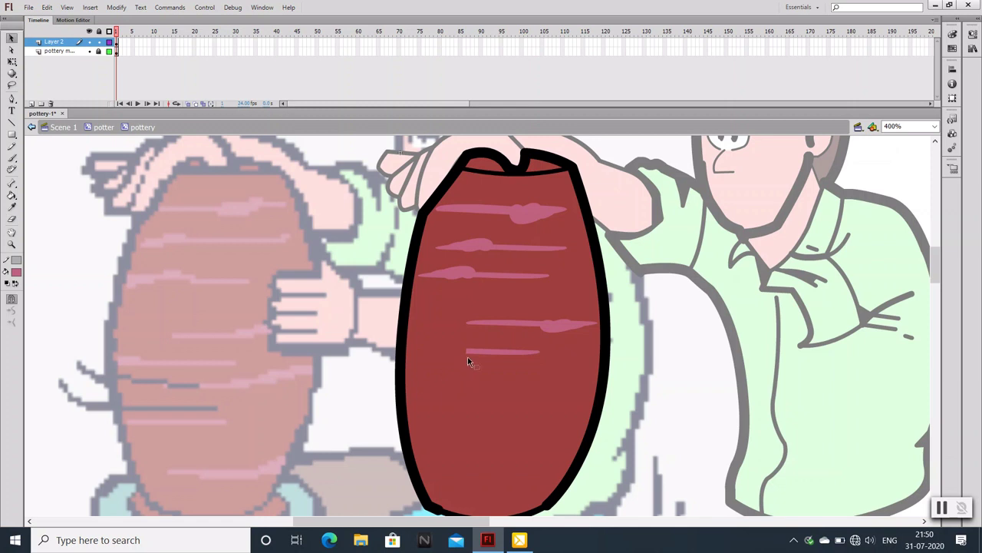
left_click(486, 353)
key("q")
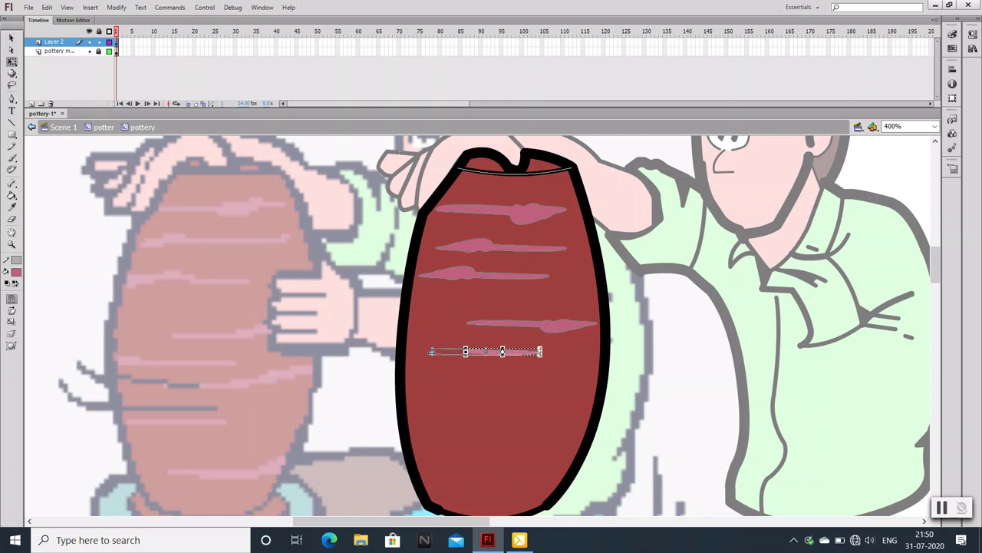
left_click(371, 358)
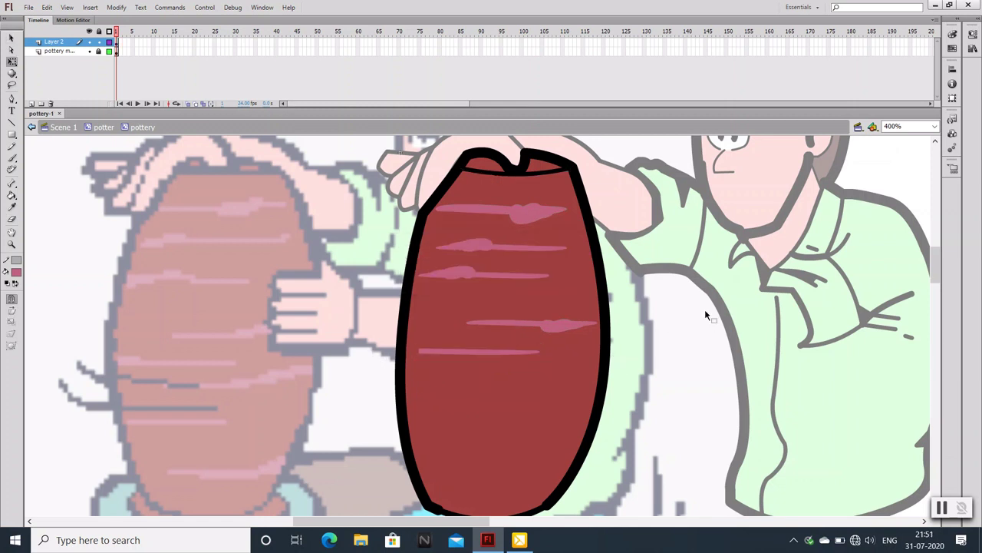
Move the top pink streak down to the pot's lower half
scroll(690, 321, "down", 3)
scroll(557, 286, "up", 3)
left_click(529, 210)
left_click_drag(529, 213, 552, 384)
left_click(625, 401)
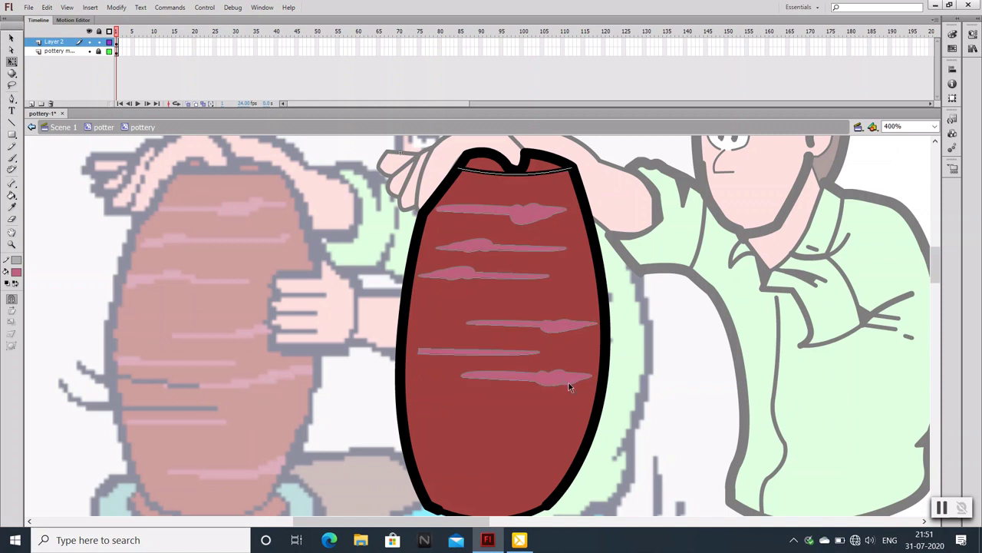
Move the thin pink streak lower on the pot
scroll(556, 383, "down", 2)
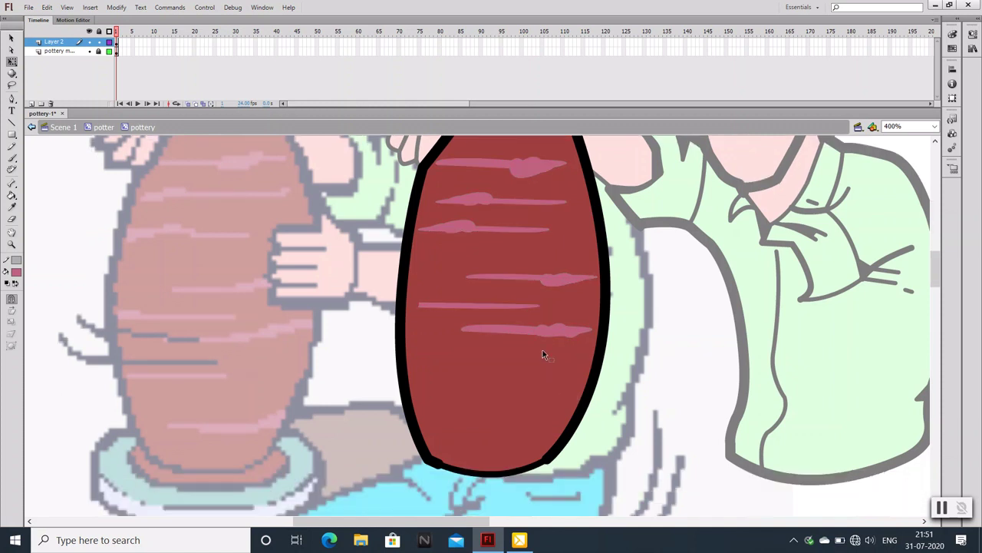
left_click(511, 306)
key("alt+v")
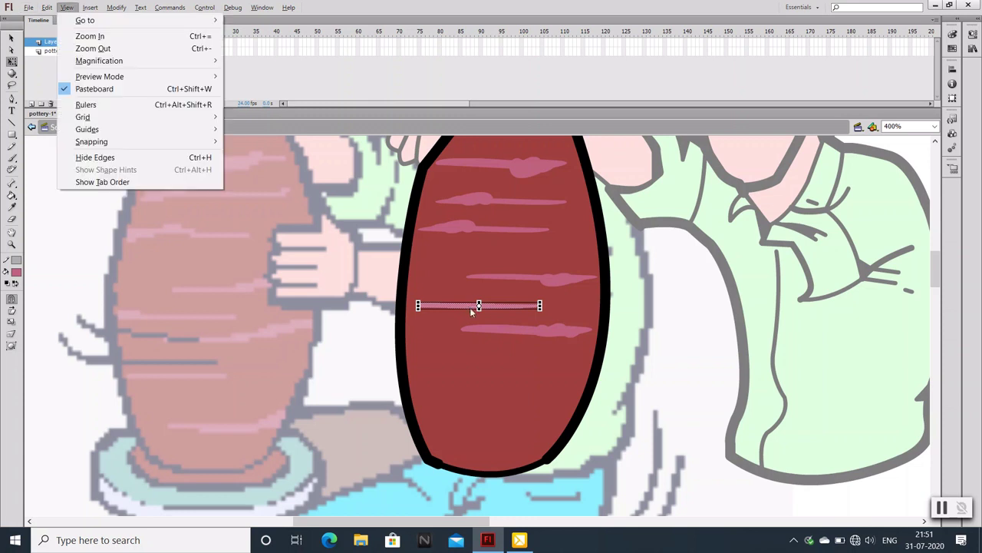
key("Escape")
key("ctrl+shift+a")
key("v")
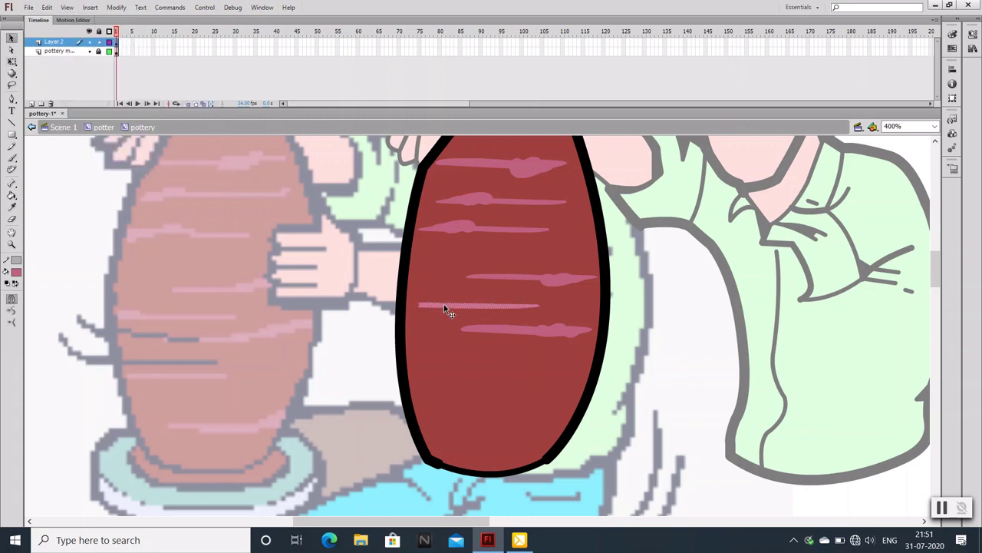
left_click_drag(443, 306, 435, 355)
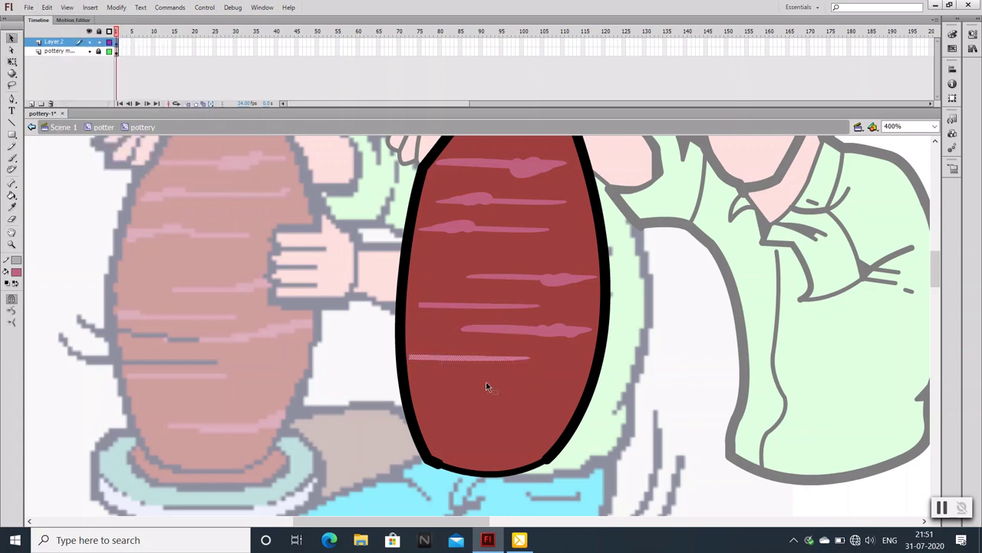
left_click(676, 357)
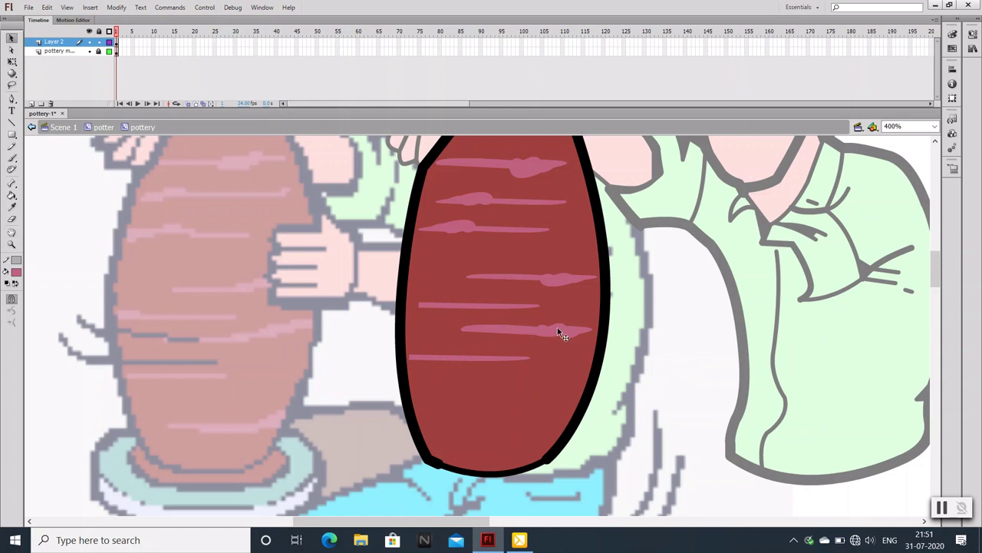
Add a shorter streak copy near the pot's bottom, trimmed from its left end
left_click_drag(559, 334, 532, 420)
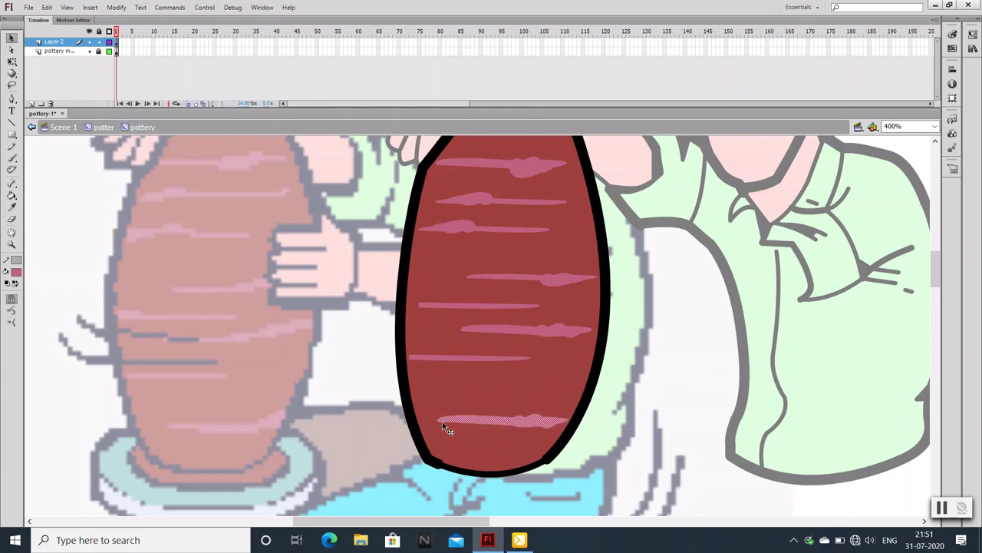
key("q")
left_click_drag(435, 421, 460, 421)
left_click(664, 391)
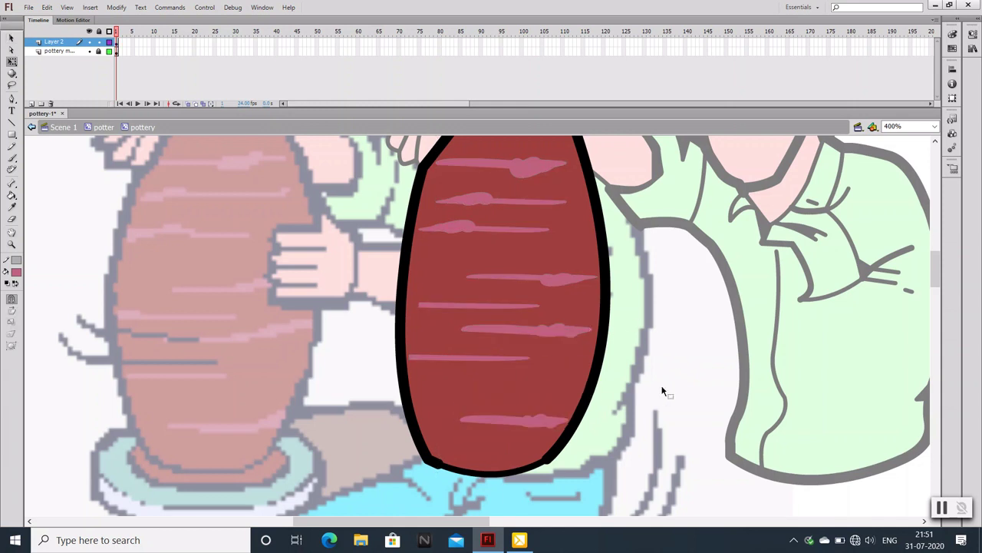
key("ctrl+minus")
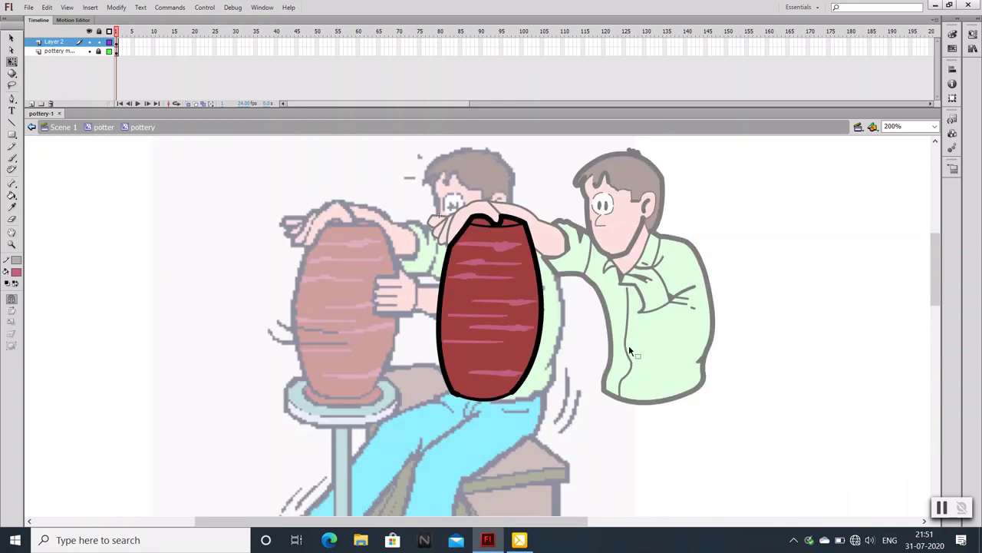
Lock both layers, rename Layer 2 to 'pottery work', and add a new Layer 3
scroll(629, 351, "down", 5)
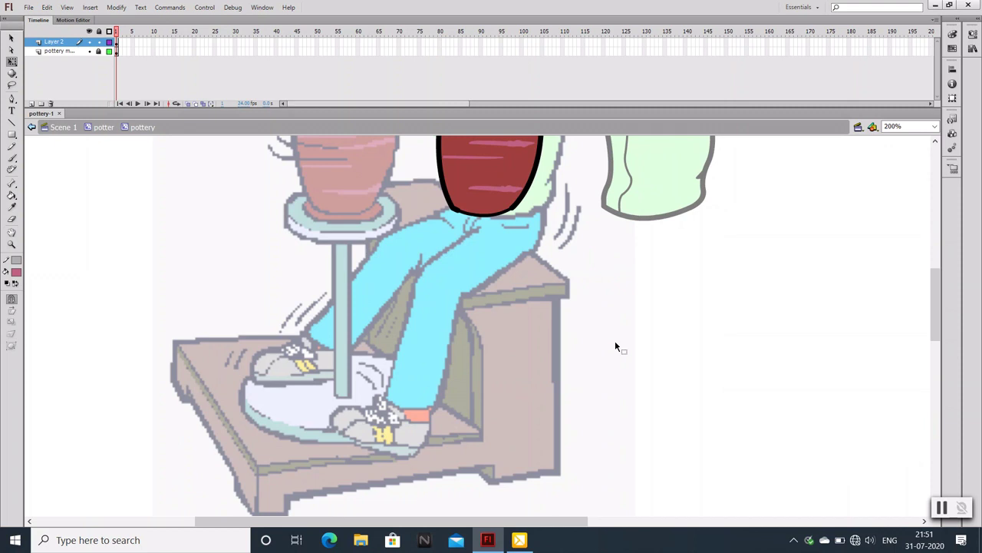
scroll(556, 340, "up", 2)
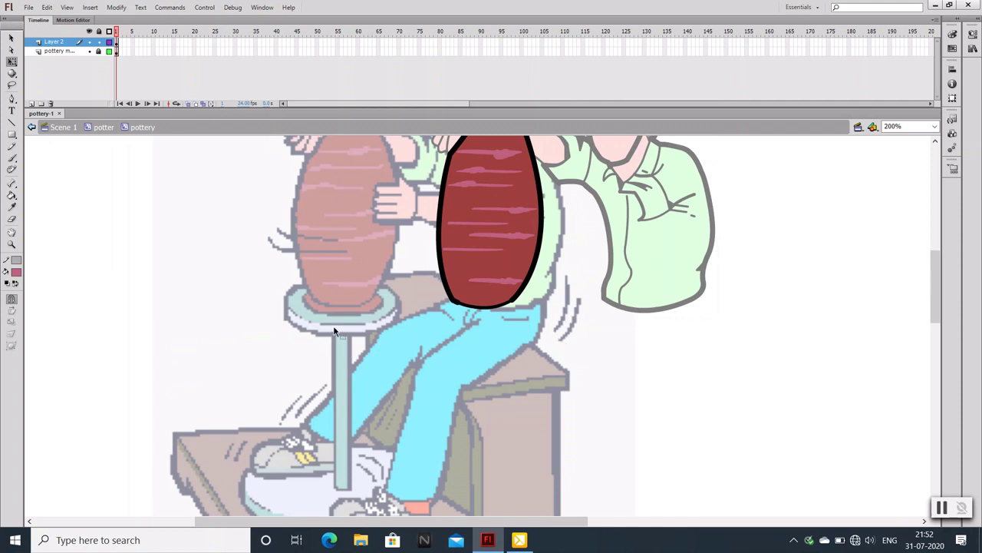
key("ctrl+equal")
scroll(437, 357, "down", 2)
left_click_drag(99, 50, 98, 41)
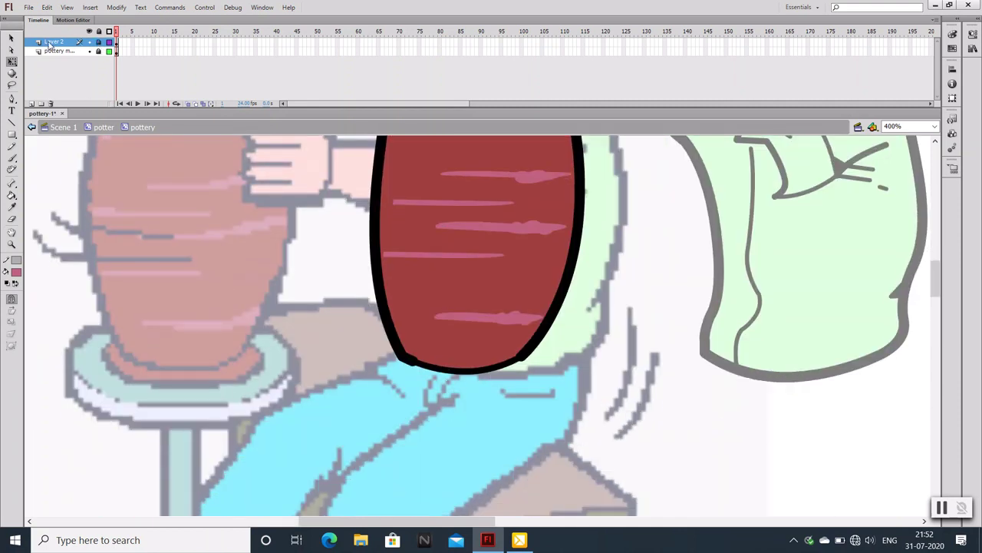
double_click(54, 42)
type("po")
key("Return")
left_click(31, 103)
Draw an oval across the pot's bottom and stretch it upward
key("p")
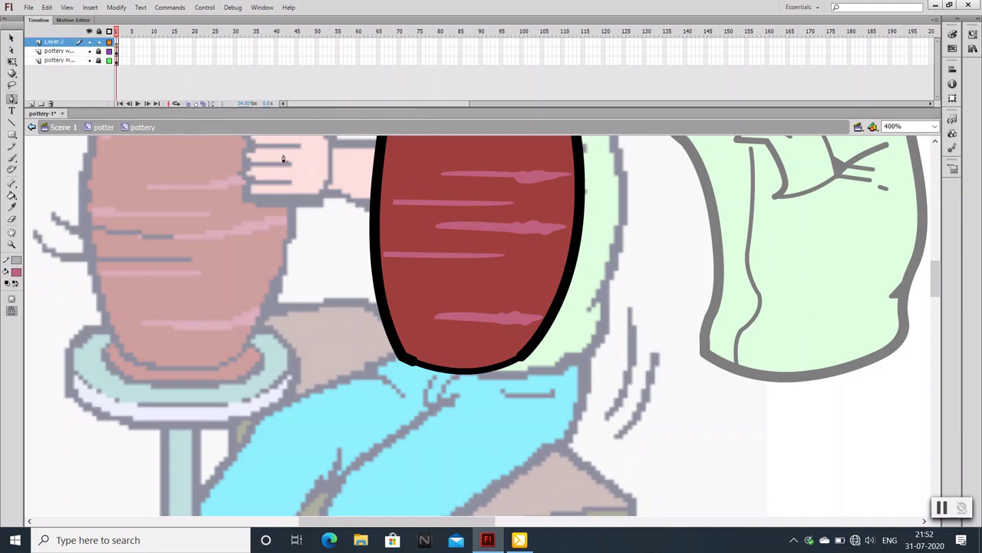
key("o")
mouse_move(384, 343)
left_mouse_down()
mouse_move(541, 399)
mouse_move(543, 381)
left_mouse_up()
key("q")
left_click(457, 346)
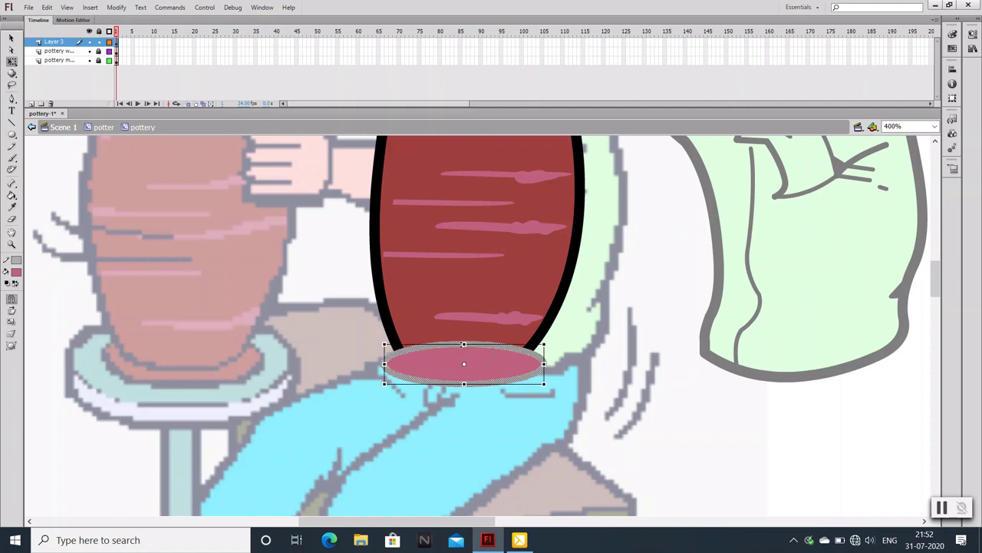
left_click_drag(464, 336, 466, 319)
left_click(12, 39)
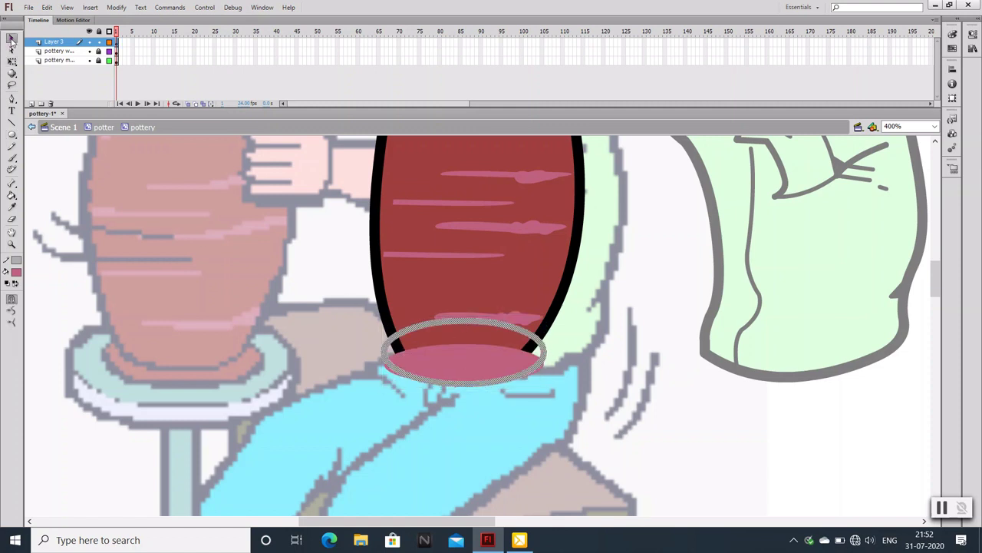
Remove the oval's pink fill, then give it a black outline and dark red fill
key("Delete")
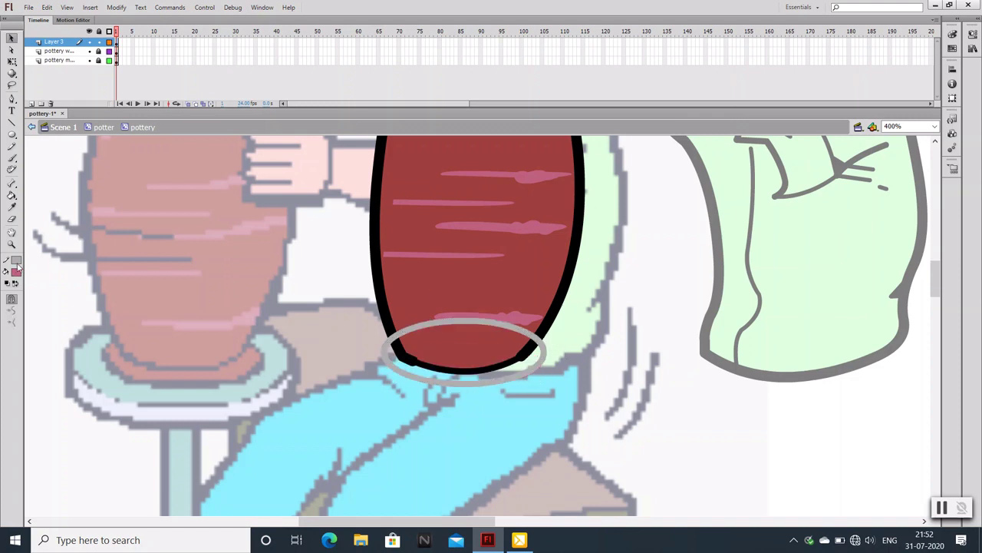
left_click(420, 320)
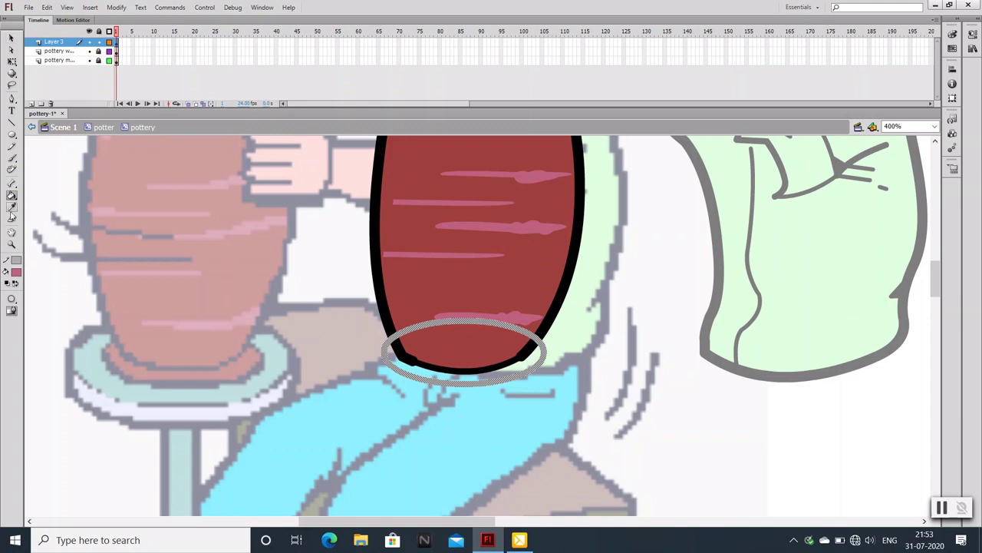
left_click(16, 260)
left_click(21, 282)
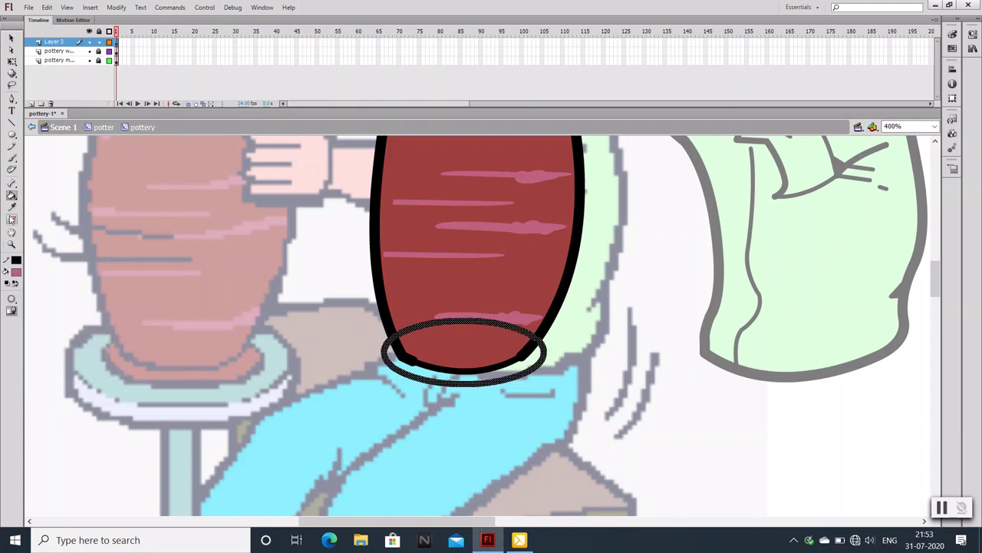
left_click(16, 272)
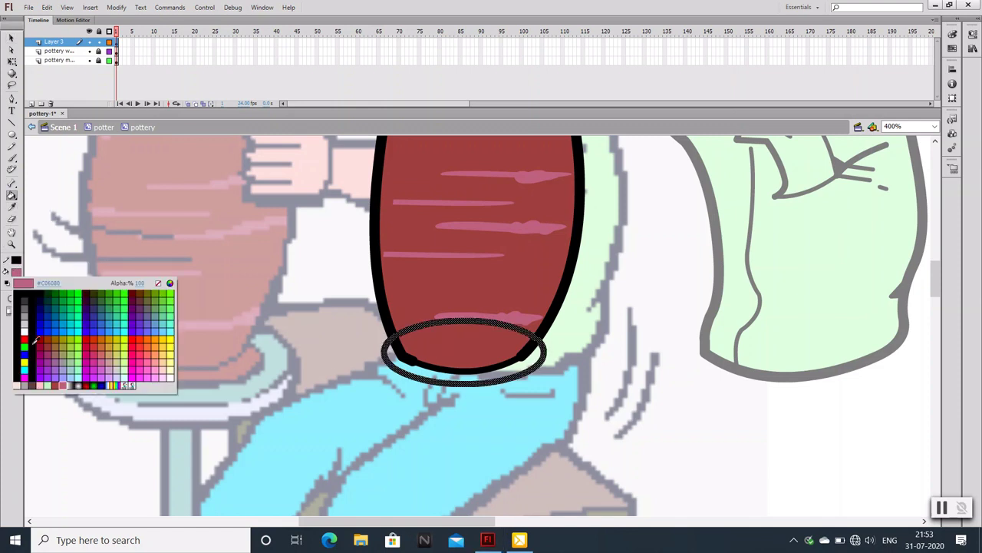
left_click(37, 341)
left_click(425, 338)
Move the oval's layer below the pot, nudge it down, and rename it 'p base'
left_click(10, 37)
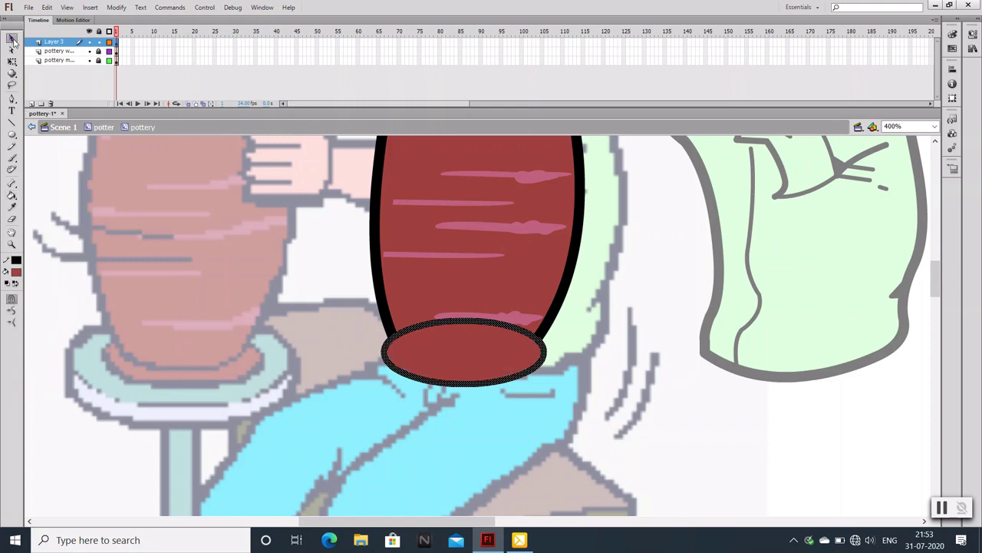
mouse_move(58, 42)
left_mouse_down()
mouse_move(72, 58)
mouse_move(54, 68)
left_mouse_up()
left_click(201, 255)
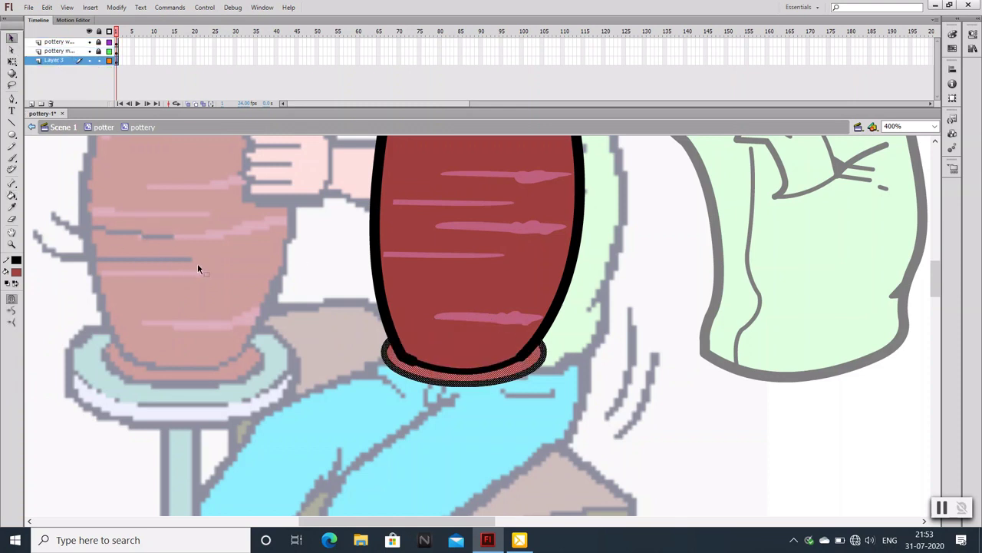
key("Down")
key("Down")
key("Down")
key("Down")
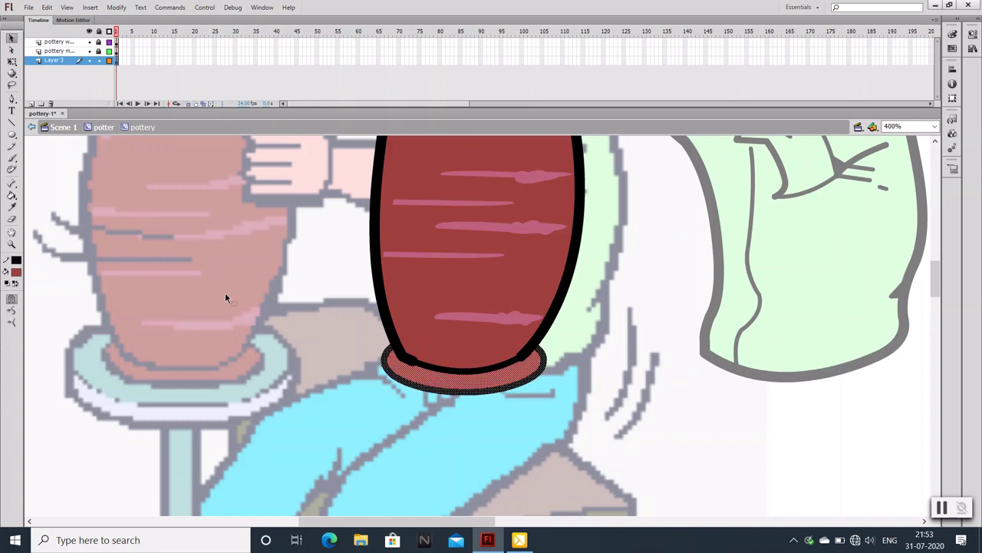
key("Down")
left_click(252, 358)
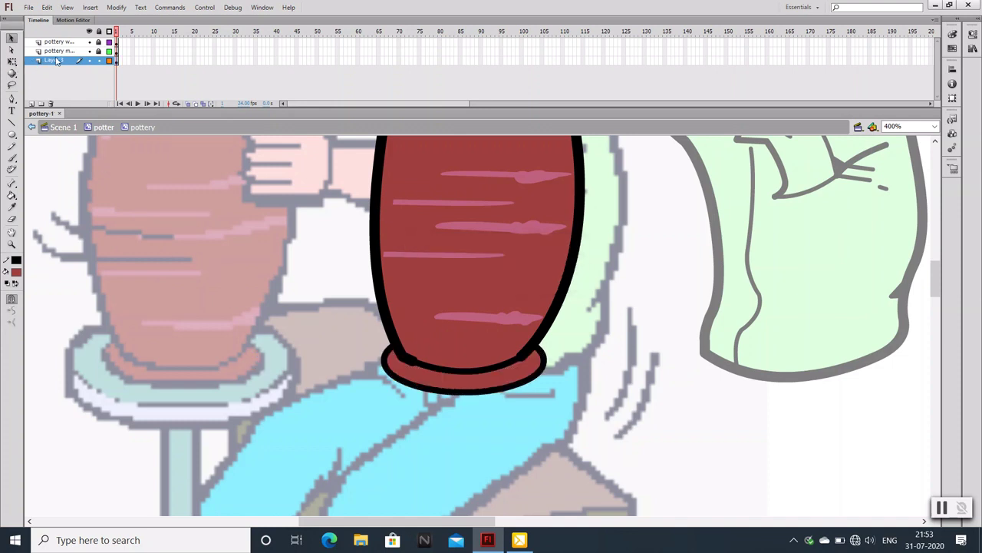
double_click(56, 61)
type("pott")
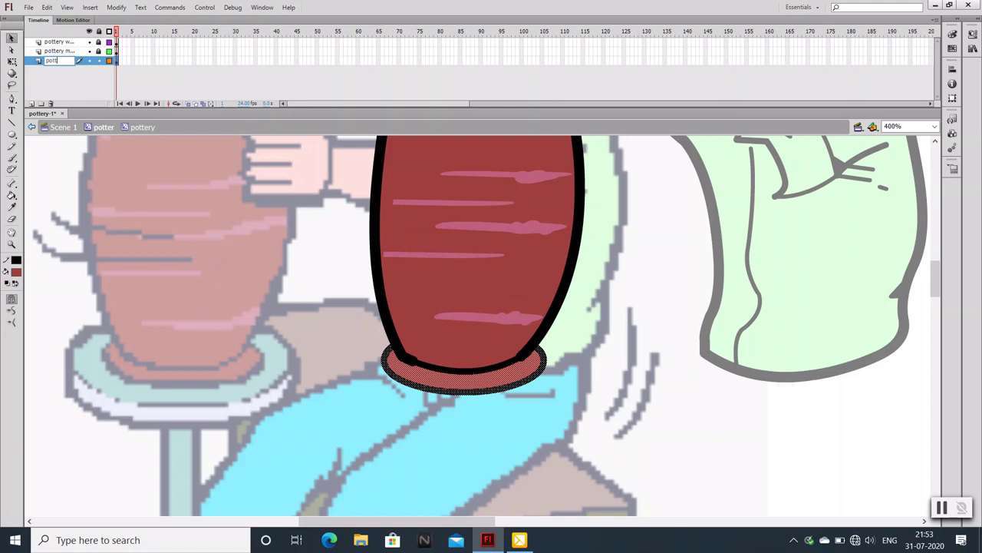
type(" base")
key("Return")
scroll(319, 360, "down", 5)
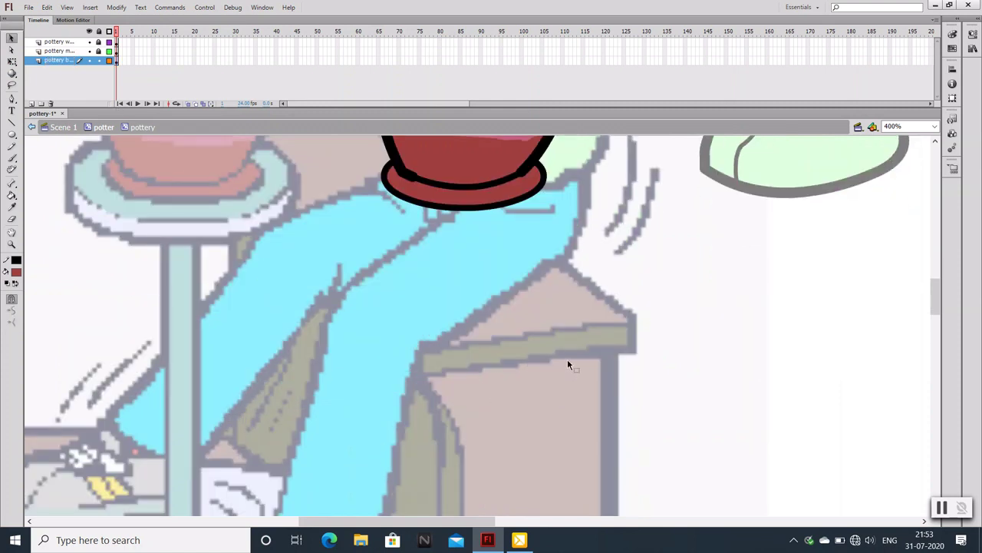
Add a new layer and draw a wider oval under the pot's base
scroll(386, 254, "up", 8)
scroll(380, 276, "down", 10)
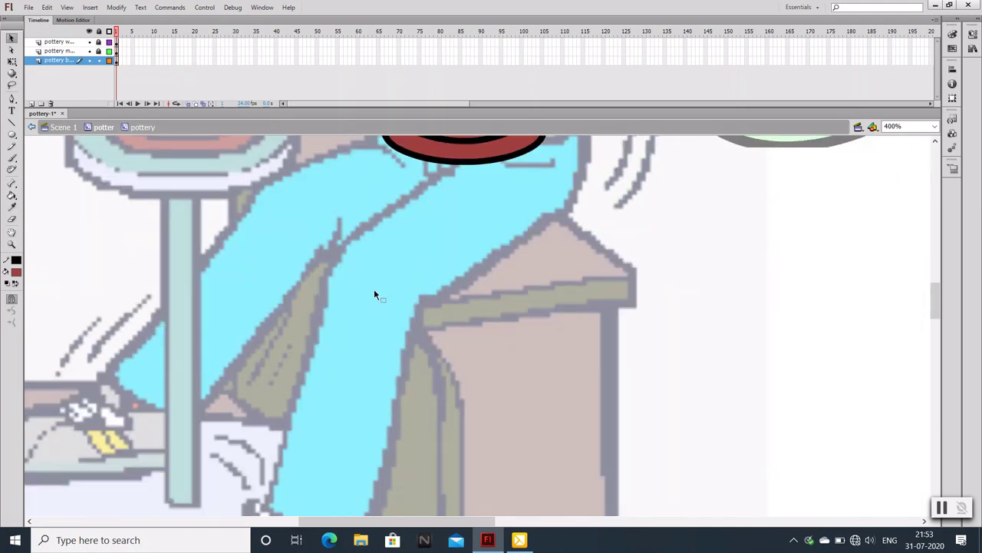
scroll(330, 315, "up", 2)
scroll(283, 337, "down", 1)
scroll(156, 189, "up", 1)
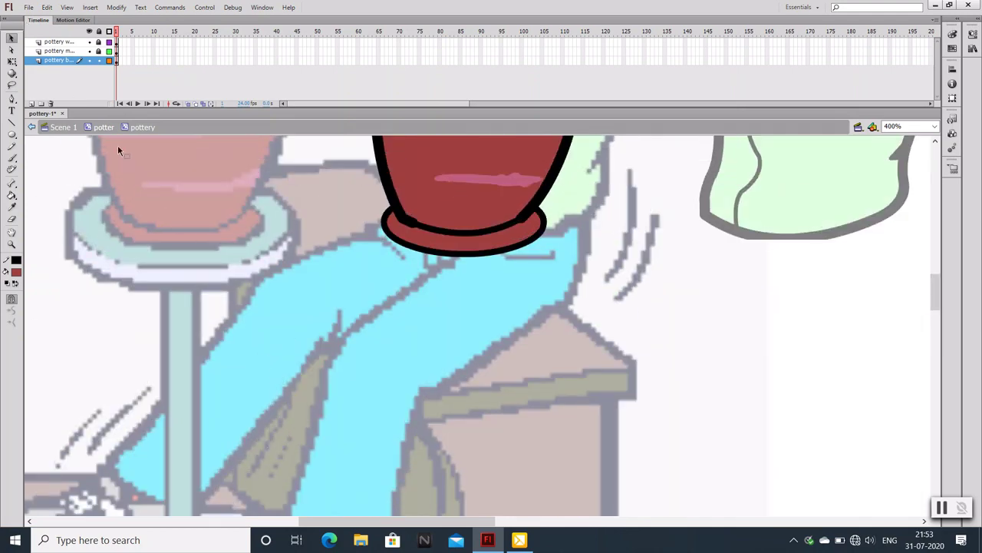
left_click(32, 103)
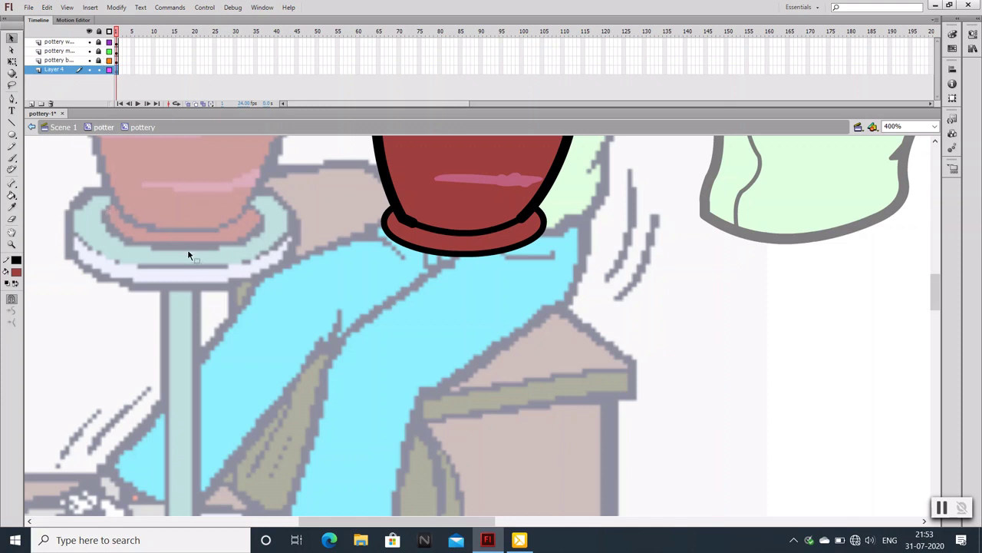
key("o")
left_click_drag(362, 194, 559, 293)
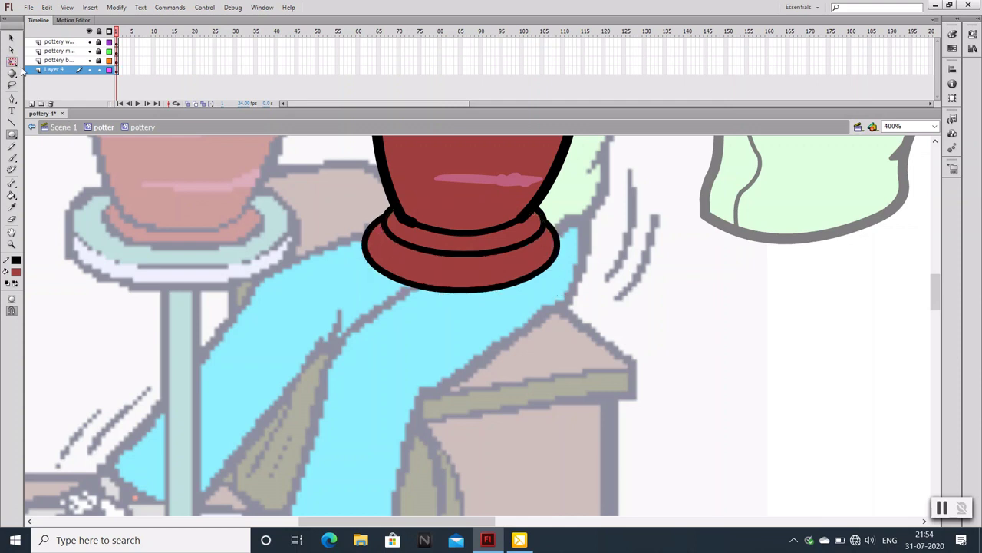
Flatten and narrow the new oval, nudging it slightly left
key("q")
left_click(75, 71)
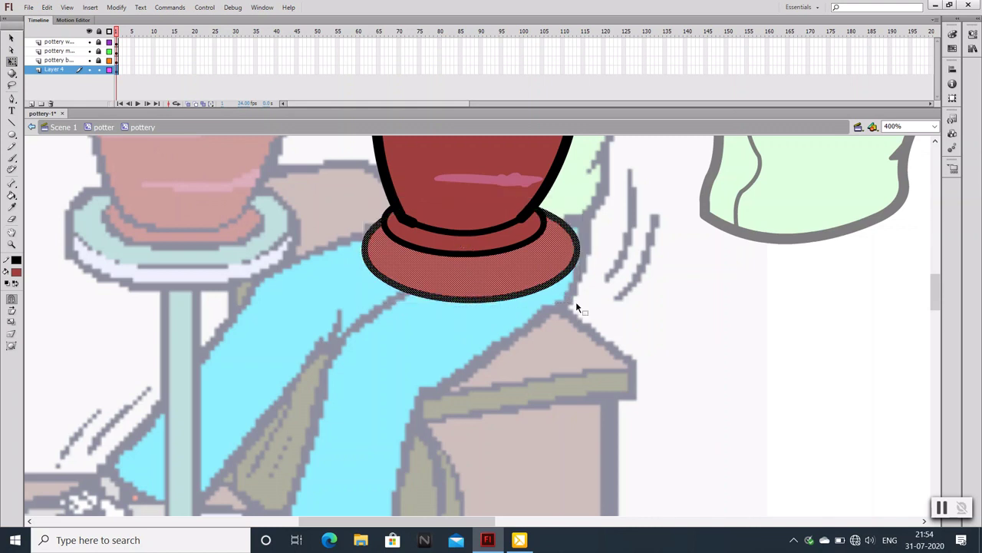
mouse_move(563, 292)
left_mouse_down()
mouse_move(555, 289)
mouse_move(581, 311)
left_mouse_up()
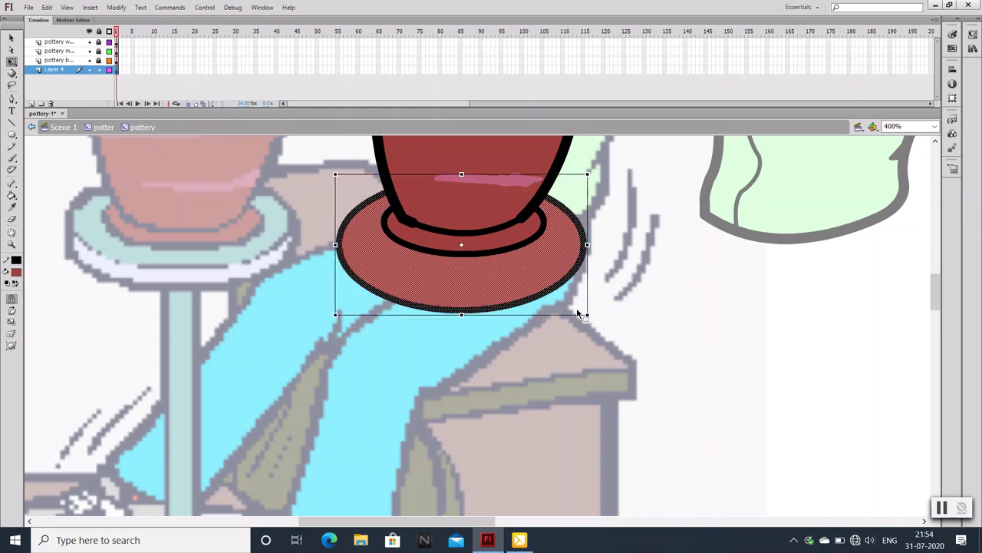
left_click_drag(468, 313, 468, 279)
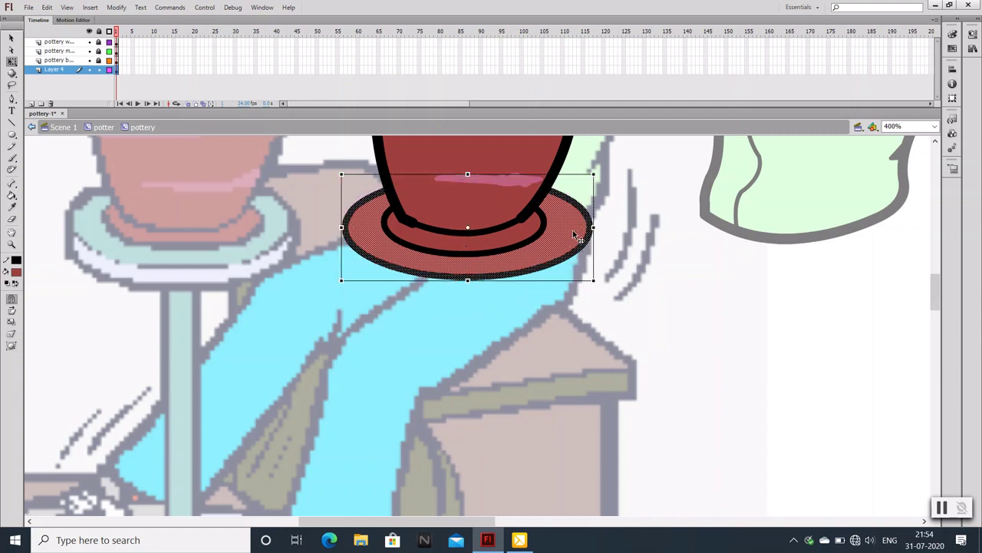
left_click_drag(593, 227, 579, 227)
key("Left")
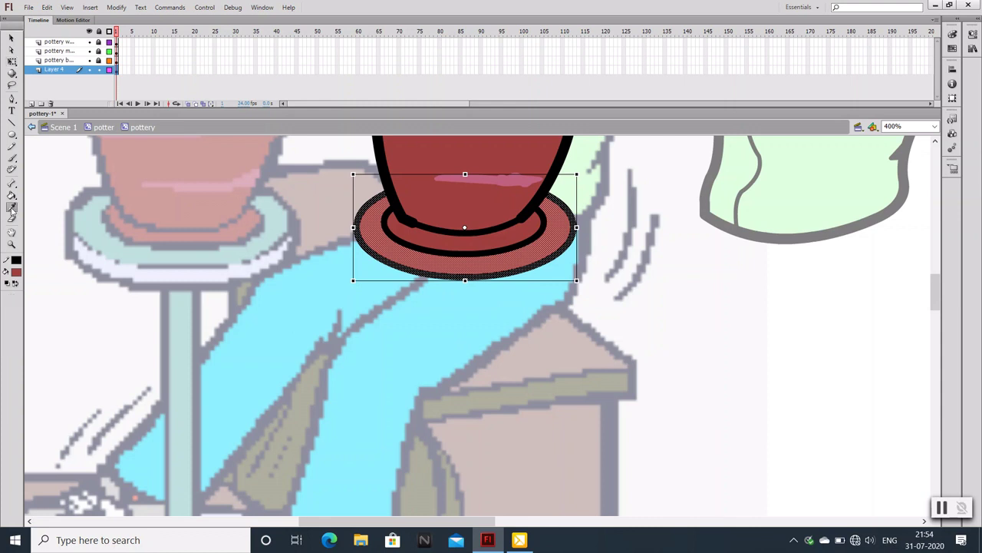
left_click(12, 37)
left_click(135, 223)
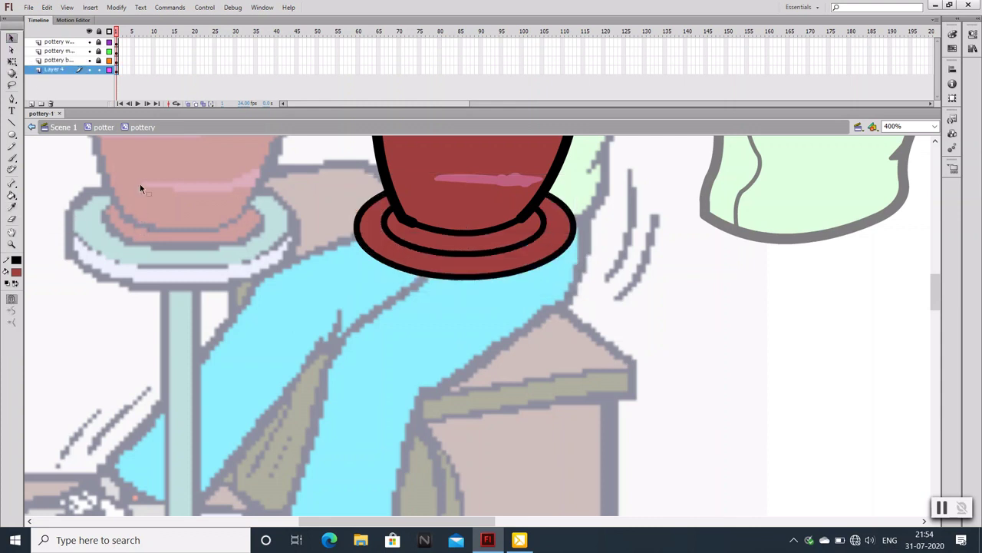
Fill the outer ring around the pot base with teal inside the pottery symbol
left_click(103, 127)
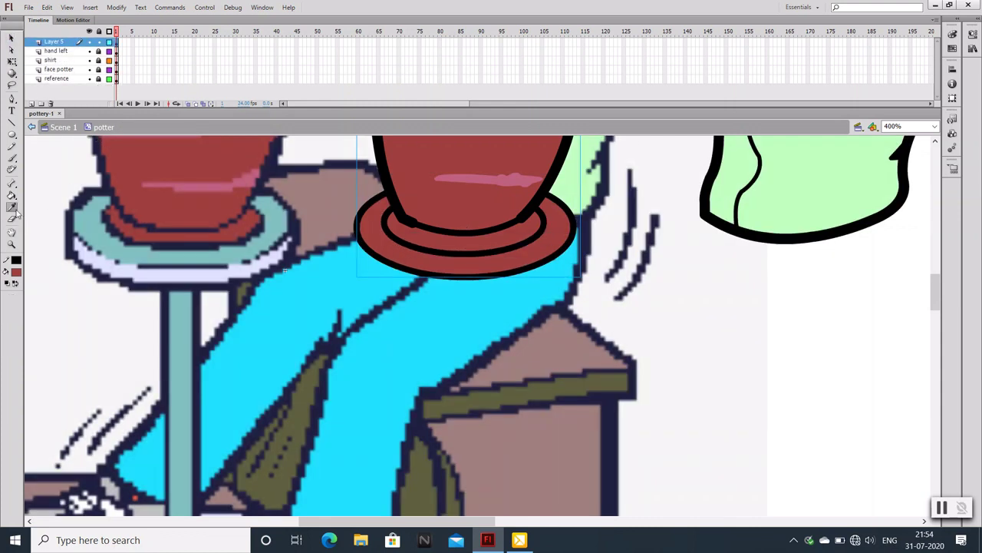
double_click(377, 274)
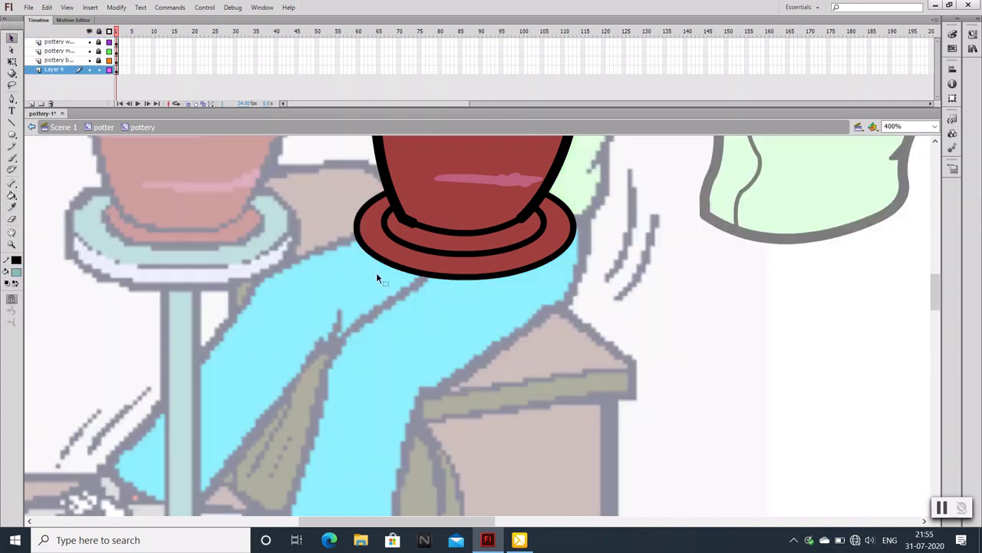
left_click(11, 195)
left_click(373, 247)
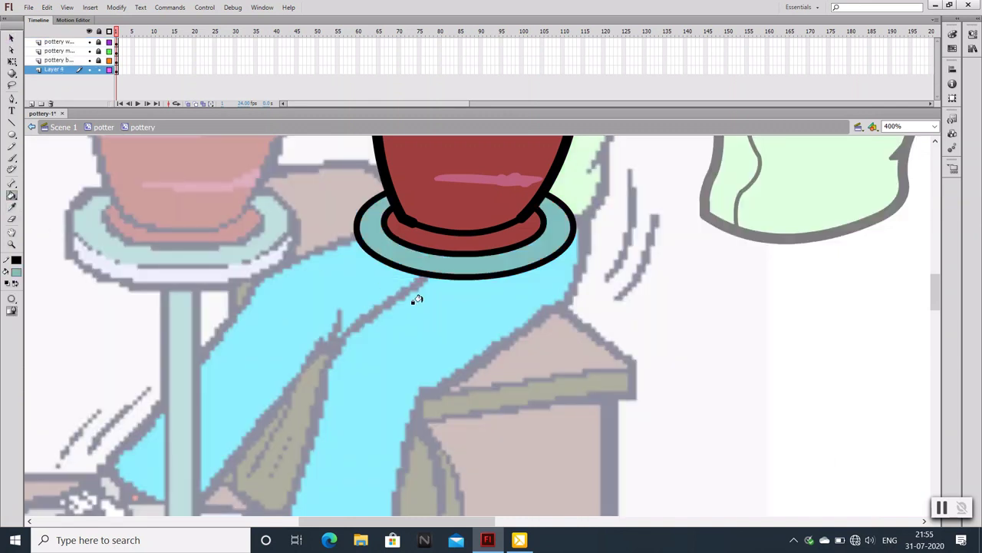
left_click(11, 37)
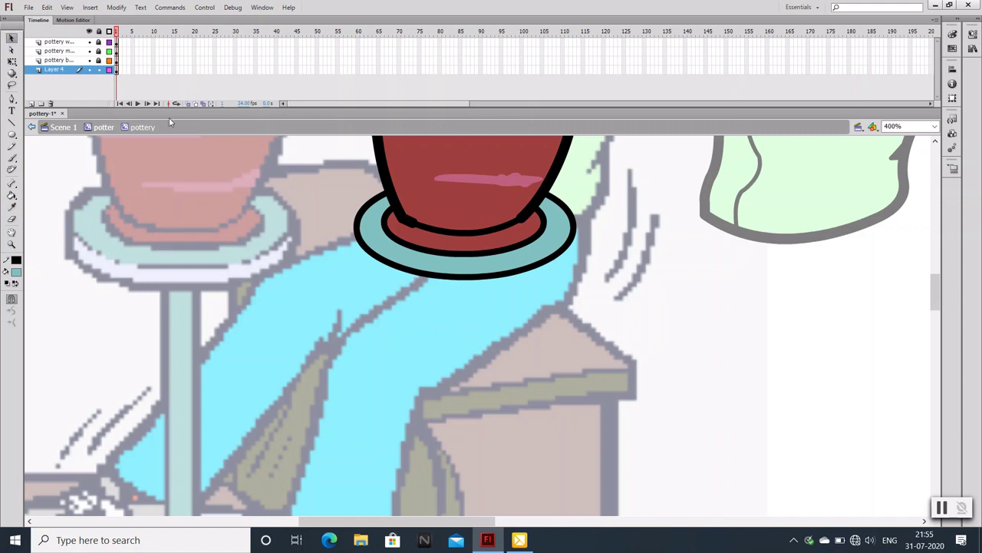
key("p")
Pen-draw a closed curved rim band beneath the teal wheel disc
left_click_drag(570, 268, 689, 190)
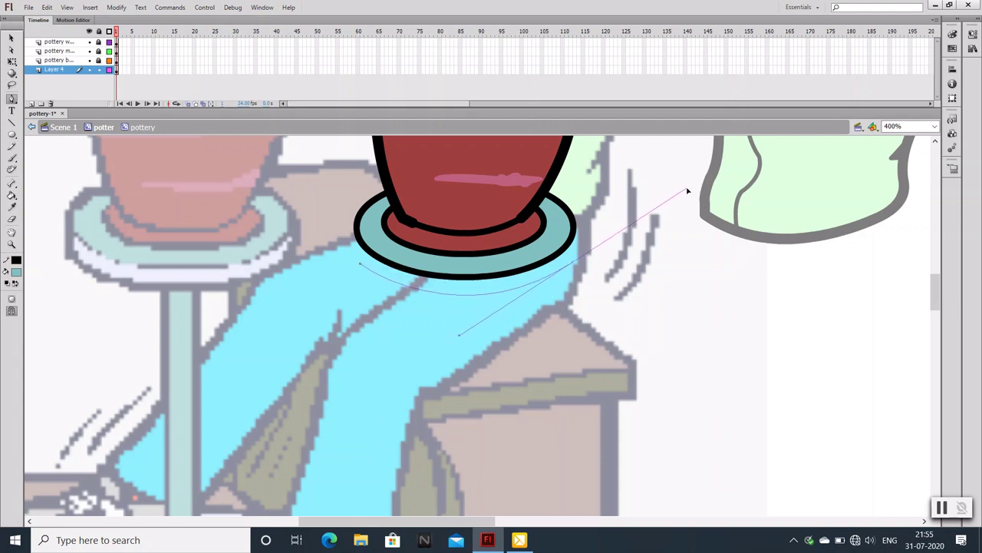
left_click_drag(688, 190, 685, 188)
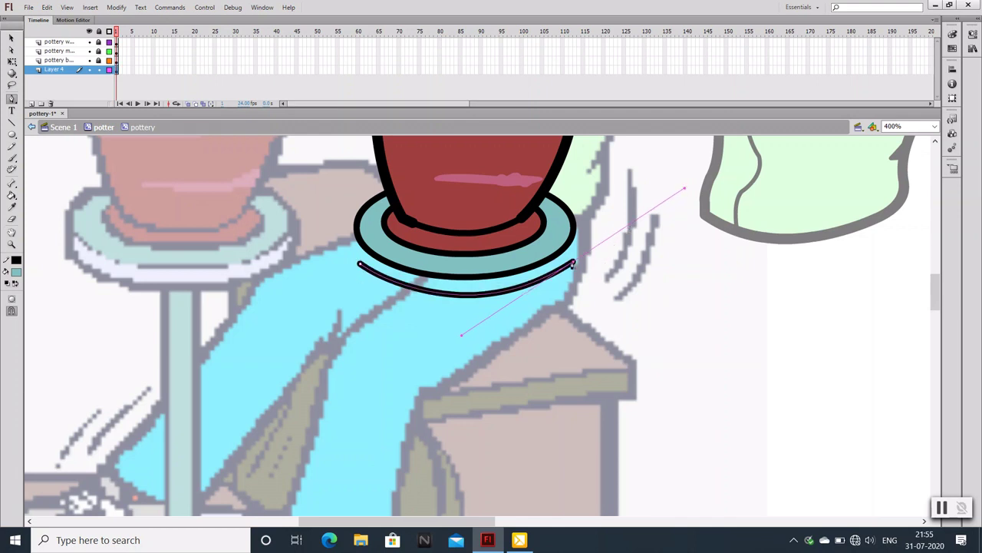
key("ctrl+equal")
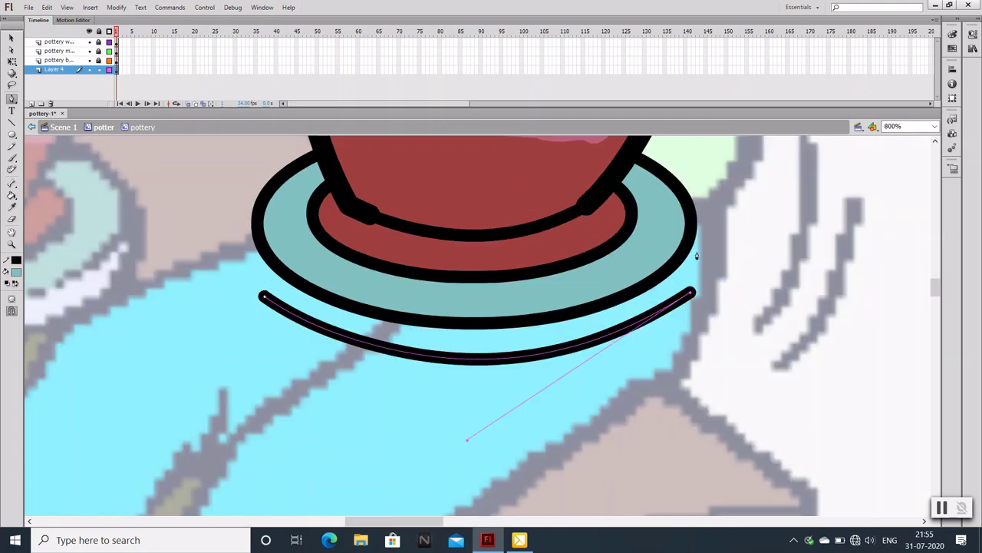
left_click(694, 254)
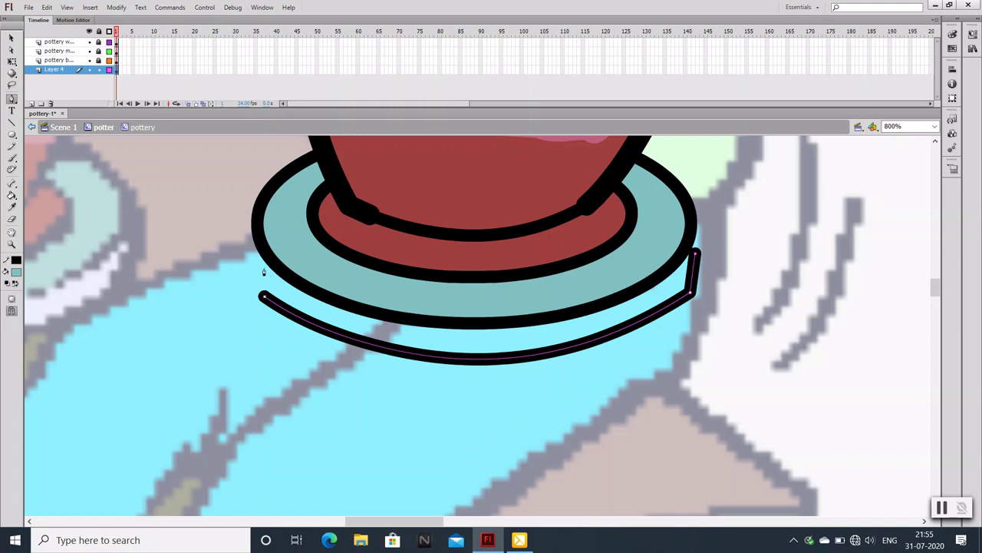
left_click_drag(263, 267, 34, 107)
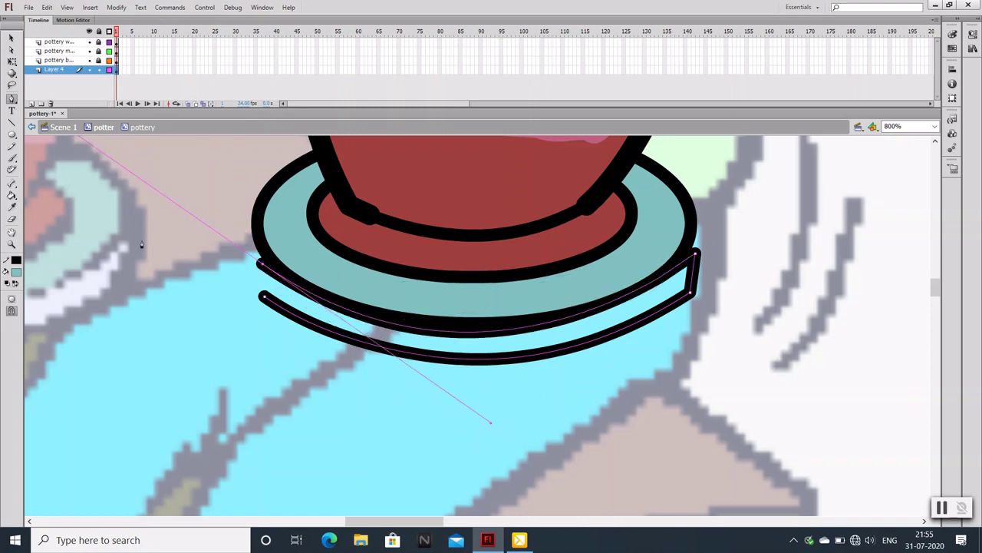
left_click(264, 266)
left_click(263, 298)
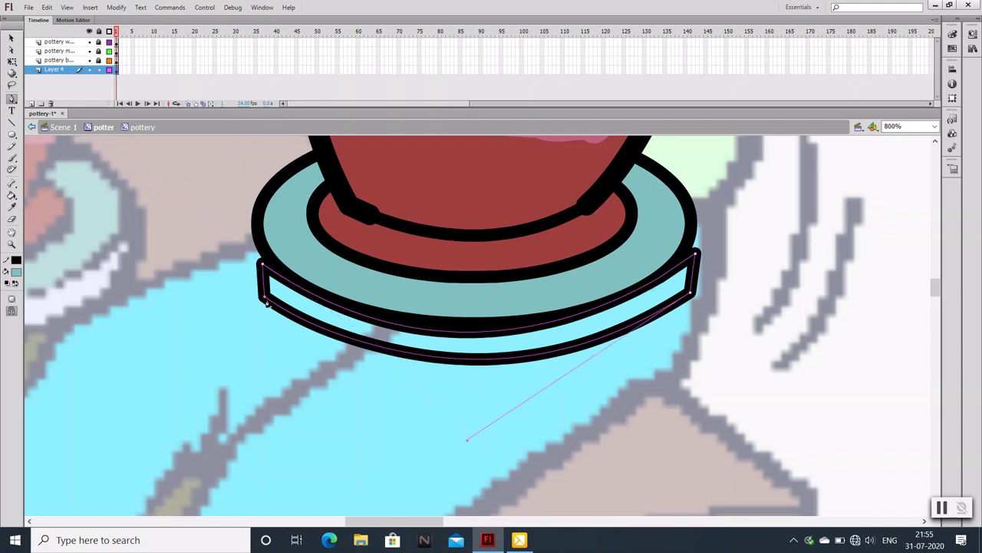
key("ctrl+minus")
Reshape the rim band's upper, bottom and right edges into a smooth curve
left_click(12, 39)
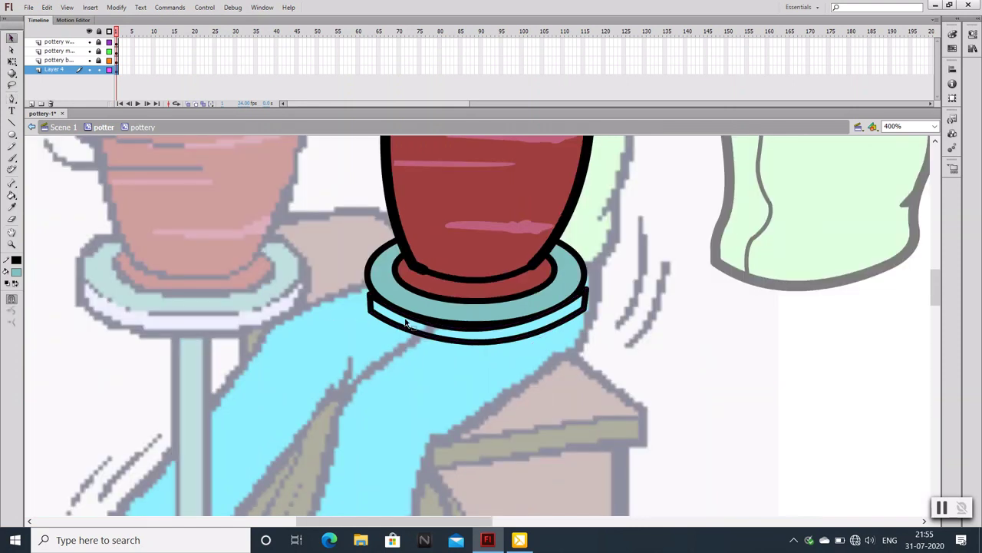
left_click_drag(373, 295, 372, 292)
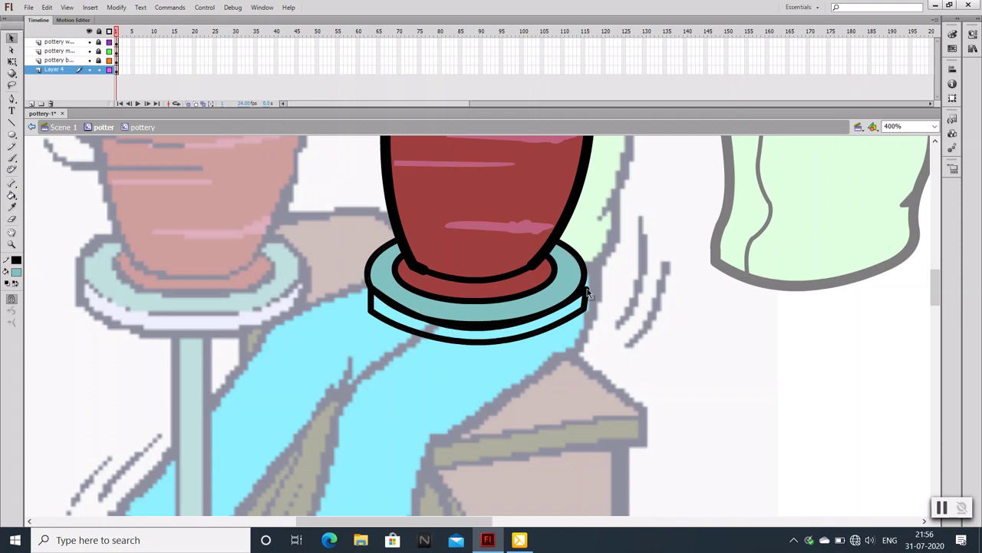
mouse_move(591, 296)
left_mouse_down()
mouse_move(588, 278)
mouse_move(582, 288)
left_mouse_up()
left_click_drag(471, 336, 473, 331)
left_click_drag(407, 315, 477, 331)
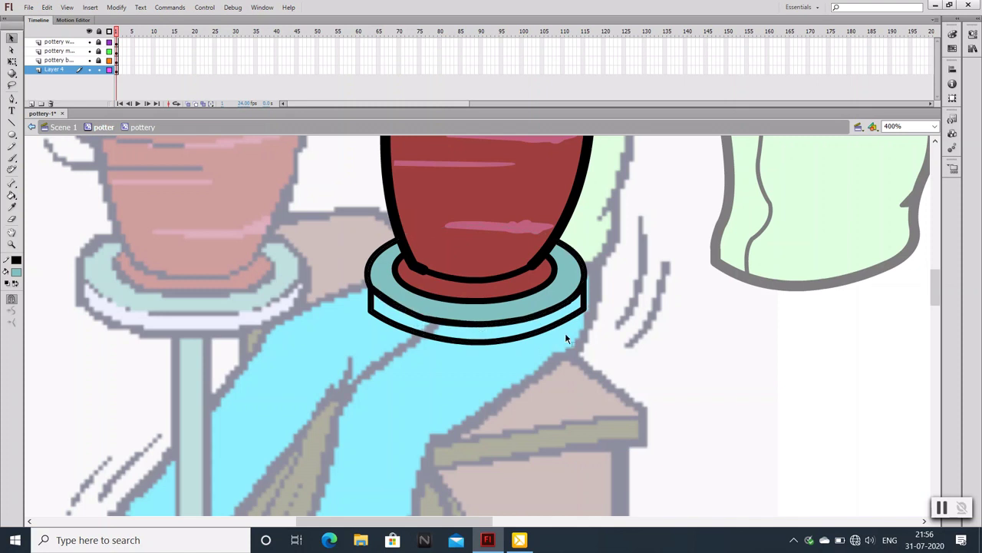
left_click_drag(586, 294, 587, 282)
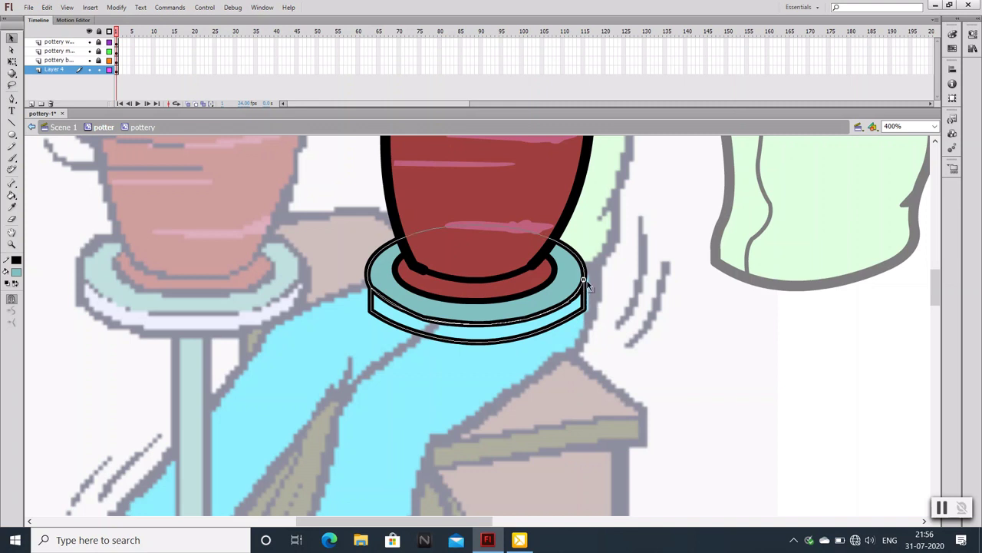
Return to the whole potter and sample the reference rim's lavender
left_click(103, 128)
left_click(11, 207)
left_click(145, 310)
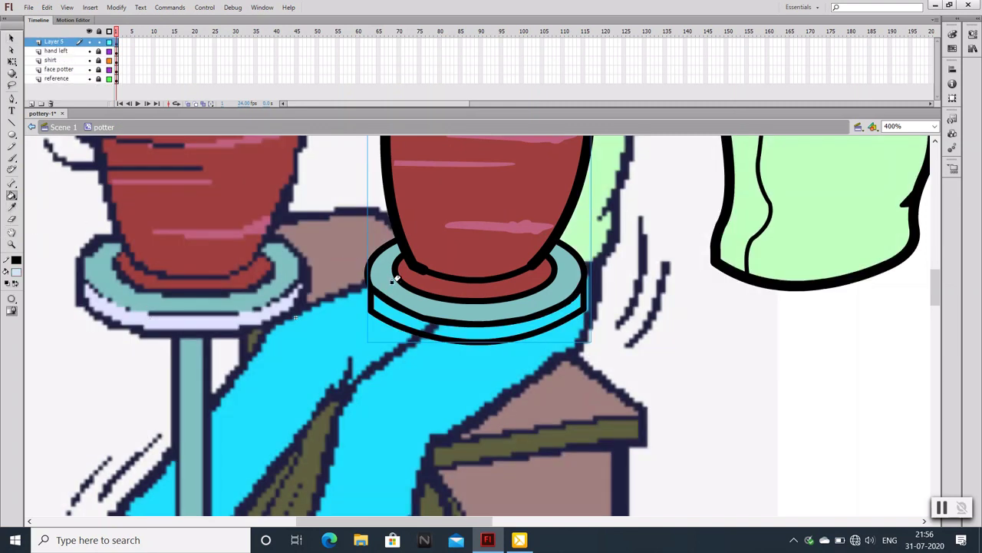
Fill the rim band under the wheel disc with lavender inside the pottery group
key("v")
double_click(445, 308)
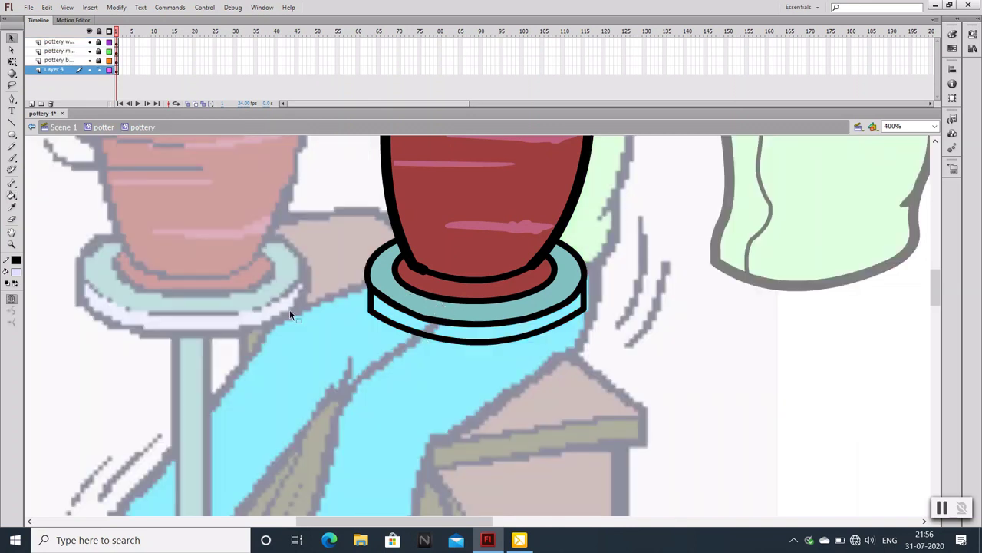
key("k")
left_click(392, 314)
key("ctrl+minus")
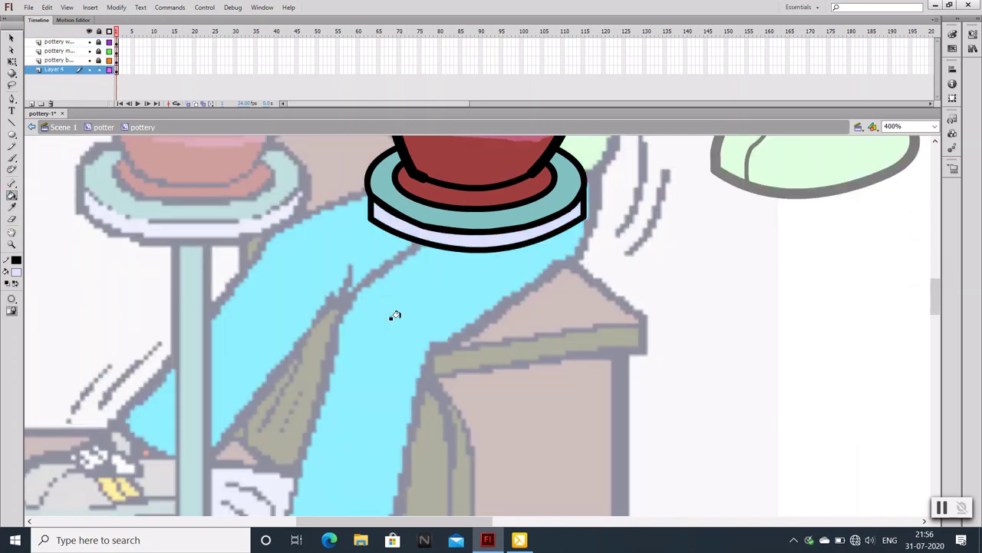
scroll(462, 314, "down", 2)
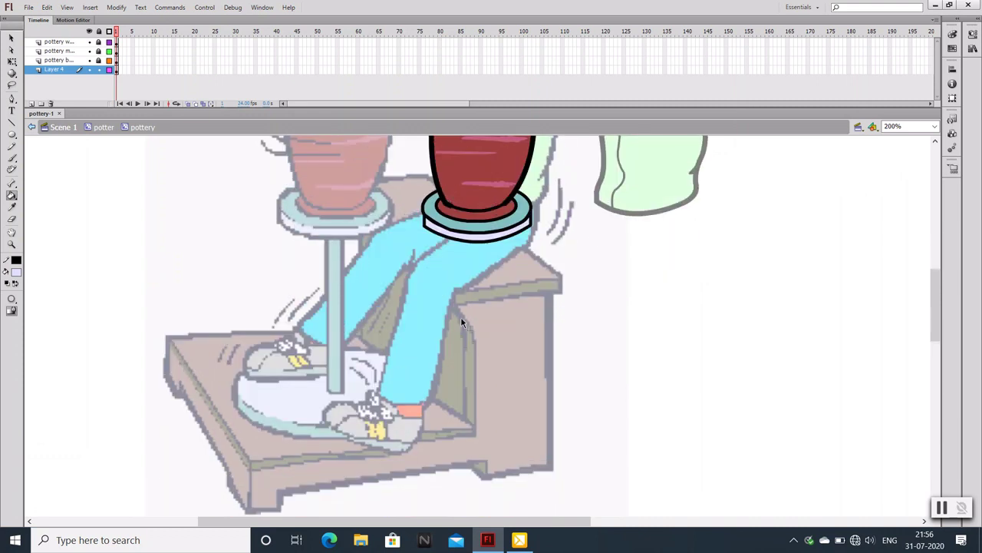
Rename Layer 4 and add a new layer placed at the bottom of the stack
key("r")
double_click(54, 70)
type("potte")
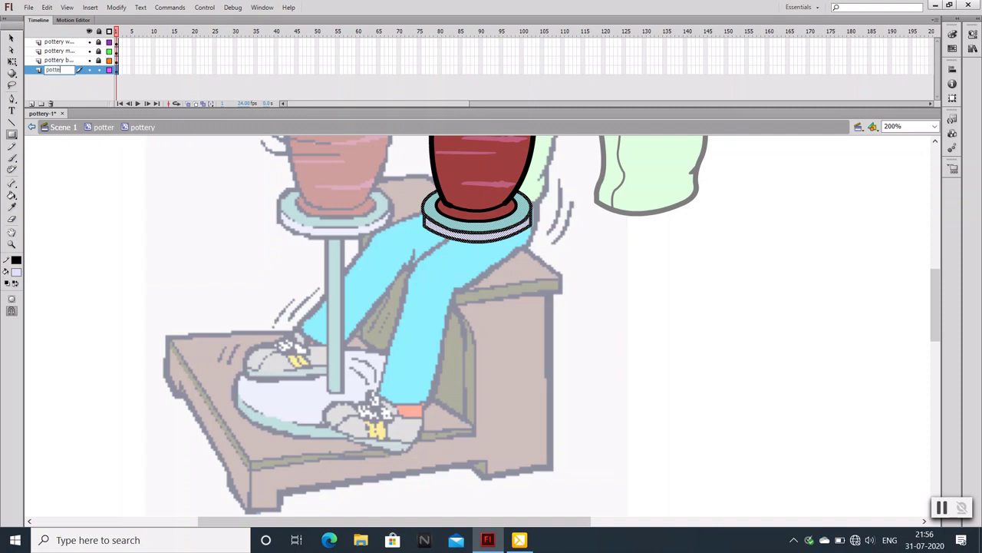
key("Return")
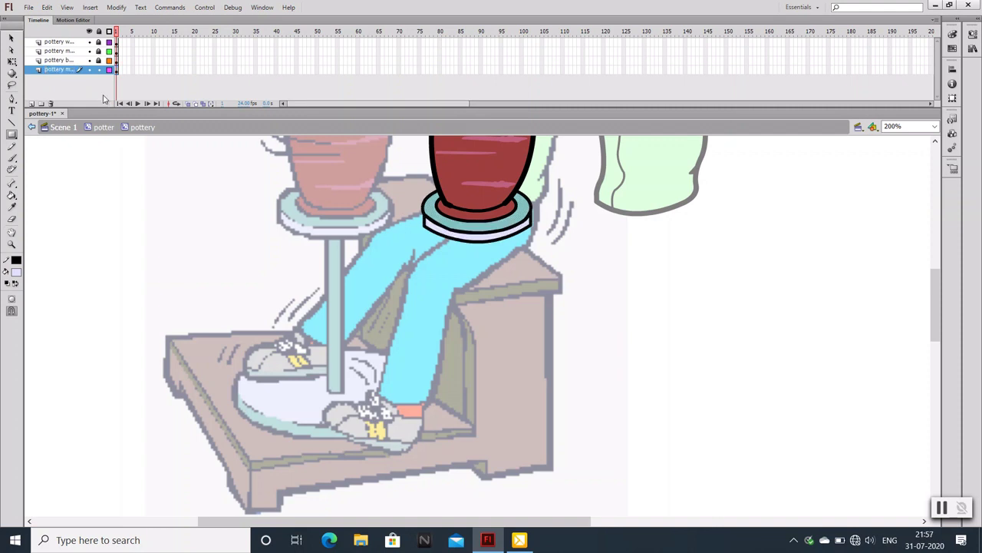
left_click(32, 103)
left_click_drag(55, 71, 65, 87)
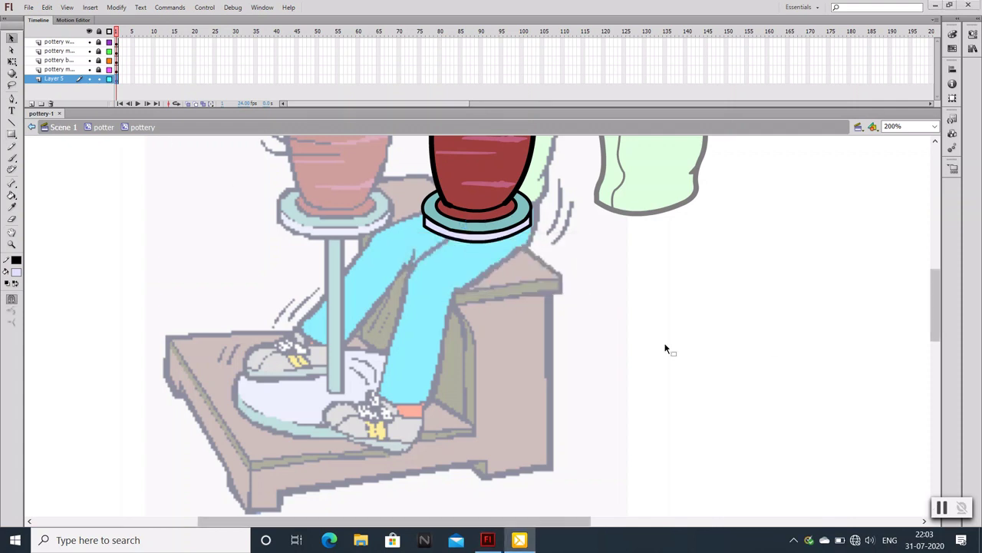
Draw a thin upright stem rectangle below the pot base, fill it teal, and save
key("k")
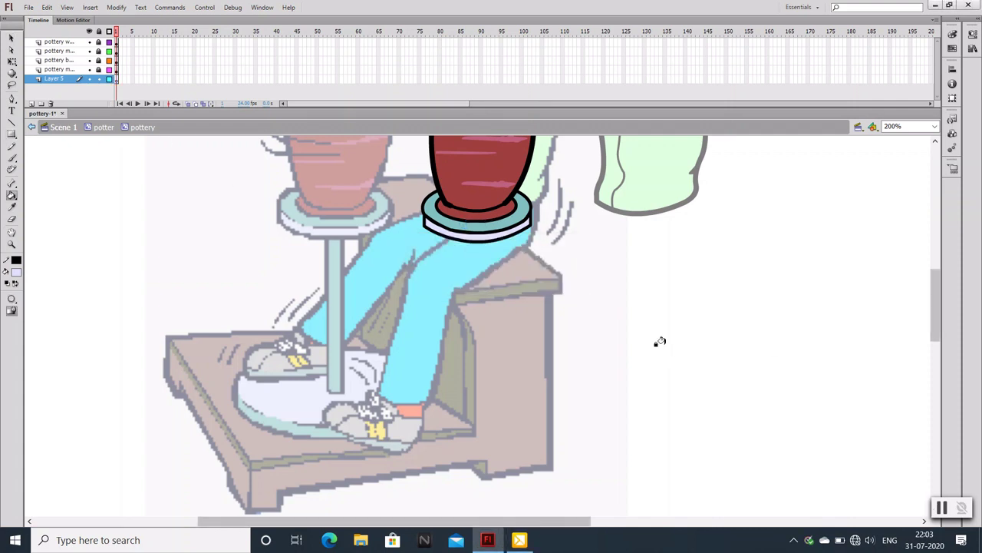
key("r")
left_click_drag(466, 240, 478, 403)
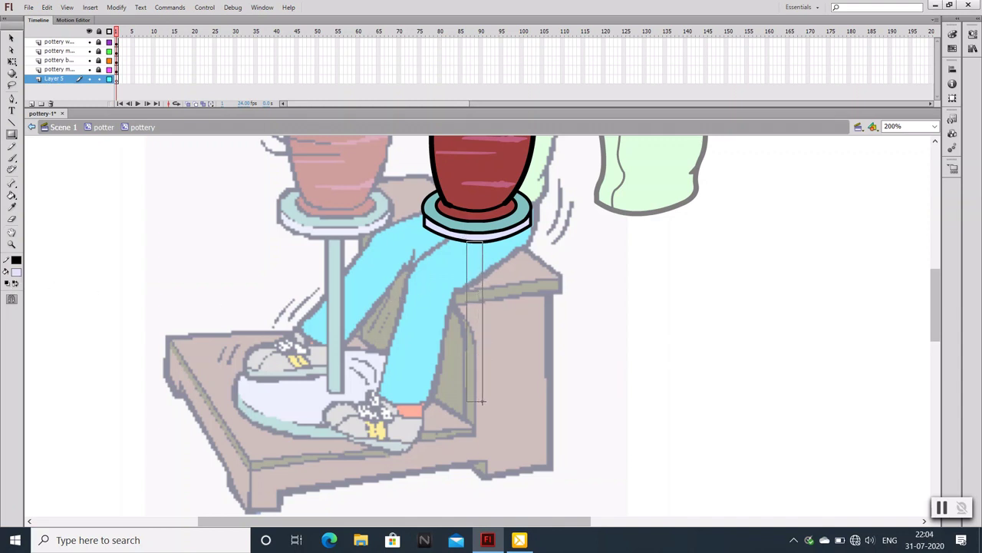
left_click_drag(477, 403, 482, 395)
left_click(11, 207)
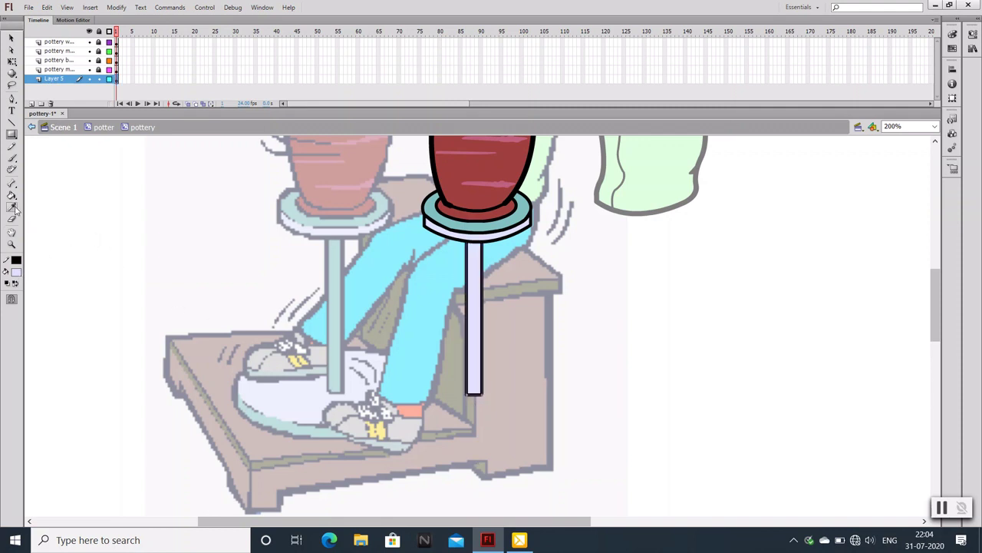
left_click(461, 226)
left_click(473, 253)
left_click(11, 36)
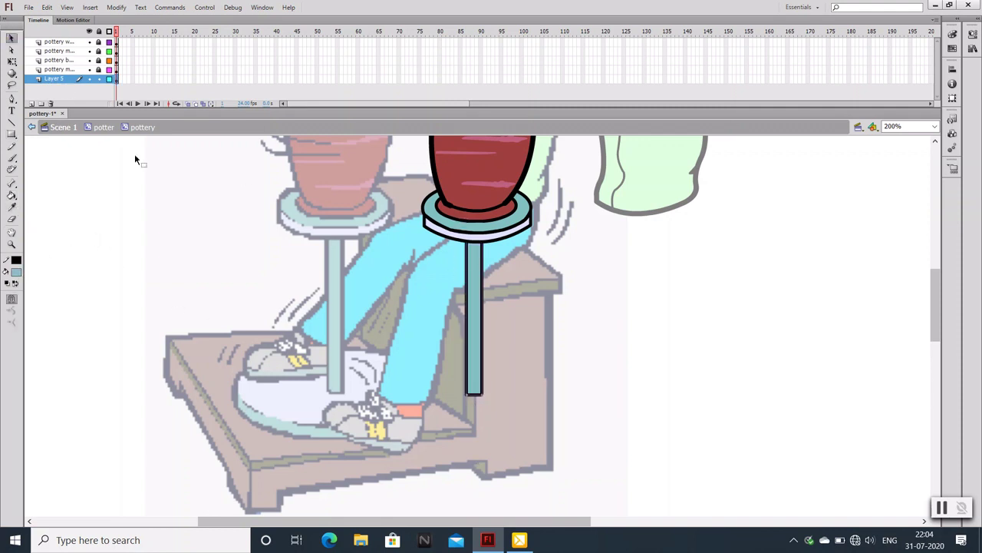
key("ctrl+s")
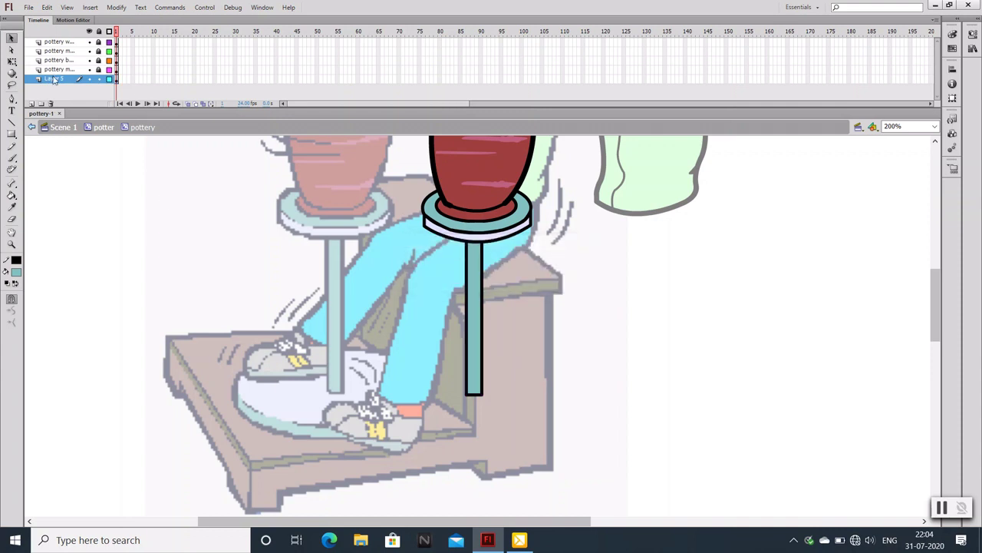
Rename Layer 5 to 'stand' and go back to the potter symbol
double_click(54, 79)
type("stand")
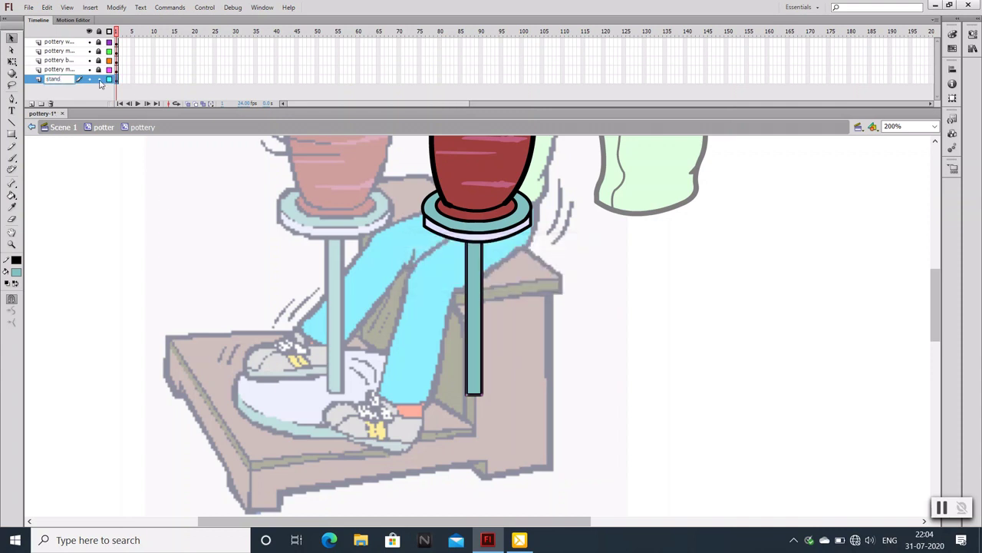
key("Return")
left_click(103, 126)
Rename the pot's layer to 'pottery'
scroll(729, 374, "up", 3)
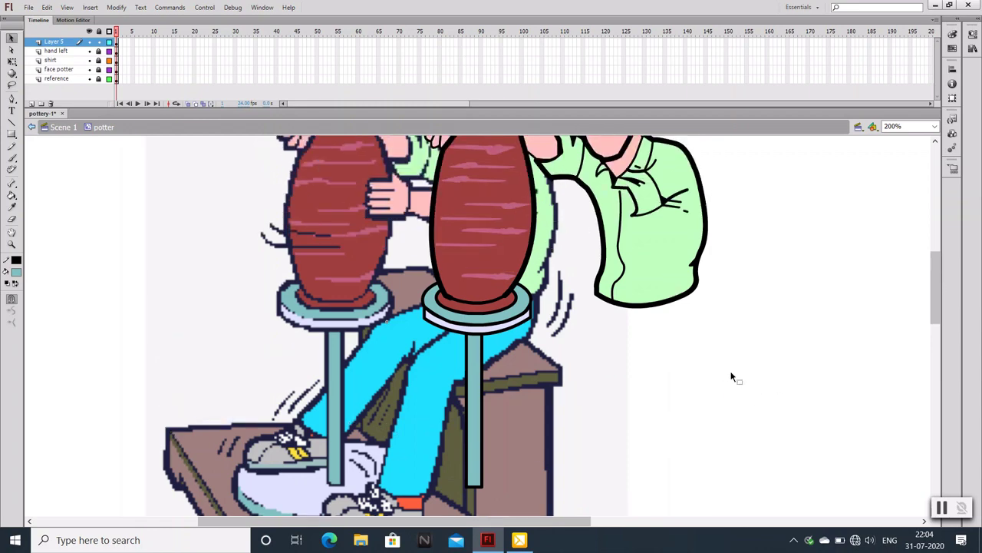
scroll(727, 368, "up", 3)
double_click(48, 43)
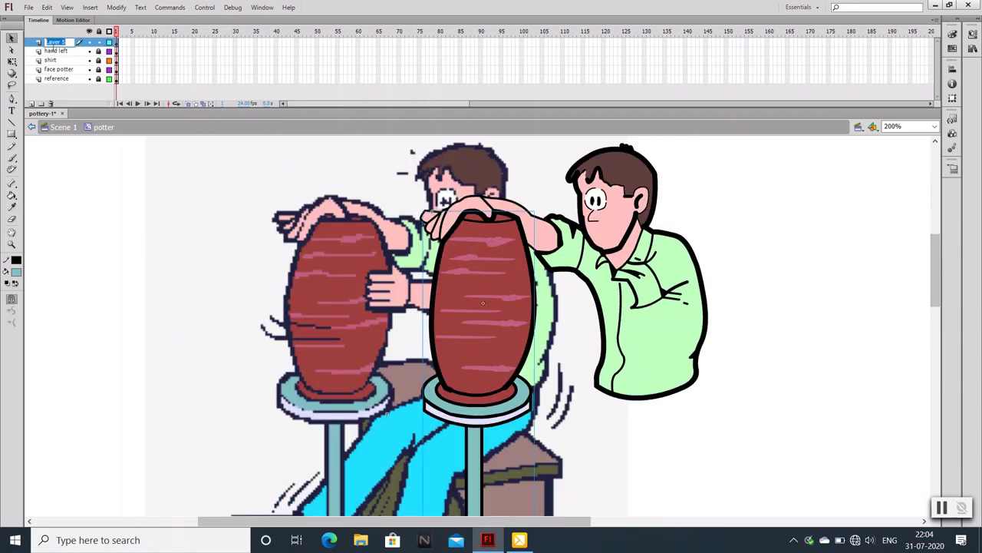
type("potte")
type("ry")
key("Return")
Add a new Layer 6 above pottery and unlock all layers
left_click(31, 103)
scroll(813, 399, "down", 1)
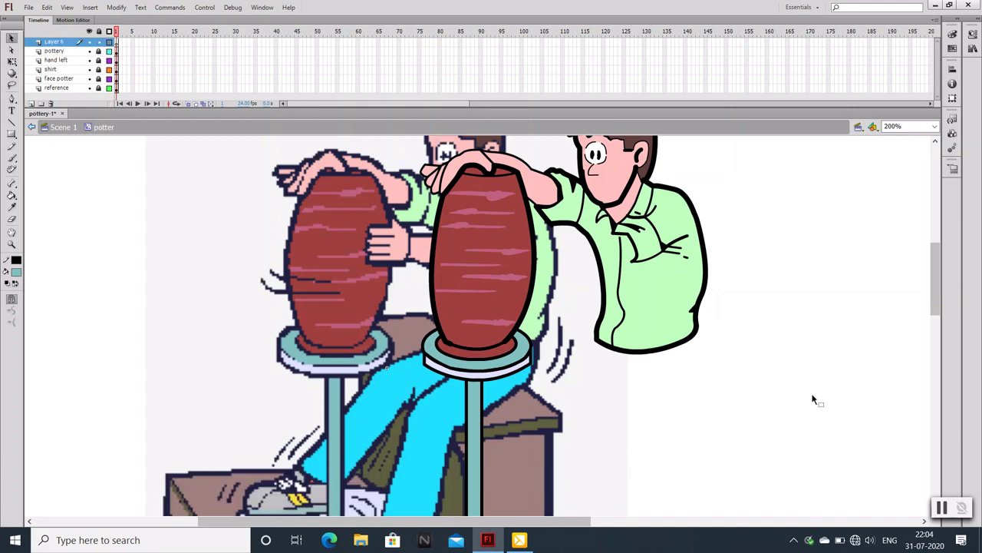
scroll(798, 391, "down", 2)
scroll(784, 384, "down", 2)
scroll(783, 382, "up", 2)
scroll(782, 382, "up", 2)
scroll(781, 381, "up", 1)
scroll(781, 382, "down", 4)
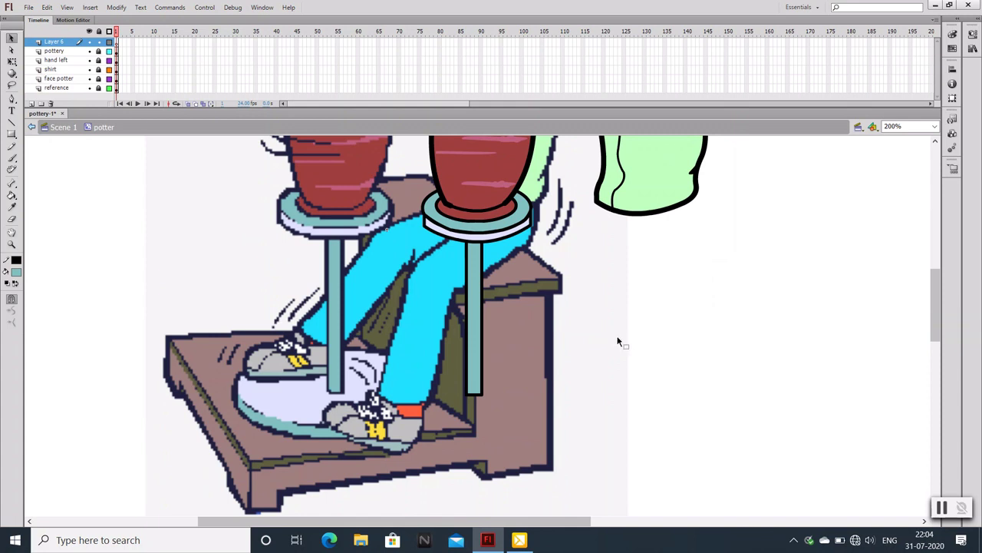
scroll(619, 338, "up", 1)
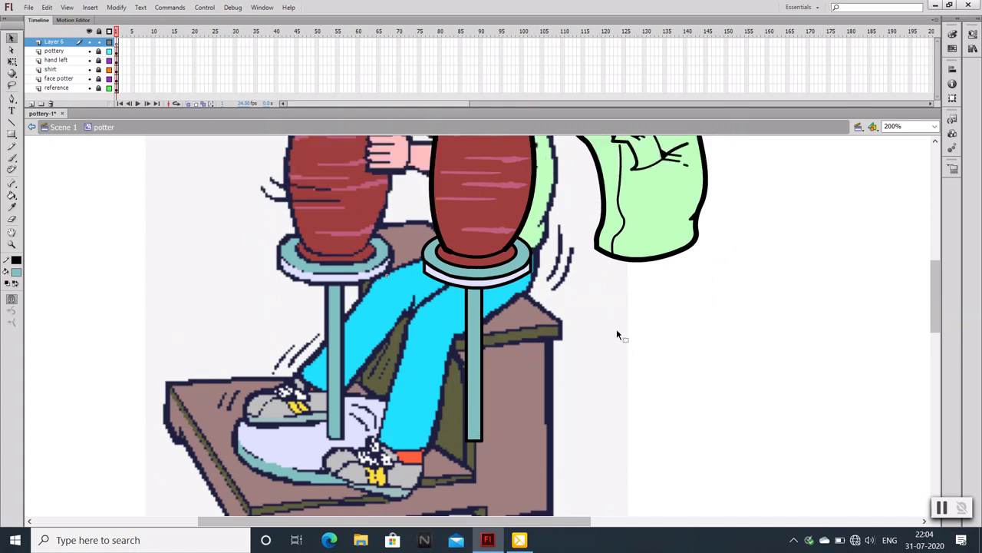
scroll(613, 333, "up", 1)
scroll(344, 187, "up", 2)
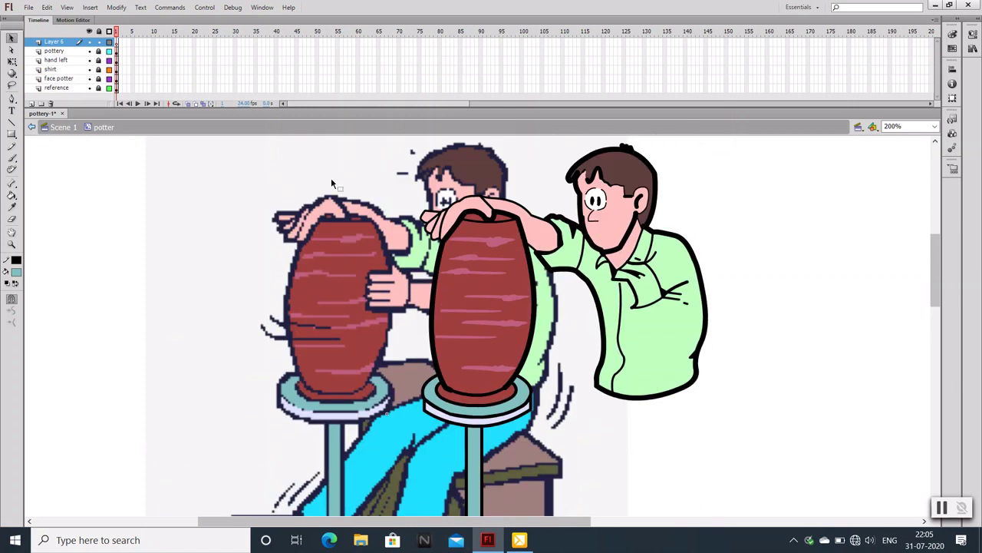
left_click(99, 32)
scroll(460, 219, "up", 1)
Shift the reference image down slightly and lock its layer
left_click(301, 164)
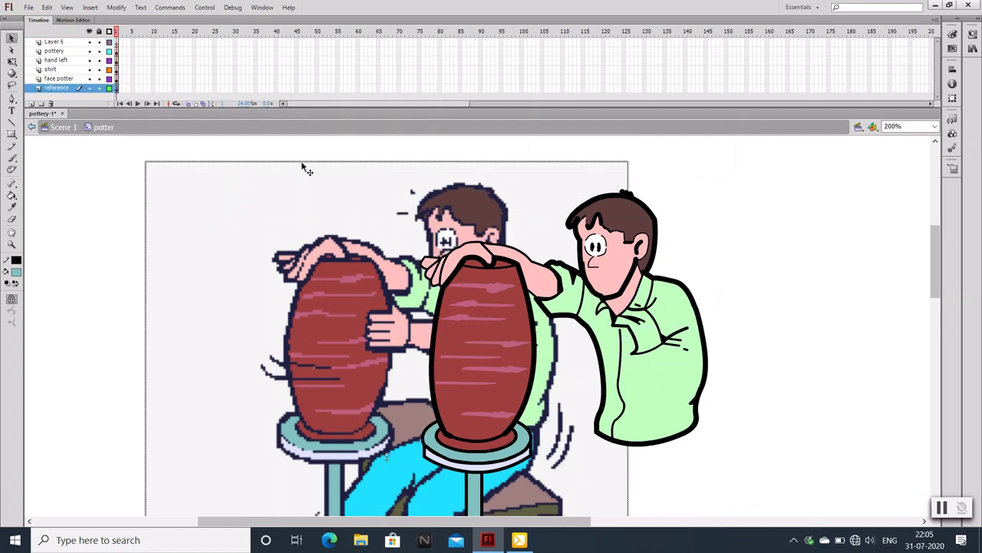
left_click_drag(301, 165, 302, 171)
left_click(99, 87)
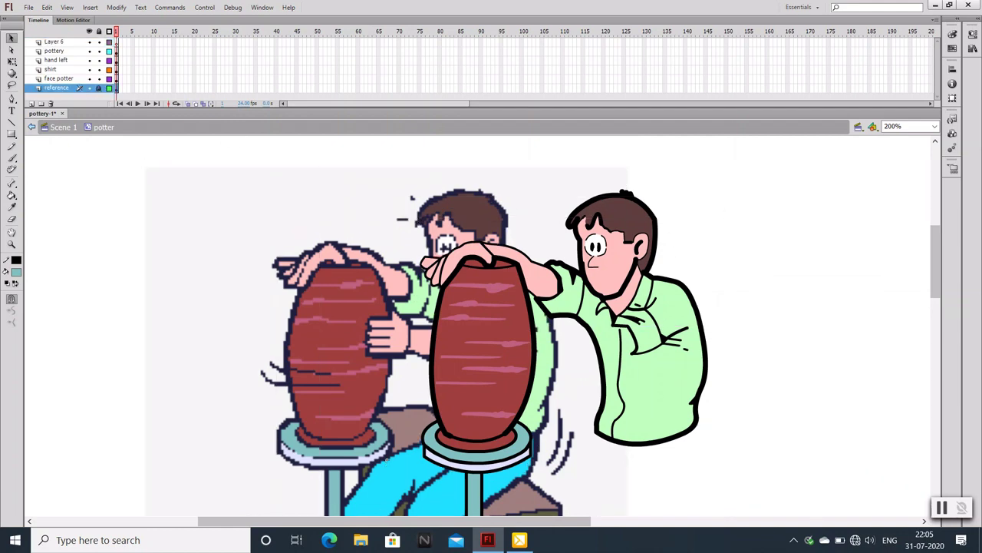
Move the traced potter and pot left of the reference, nudging down and three steps left
left_click(54, 51)
scroll(405, 408, "down", 3)
scroll(479, 365, "up", 2)
left_click_drag(480, 364, 163, 341)
left_click_drag(706, 320, 797, 273)
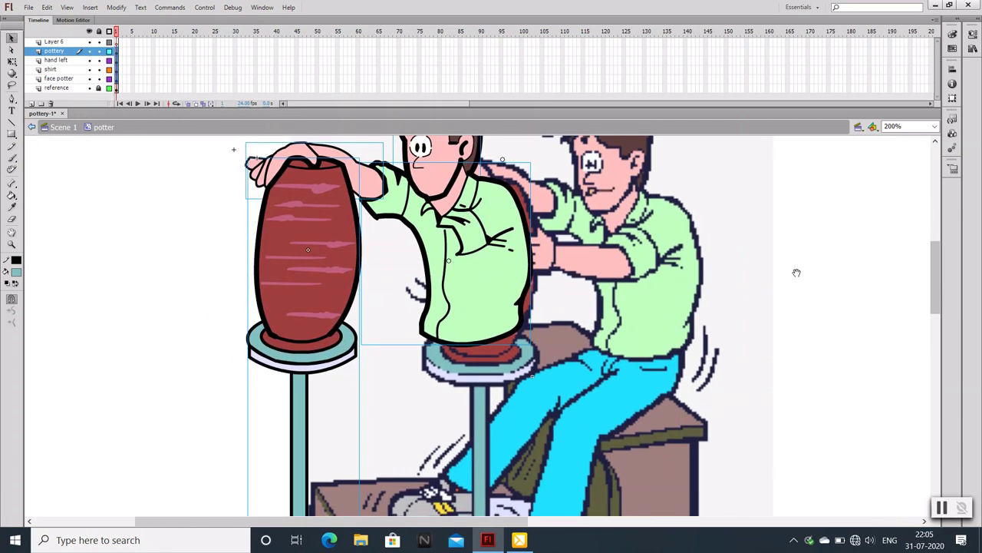
key("Down")
key("Down")
key("Down")
scroll(764, 303, "down", 4)
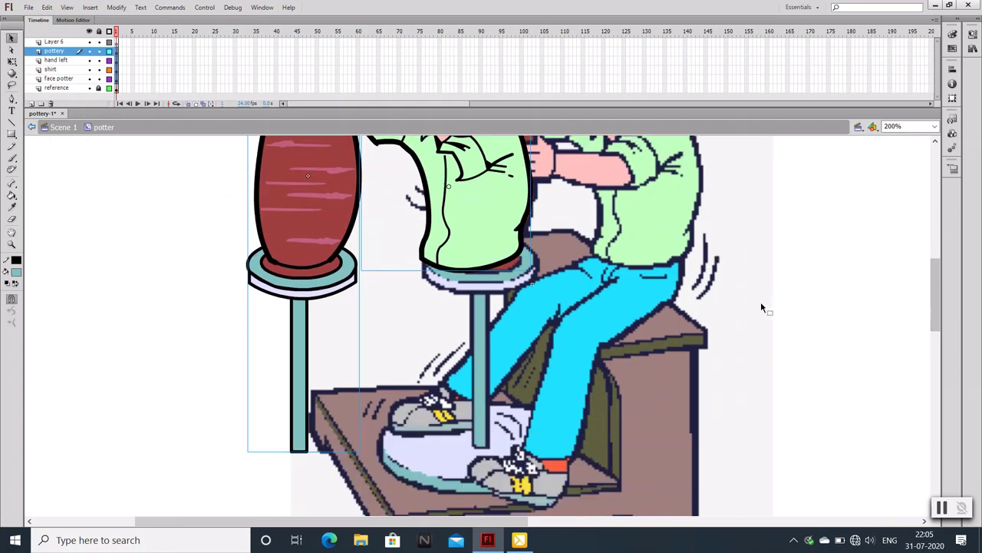
scroll(761, 307, "up", 5)
scroll(760, 307, "up", 2)
scroll(759, 307, "down", 2)
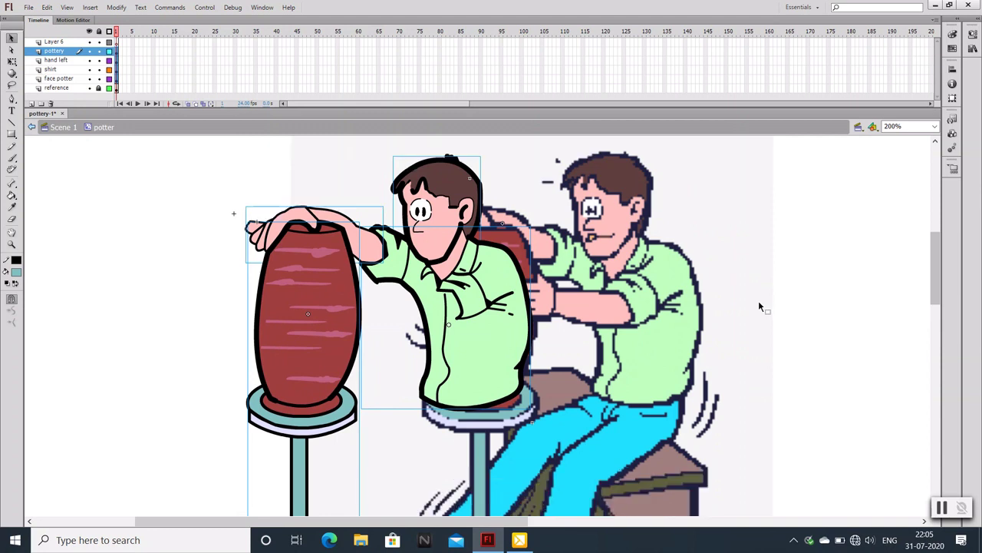
scroll(755, 307, "down", 4)
key("Left")
key("Left")
key("Left")
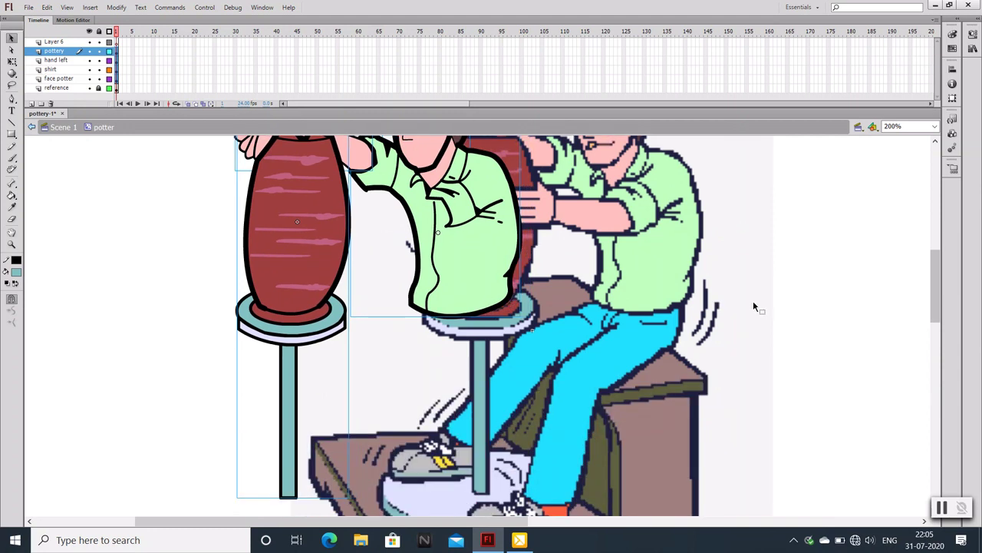
key("Left")
key("Left")
key("Left")
key("Left")
key("Left")
key("Left")
key("Left")
key("Left")
key("Left")
key("Left")
key("Left")
key("Left")
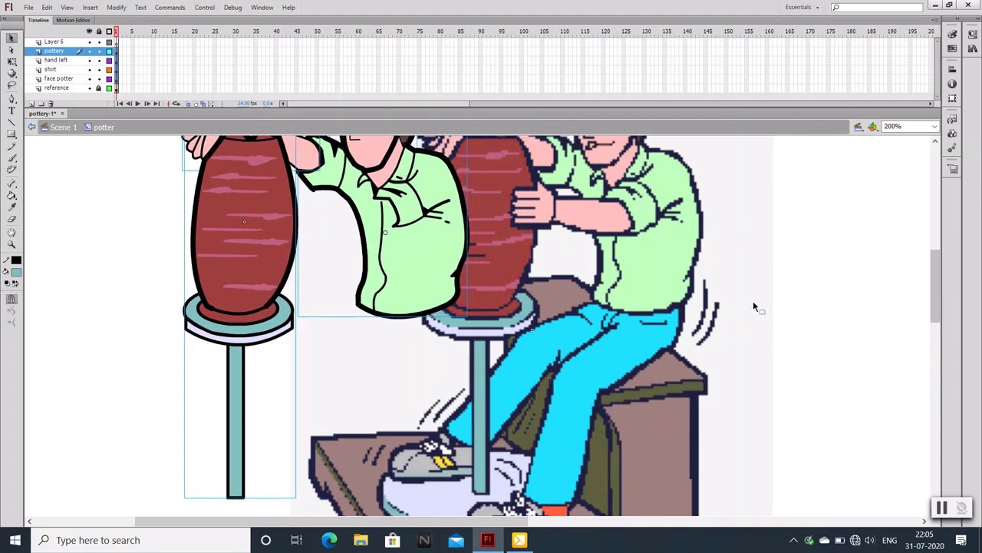
key("Left")
key("Left")
key("Left")
Save the file and lock the pottery, hand left, shirt and face potter layers
left_click(753, 300)
scroll(662, 307, "up", 6)
scroll(662, 307, "down", 2)
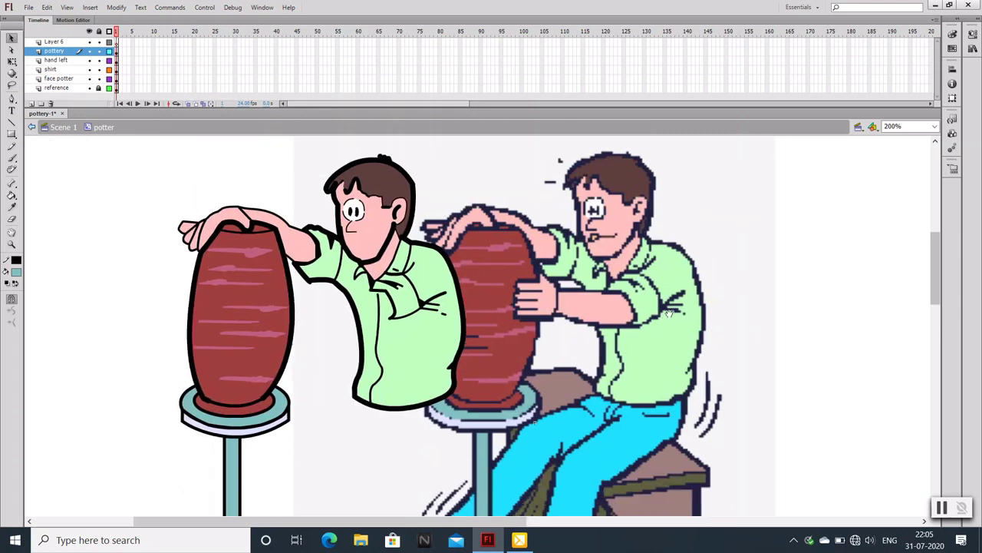
scroll(729, 268, "left", 3)
key("ctrl+s")
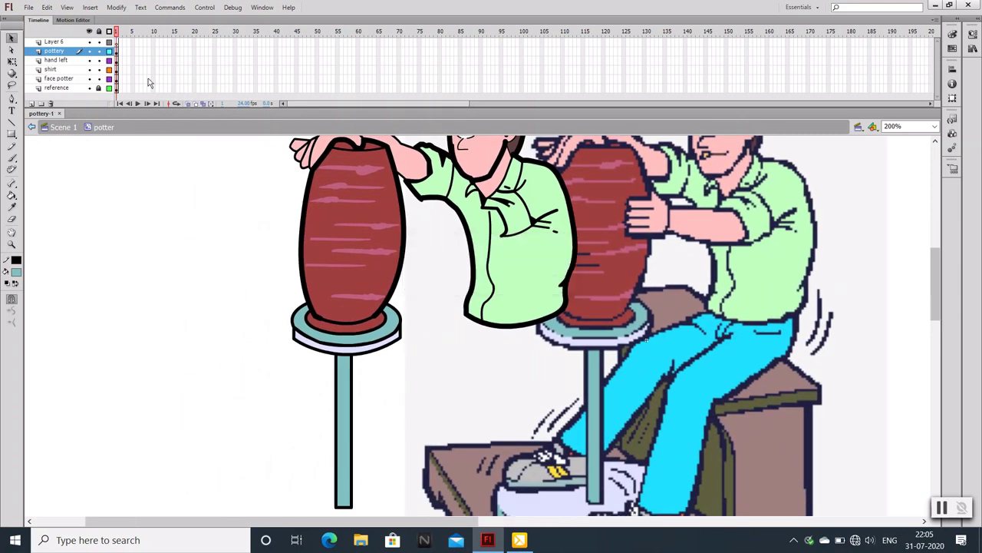
left_click(98, 31)
On Layer 6, pen-trace the first jeans leg from the shirt hem around the knee to its hem
left_click(54, 41)
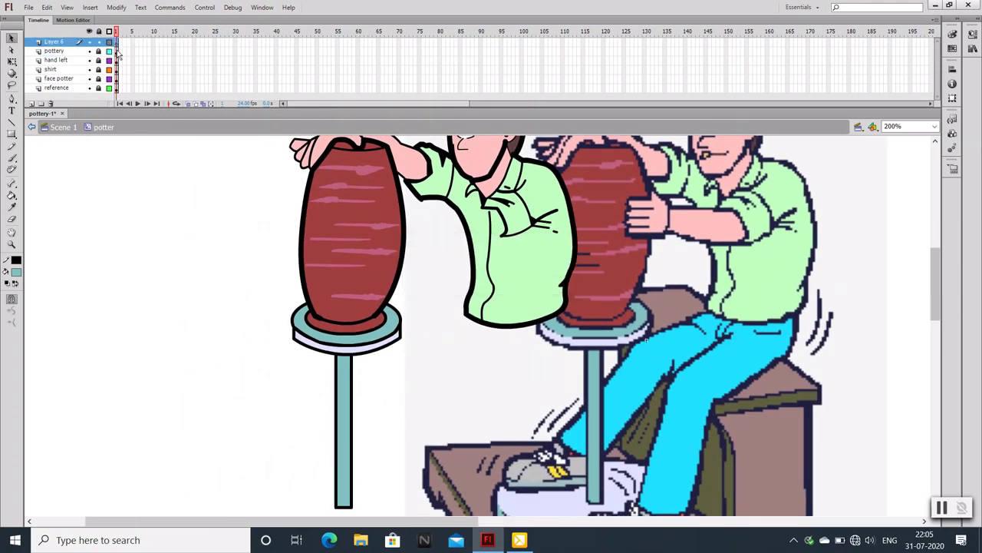
key("p")
scroll(734, 330, "down", 2)
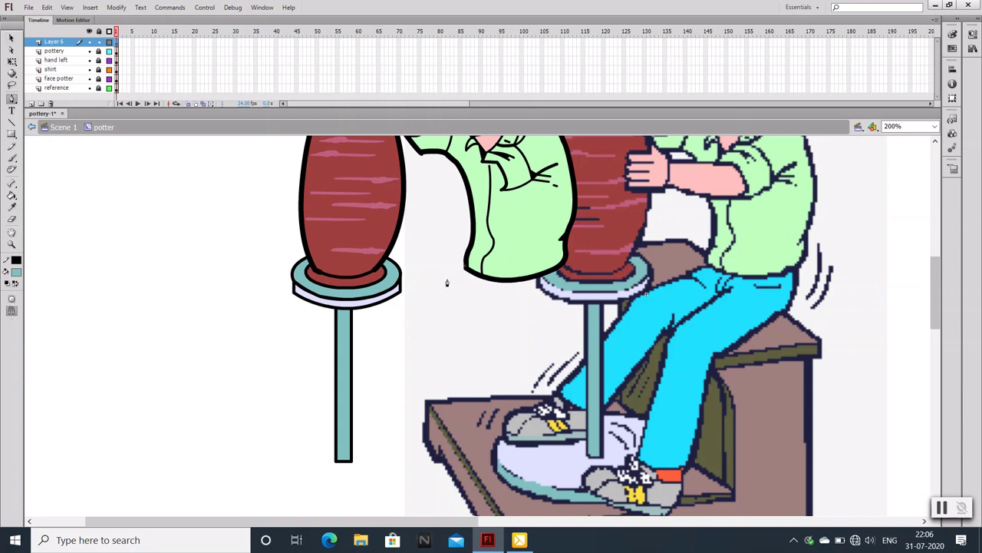
left_click_drag(465, 266, 443, 282)
left_click(406, 294)
left_click_drag(390, 310, 387, 323)
left_click(302, 409)
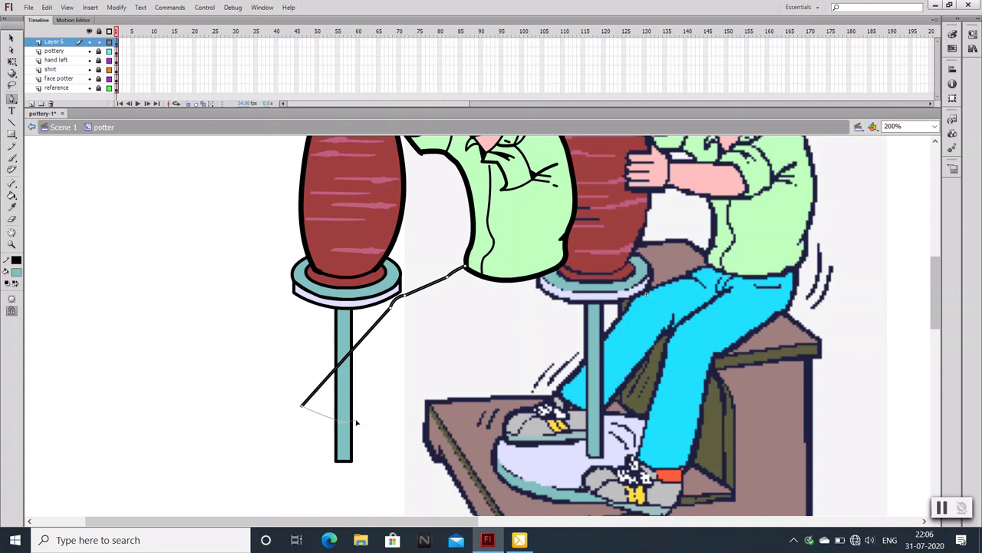
left_click_drag(344, 422, 361, 420)
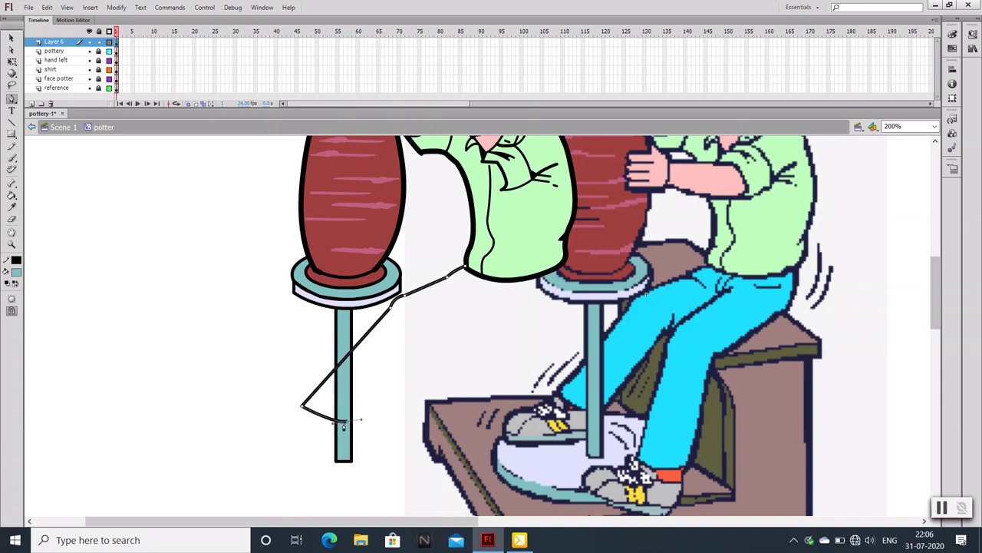
left_click(419, 333)
Trace the second leg and seat up to the waist, closing the outline at the shirt hem
left_click(416, 360)
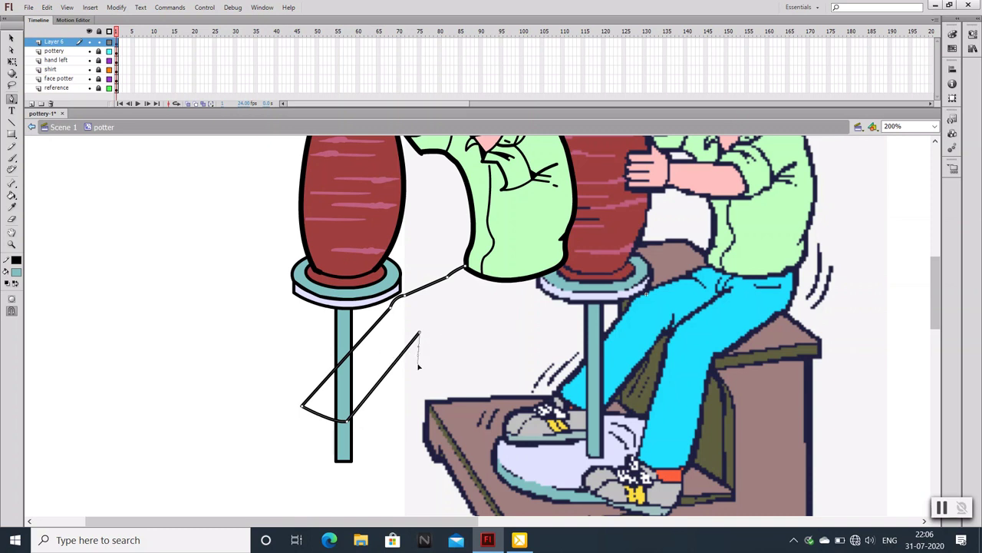
scroll(398, 385, "down", 3)
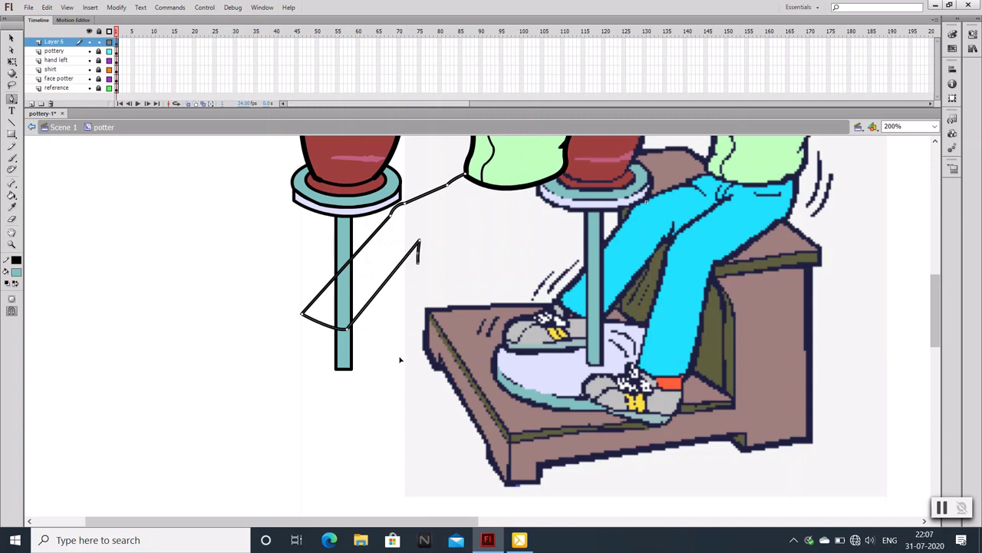
left_click(399, 358)
left_click_drag(444, 369, 453, 368)
scroll(445, 366, "up", 3)
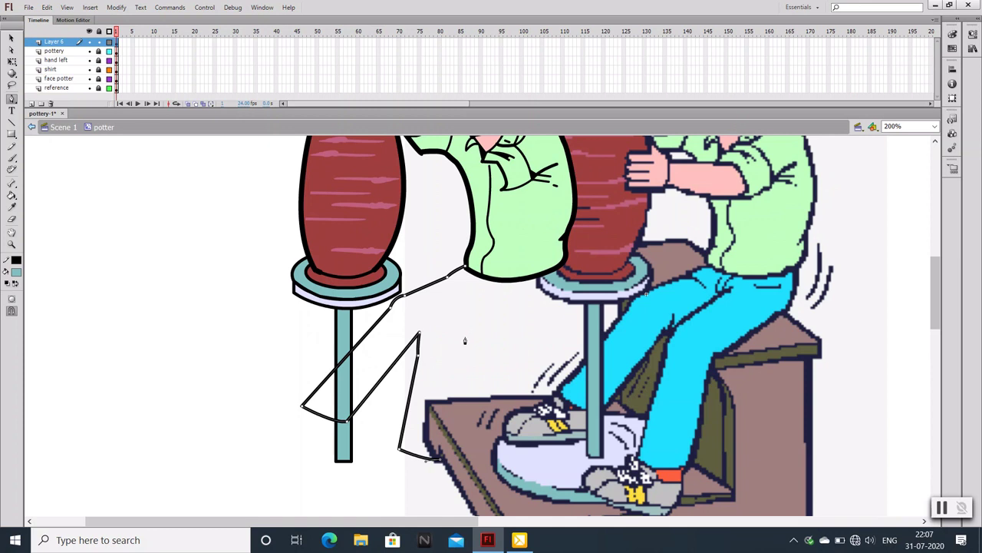
left_click(464, 343)
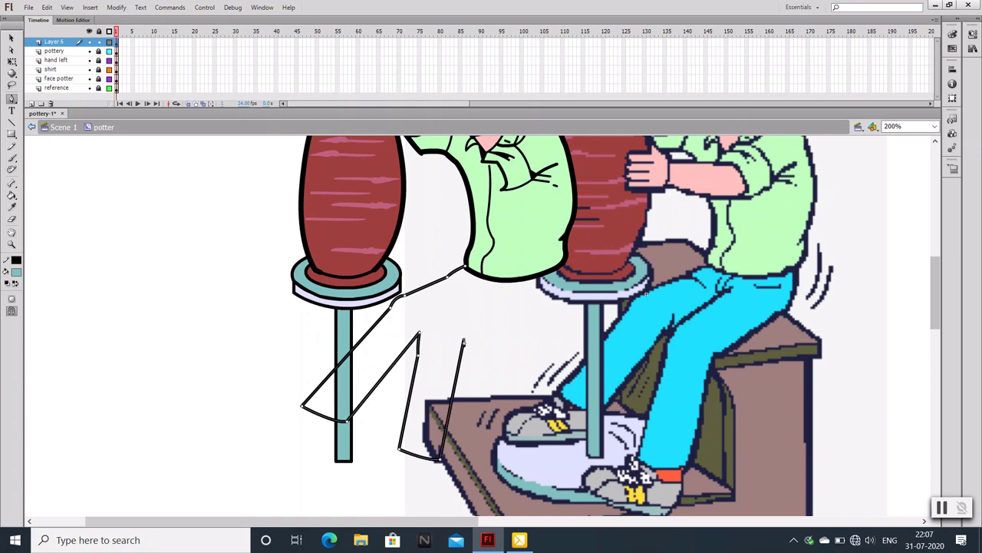
left_click(533, 314)
left_click_drag(559, 267, 554, 224)
left_click(558, 269)
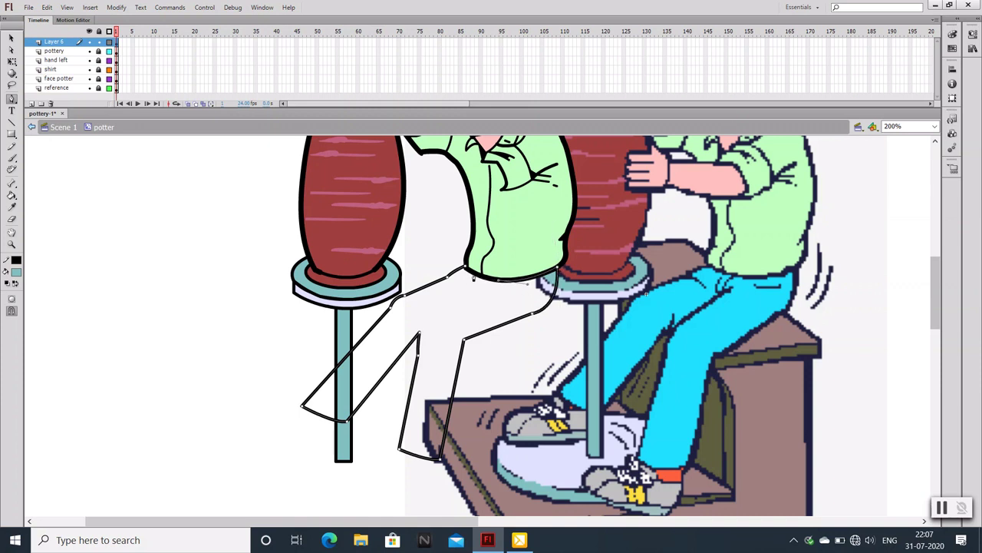
left_click(465, 269)
left_click(10, 38)
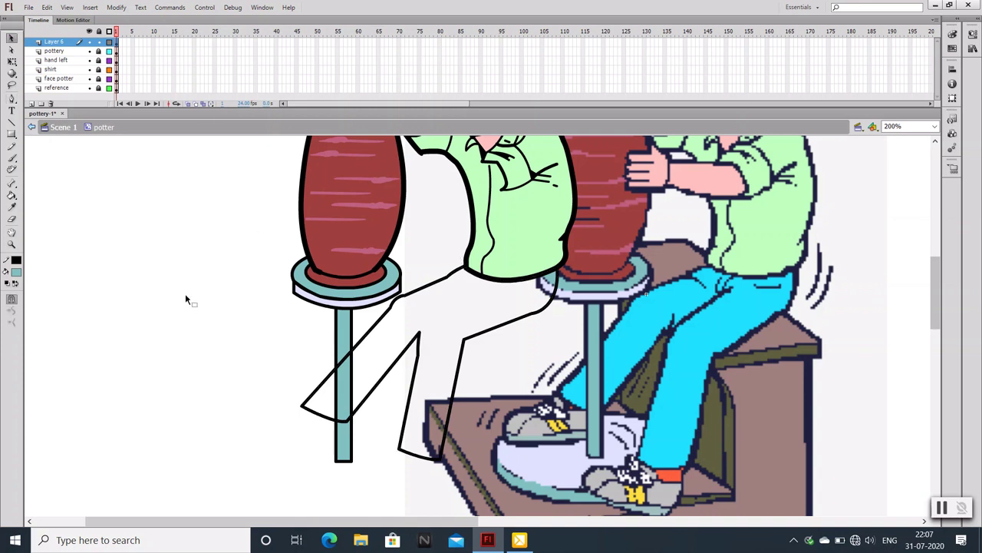
Convert the jeans outline into the symbol 'jeans and left shoe'
left_click(117, 43)
right_click(415, 343)
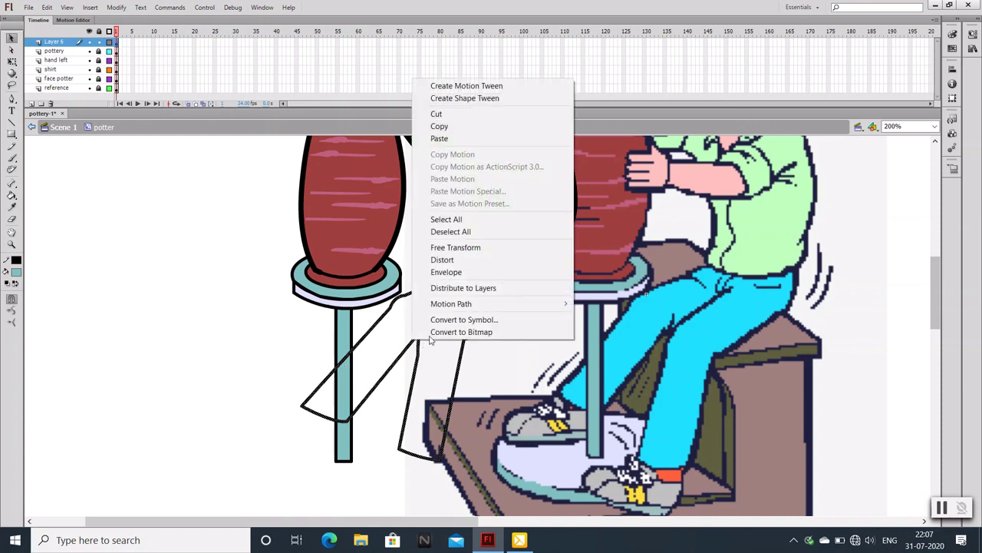
left_click(453, 323)
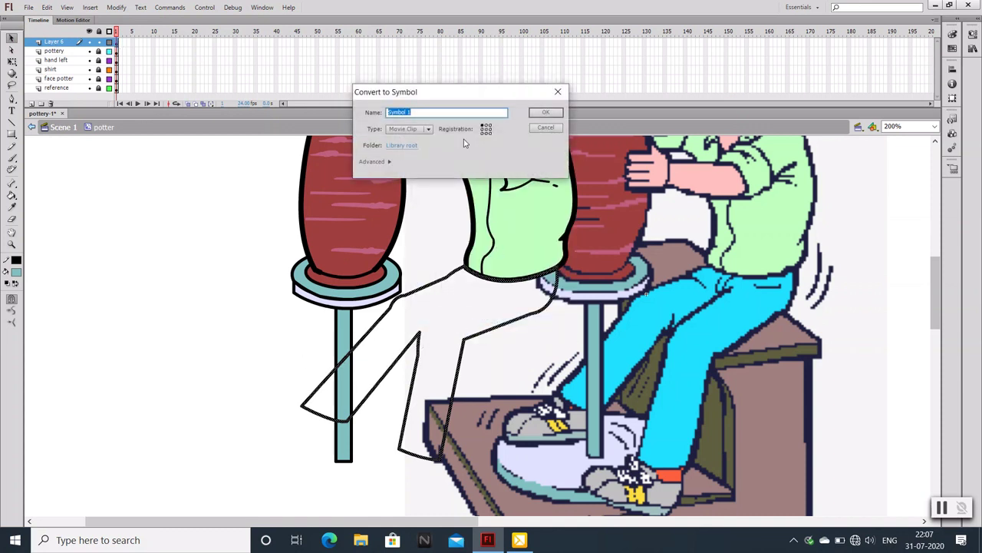
type("jeans and left sh")
key("Return")
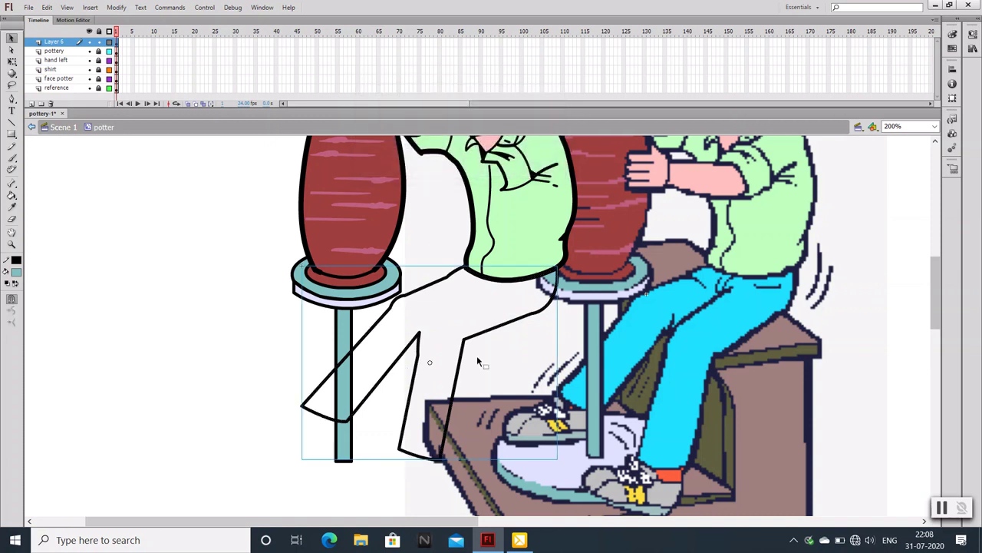
From the potter symbol, double-click the jeans to edit 'jeans and left shoe' in place
double_click(471, 343)
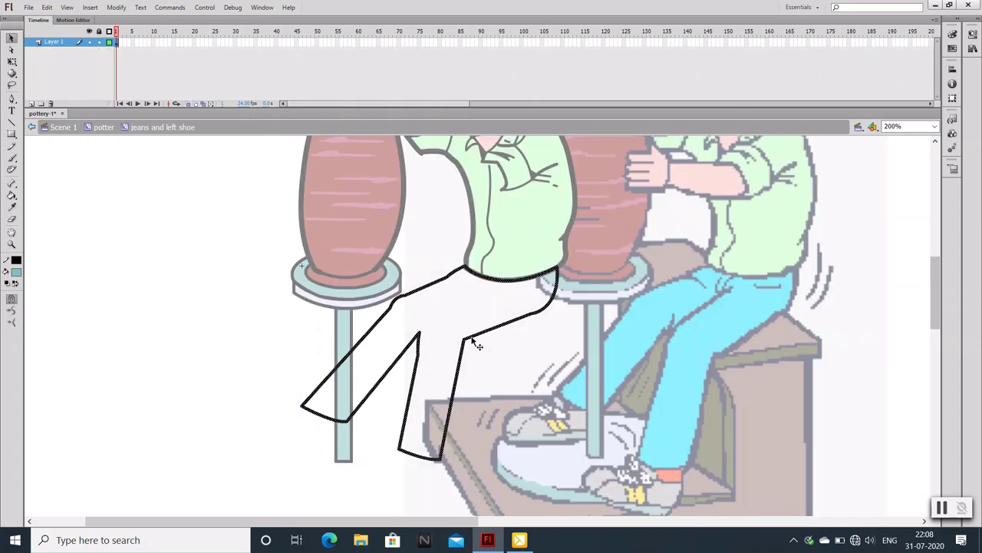
left_click(104, 127)
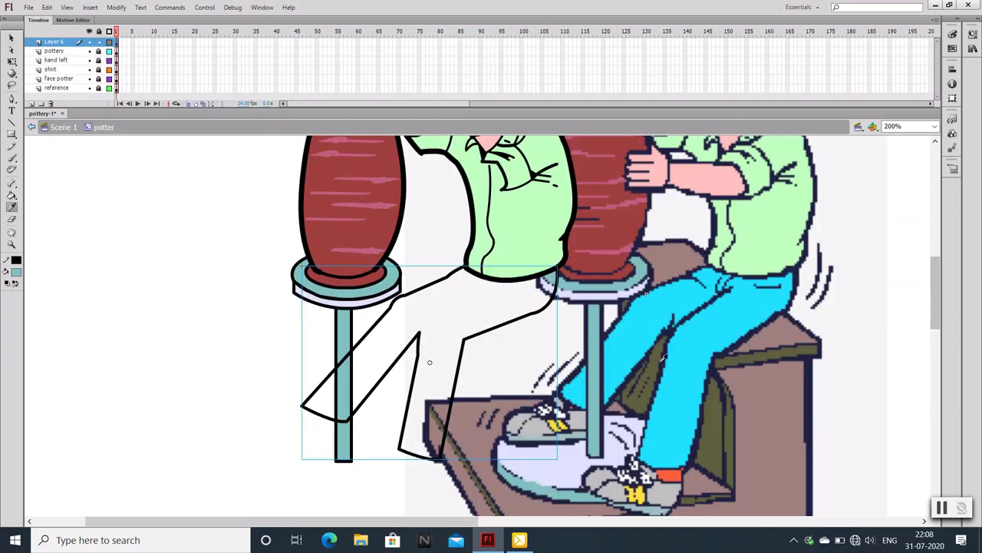
left_click(14, 35)
double_click(421, 345)
left_click(555, 376)
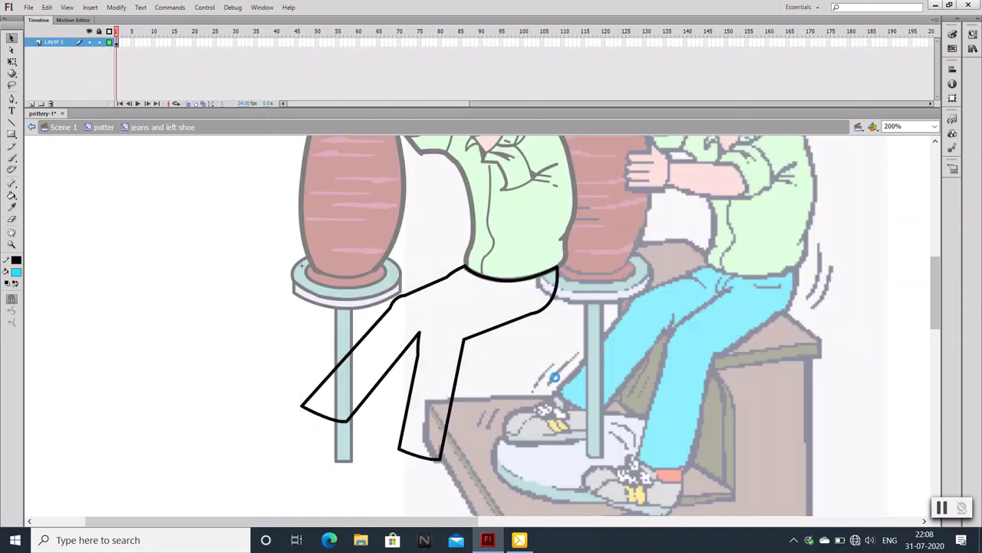
Name the layer 'jeans' and fill the legs cyan
double_click(52, 43)
type("jean")
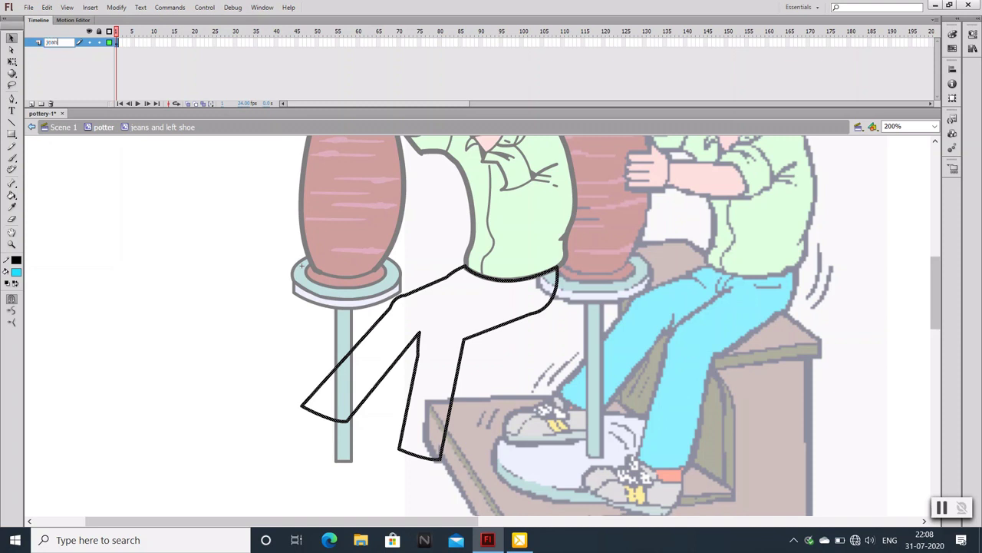
type("s")
left_click(98, 66)
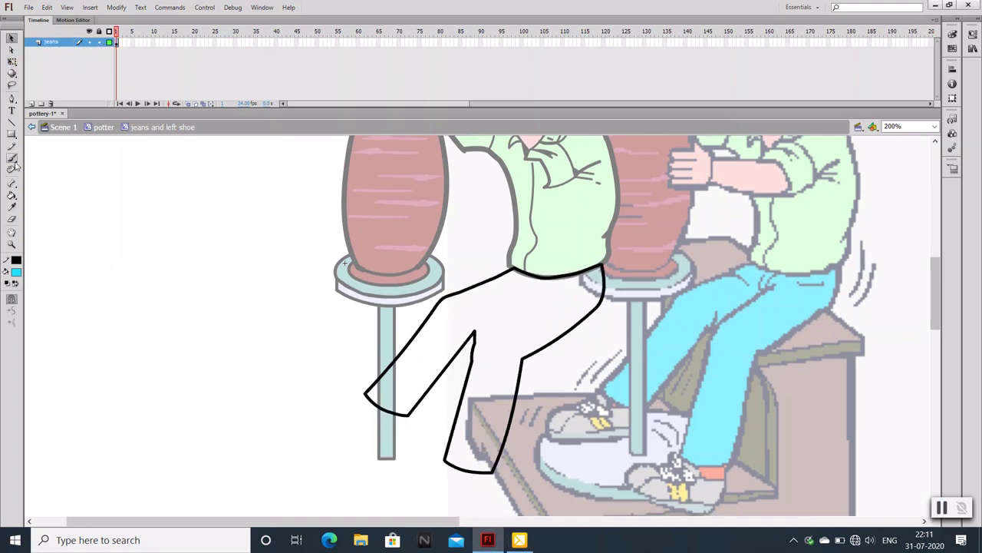
left_click(11, 202)
left_click(459, 312)
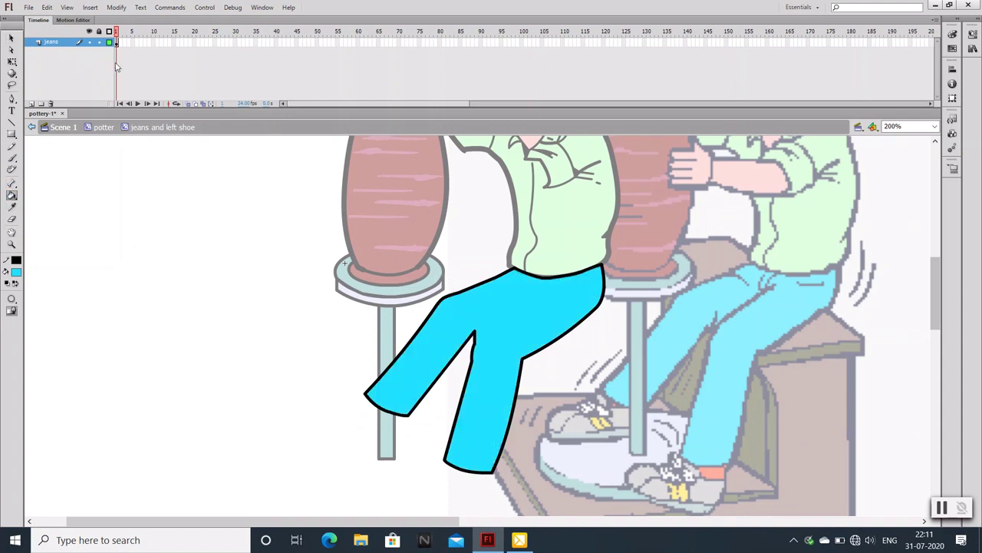
Increase the jeans' black stroke thickness in Properties and save the file
left_click(12, 38)
left_click(117, 43)
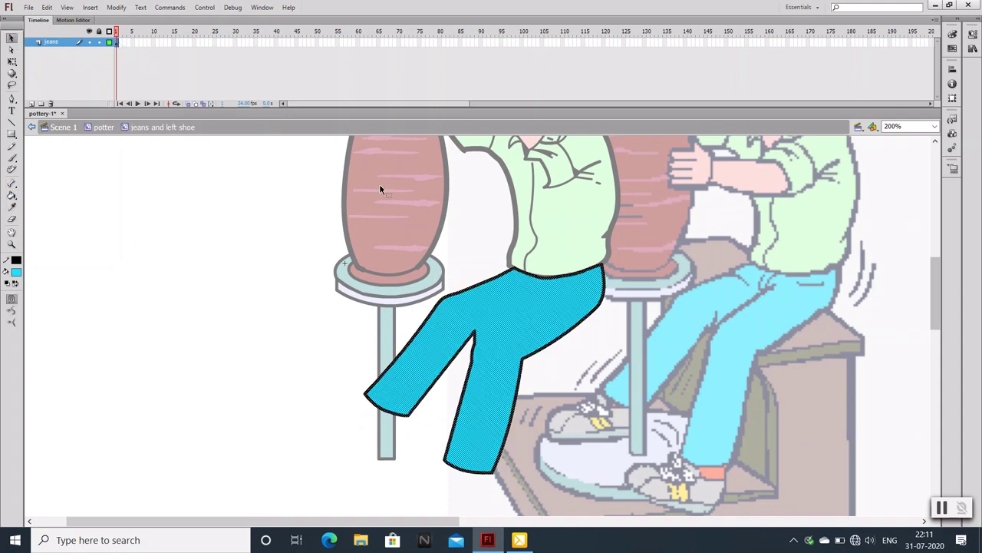
left_click(952, 34)
left_click_drag(839, 140, 846, 139)
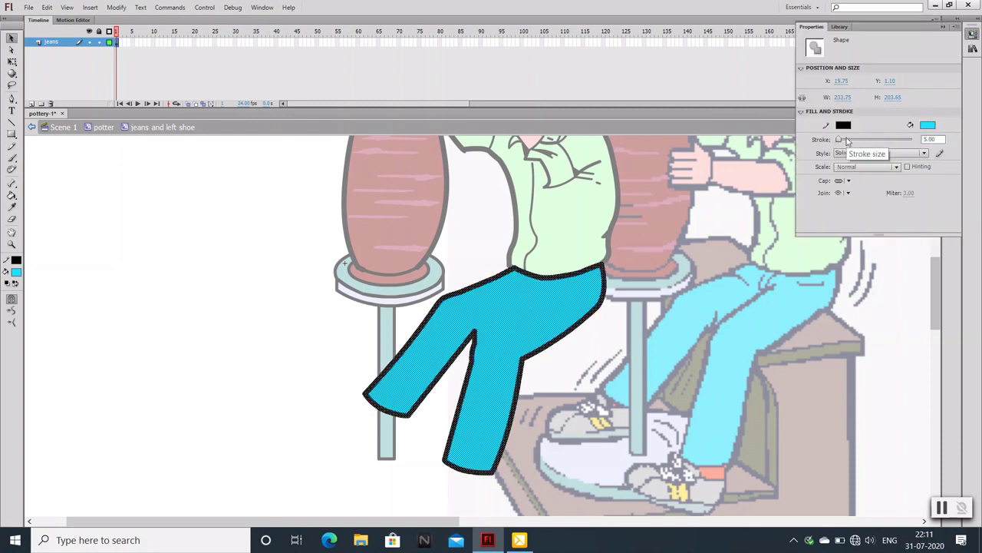
left_click(799, 330)
scroll(755, 302, "down", 1)
key("ctrl+s")
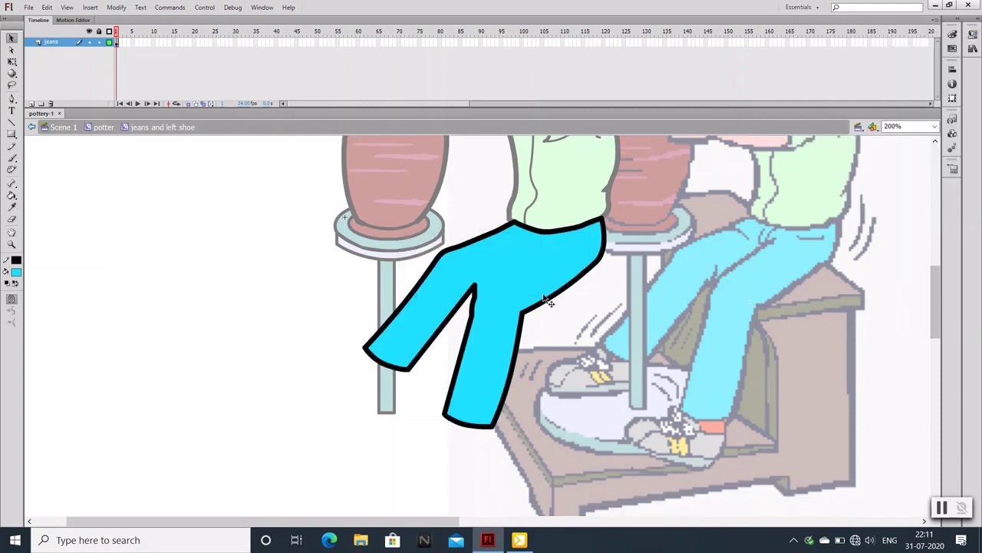
Add a new layer above the jeans and name it 'jeans curve'
left_click(31, 102)
double_click(54, 41)
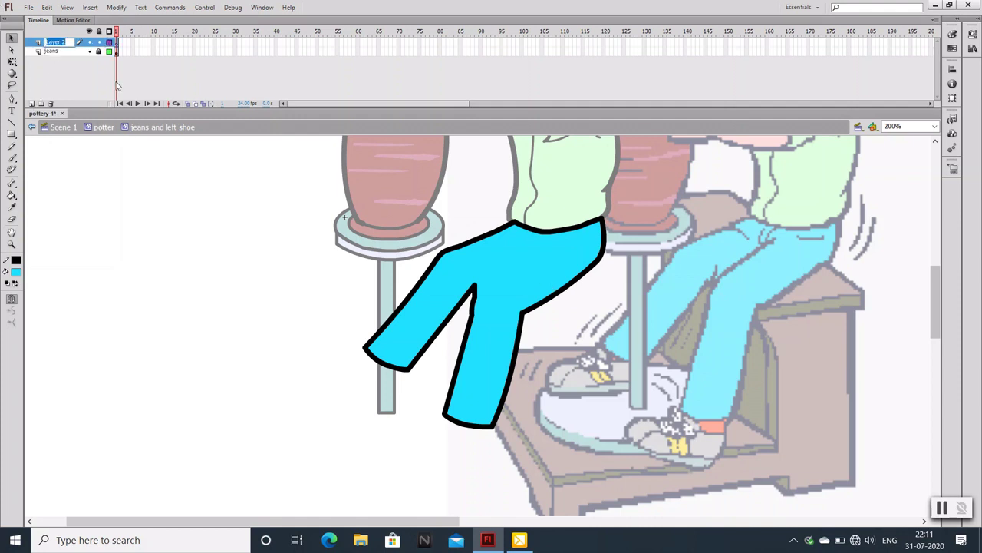
type("l")
type("urve")
key("Return")
Draw straight fold lines near the jeans waistband and diagonally across the thigh
key("n")
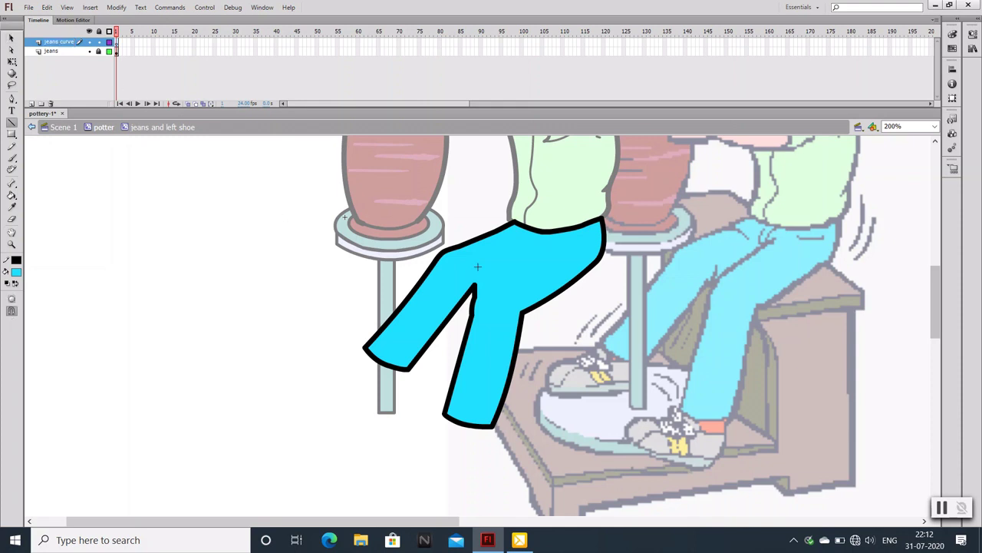
left_click(972, 34)
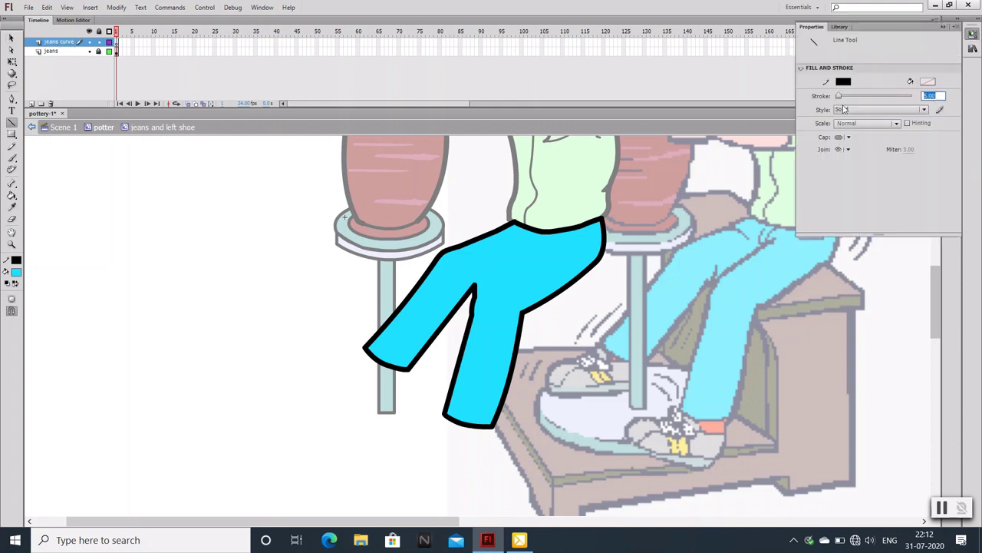
left_click(943, 26)
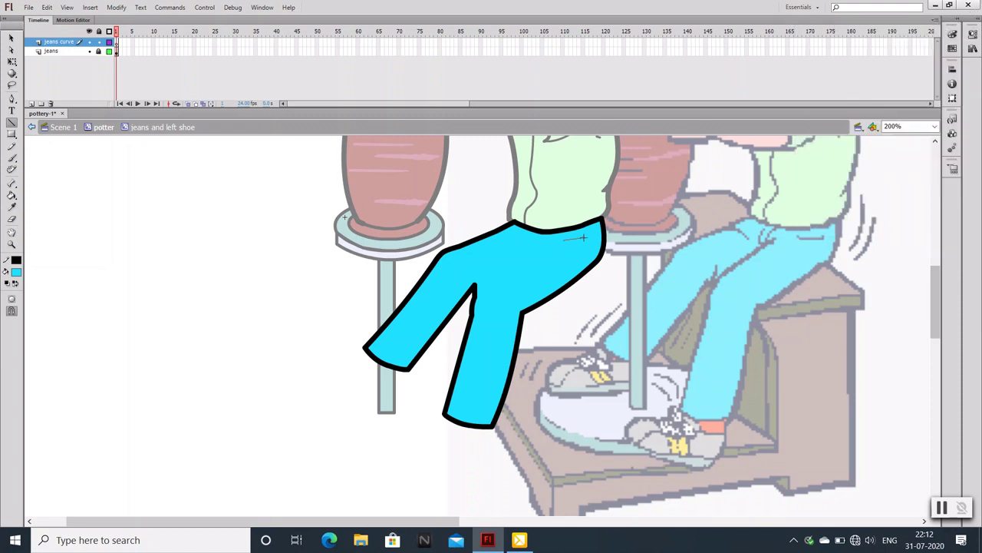
left_click_drag(583, 238, 593, 234)
key("v")
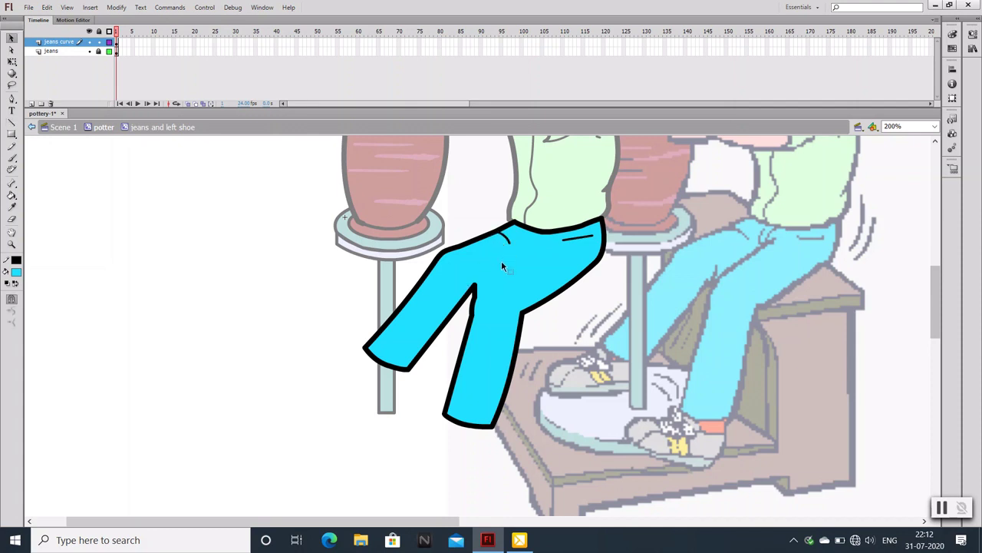
key("n")
left_click(972, 34)
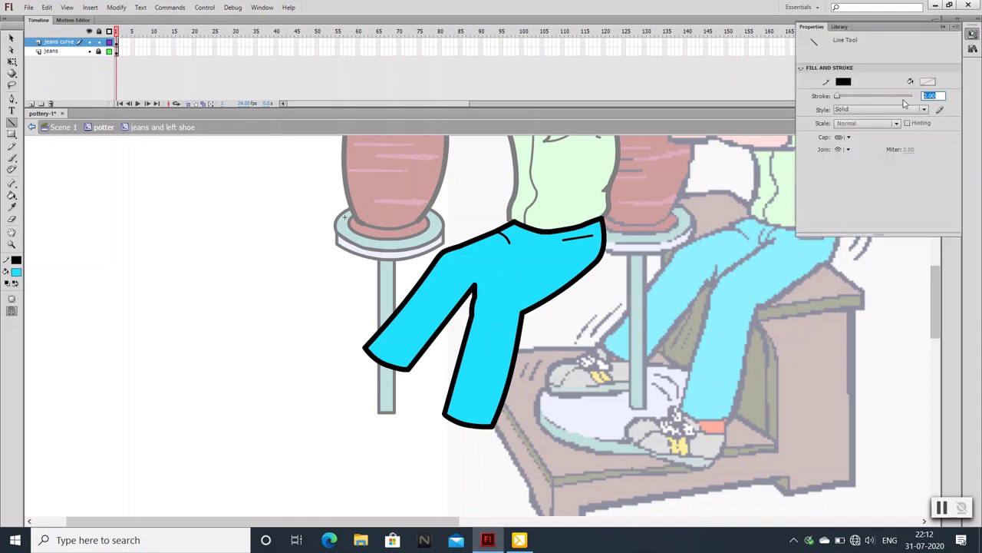
left_click(946, 26)
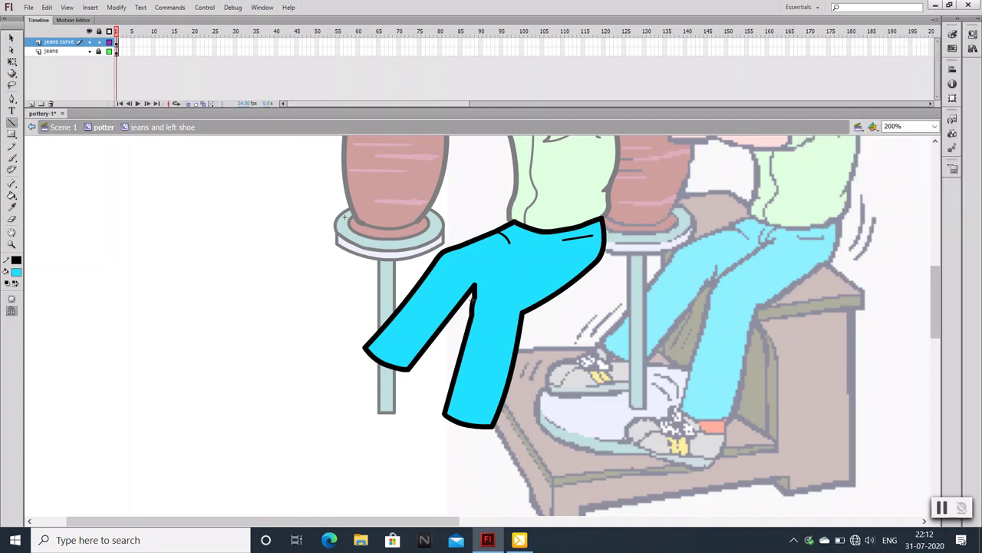
left_click_drag(474, 295, 535, 247)
left_click_drag(535, 246, 537, 245)
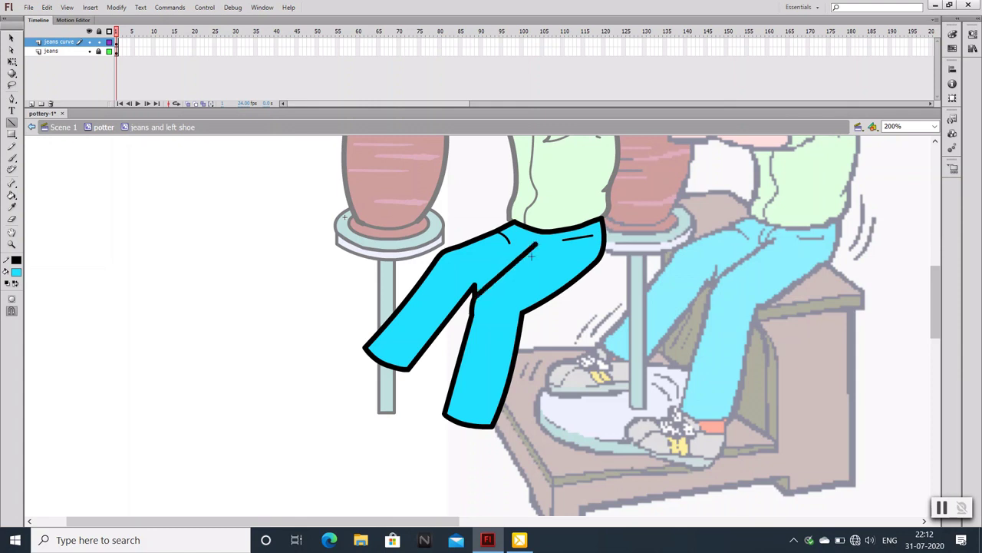
Set the Line tool stroke width to 2.00
key("v")
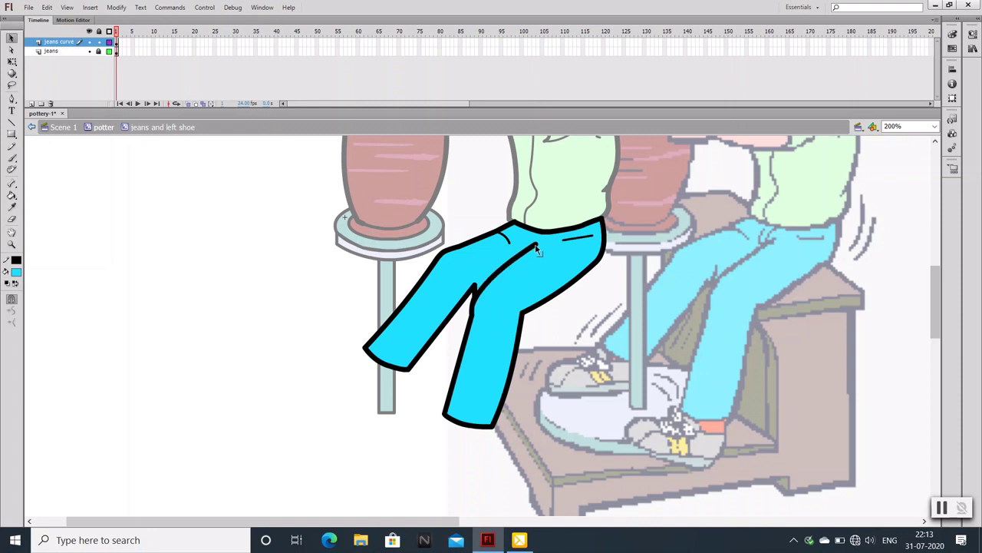
key("ctrl+a")
key("ctrl+shift+a")
key("n")
key("ctrl+F3")
double_click(930, 96)
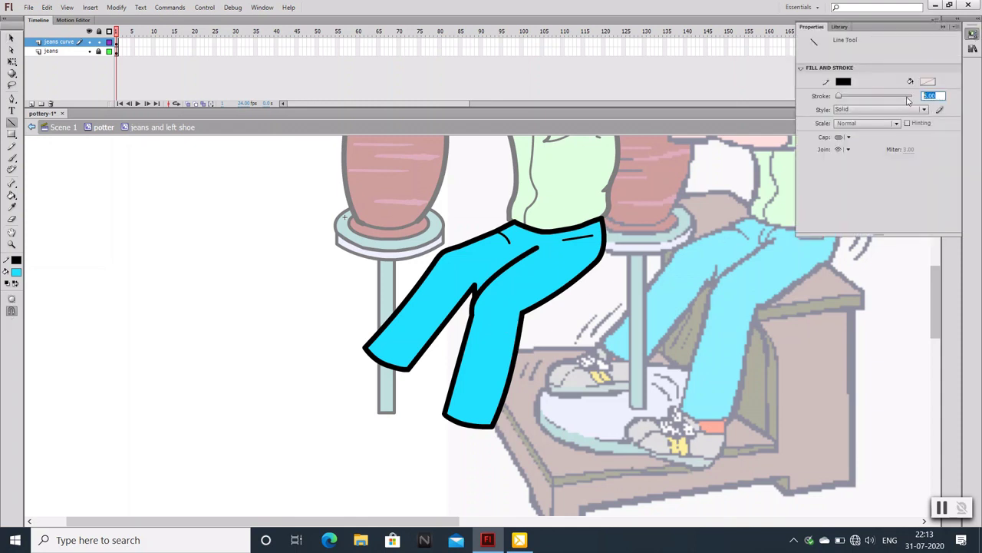
type("2")
key("Return")
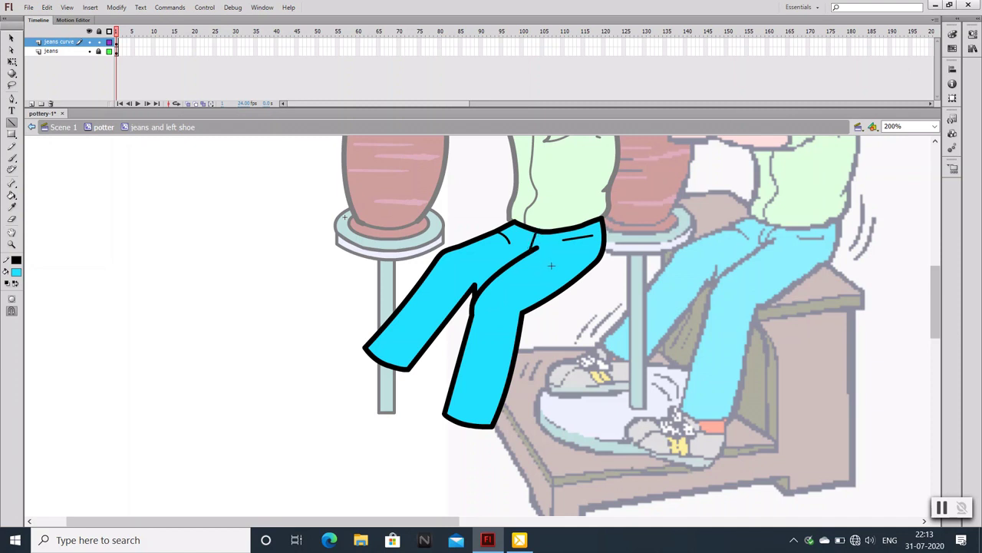
Draw a short crease line near the top of the jeans
key("v")
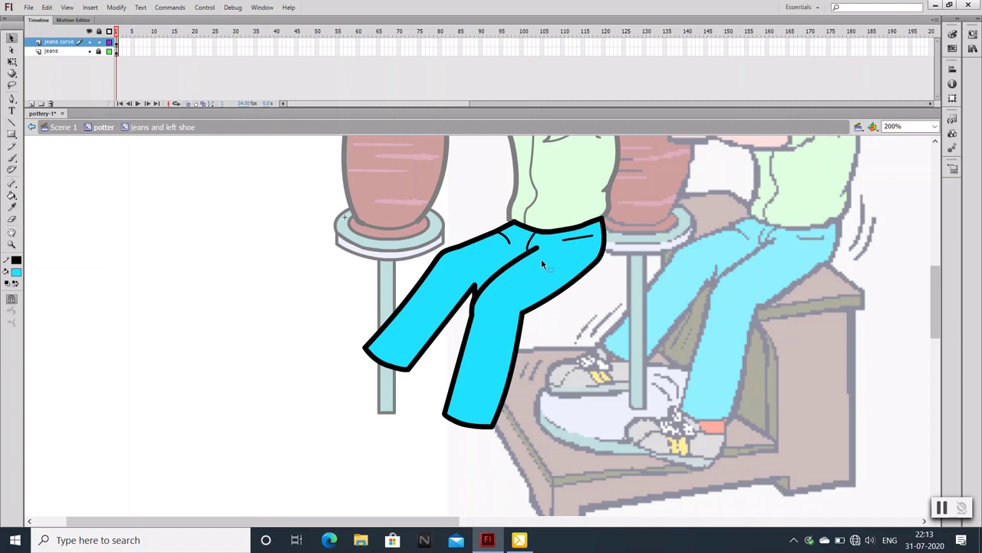
key("n")
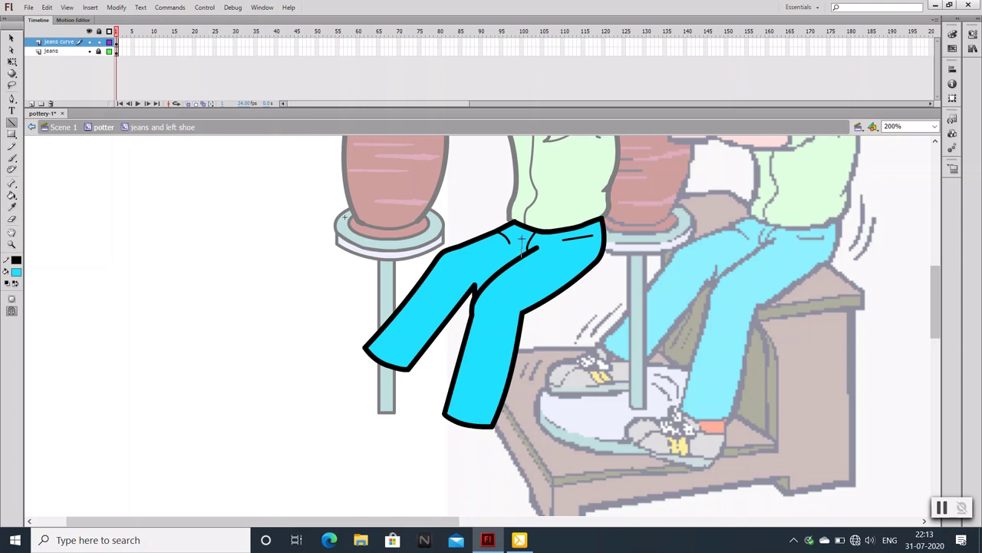
key("v")
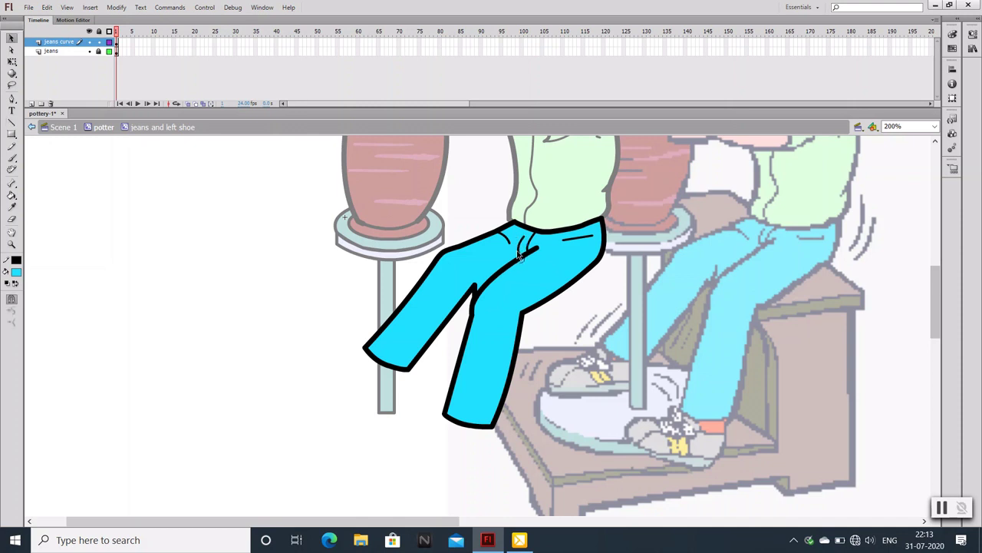
key("n")
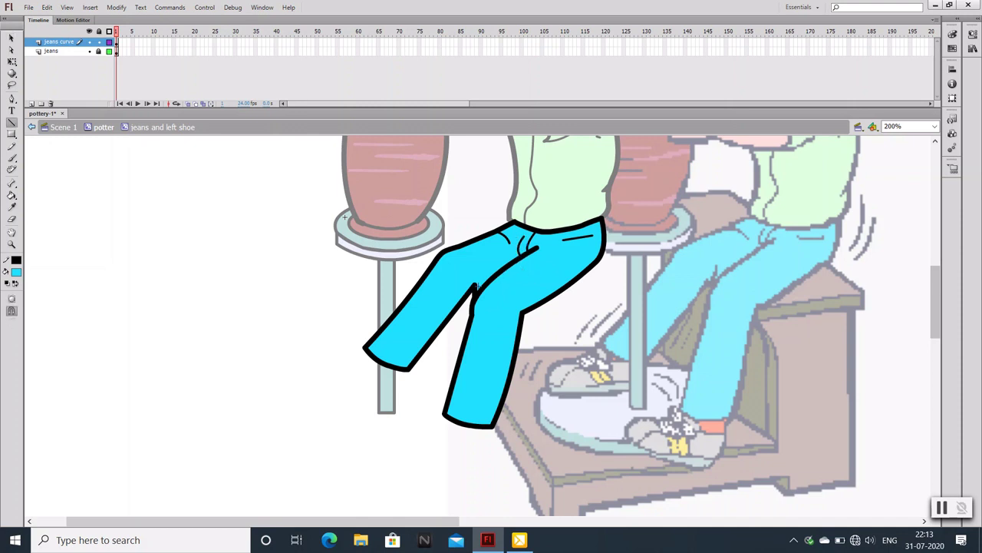
left_click_drag(480, 275, 479, 287)
key("v")
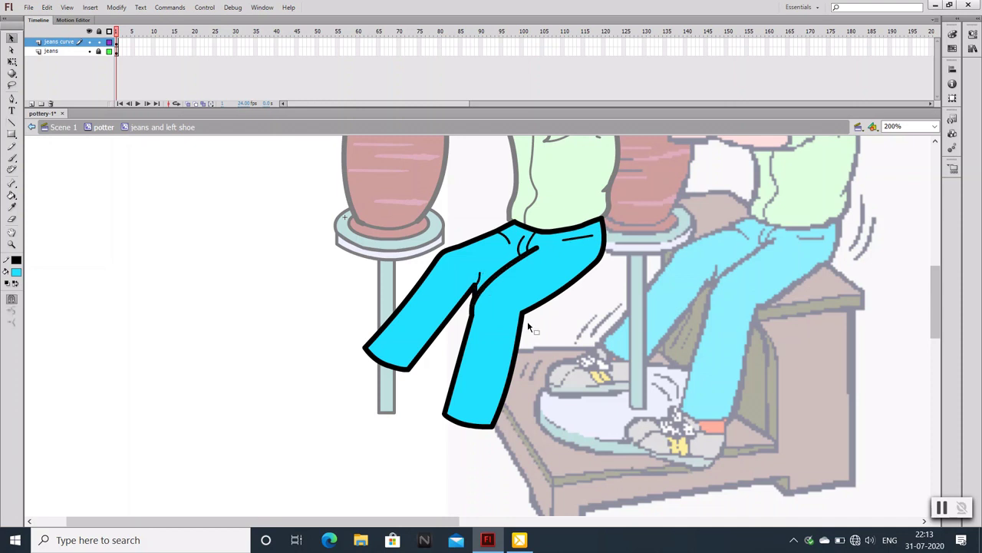
scroll(528, 325, "down", 2)
scroll(527, 324, "up", 2)
scroll(527, 325, "up", 2)
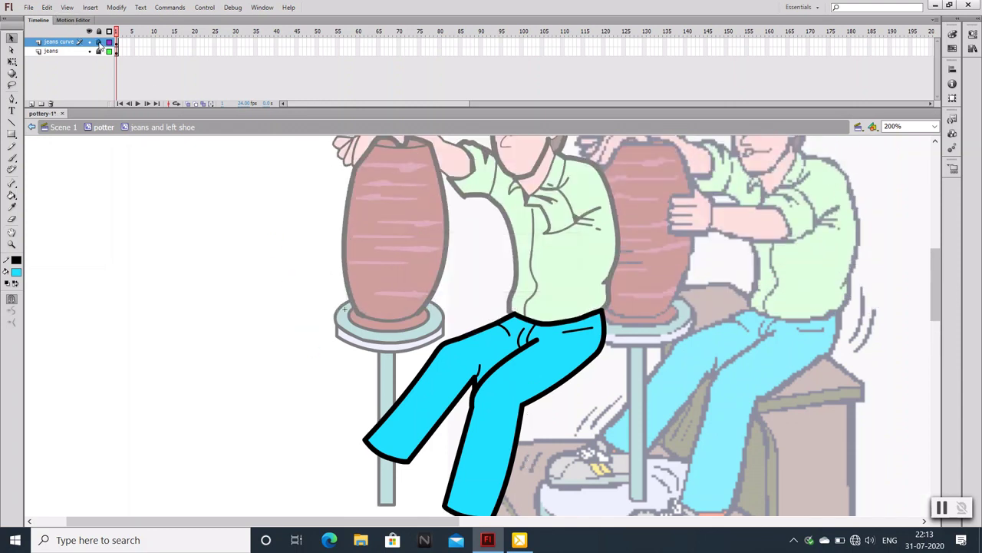
Insert a layer above 'jeans curve' named 'left shoe', then scroll down to the feet
left_click(32, 103)
double_click(52, 42)
key("BackSpace")
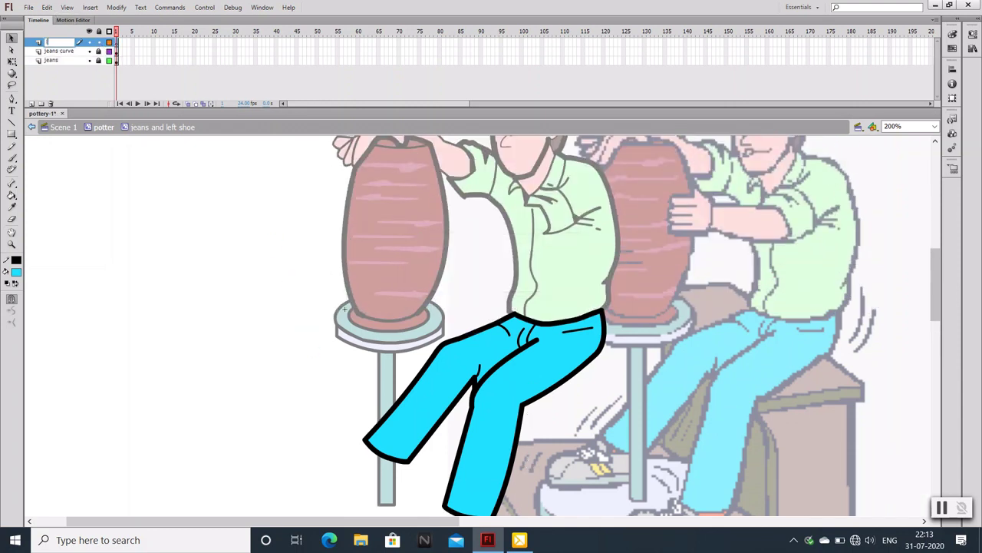
type("left shoe")
key("Return")
scroll(241, 164, "down", 3)
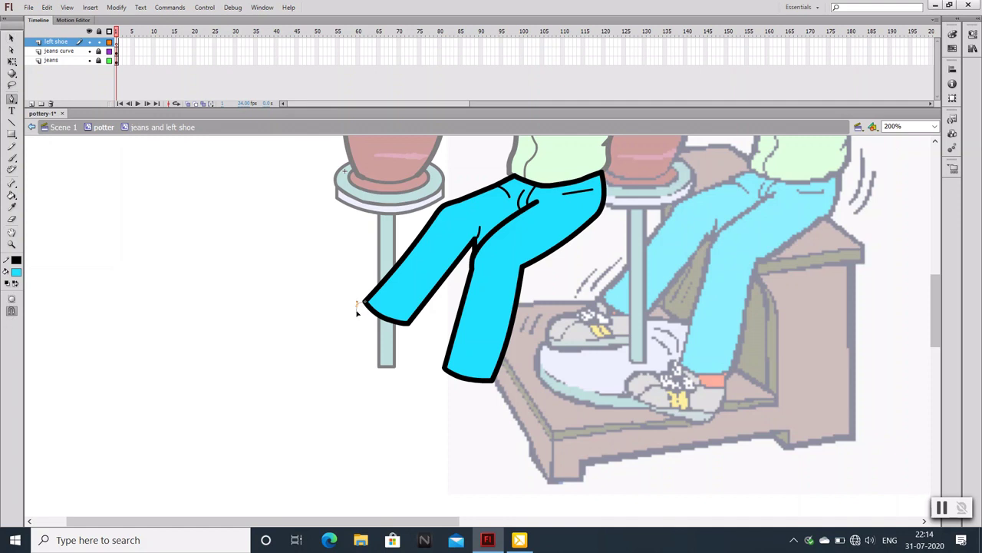
Trace the left shoe outline from the jeans cuff around the toe and along the sole
left_click_drag(361, 302, 354, 313)
left_click(343, 316)
left_click_drag(315, 331, 312, 350)
left_click(313, 345)
left_click(394, 351)
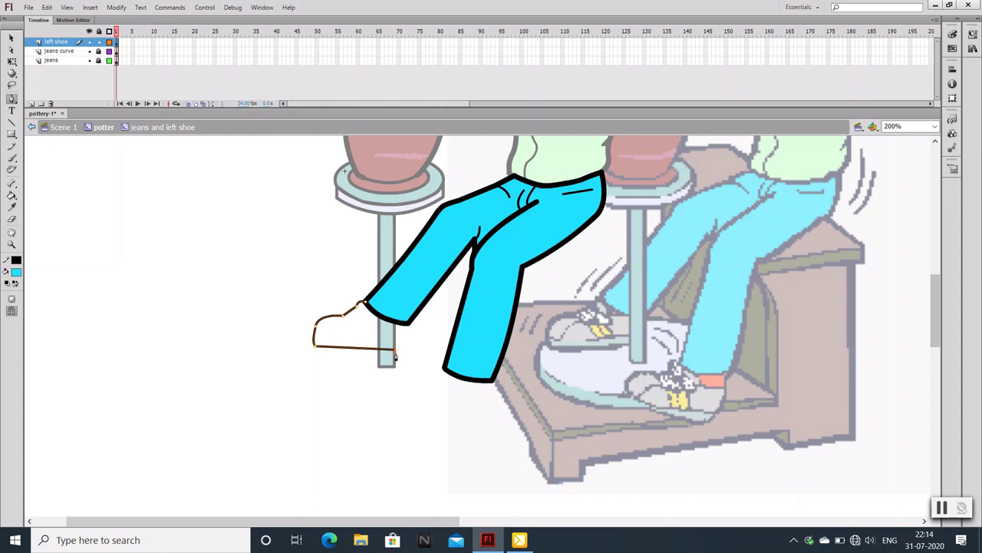
Zoom in and redo the sole line from the toe's bottom corner until it sits correctly
key("ctrl+z")
left_click(395, 351)
key("ctrl+z")
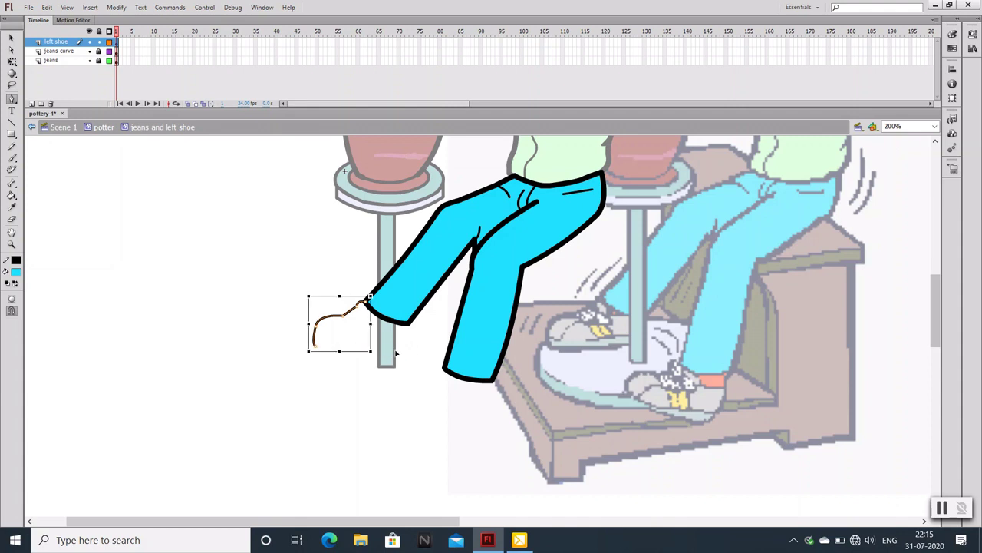
left_click(394, 351)
key("ctrl+z")
left_click(394, 351)
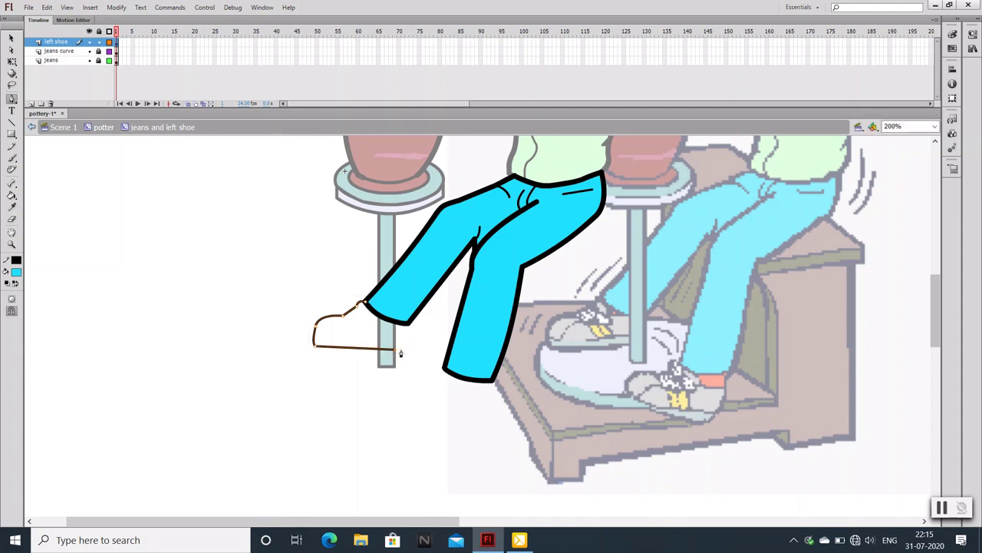
key("ctrl+equal")
key("ctrl+equal")
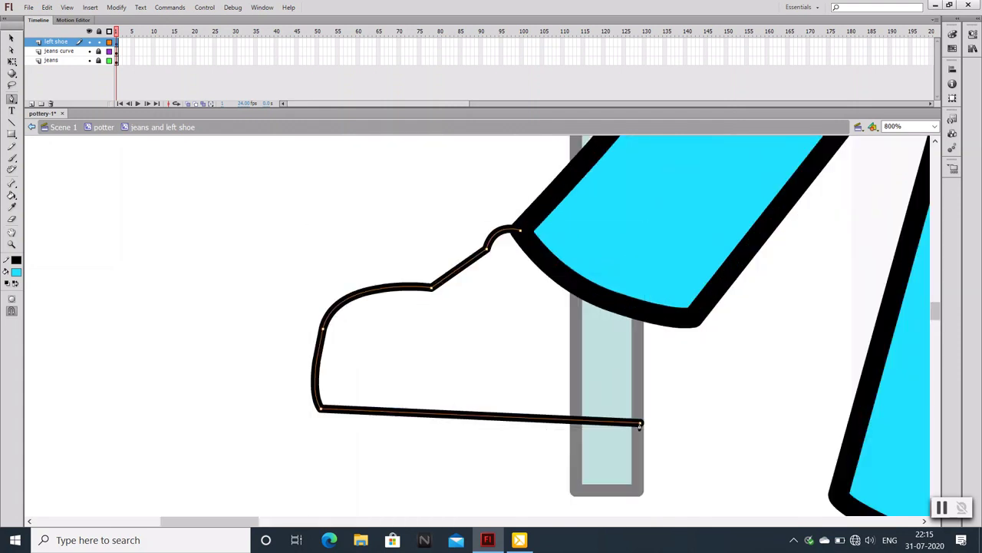
key("ctrl+z")
left_click(641, 424)
key("ctrl+z")
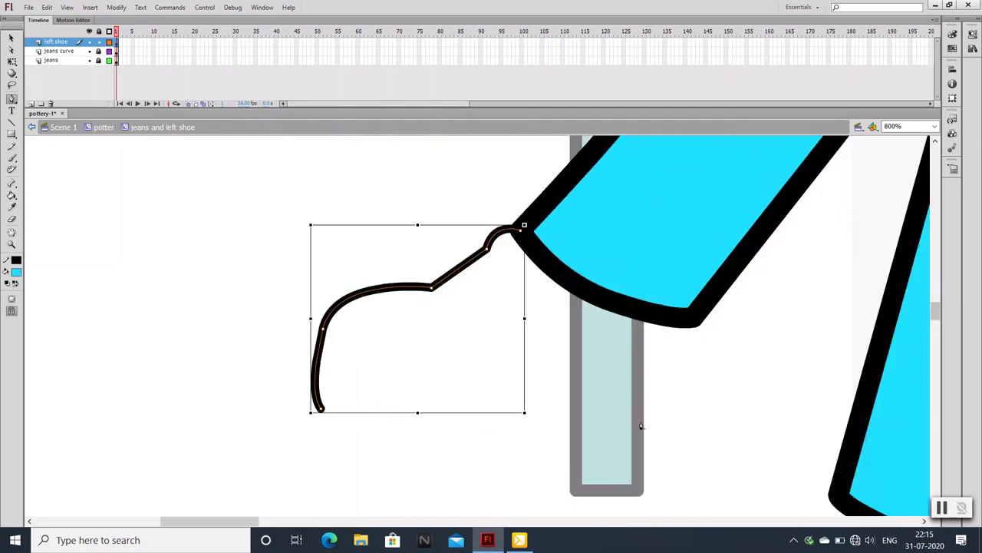
left_click(641, 423)
key("Escape")
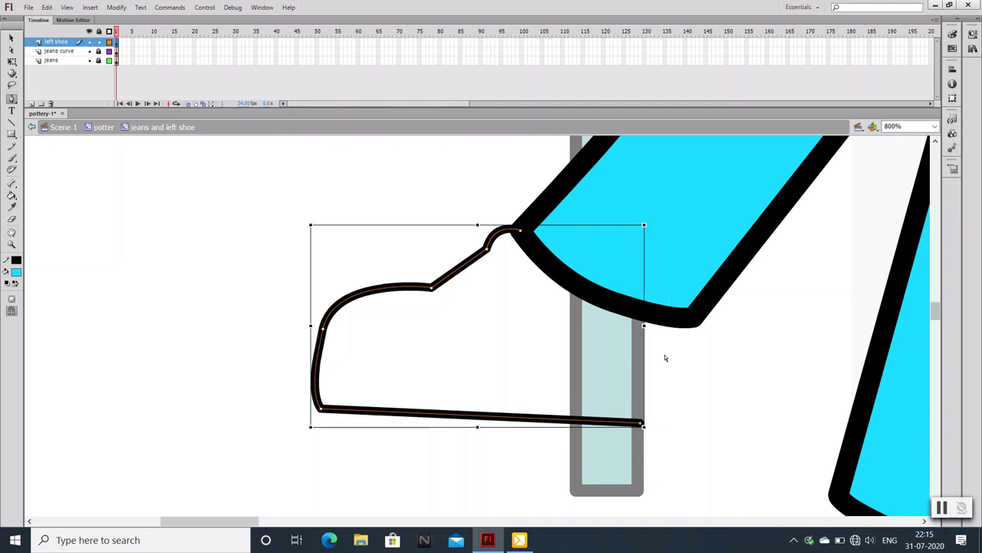
key("ctrl+z")
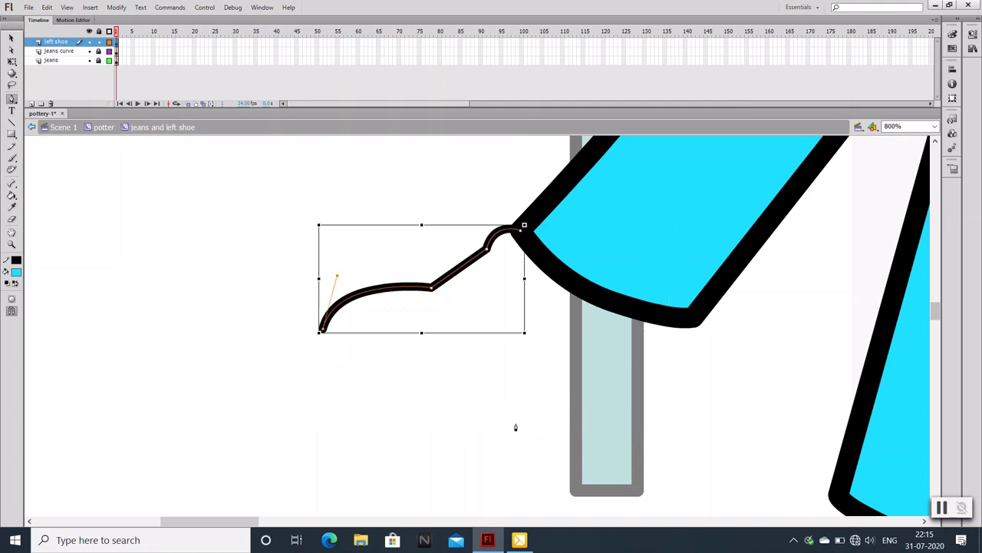
left_click(654, 432)
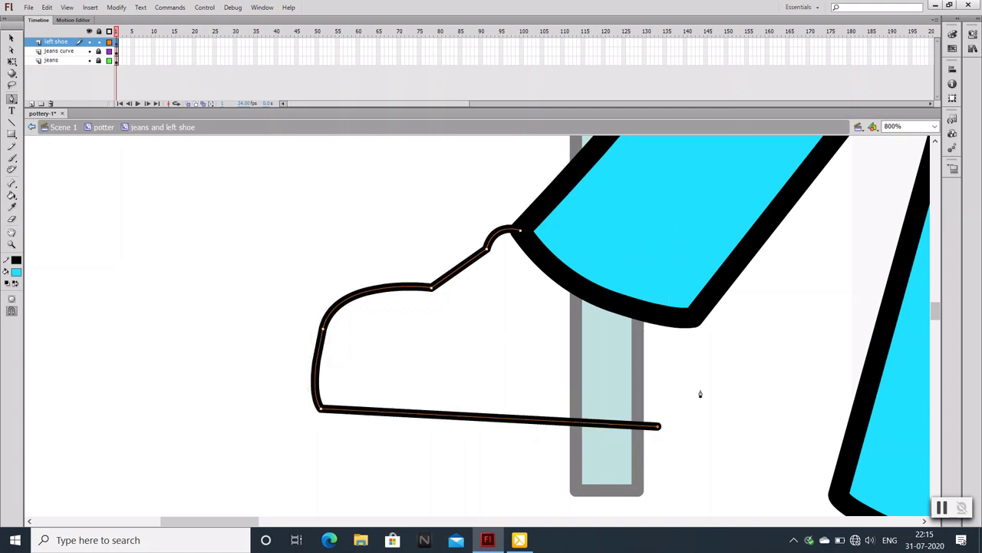
Curve the outline up the heel and close it along the jeans' bottom edge
left_click_drag(692, 321, 686, 263)
key("ctrl+minus")
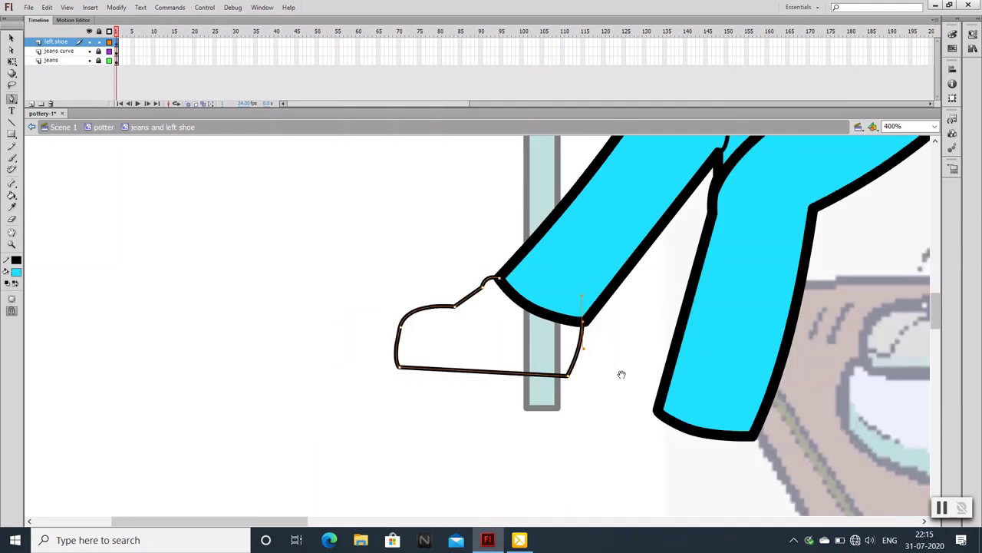
left_click_drag(621, 373, 430, 397)
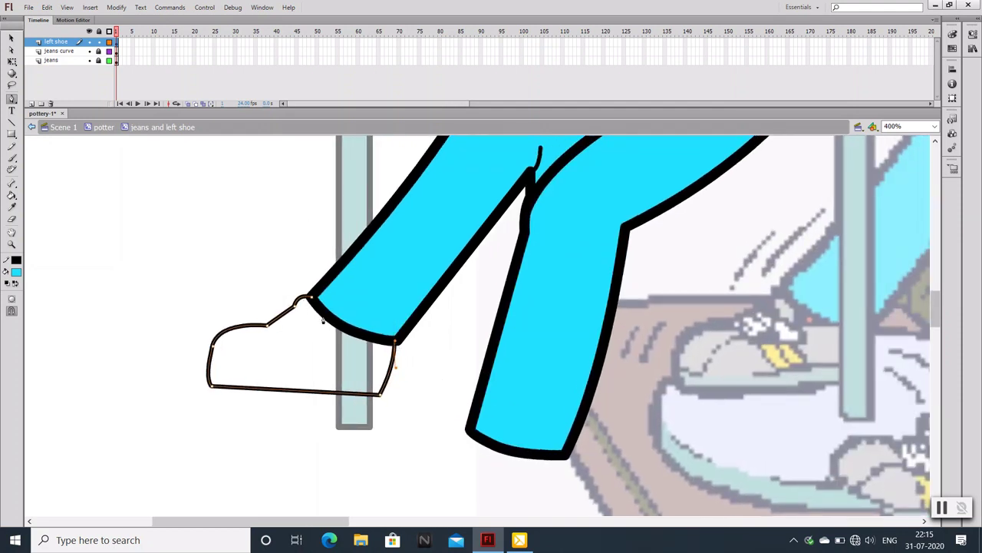
left_click_drag(311, 299, 301, 266)
left_click(11, 38)
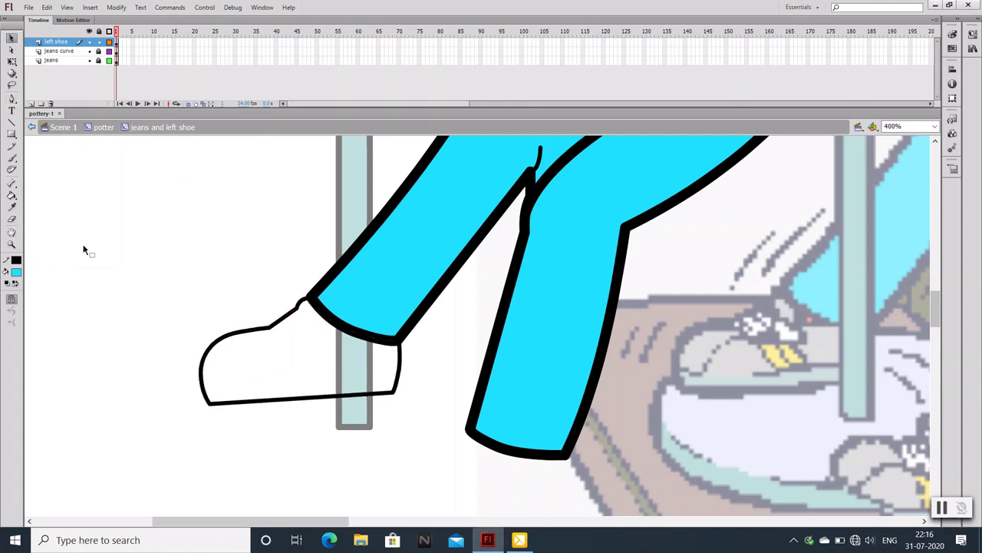
Exit and re-enter the jeans and left shoe symbol for editing
double_click(54, 179)
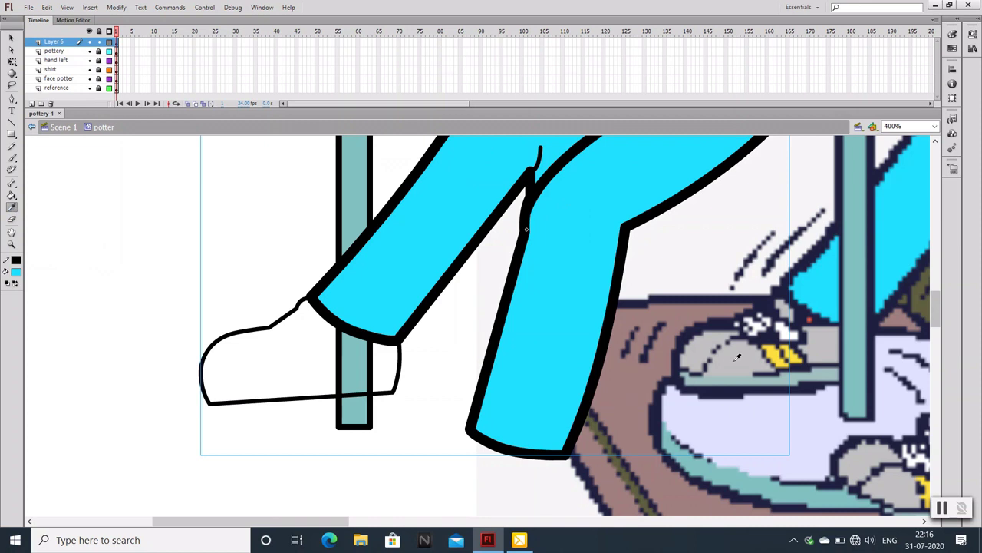
key("k")
key("v")
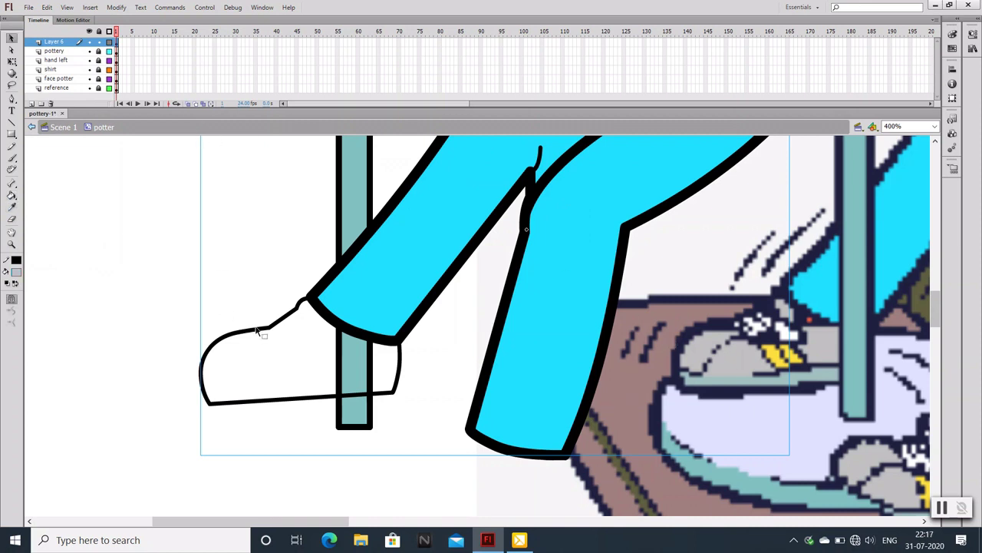
double_click(260, 332)
Fill the left shoe grey and draw a small curved crease stroke across its top
key("k")
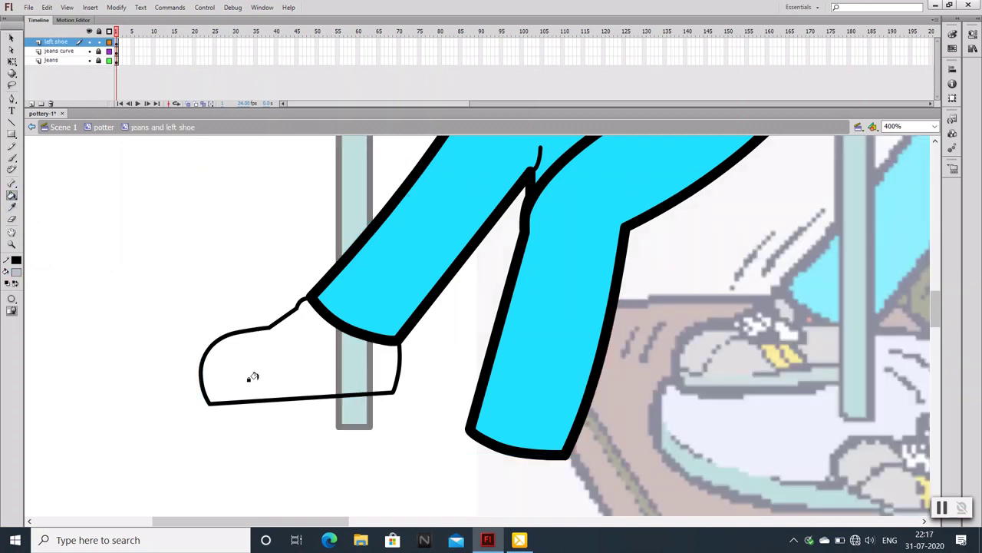
left_click(260, 379)
left_click(11, 98)
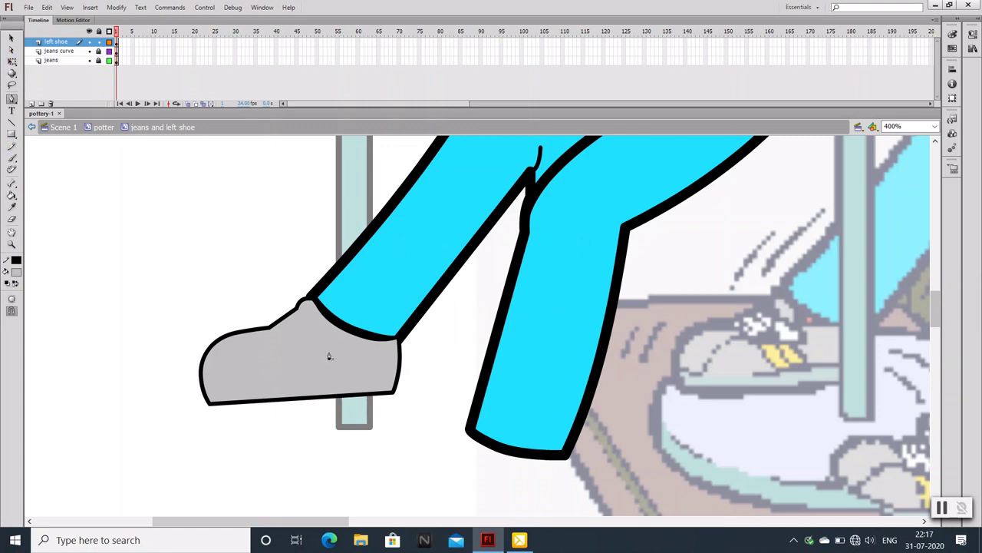
key("k")
key("p")
double_click(301, 329)
Replace the crease with a closed tongue-shaped outline on the shoe near the ankle
left_click(299, 318)
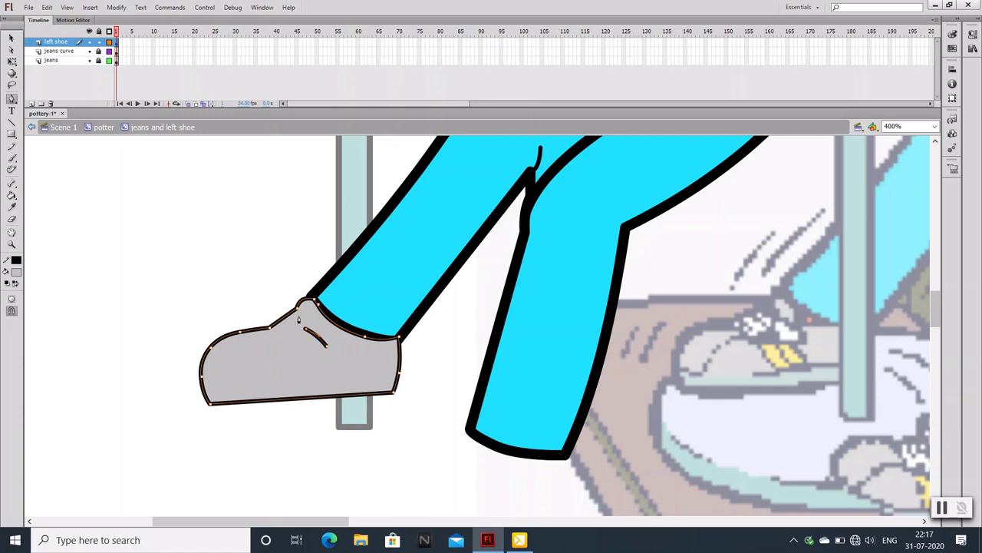
key("ctrl+z")
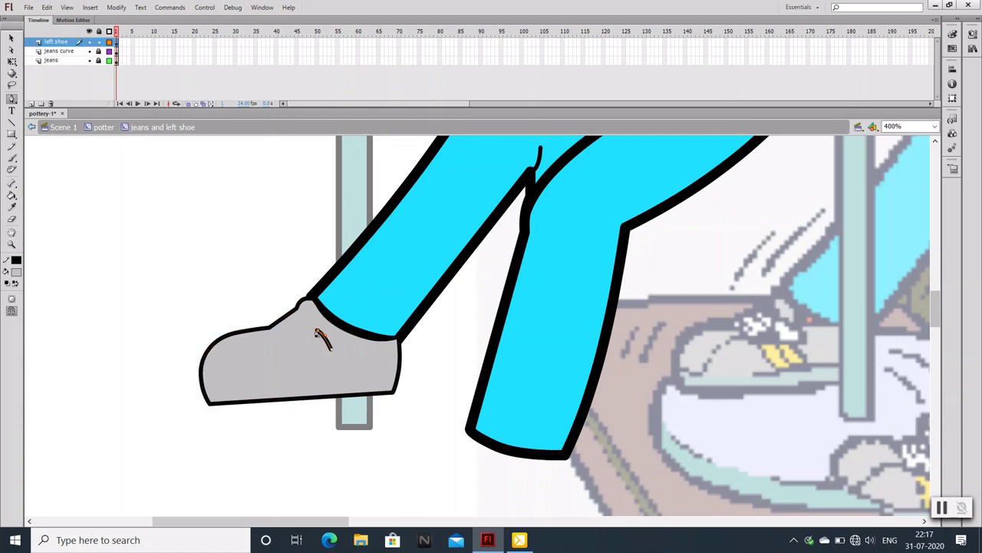
left_click(294, 314)
double_click(271, 335)
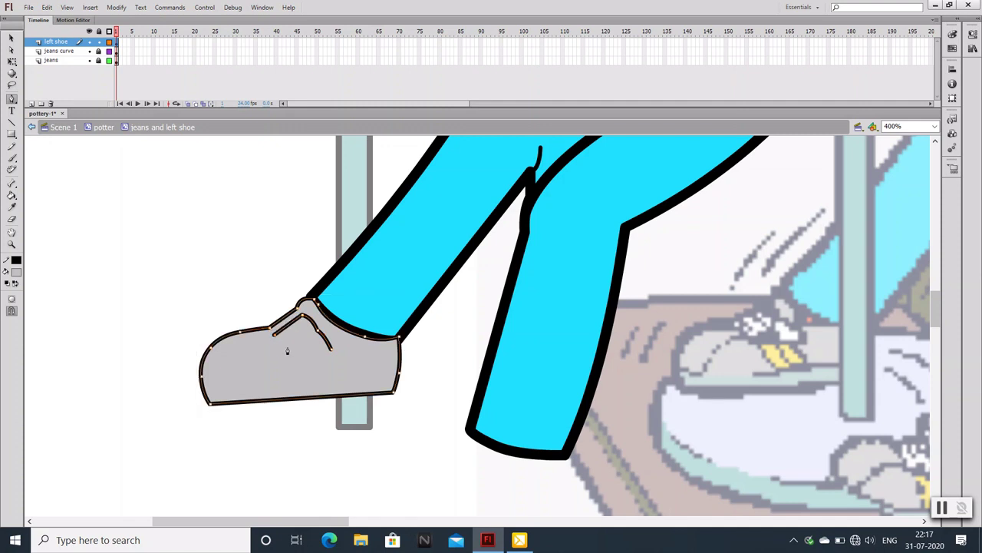
left_click(290, 350)
left_click(332, 349)
Deselect, undo the last change, and select the whole shoe shape
key("v")
left_click(155, 241)
key("ctrl+z")
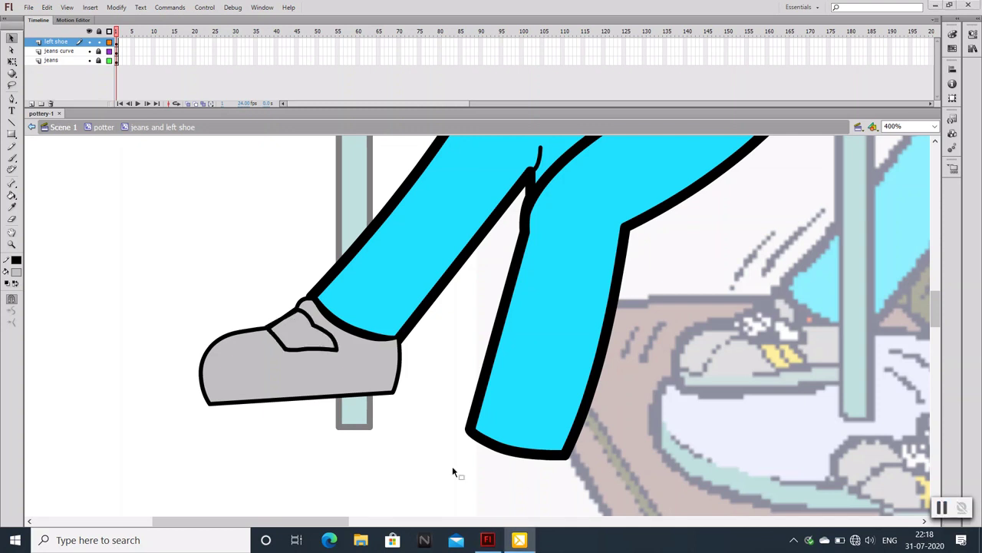
left_click(208, 365)
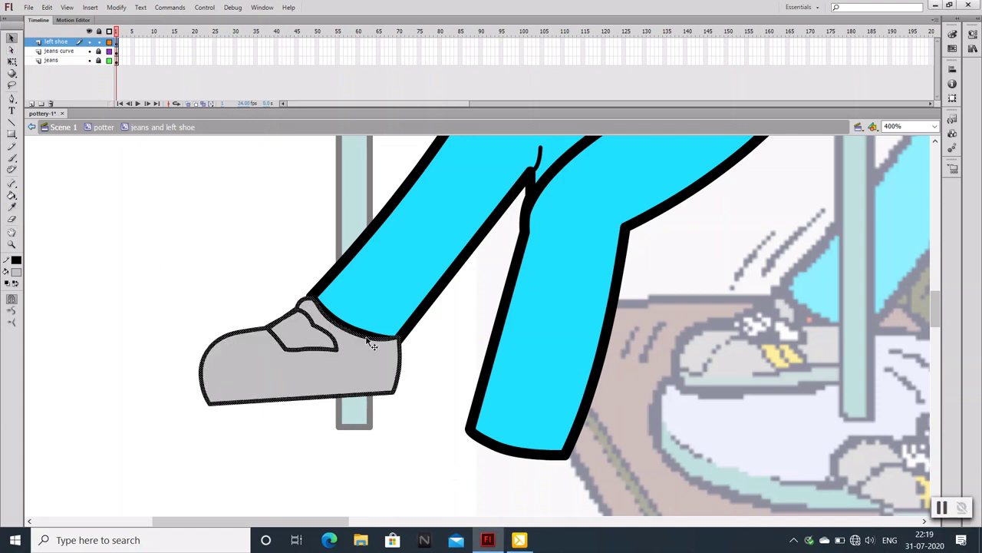
Reshape the tongue's lower edge and set the shoe outline stroke width to 5
left_click_drag(342, 354, 288, 343)
left_click(971, 34)
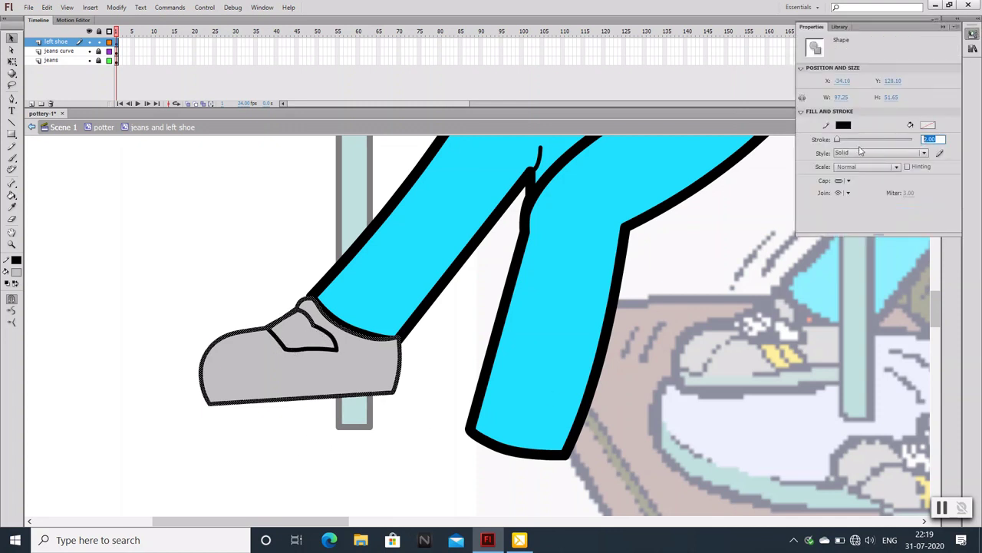
left_click(926, 139)
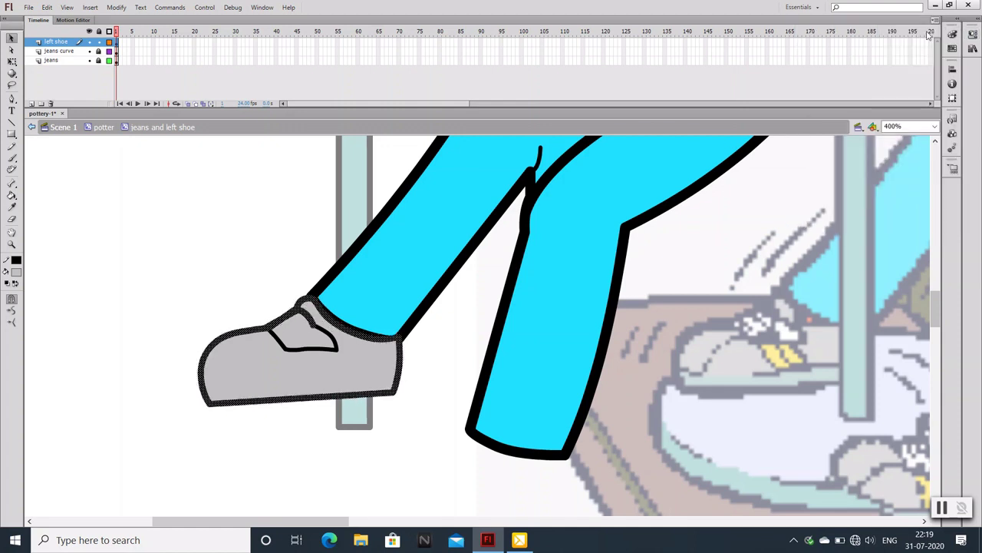
left_click(942, 28)
left_click(709, 221)
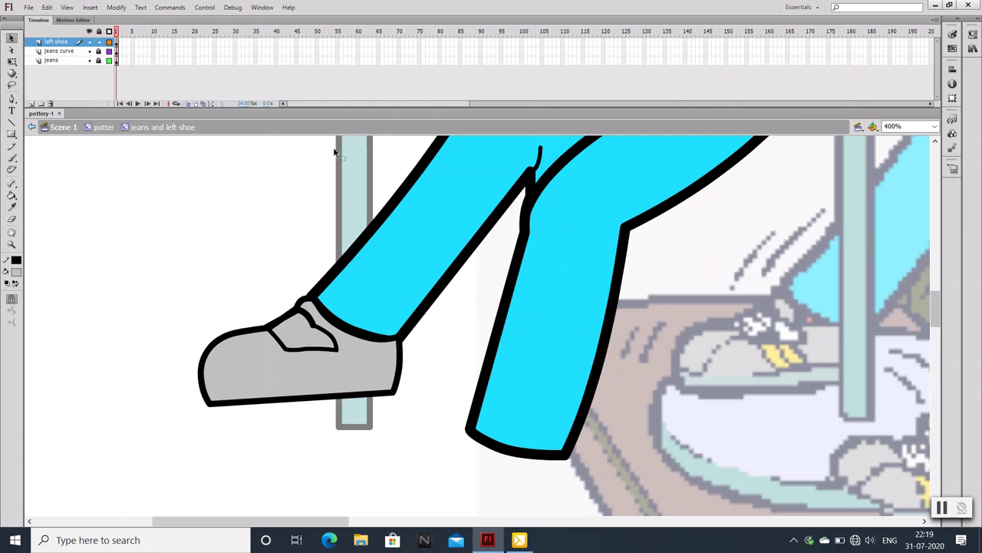
Draw short straight lines from the strap down toward the shoe toe
key("n")
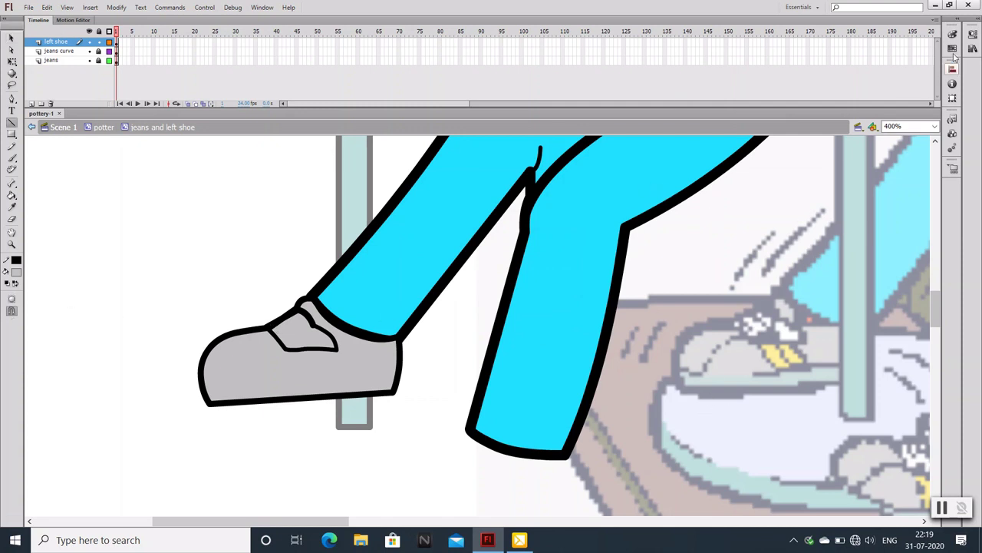
left_click(972, 34)
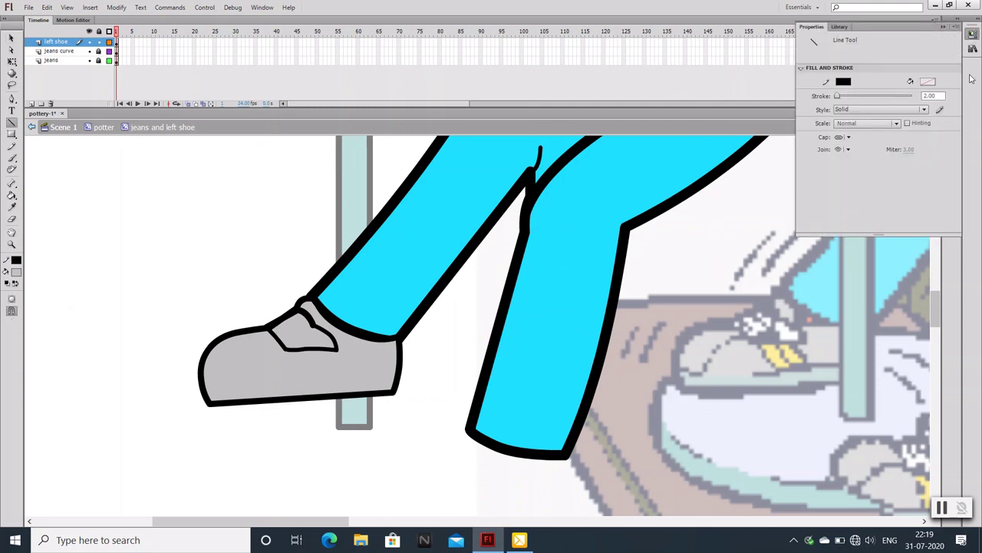
left_click(942, 26)
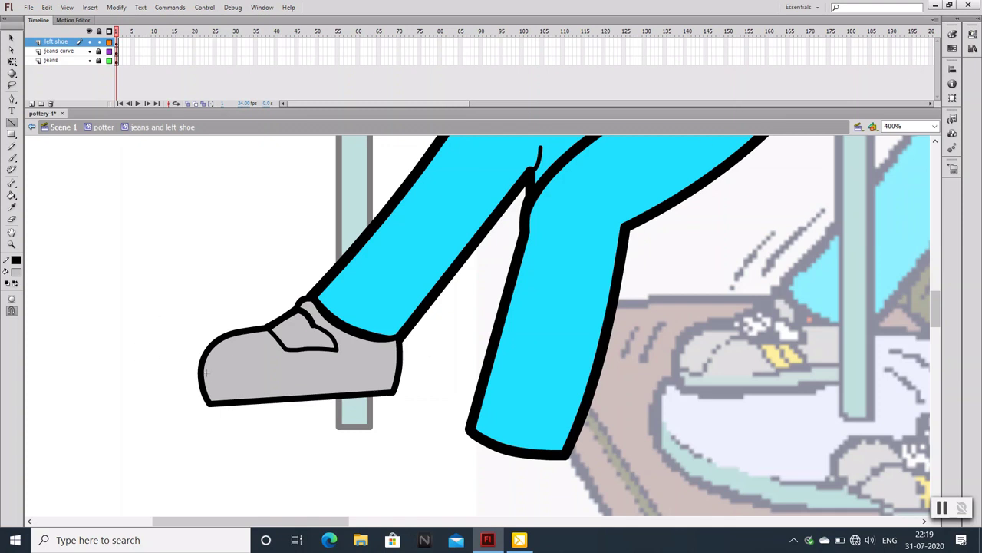
left_click_drag(277, 340, 256, 345)
key("v")
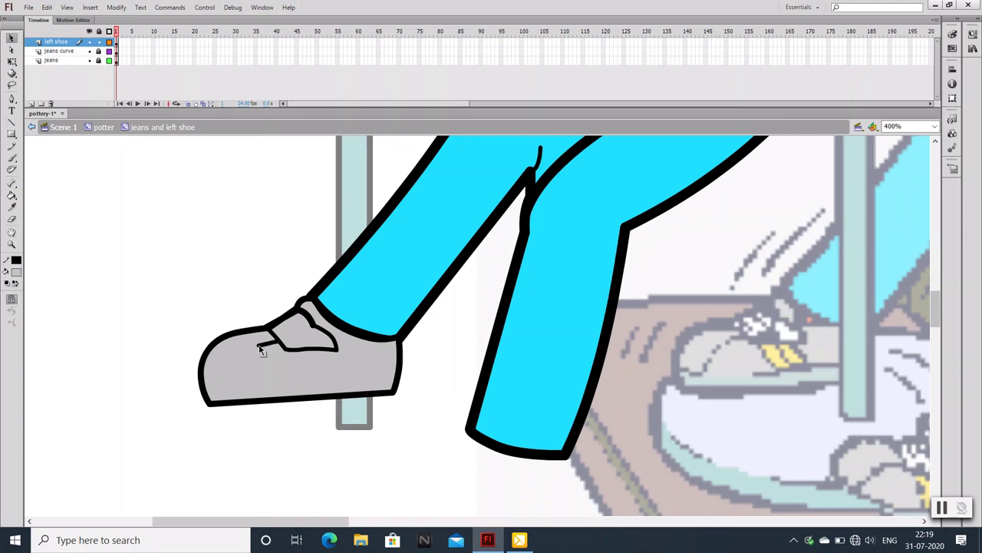
double_click(269, 343)
key("Escape")
key("n")
left_click_drag(256, 349, 231, 386)
Reshape the toe line so its hook curves into the end of the toe
key("v")
key("n")
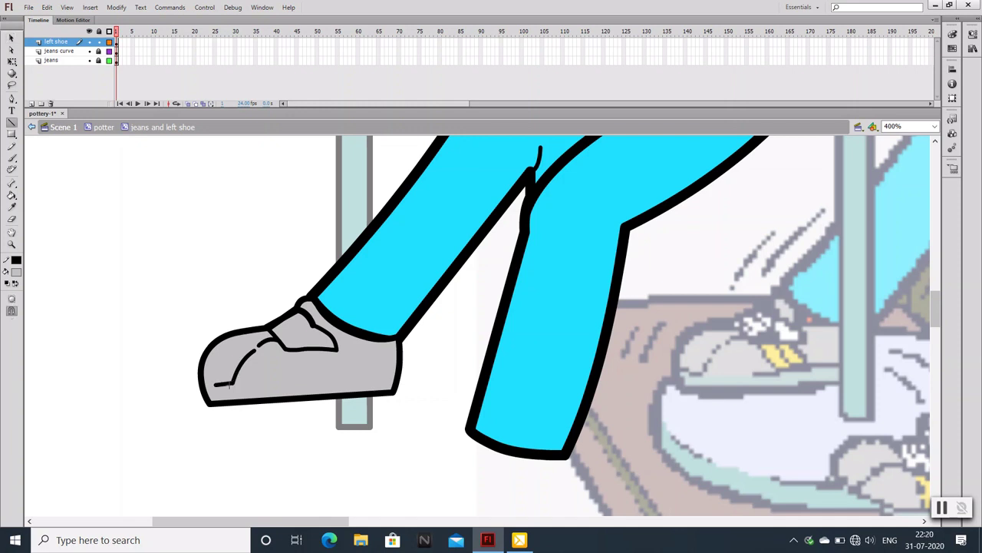
key("v")
double_click(229, 386)
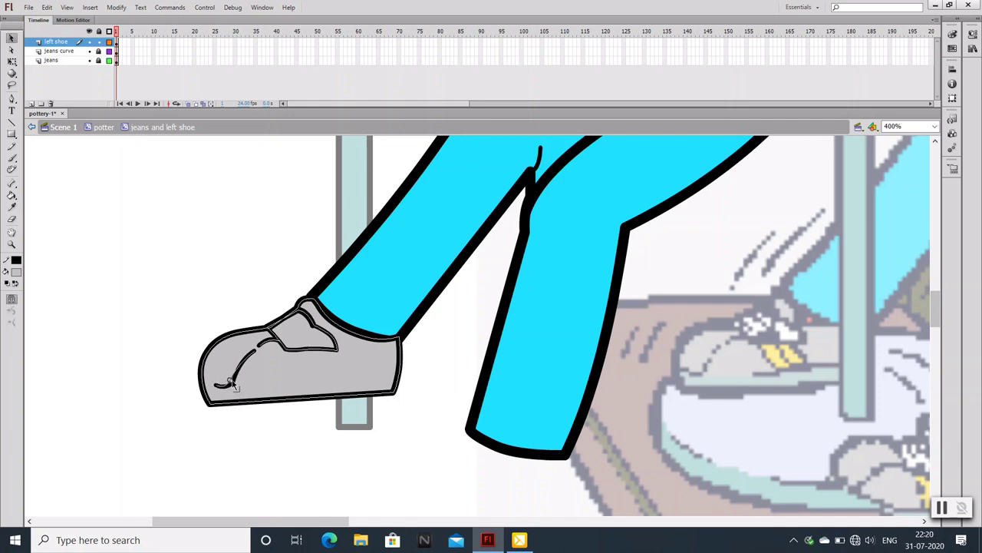
left_click(231, 384)
double_click(234, 381)
left_click(232, 380)
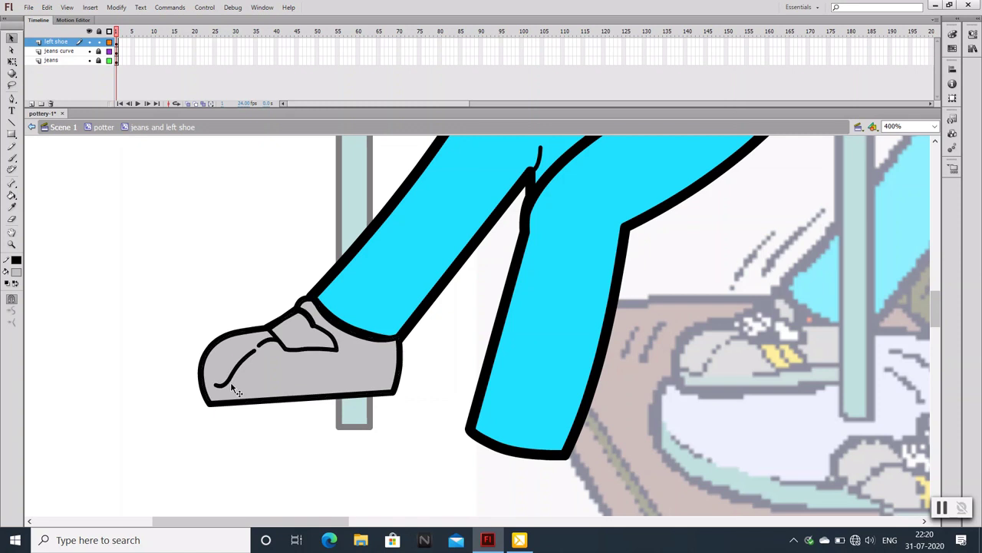
left_click_drag(230, 381, 204, 375)
key("n")
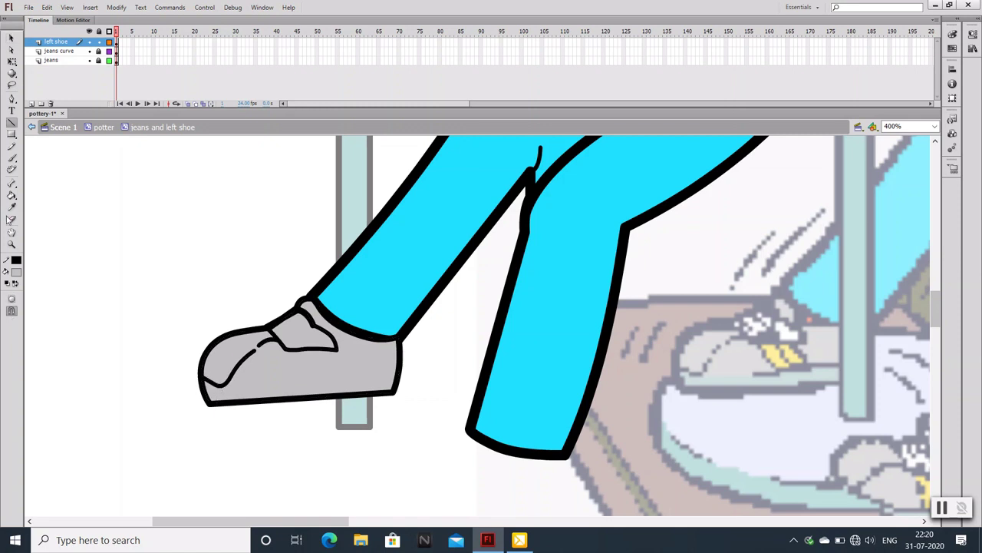
Fill the tongue patch on top of the shoe with white
left_click(11, 37)
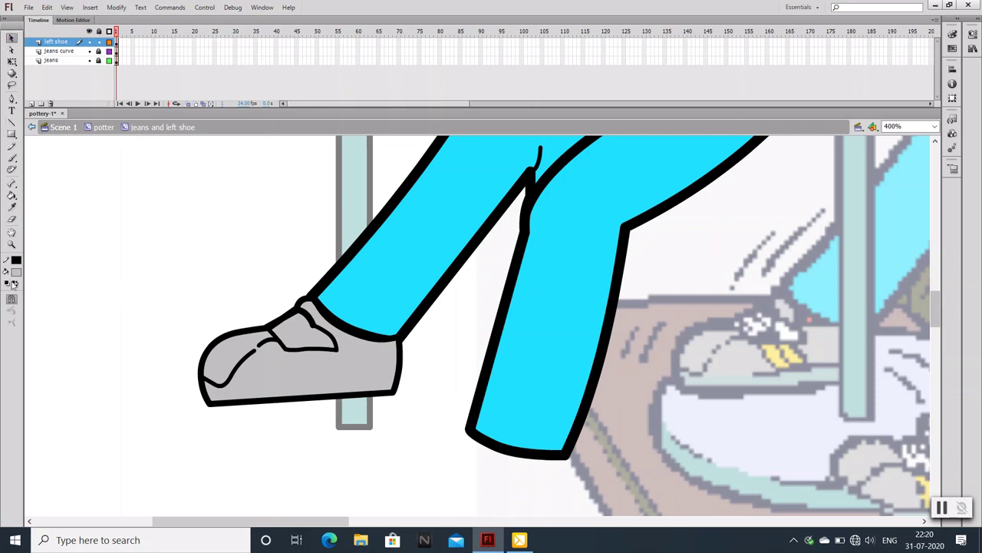
left_click(11, 195)
left_click(16, 270)
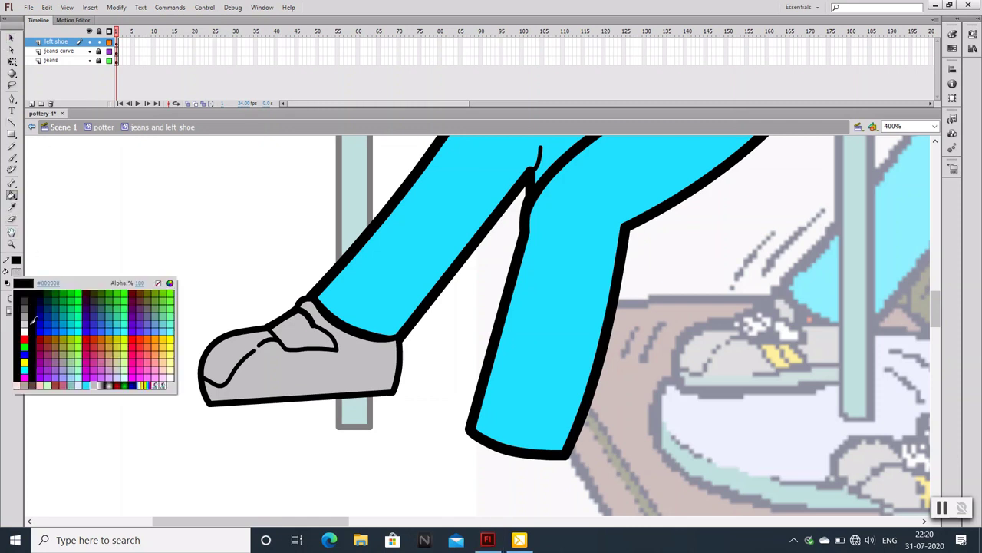
left_click(33, 324)
left_click(274, 330)
left_click(11, 37)
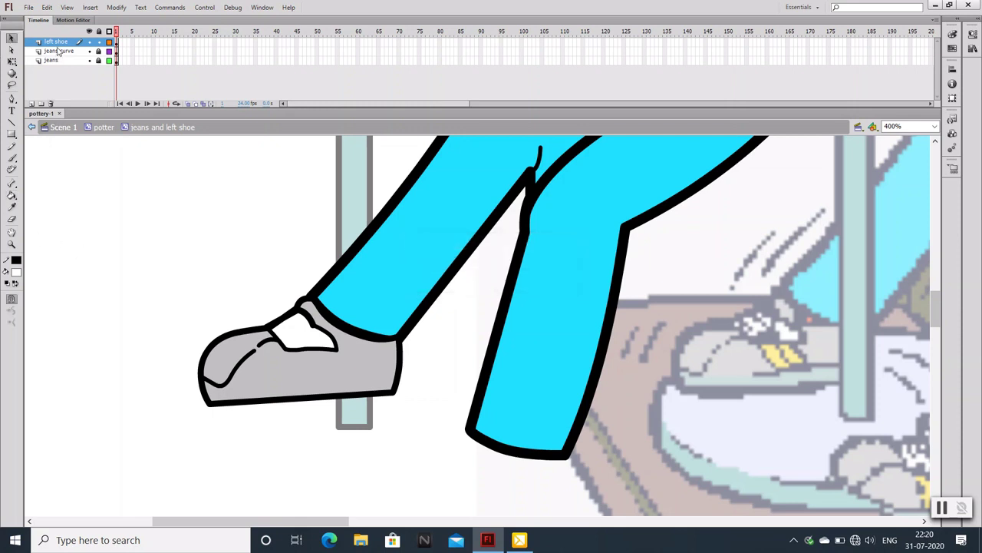
Add a new layer and draw a curved toe line over the shoe
left_click(32, 103)
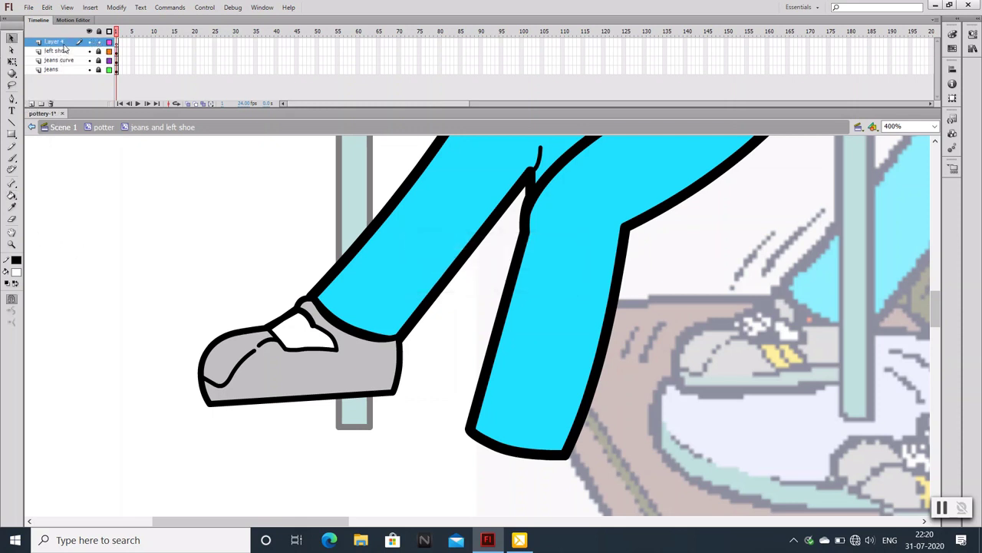
key("p")
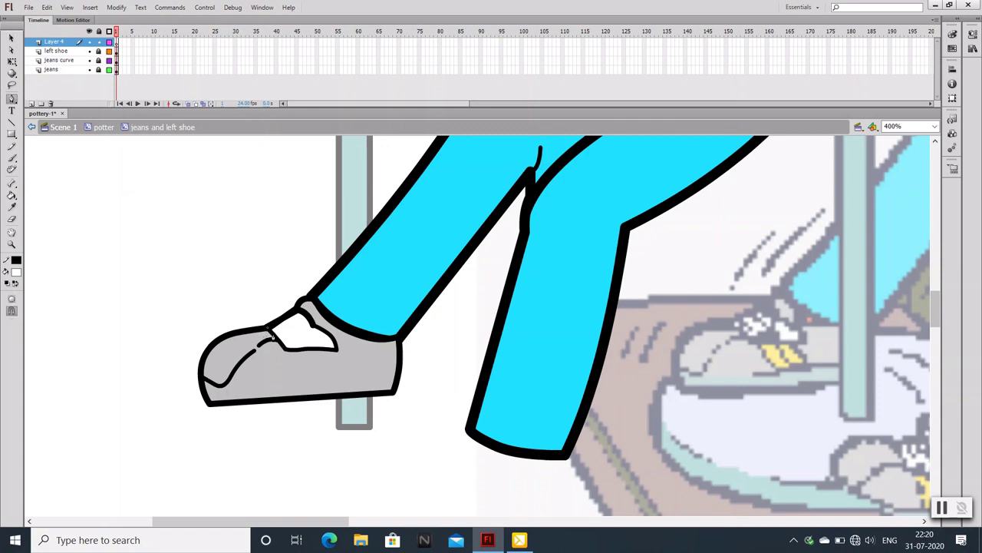
left_click(271, 332)
left_click(231, 335)
left_click_drag(269, 333, 284, 334)
key("v")
Draw the crossed lace paths across the white tongue panel
left_click(333, 321)
left_click(331, 336)
left_click(365, 338)
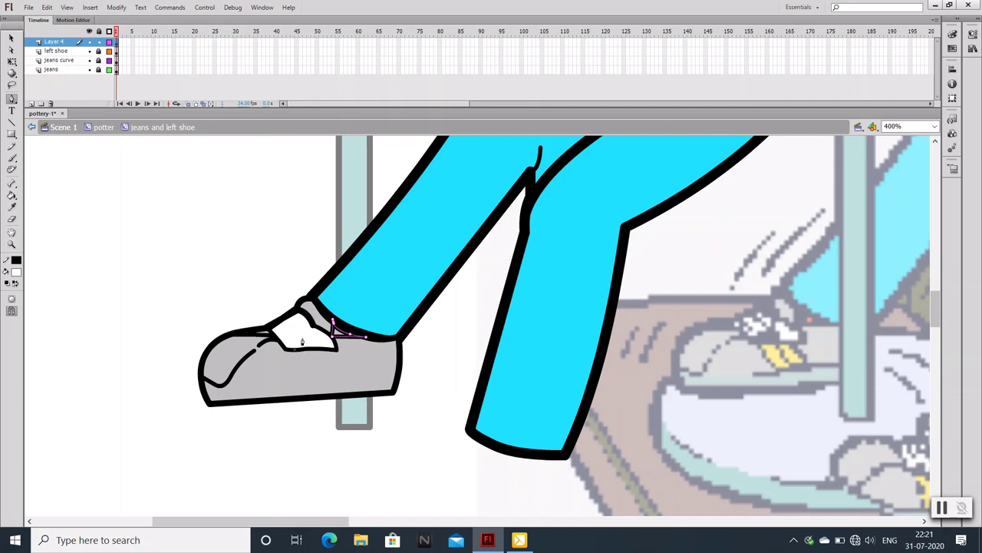
left_click_drag(307, 342, 307, 333)
left_click_drag(283, 321, 286, 317)
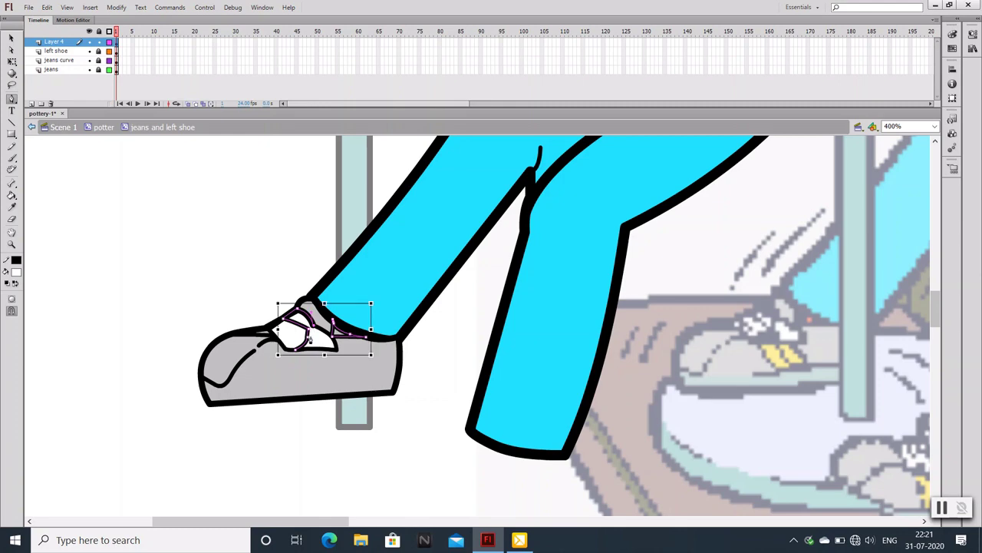
scroll(312, 343, "up", 2)
scroll(425, 365, "down", 1)
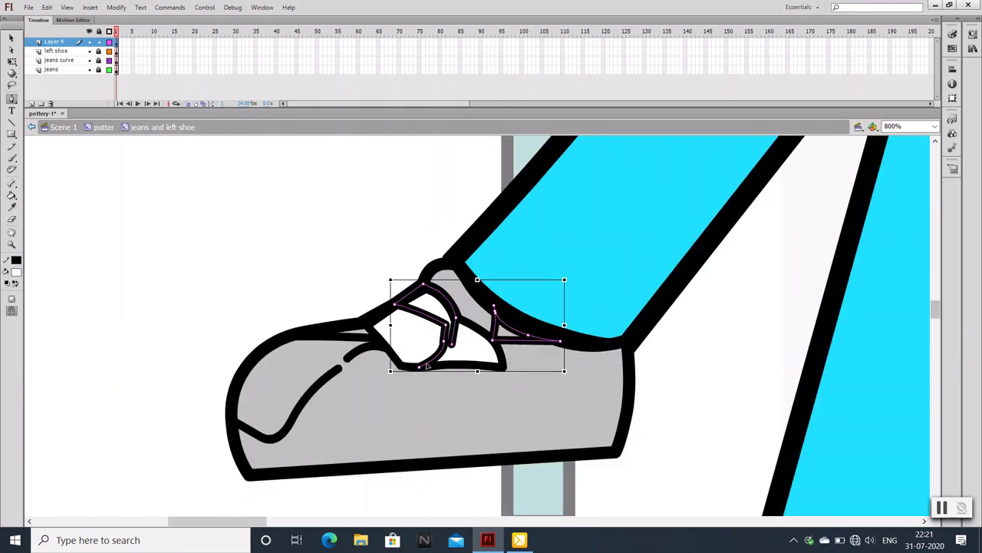
scroll(377, 373, "down", 1)
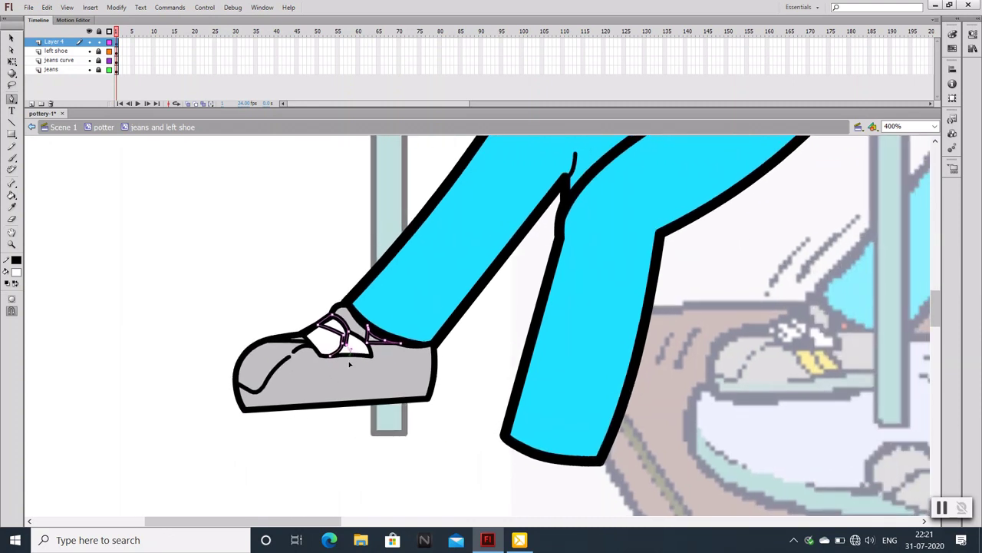
left_click(351, 359)
key("v")
left_click(325, 359)
key("p")
Outline a closed four-sided patch on the shoe's side below the laces
left_click(337, 386)
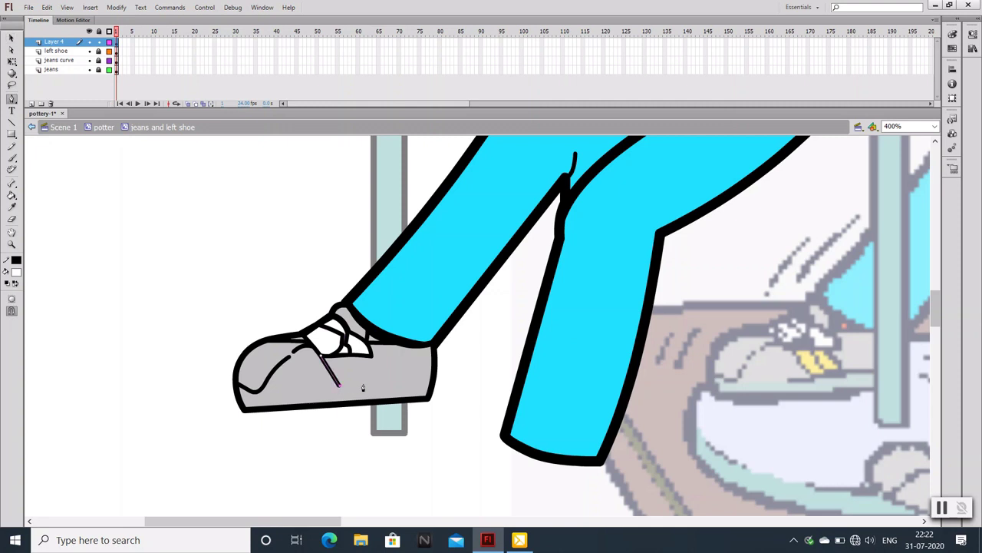
left_click(366, 382)
left_click(360, 357)
left_click(322, 356)
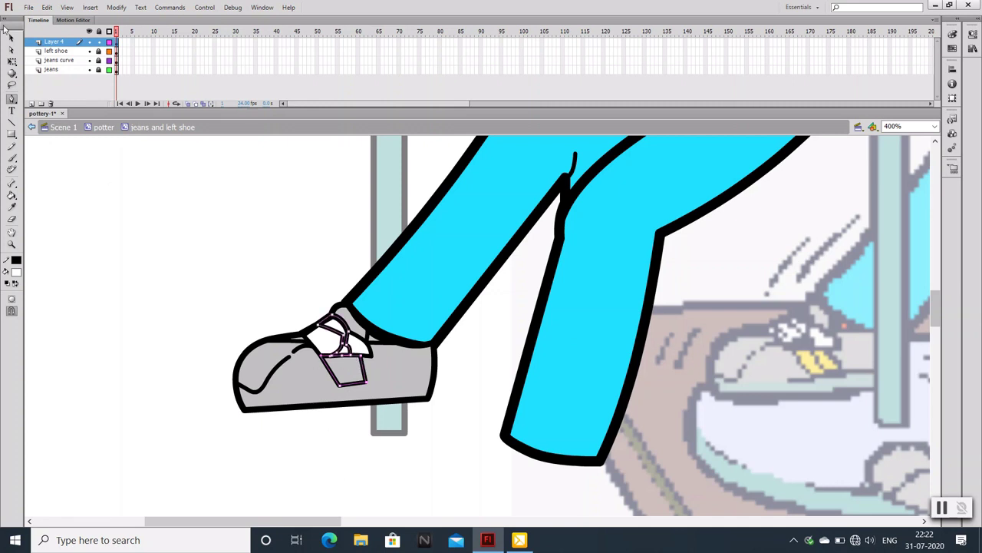
left_click(10, 36)
left_click(136, 281)
Fill the gap between the laces with black
left_click(16, 271)
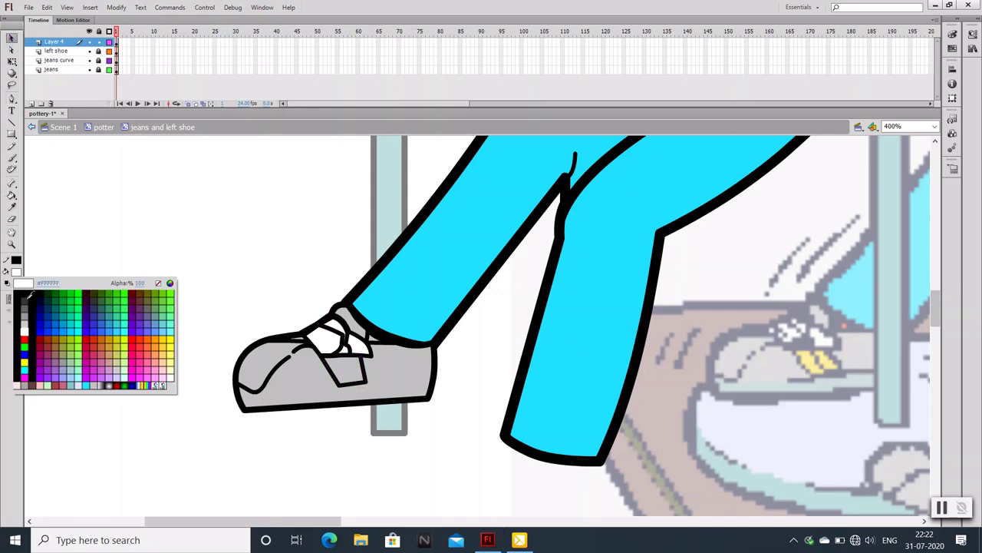
left_click(25, 293)
left_click(12, 196)
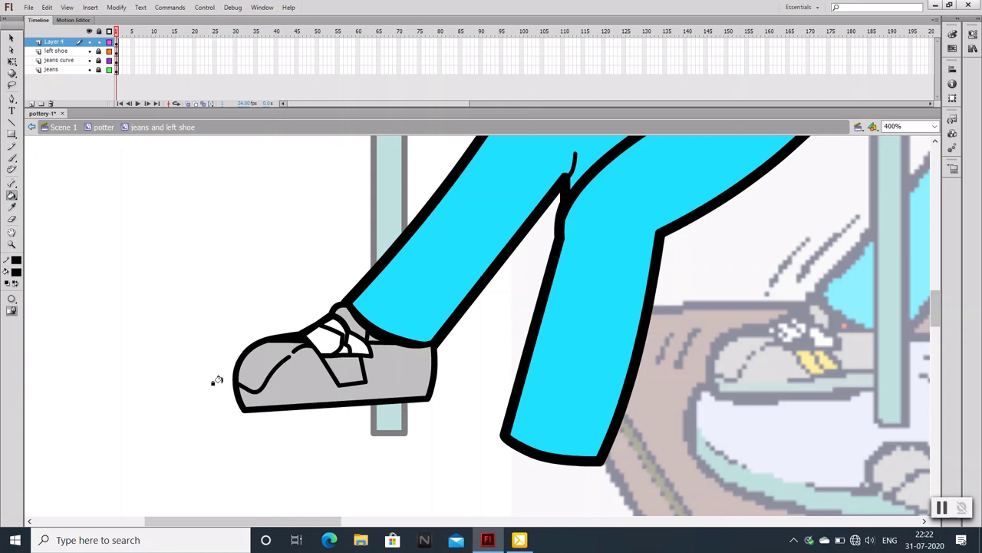
left_click(335, 330)
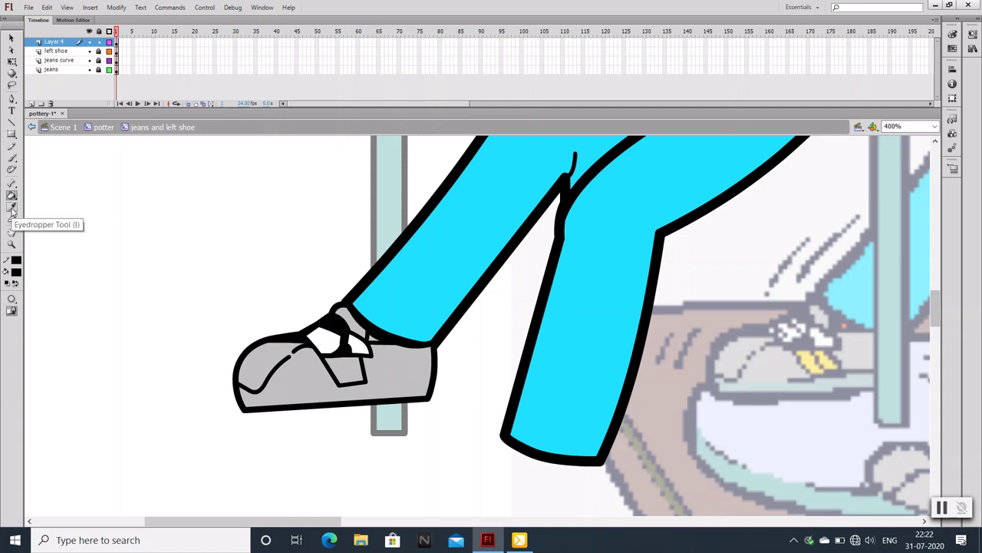
key("v")
Fill the side patch with yellow
left_click(16, 272)
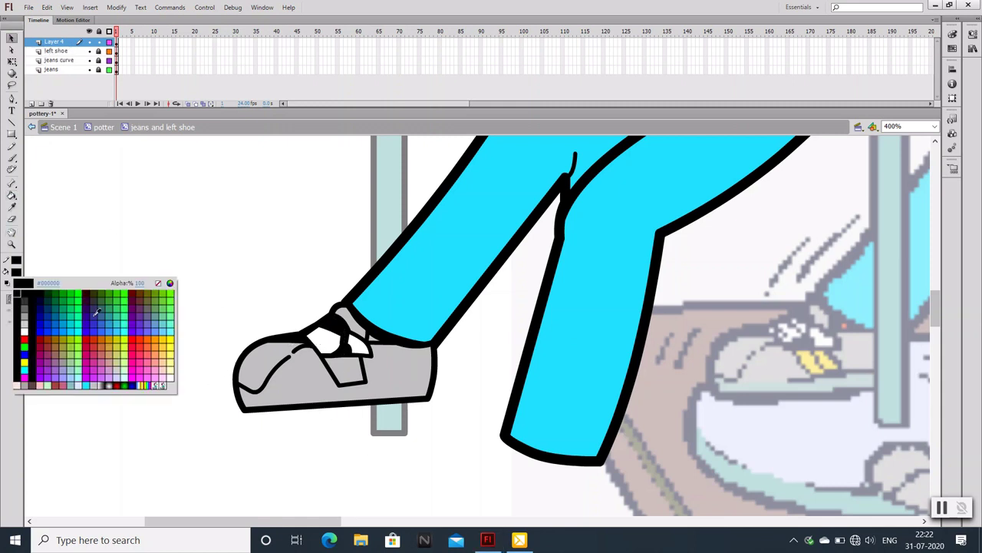
left_click(31, 354)
left_click(12, 195)
left_click(347, 368)
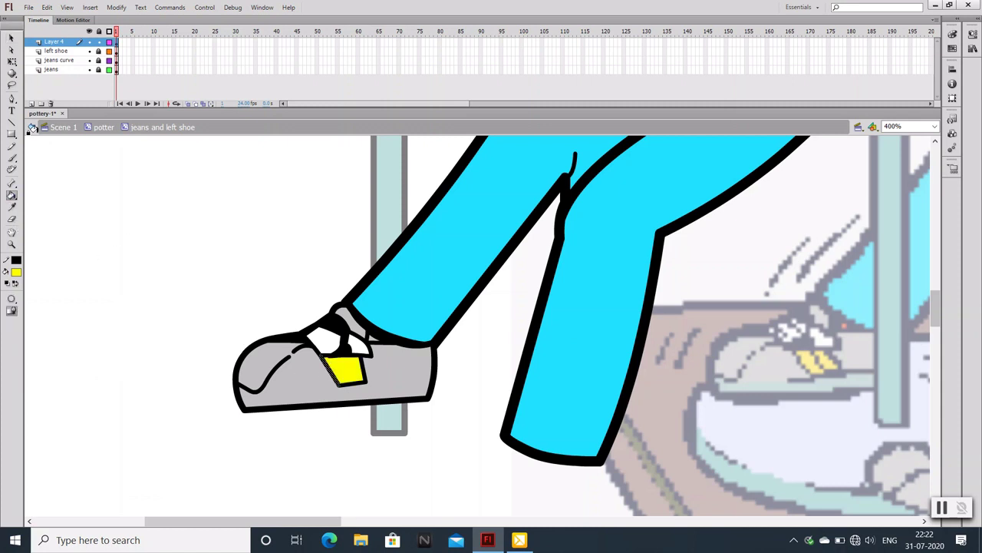
key("v")
At 800% zoom, drag the yellow patch's corners down into a diamond shape
double_click(370, 377)
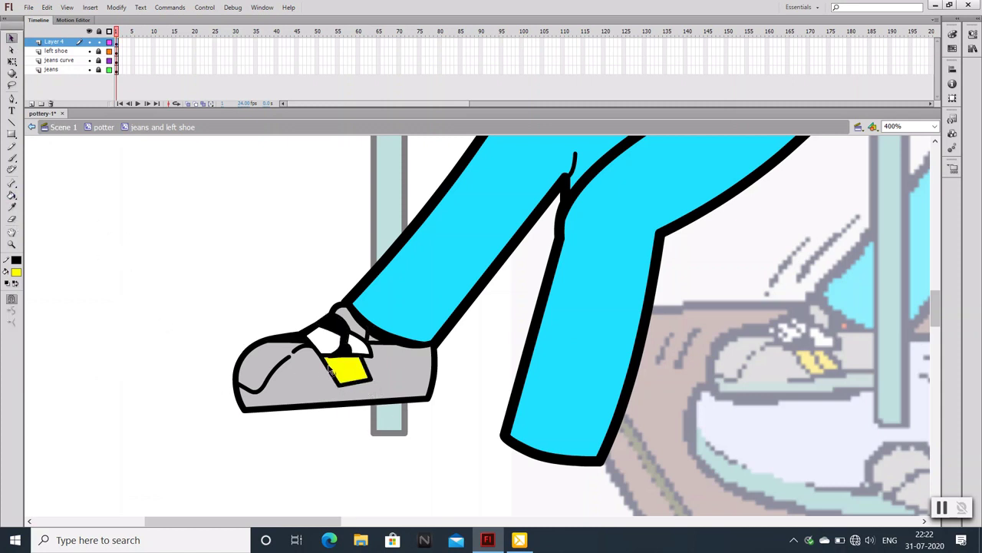
key("Escape")
double_click(343, 383)
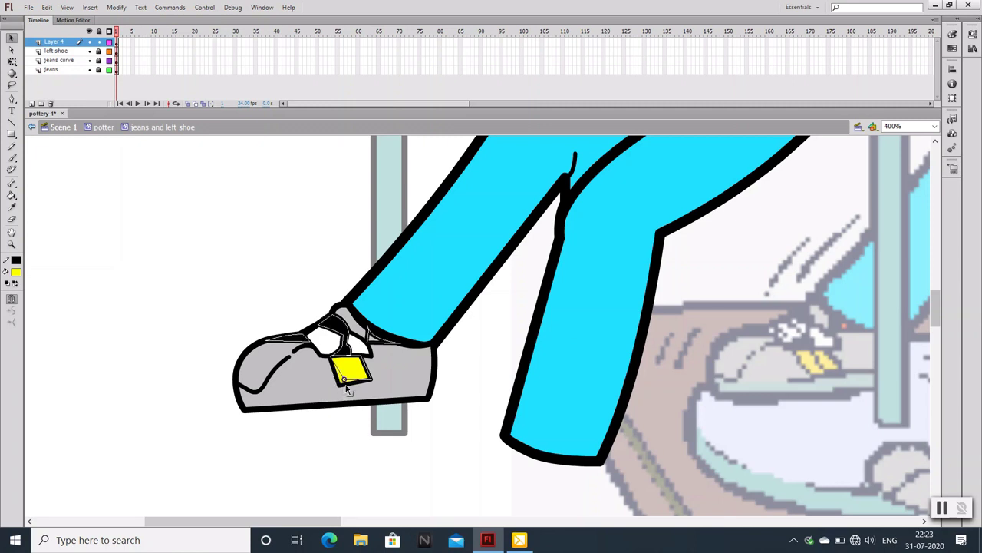
key("Escape")
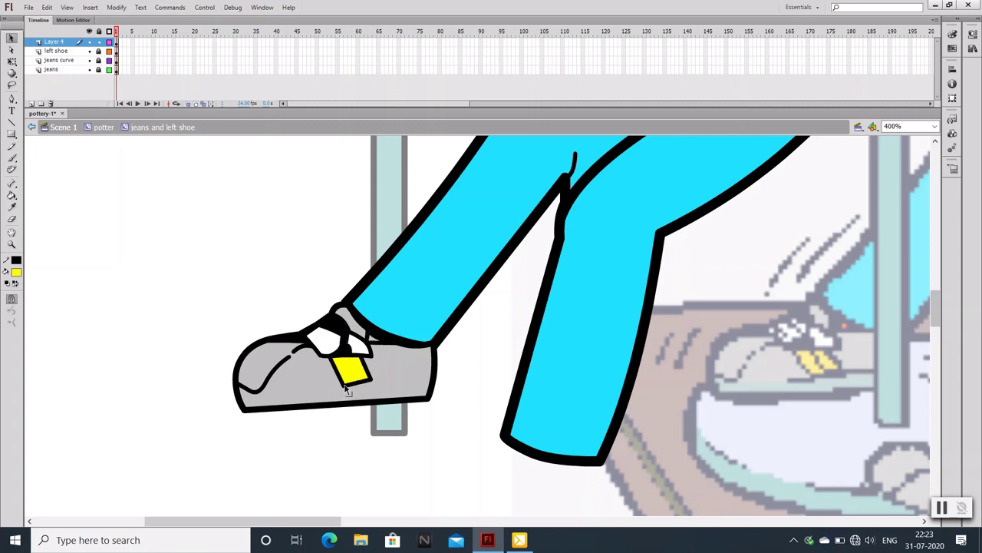
key("ctrl+equal")
left_click_drag(399, 453, 554, 431)
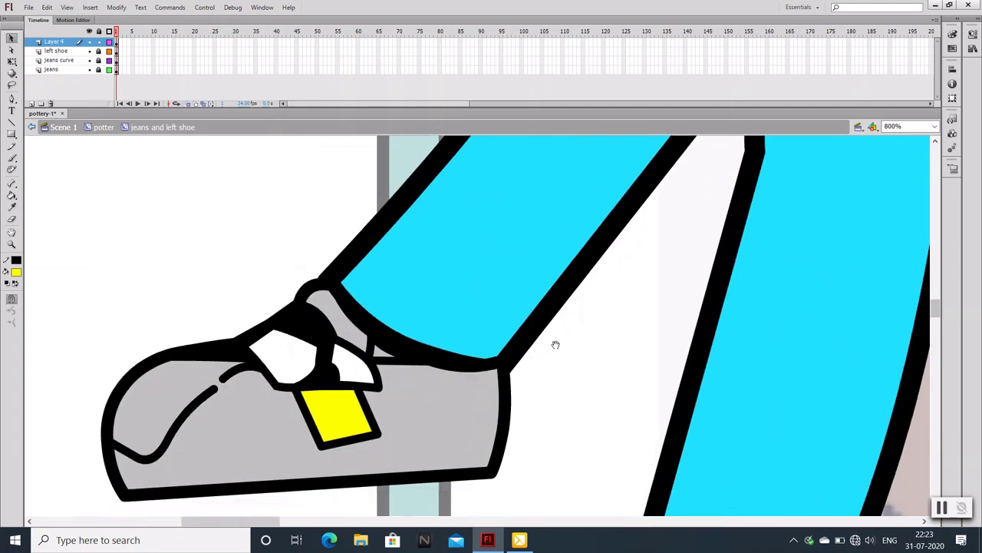
left_click_drag(389, 428, 395, 424)
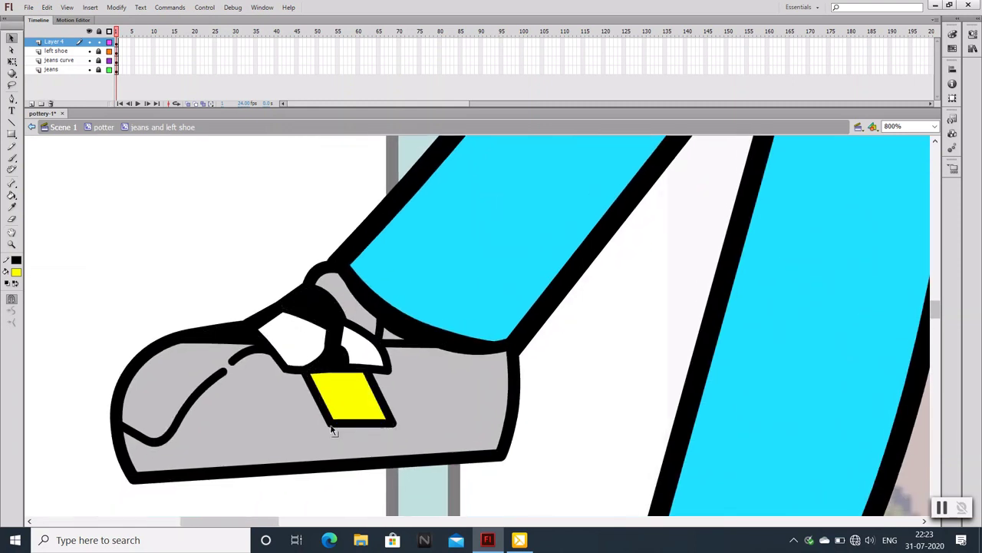
left_click_drag(330, 424, 335, 432)
key("ctrl+minus")
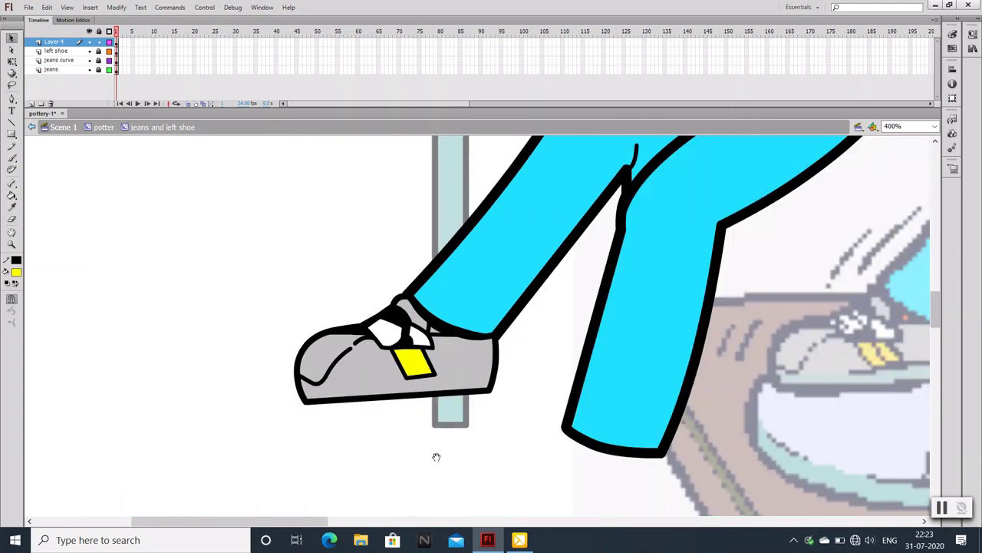
left_click_drag(437, 456, 333, 456)
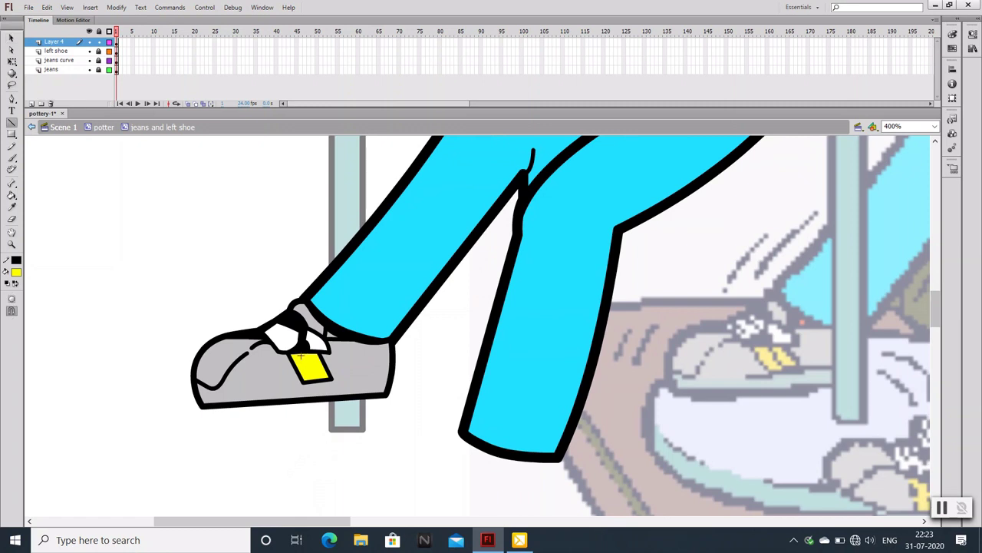
Split the yellow patch into two stripes with a line and fill the lace gap orange
left_click_drag(300, 356, 314, 382)
left_click(12, 195)
left_click(16, 272)
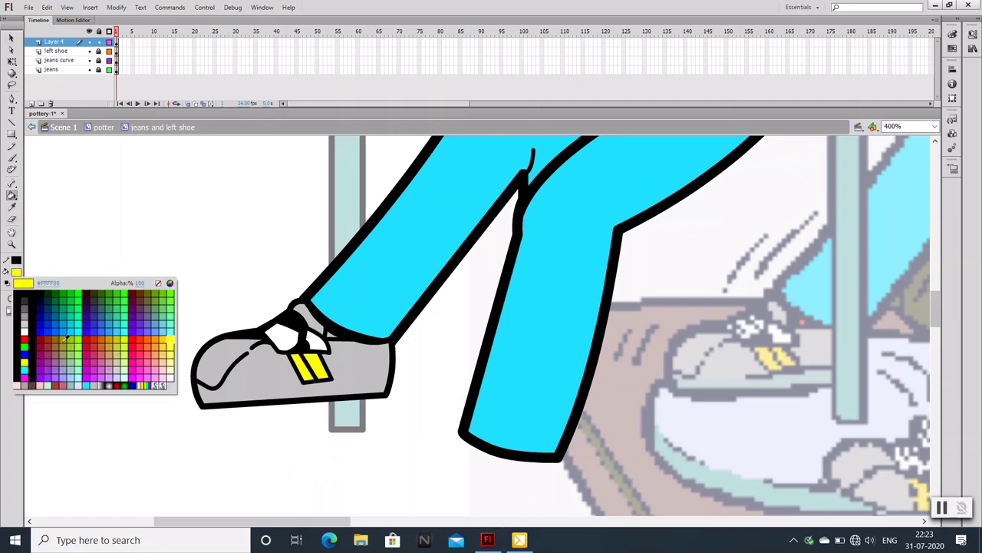
left_click(156, 336)
left_click(328, 335)
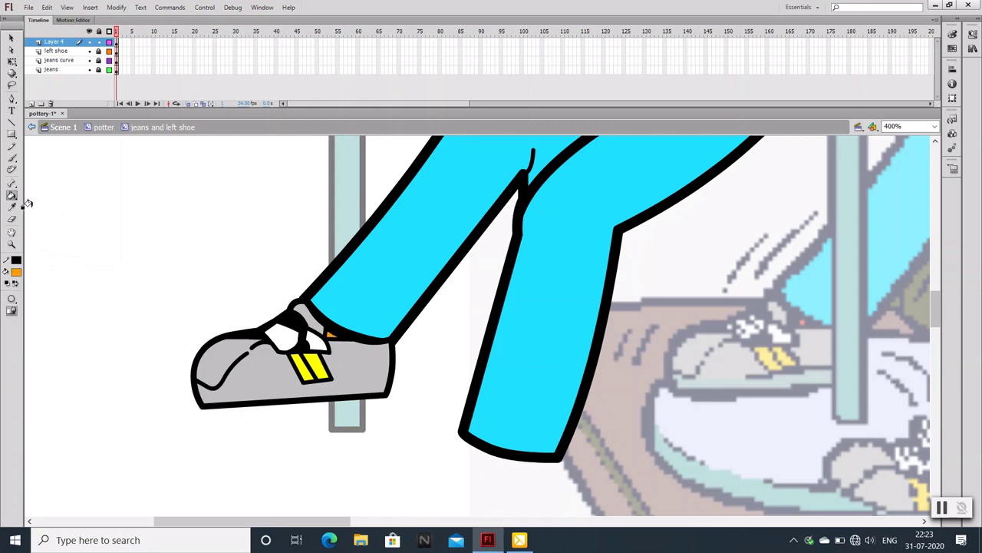
Save the file with Ctrl+S
left_click(11, 37)
key("ctrl+s")
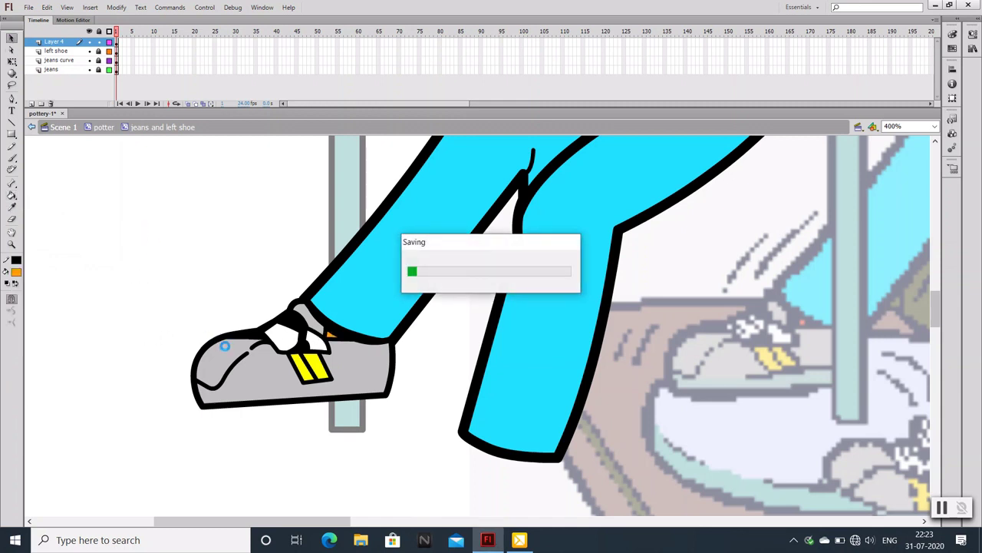
key("n")
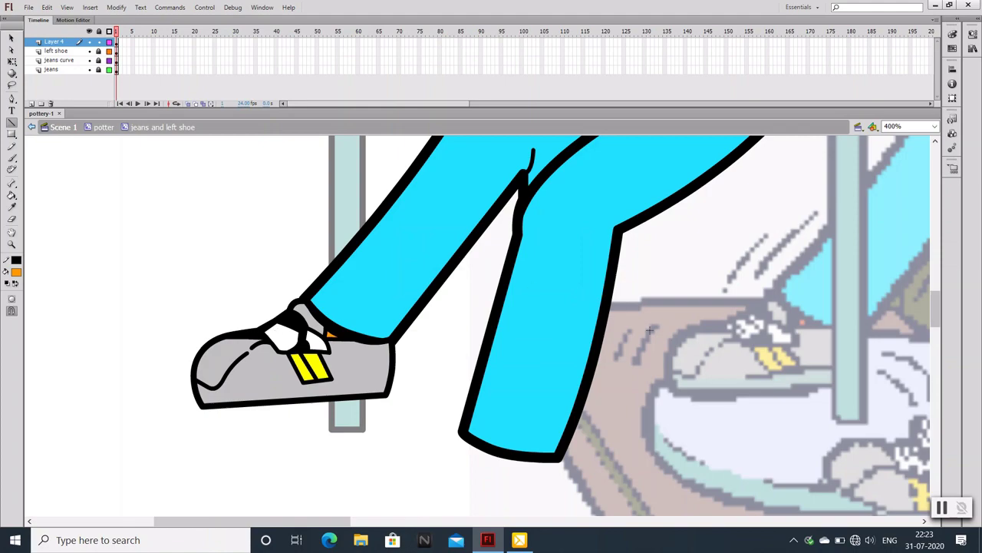